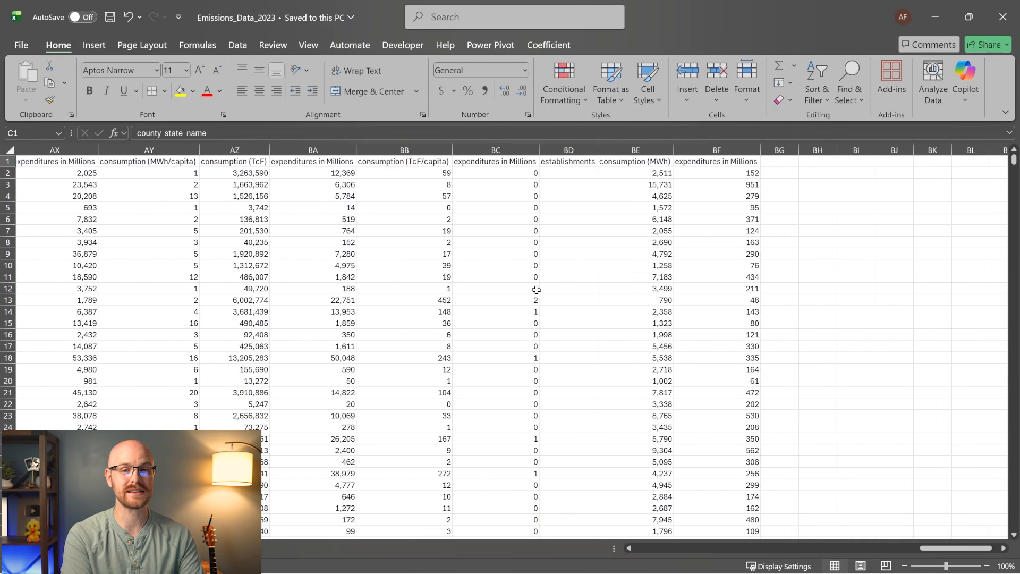
Examine the columns of the 2023 emissions spreadsheet, including the highlighted county, location, population and GHG emissions headers.
{"action": "scroll", "coordinate": [536, 289], "scroll_direction": "left", "scroll_amount": 10}
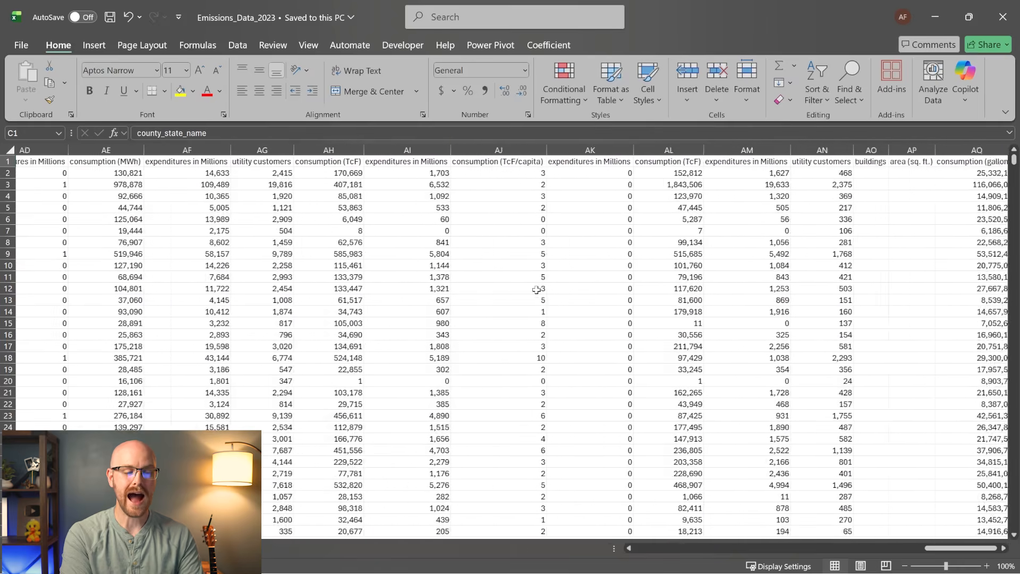
{"action": "scroll", "coordinate": [536, 289], "scroll_direction": "left", "scroll_amount": 5}
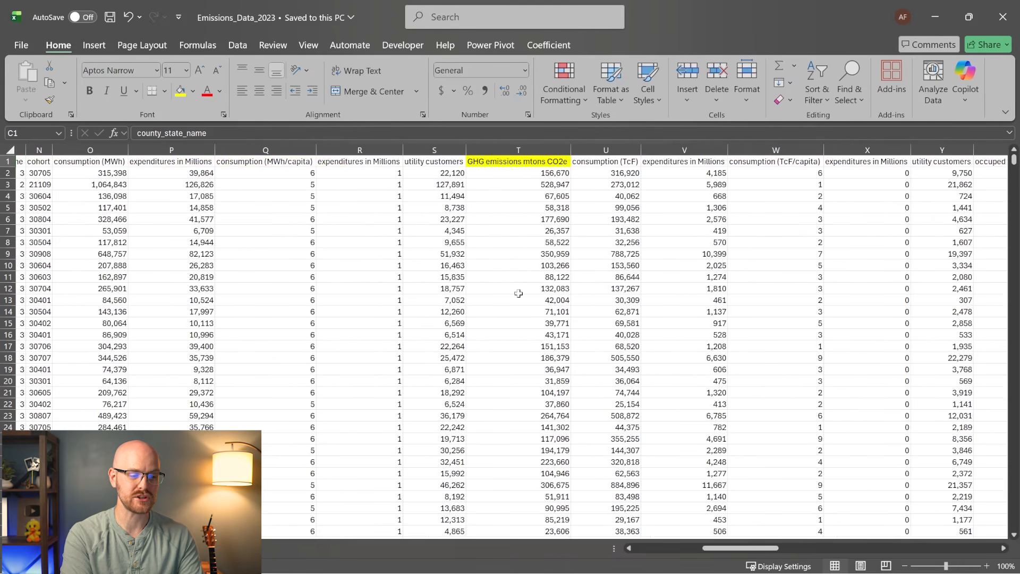
{"action": "scroll", "coordinate": [341, 221], "scroll_direction": "left", "scroll_amount": 5}
{"action": "scroll", "coordinate": [342, 222], "scroll_direction": "left", "scroll_amount": 5}
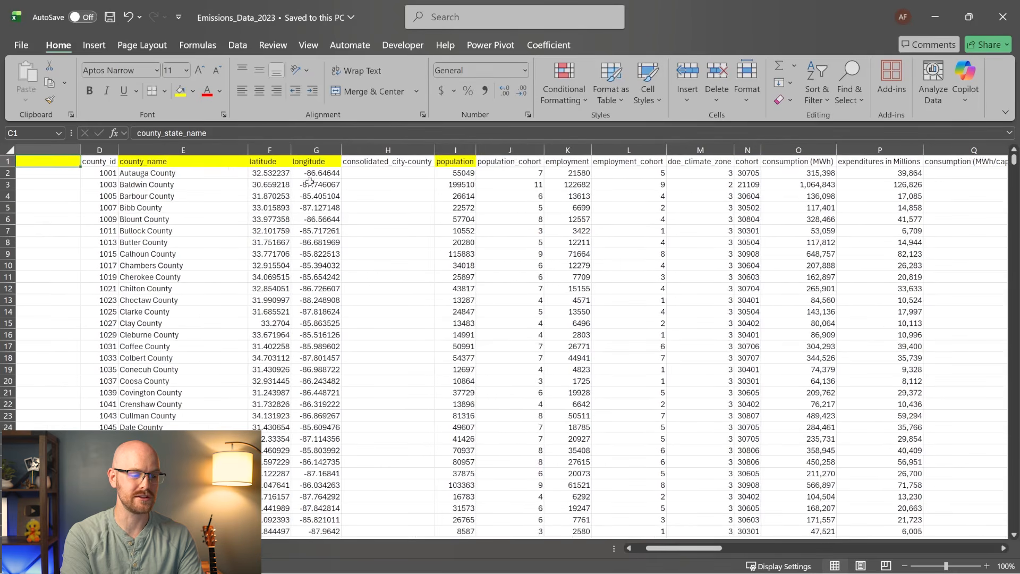
{"action": "scroll", "coordinate": [316, 194], "scroll_direction": "left", "scroll_amount": 3}
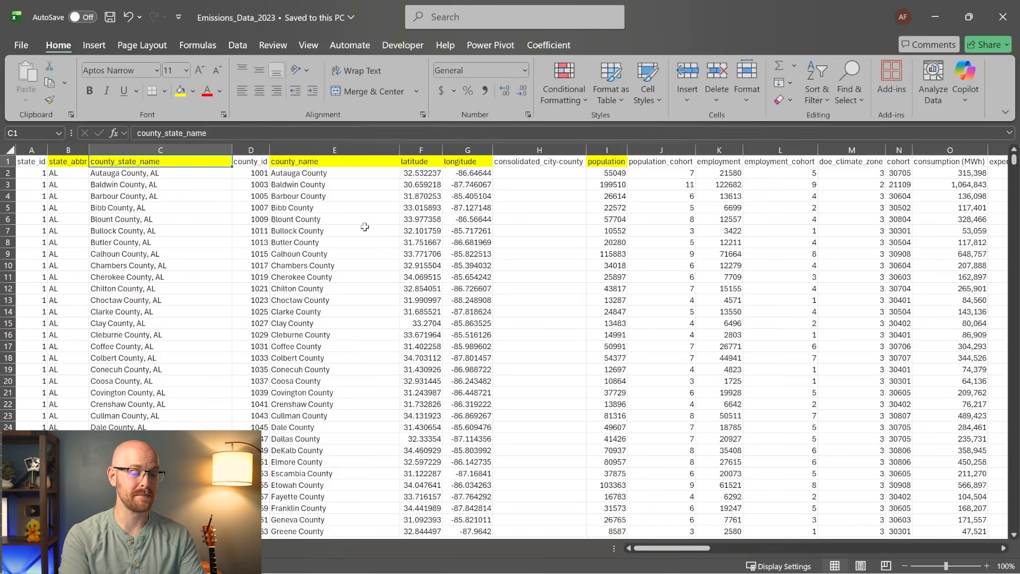
{"action": "scroll", "coordinate": [341, 229], "scroll_direction": "right", "scroll_amount": 3}
{"action": "scroll", "coordinate": [341, 230], "scroll_direction": "right", "scroll_amount": 4}
{"action": "scroll", "coordinate": [341, 229], "scroll_direction": "left", "scroll_amount": 7}
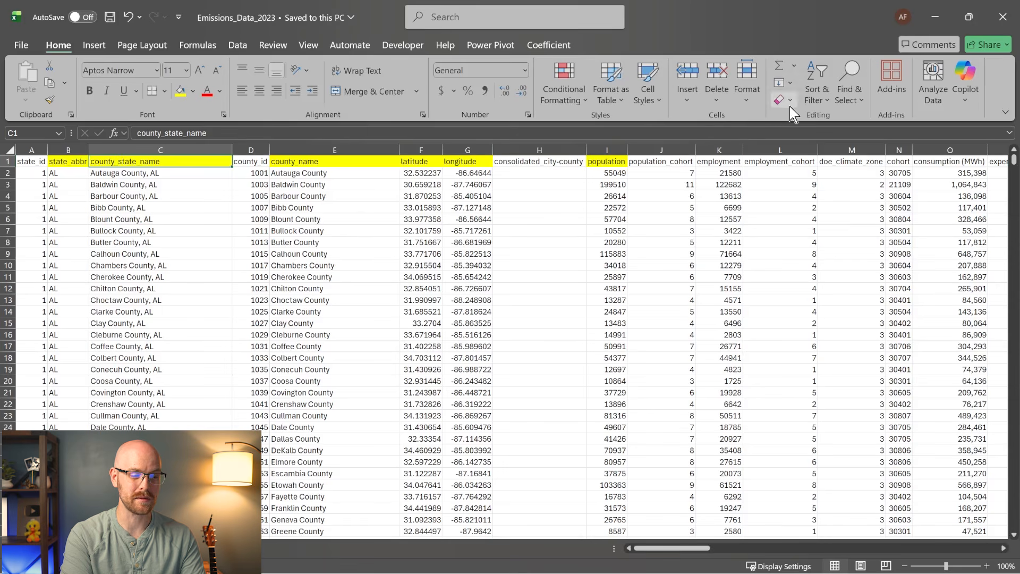
Switch to Databricks and create a Standard catalog named Emissions that uses default storage.
{"action": "left_click", "coordinate": [936, 19]}
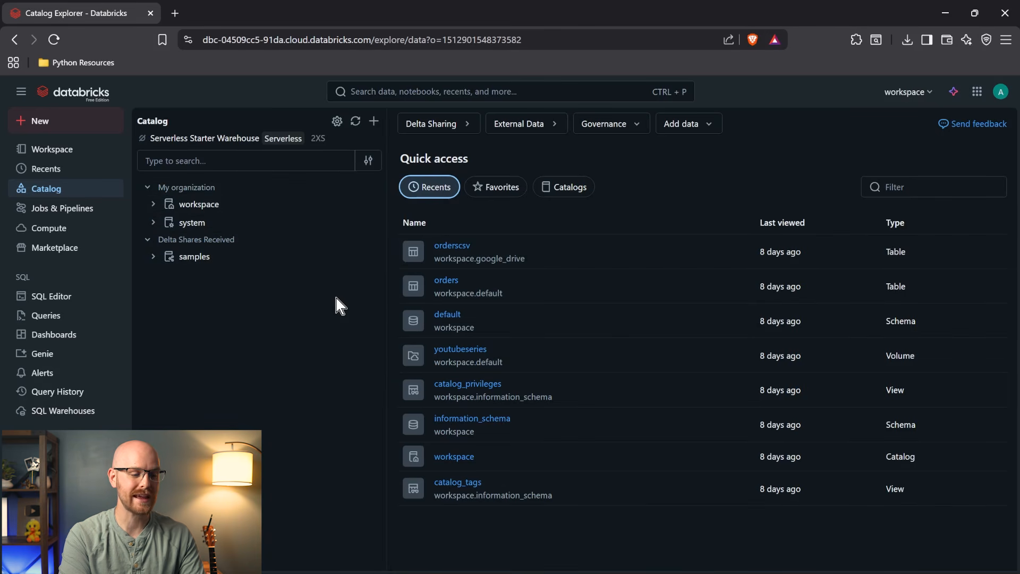
{"action": "left_click", "coordinate": [374, 121]}
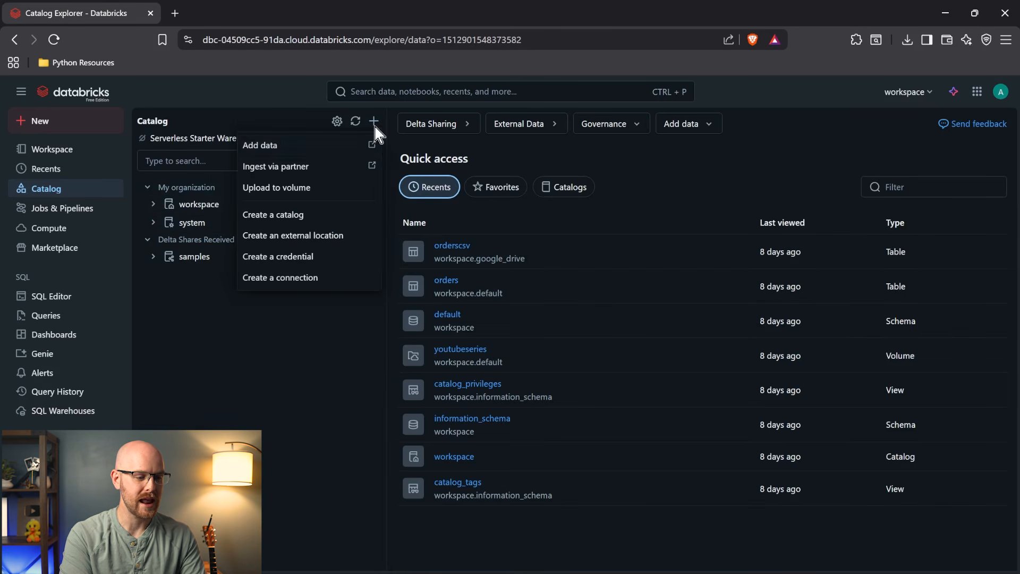
{"action": "left_click", "coordinate": [328, 214]}
{"action": "left_click", "coordinate": [417, 260]}
{"action": "type", "text": "Emissions"}
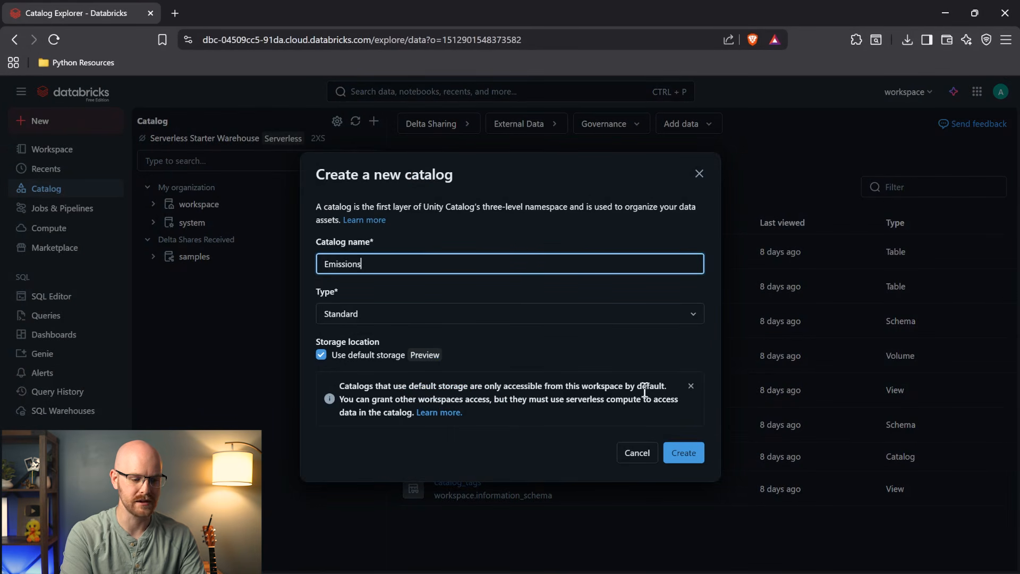
{"action": "left_click", "coordinate": [681, 456]}
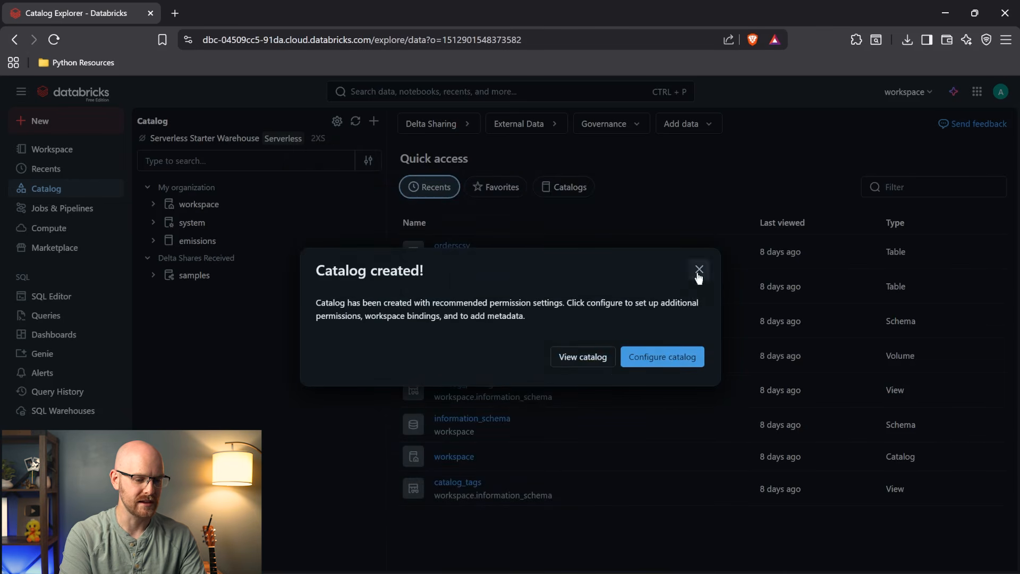
{"action": "left_click", "coordinate": [698, 269]}
Upload the Emissions_Data_2023 file for a new table in the default schema of the emissions catalog.
{"action": "left_click", "coordinate": [153, 240]}
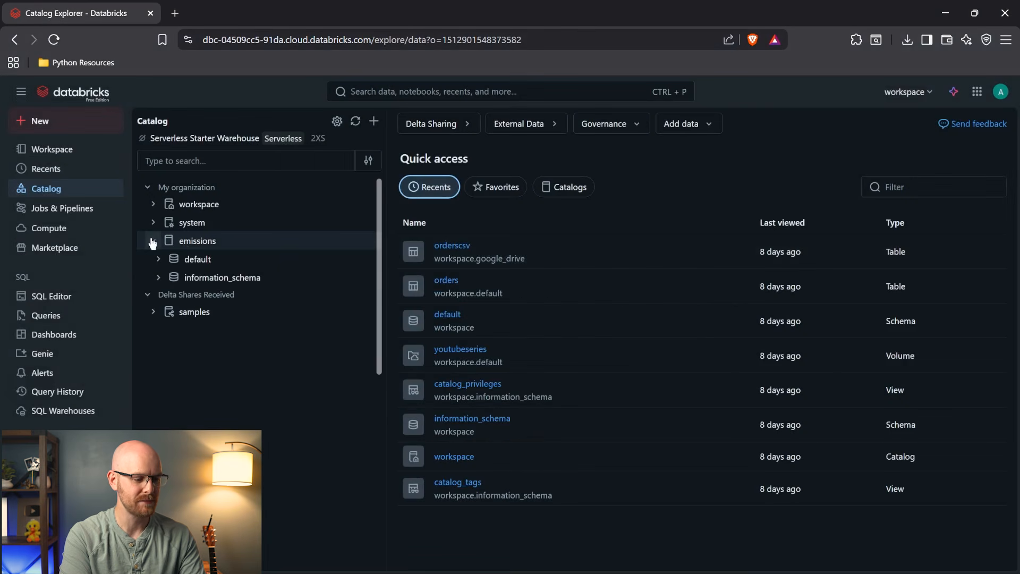
{"action": "left_click", "coordinate": [159, 259]}
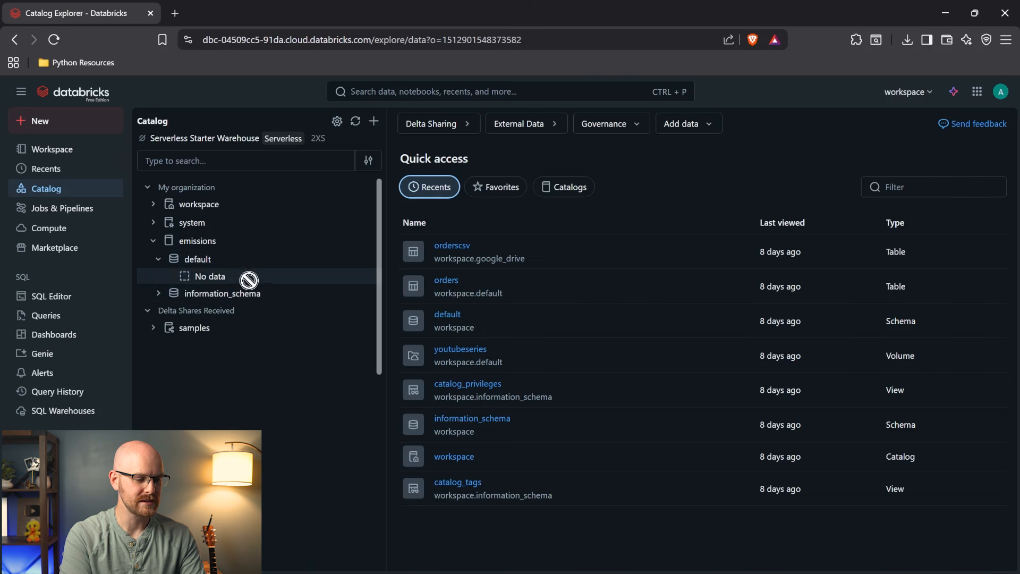
{"action": "left_click", "coordinate": [272, 264]}
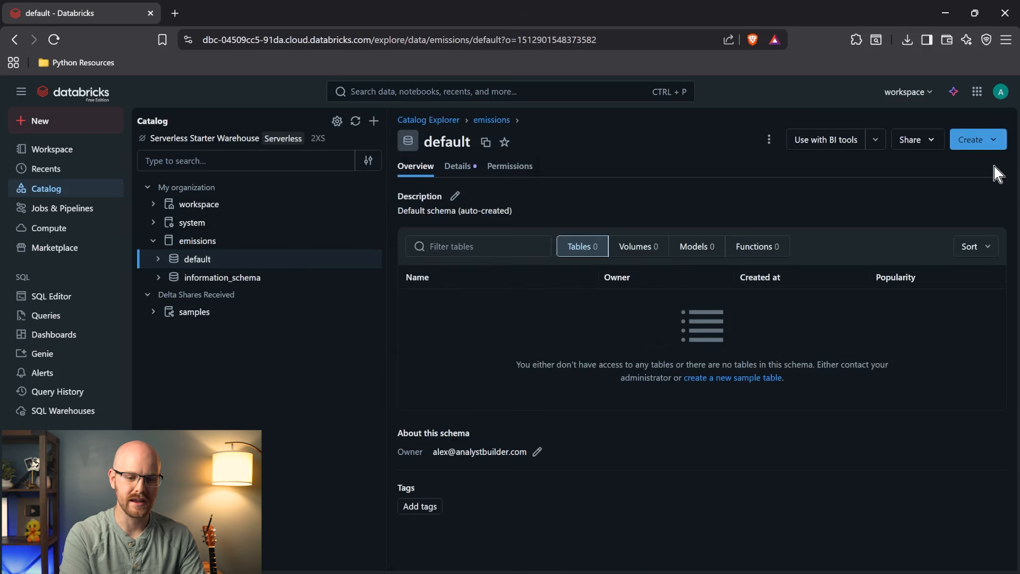
{"action": "left_click", "coordinate": [999, 143]}
{"action": "left_click", "coordinate": [956, 187]}
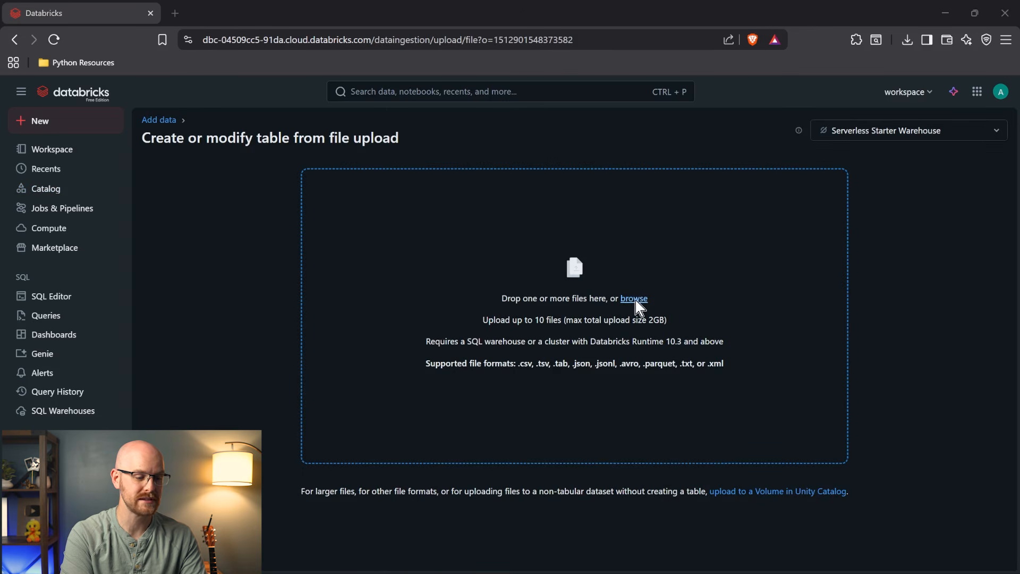
{"action": "left_click", "coordinate": [635, 300]}
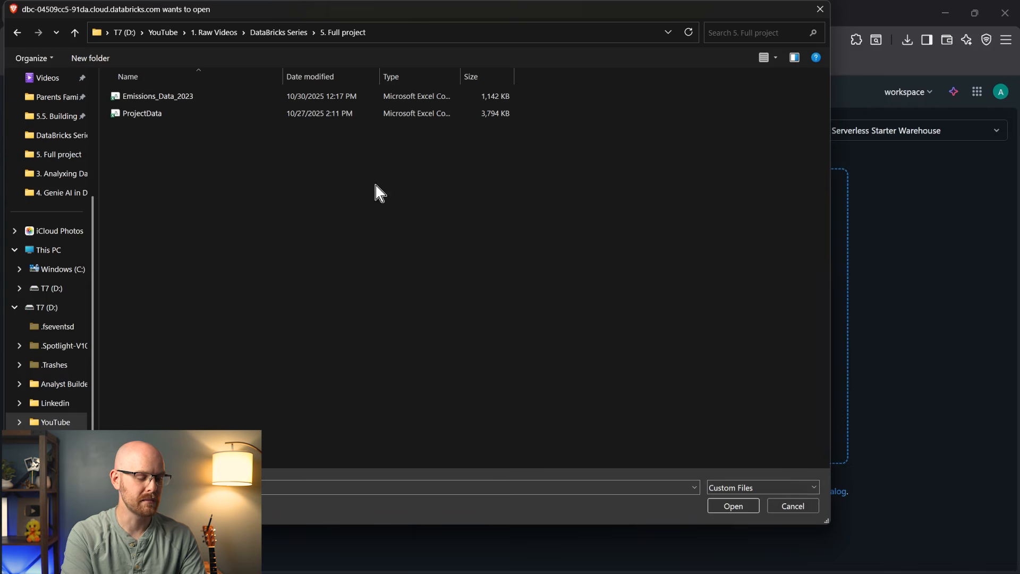
{"action": "double_click", "coordinate": [190, 102]}
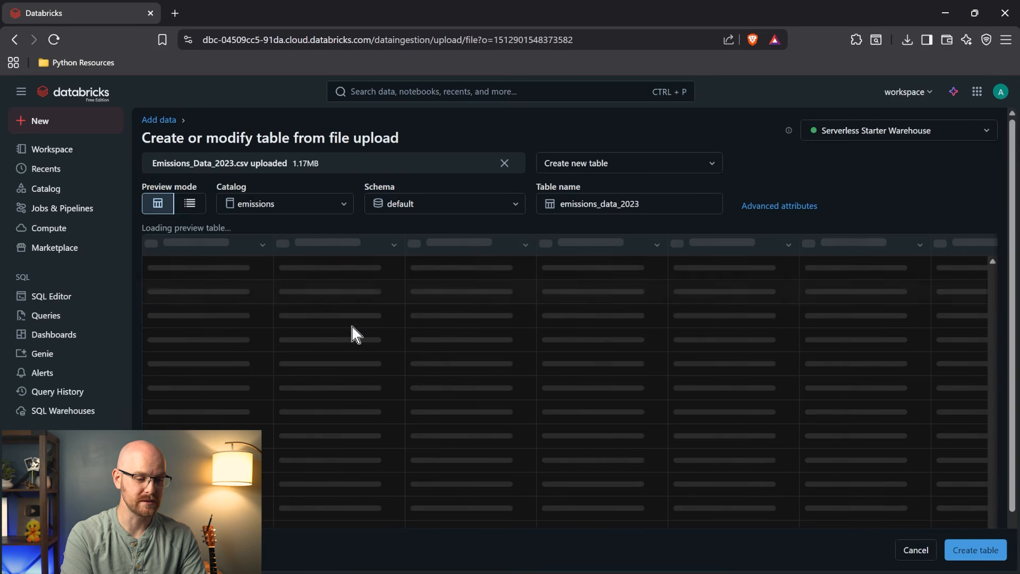
Set the new table's name to emissions_data.
{"action": "left_click", "coordinate": [645, 203]}
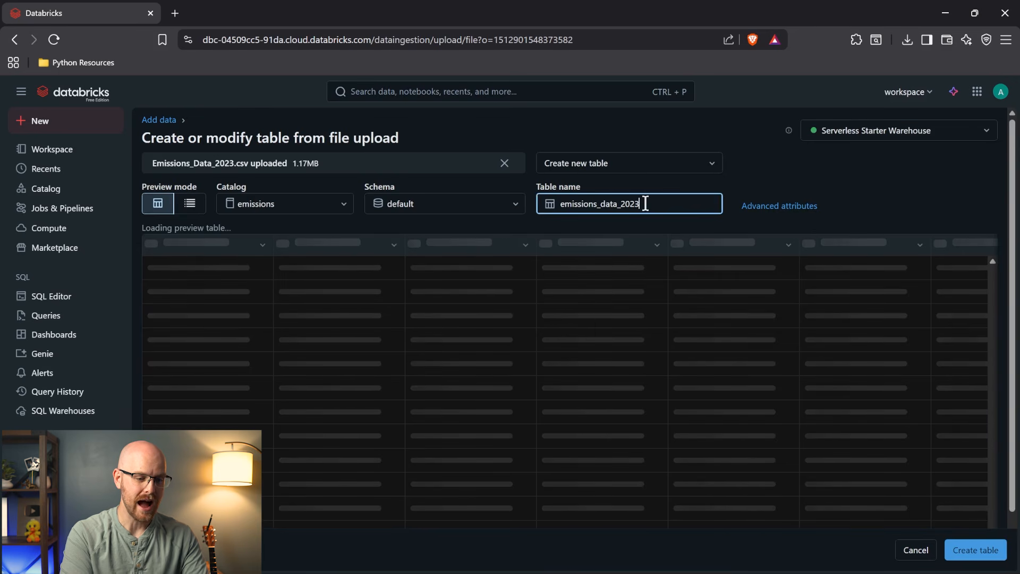
{"action": "key", "text": "BackSpace"}
{"action": "key", "text": "BackSpace"}
{"action": "key", "text": "BackSpace"}
{"action": "key", "text": "BackSpace"}
{"action": "key", "text": "BackSpace"}
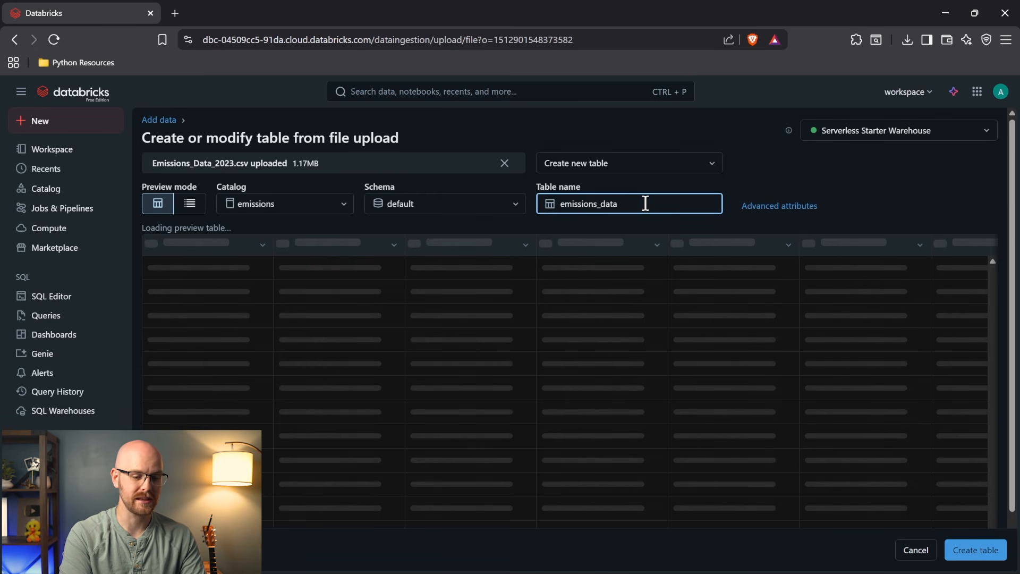
{"action": "type", "text": "_2022"}
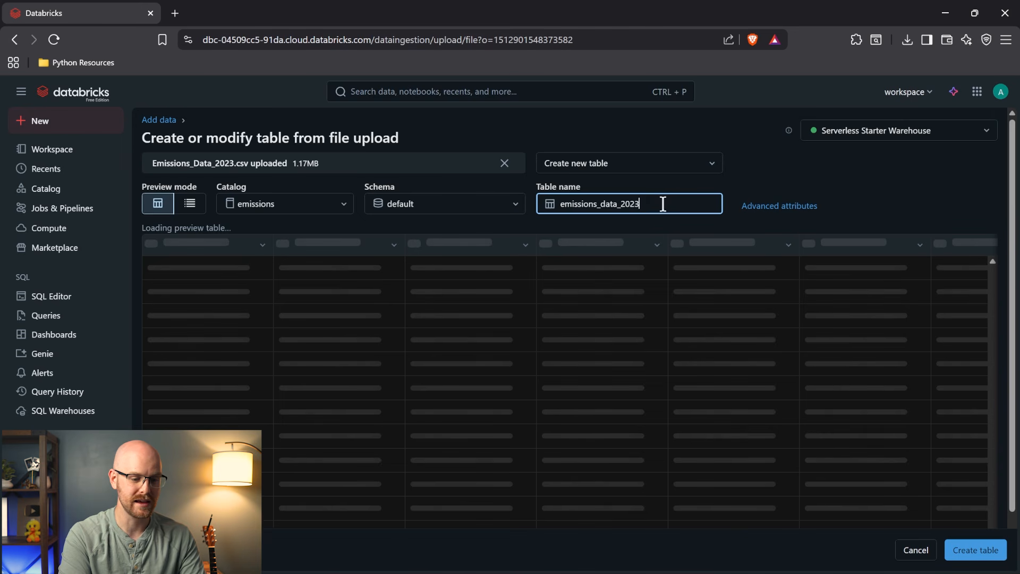
{"action": "left_click_drag", "start_coordinate": [655, 204], "coordinate": [617, 213]}
{"action": "key", "text": "BackSpace"}
Review the upload's advanced attributes, the previewed columns and the data type choices for the population column.
{"action": "left_click", "coordinate": [820, 205]}
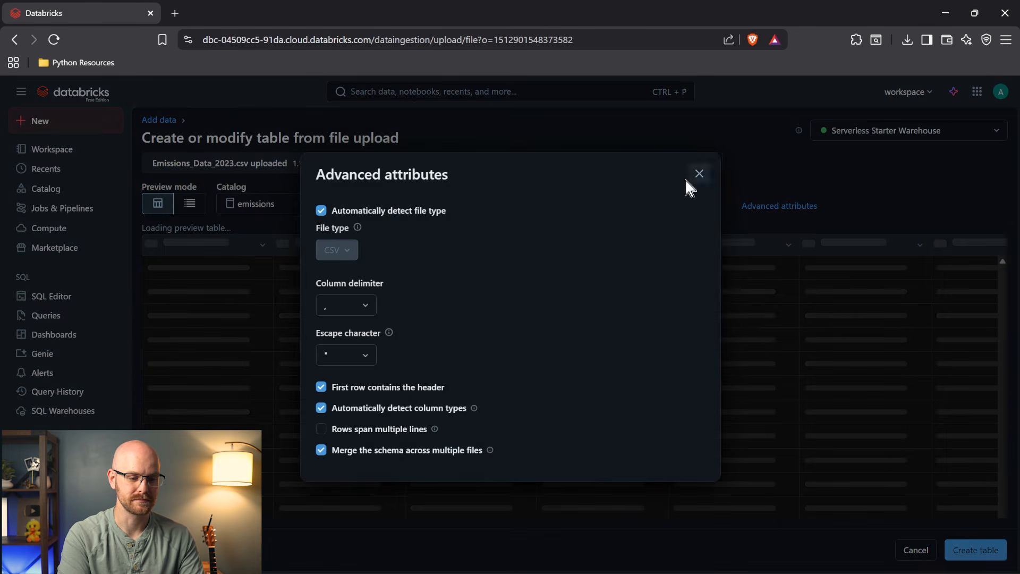
{"action": "left_click", "coordinate": [698, 174]}
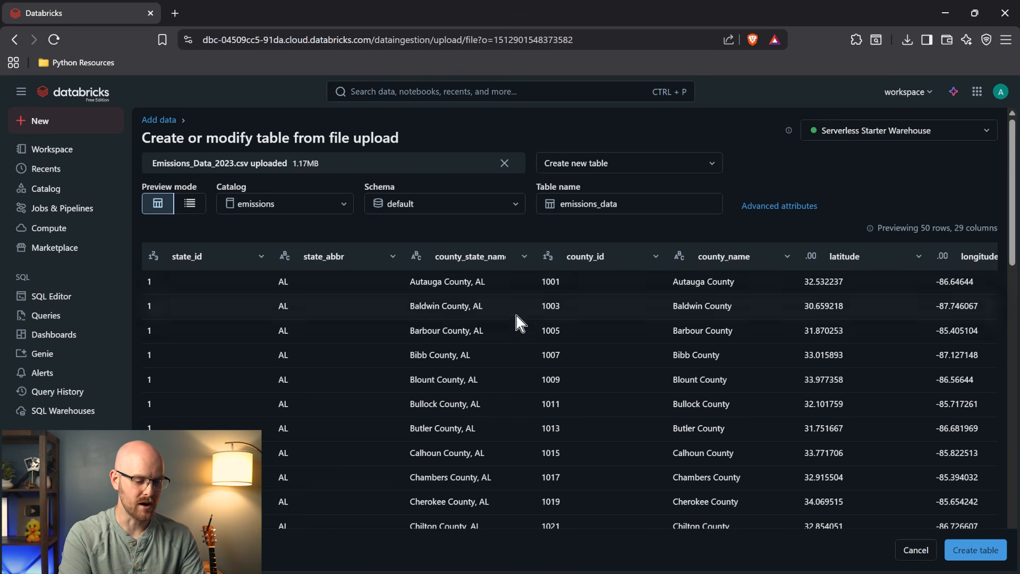
{"action": "scroll", "coordinate": [493, 381], "scroll_direction": "right", "scroll_amount": 5}
{"action": "scroll", "coordinate": [492, 381], "scroll_direction": "right", "scroll_amount": 5}
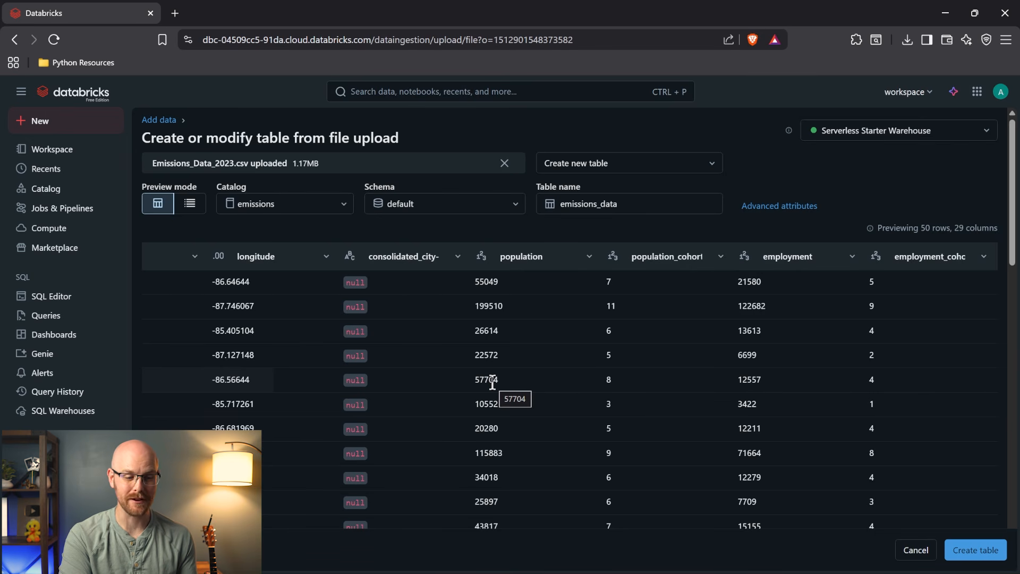
{"action": "scroll", "coordinate": [492, 382], "scroll_direction": "right", "scroll_amount": 2}
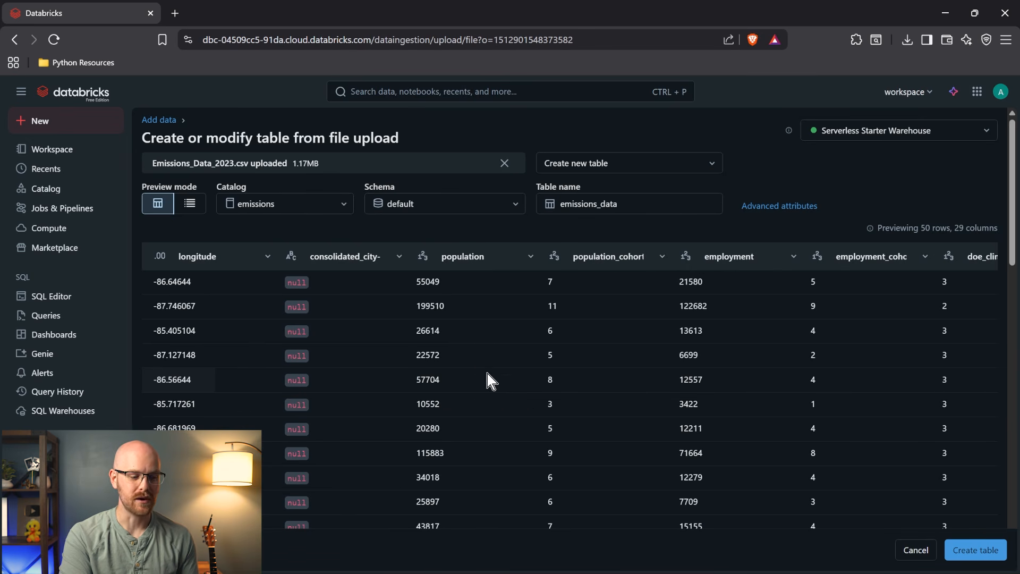
{"action": "left_click", "coordinate": [422, 257]}
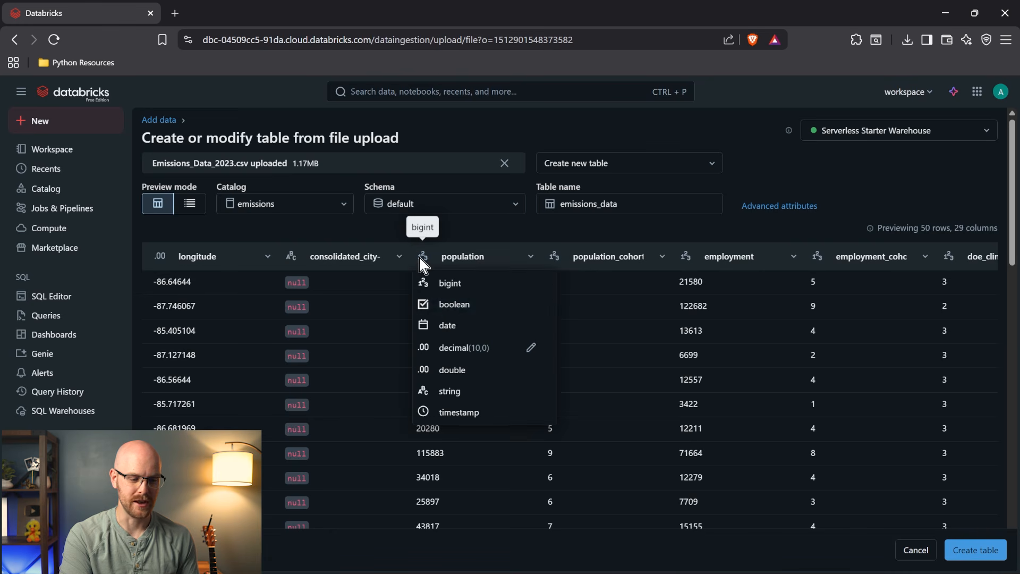
{"action": "left_click", "coordinate": [516, 225]}
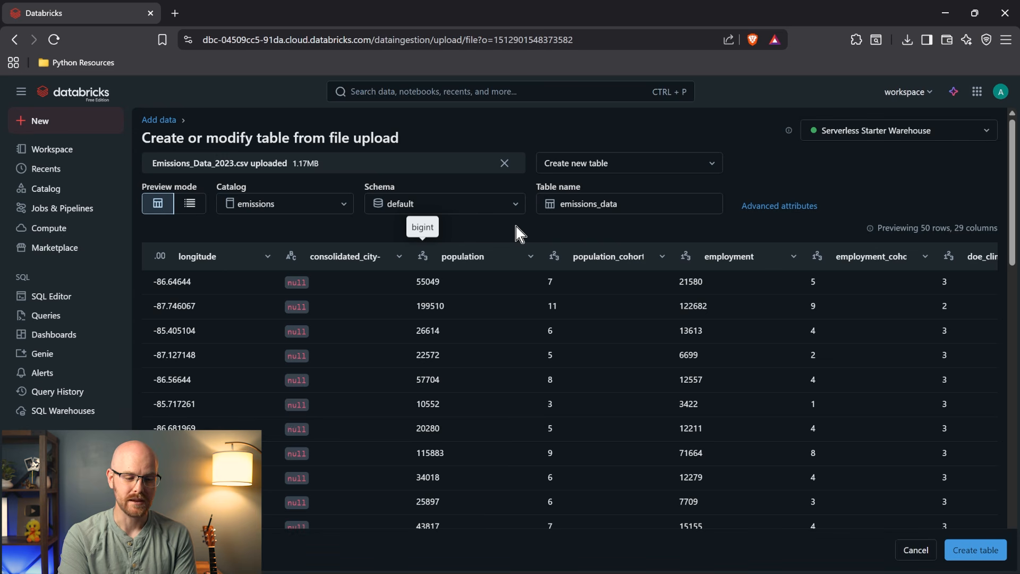
Create the emissions_data table and accept its AI suggested description.
{"action": "left_click", "coordinate": [967, 547]}
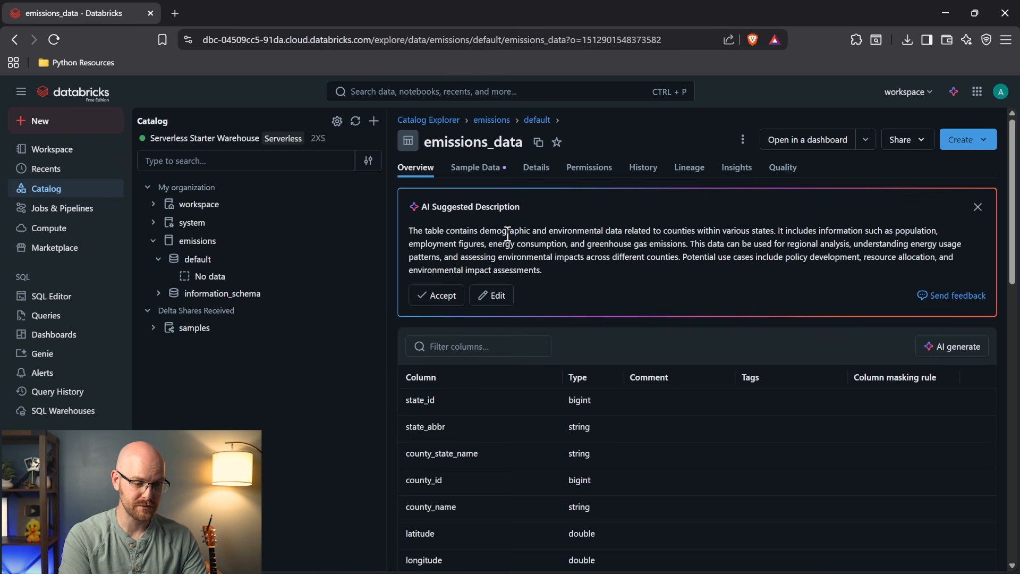
{"action": "left_click", "coordinate": [456, 295]}
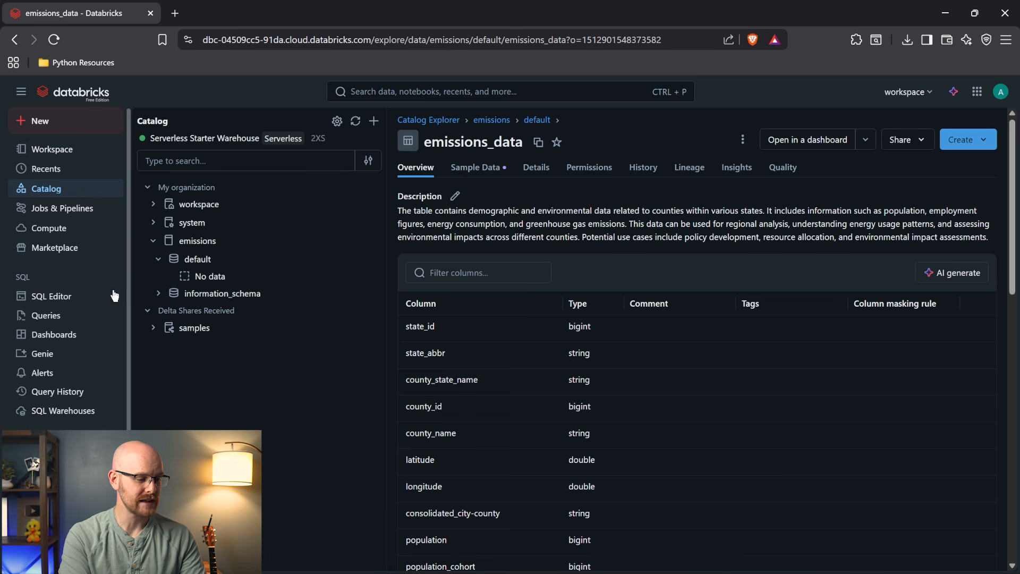
Open the SQL Editor and close the other open queries, keeping only the one that selects from orderscsv.
{"action": "left_click", "coordinate": [78, 296]}
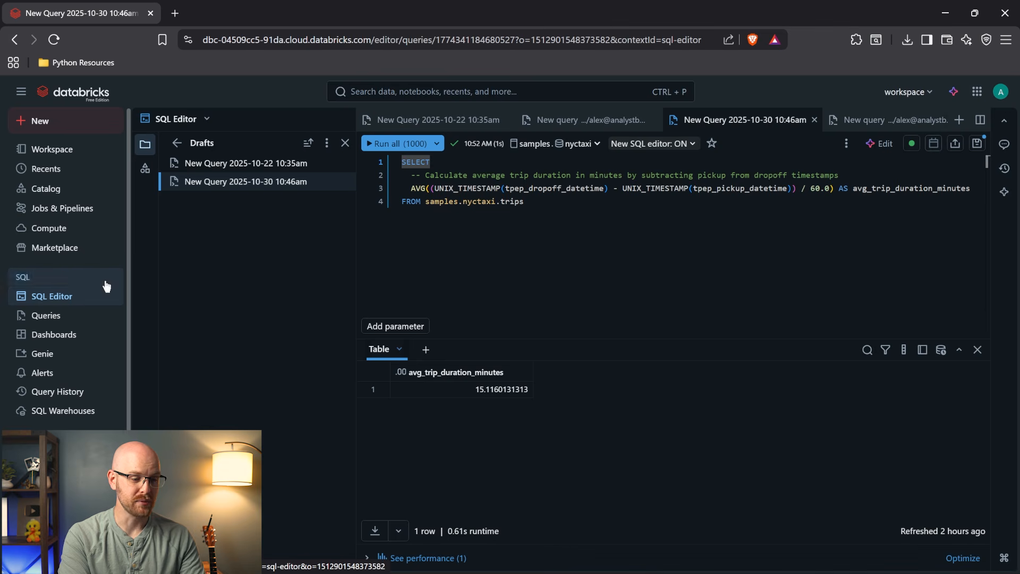
{"action": "left_click", "coordinate": [507, 120]}
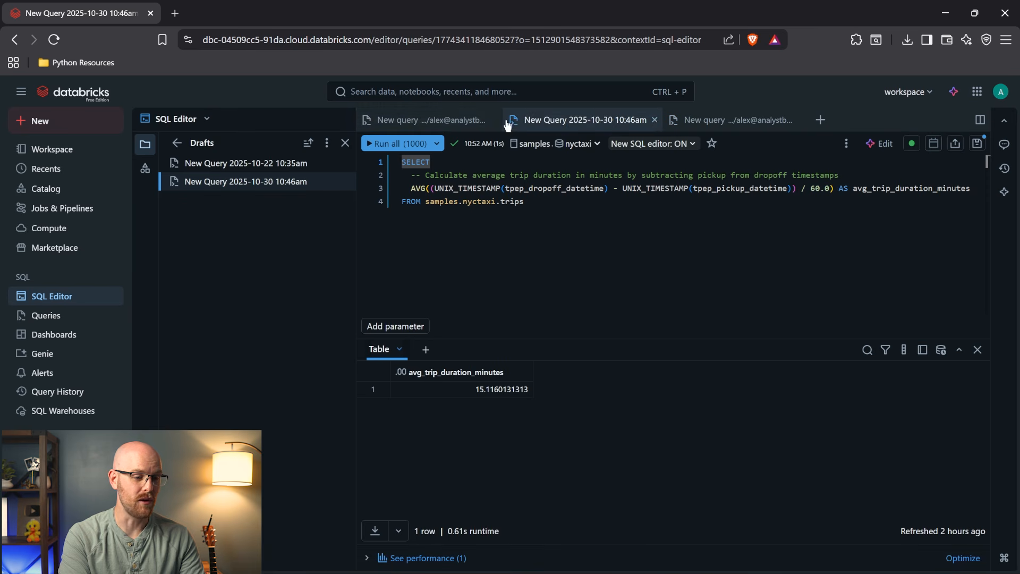
{"action": "left_click", "coordinate": [494, 121]}
{"action": "left_click", "coordinate": [507, 120]}
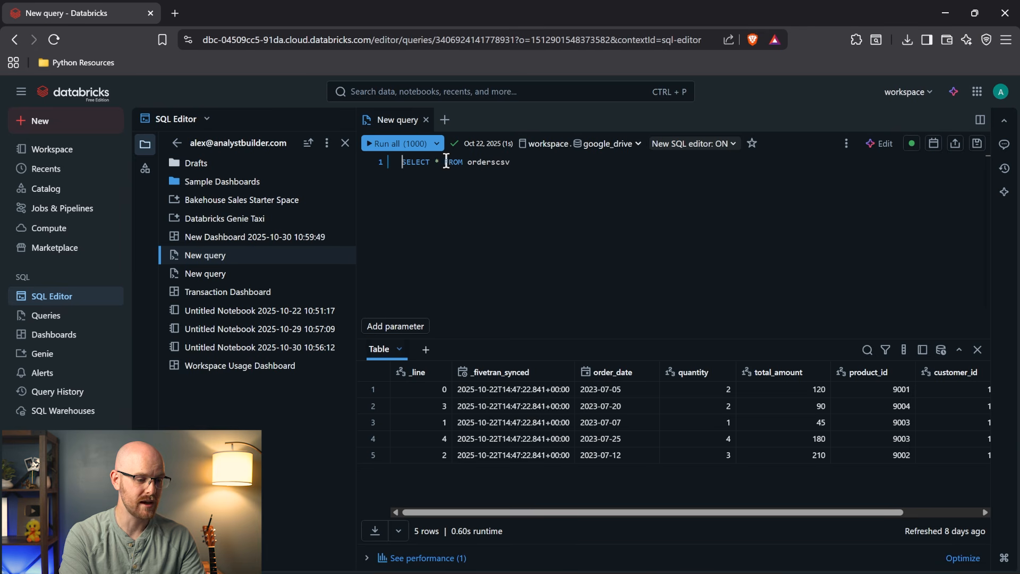
Set the query's catalog to emissions and its schema to default.
{"action": "left_click", "coordinate": [538, 147]}
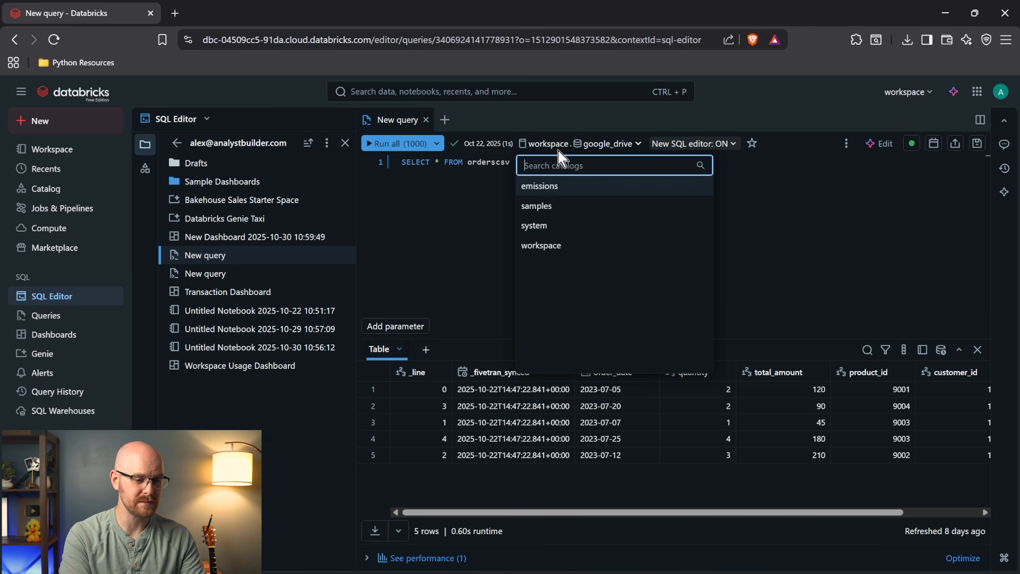
{"action": "left_click", "coordinate": [560, 188]}
{"action": "left_click", "coordinate": [622, 187]}
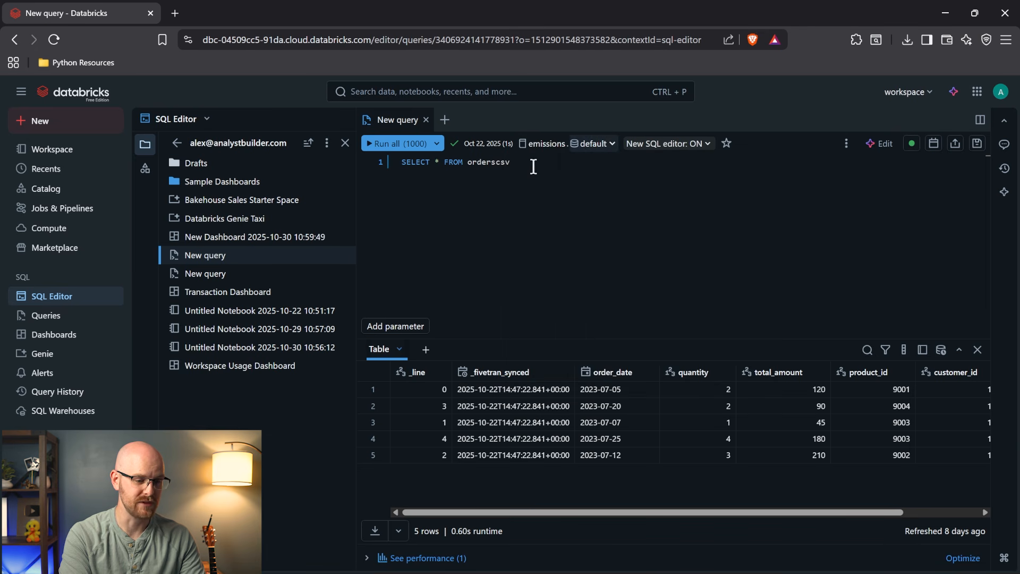
Change the query to SELECT * FROM emissions_data and run it.
{"action": "double_click", "coordinate": [498, 163]}
{"action": "type", "text": "em"}
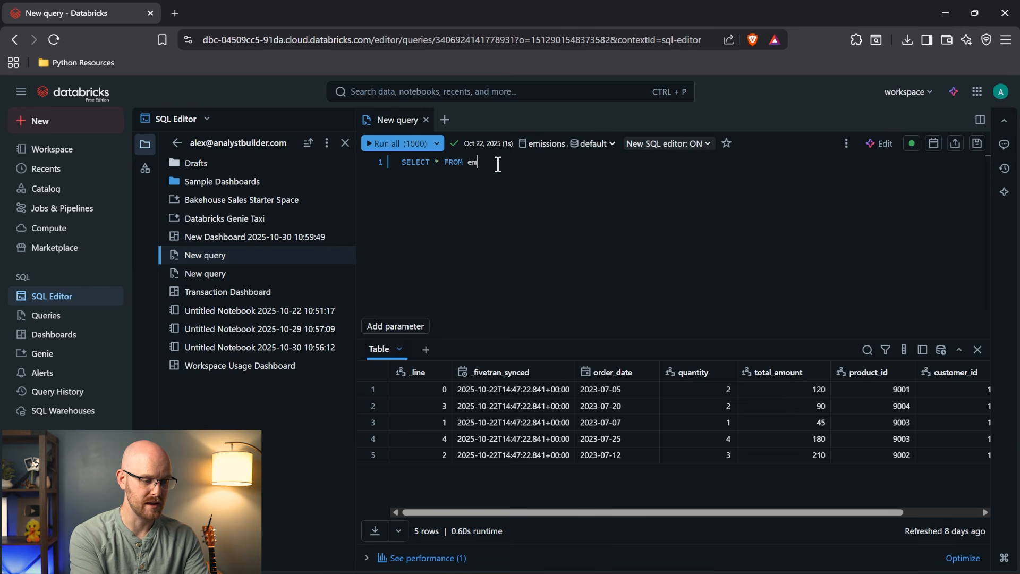
{"action": "type", "text": "issions_"}
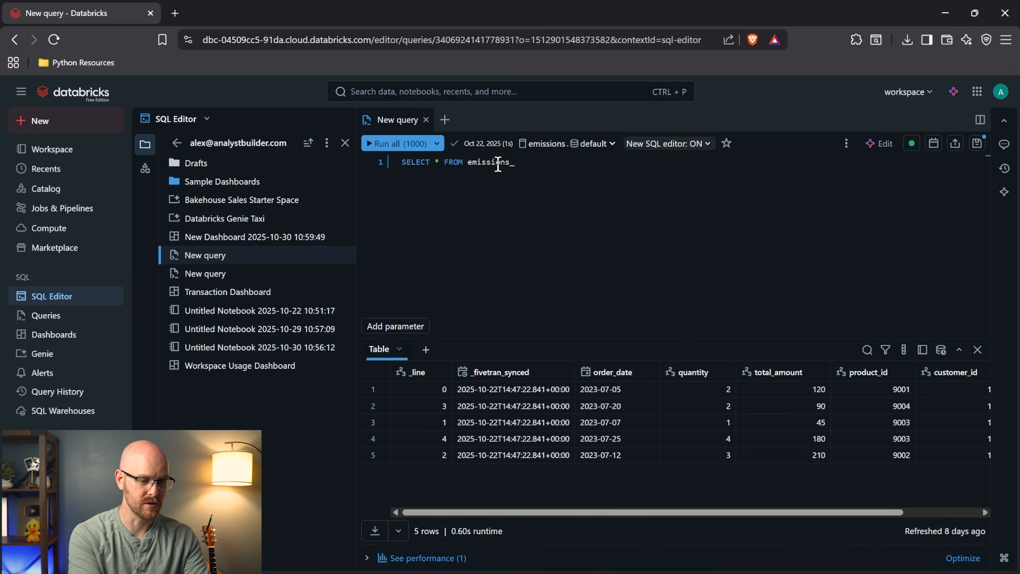
{"action": "type", "text": "data"}
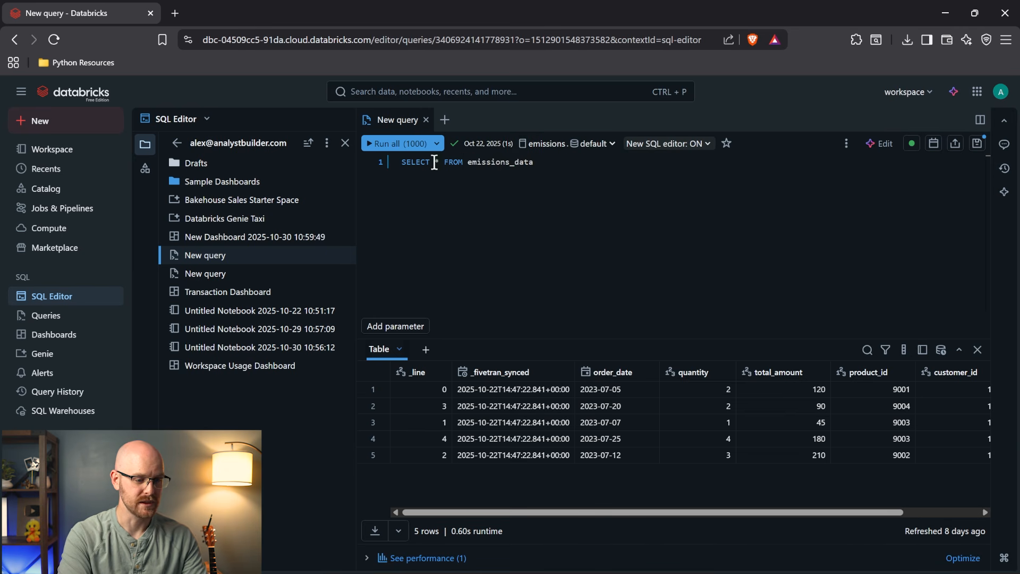
{"action": "left_click", "coordinate": [393, 144]}
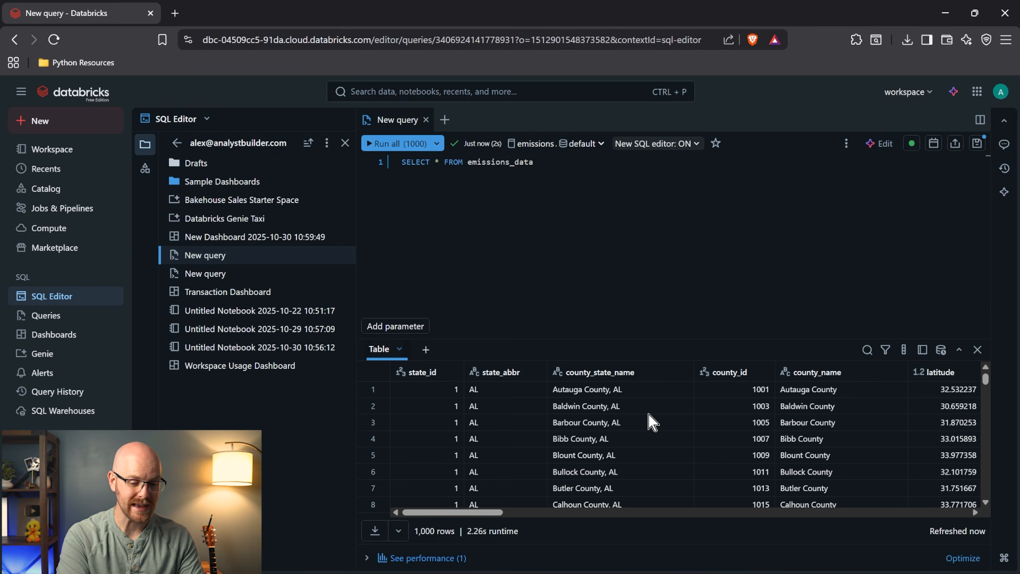
Examine the columns of the emissions_data results across to the GHG emissions and consumption fields.
{"action": "scroll", "coordinate": [646, 409], "scroll_direction": "right", "scroll_amount": 5}
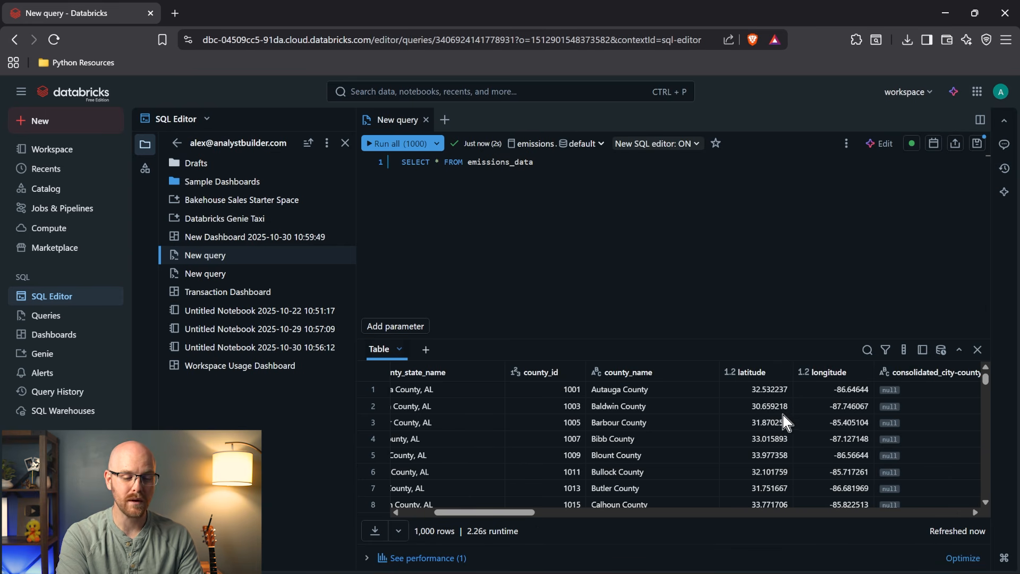
{"action": "scroll", "coordinate": [826, 413], "scroll_direction": "right", "scroll_amount": 2}
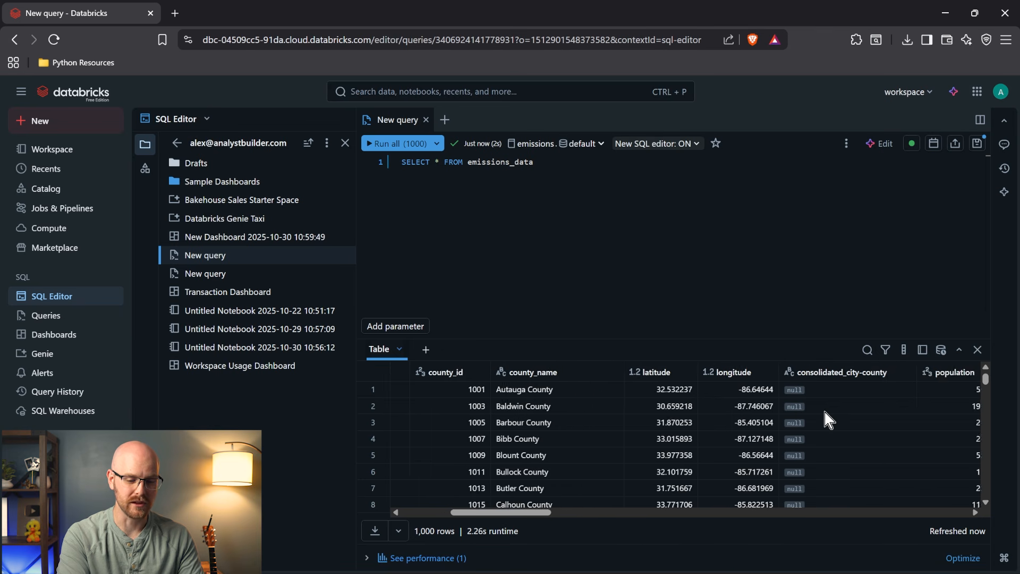
{"action": "scroll", "coordinate": [825, 413], "scroll_direction": "right", "scroll_amount": 15}
{"action": "scroll", "coordinate": [825, 413], "scroll_direction": "right", "scroll_amount": 10}
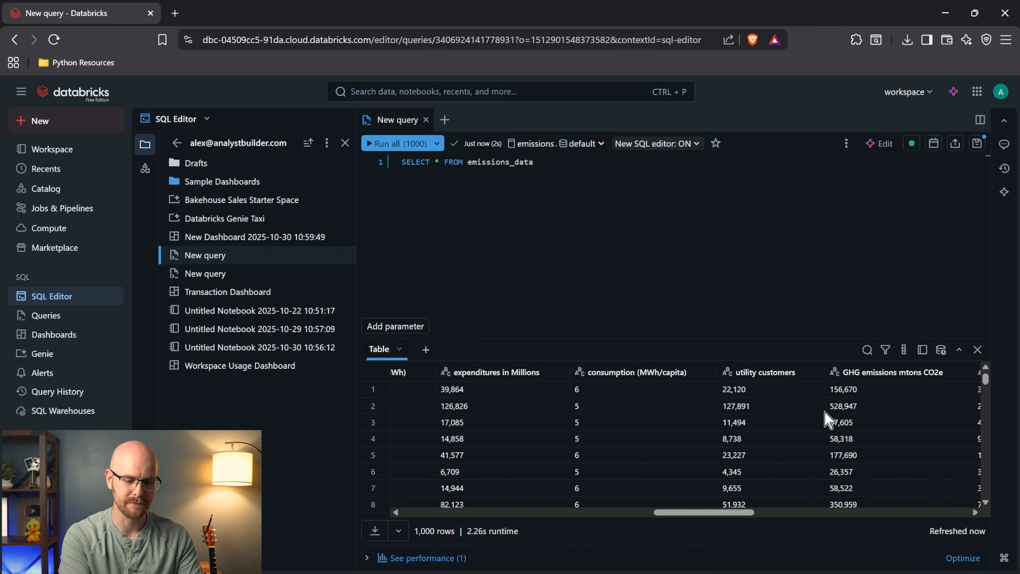
{"action": "scroll", "coordinate": [825, 417], "scroll_direction": "right", "scroll_amount": 3}
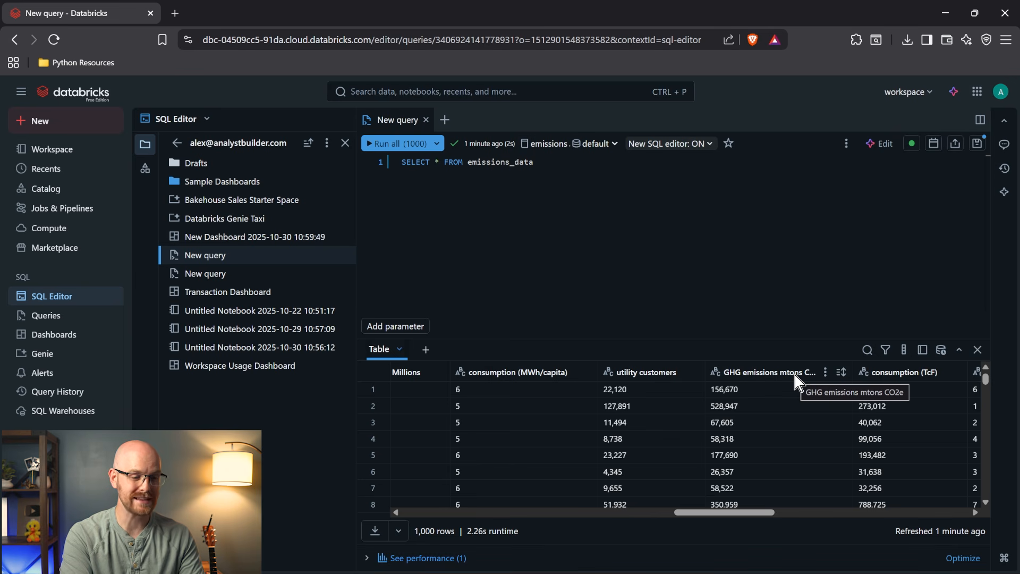
{"action": "scroll", "coordinate": [575, 416], "scroll_direction": "left", "scroll_amount": 10}
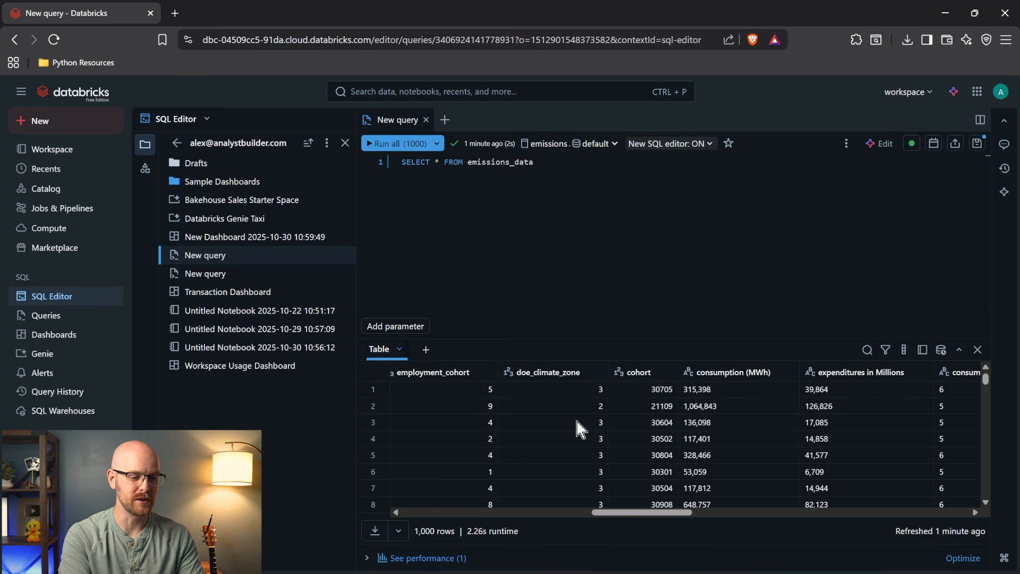
Put the FROM clause on its own line and replace the asterisk with the latitude and longitude columns.
{"action": "left_click", "coordinate": [445, 165]}
{"action": "key", "text": "Return"}
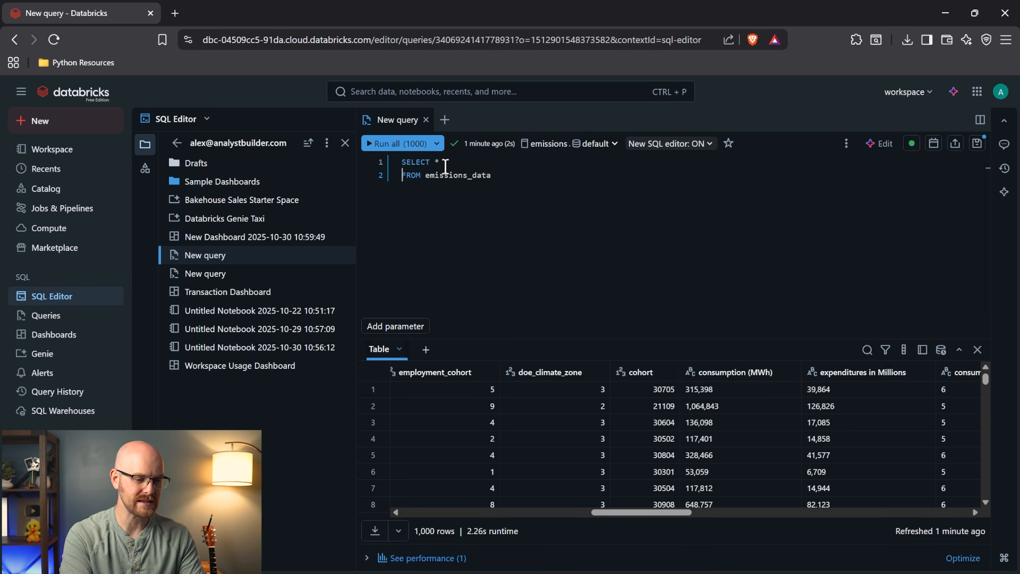
{"action": "key", "text": "BackSpace"}
{"action": "key", "text": "BackSpace"}
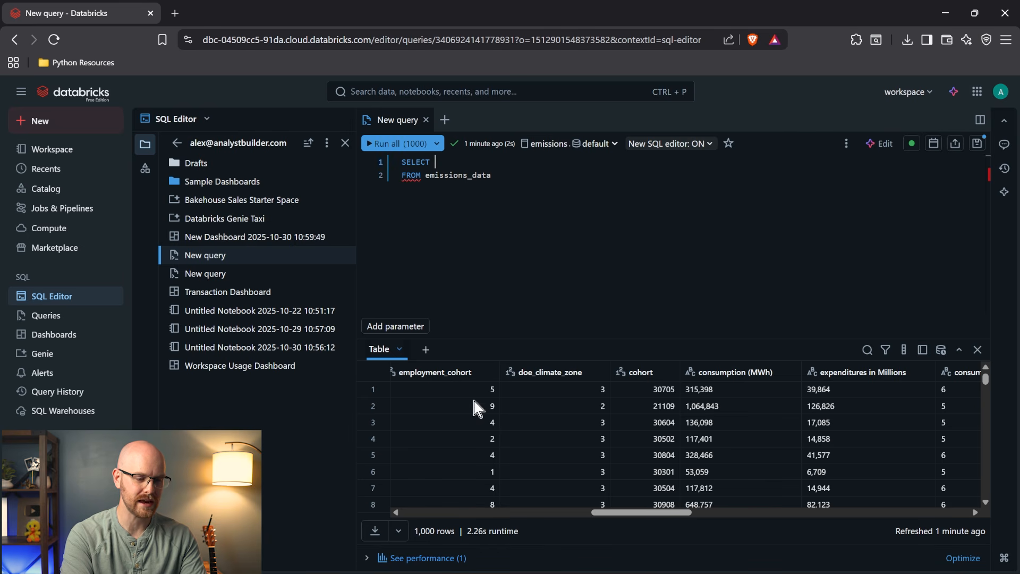
{"action": "type", "text": "latitude"}
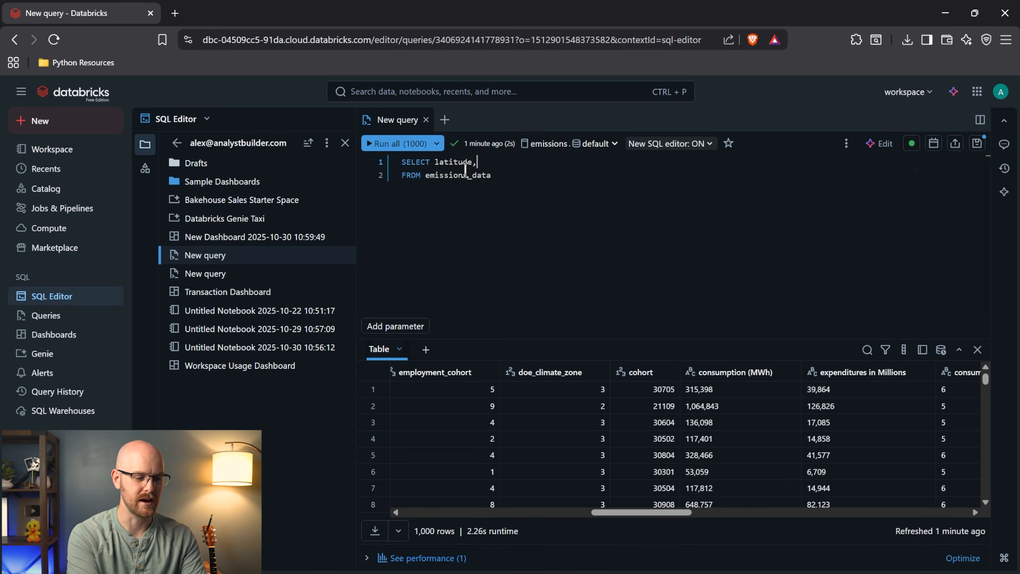
{"action": "type", "text": ","}
{"action": "key", "text": "Return"}
{"action": "type", "text": "long"}
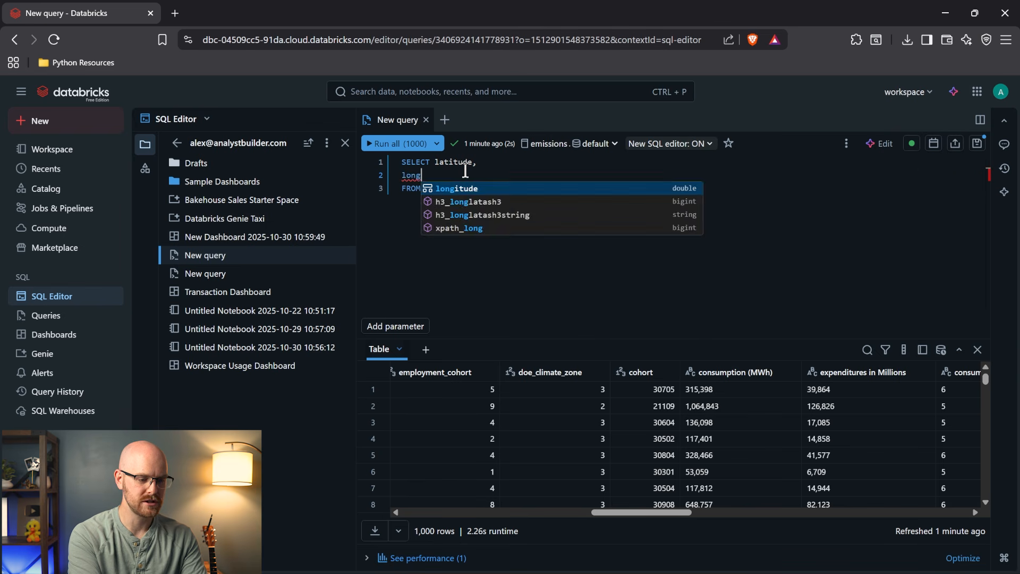
{"action": "type", "text": "itude, c"}
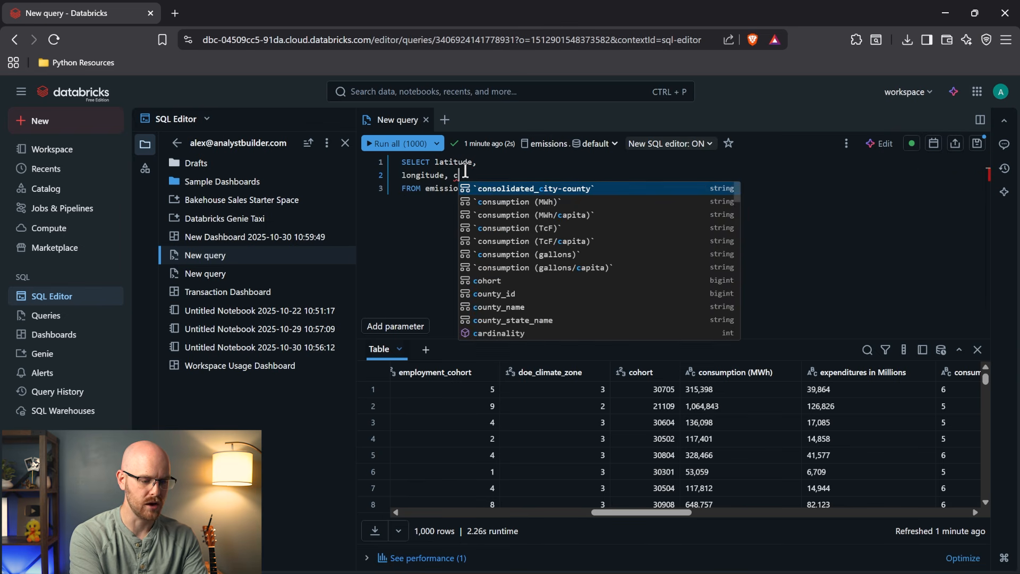
Add the `GHG emissions mtons CO2e` column on its own line with the alias Emissions and run the query.
{"action": "type", "text": "o2"}
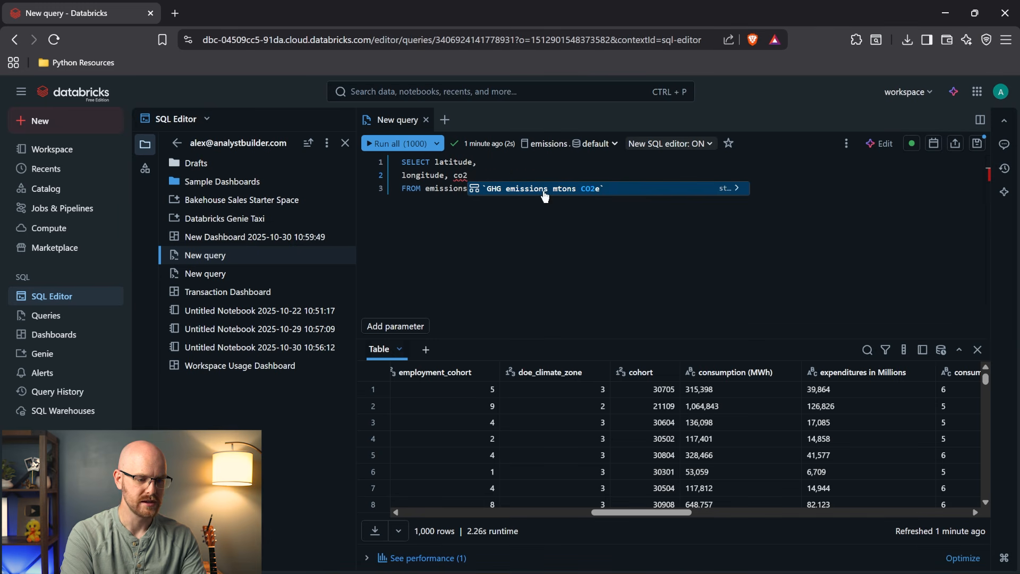
{"action": "left_click", "coordinate": [538, 190]}
{"action": "left_click", "coordinate": [456, 175]}
{"action": "key", "text": "Return"}
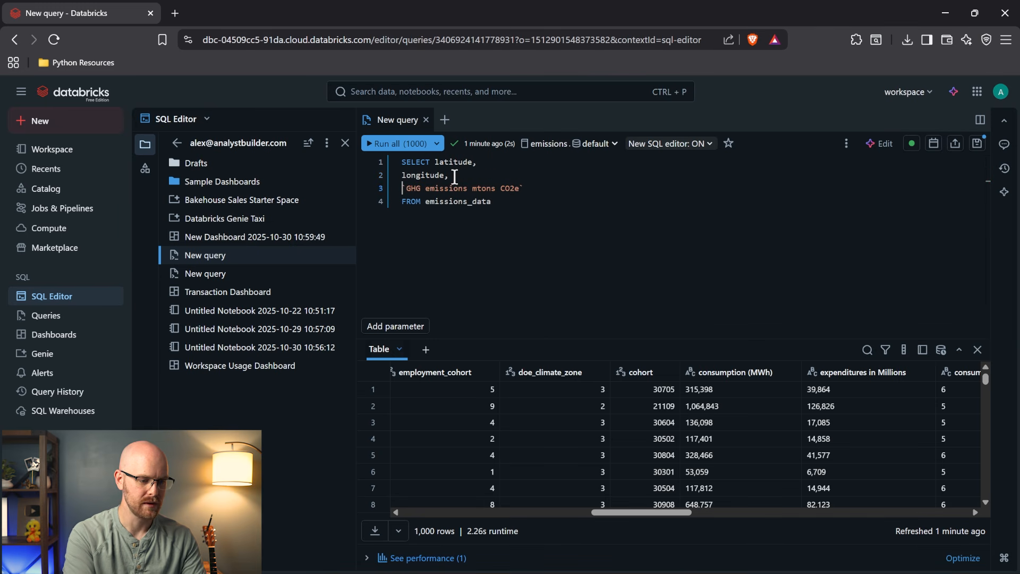
{"action": "left_click", "coordinate": [533, 187]}
{"action": "type", "text": "as Emissions"}
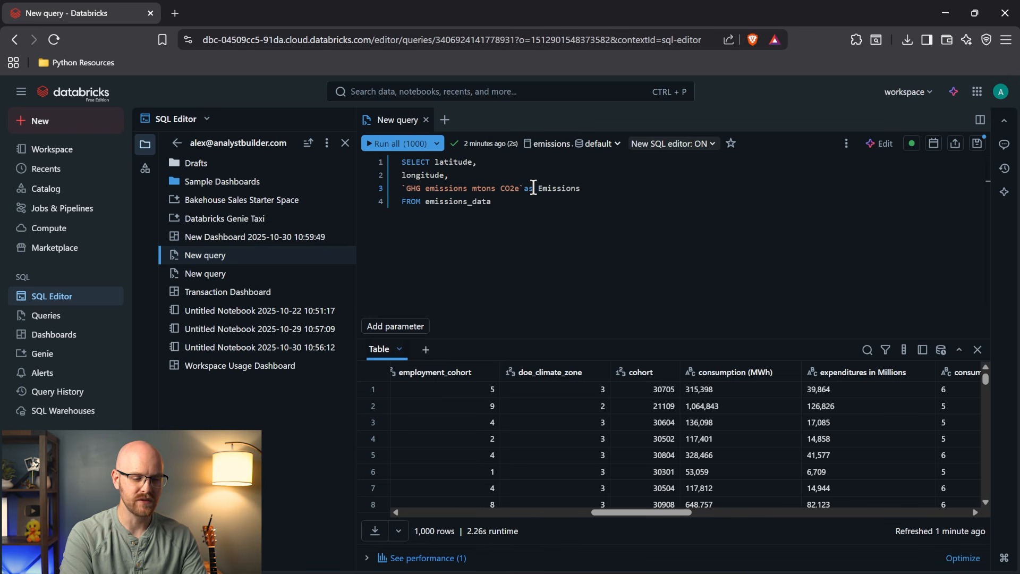
{"action": "left_click", "coordinate": [395, 144]}
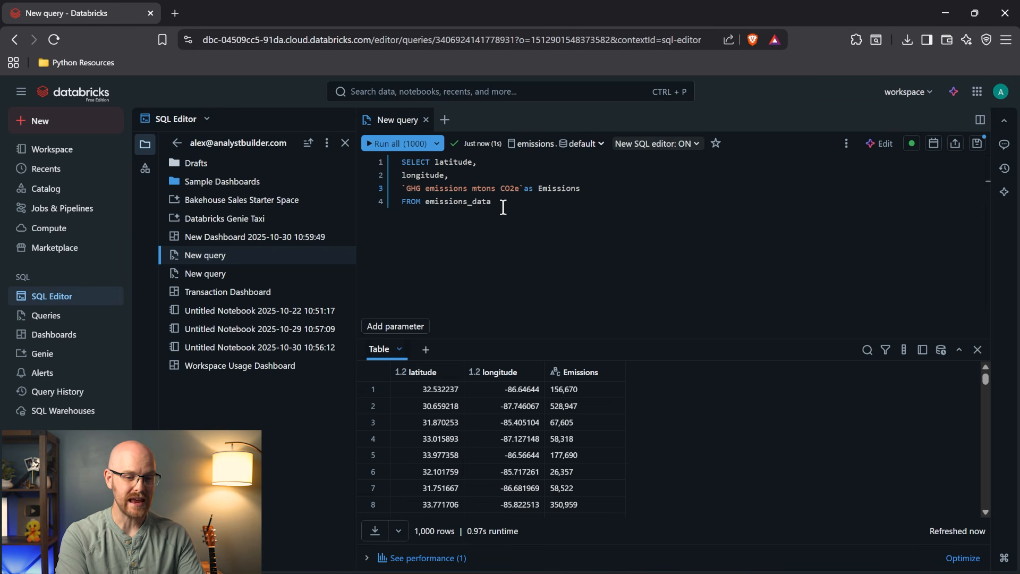
Copy the whole query and create a new dashboard named Emissions Dashboard.
{"action": "key", "text": "ctrl+a"}
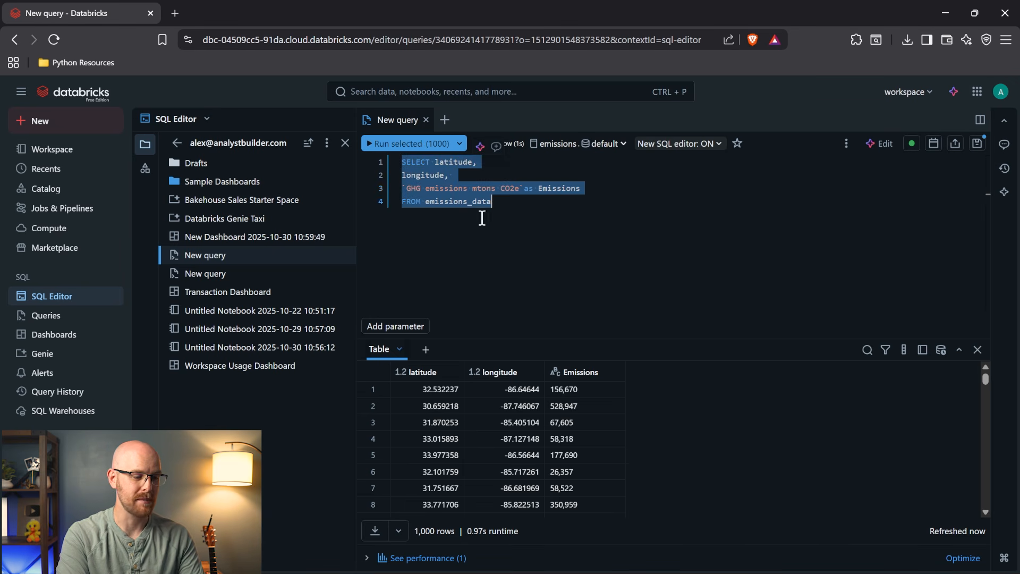
{"action": "left_click", "coordinate": [81, 334]}
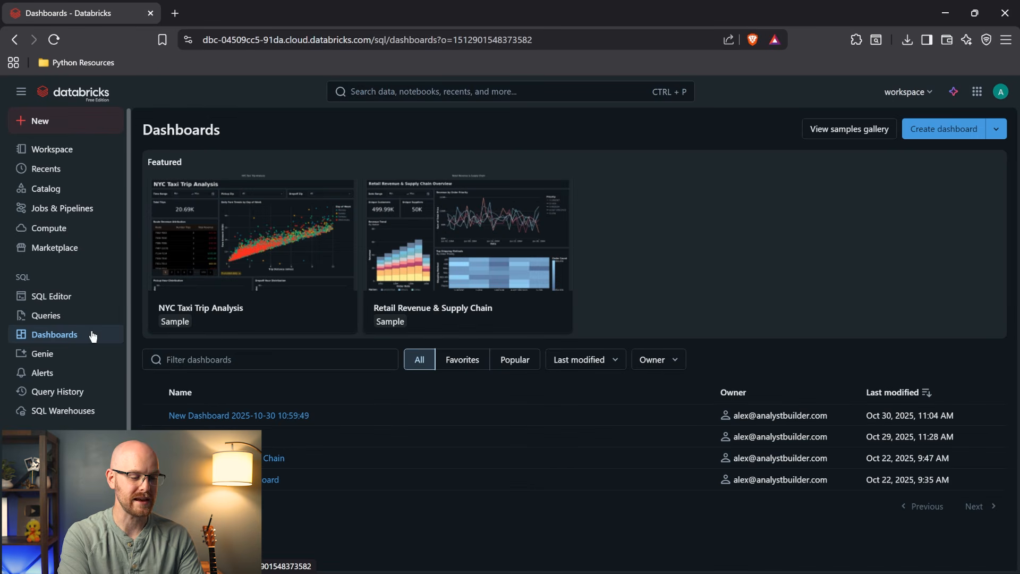
{"action": "left_click", "coordinate": [914, 136]}
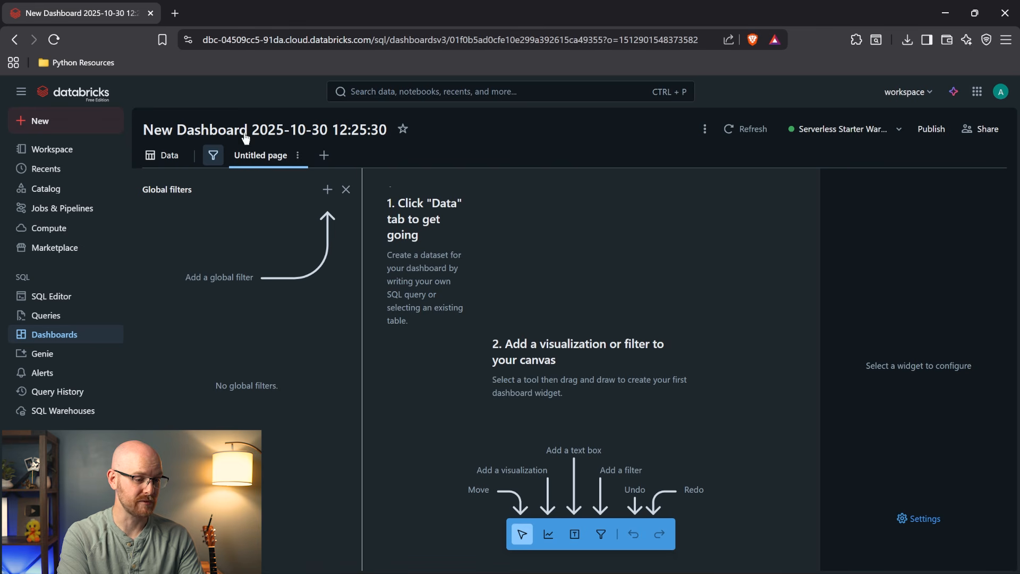
{"action": "left_click", "coordinate": [244, 133]}
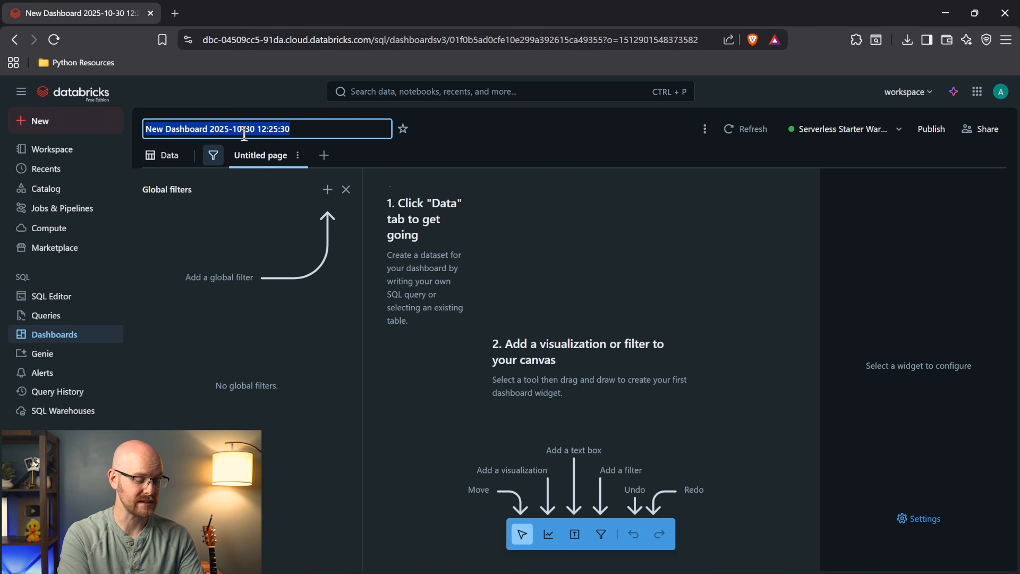
{"action": "type", "text": "Emissions Dashboard"}
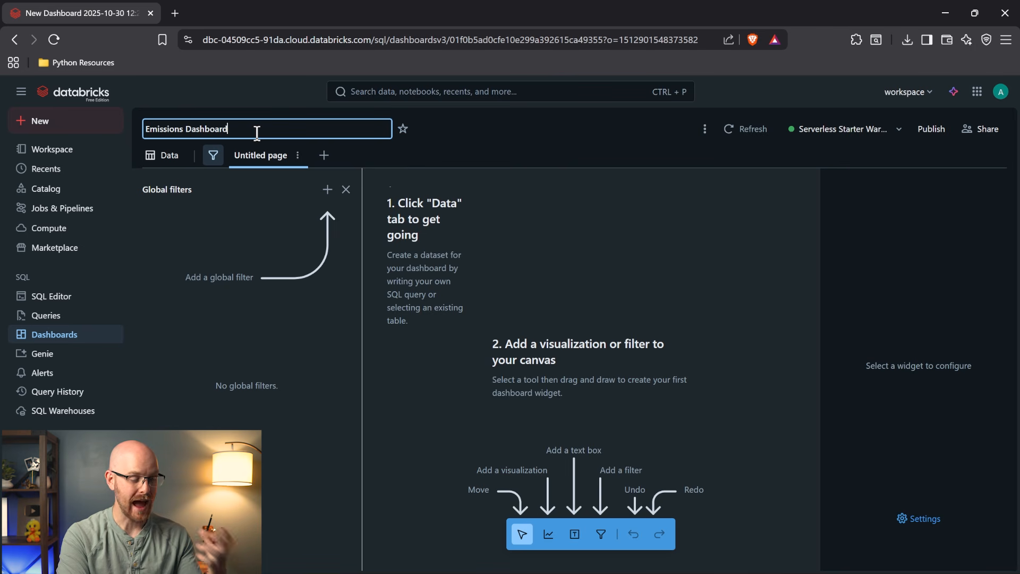
Create a dashboard dataset from SQL using the copied query for latitude, longitude and Emissions.
{"action": "left_click", "coordinate": [167, 154]}
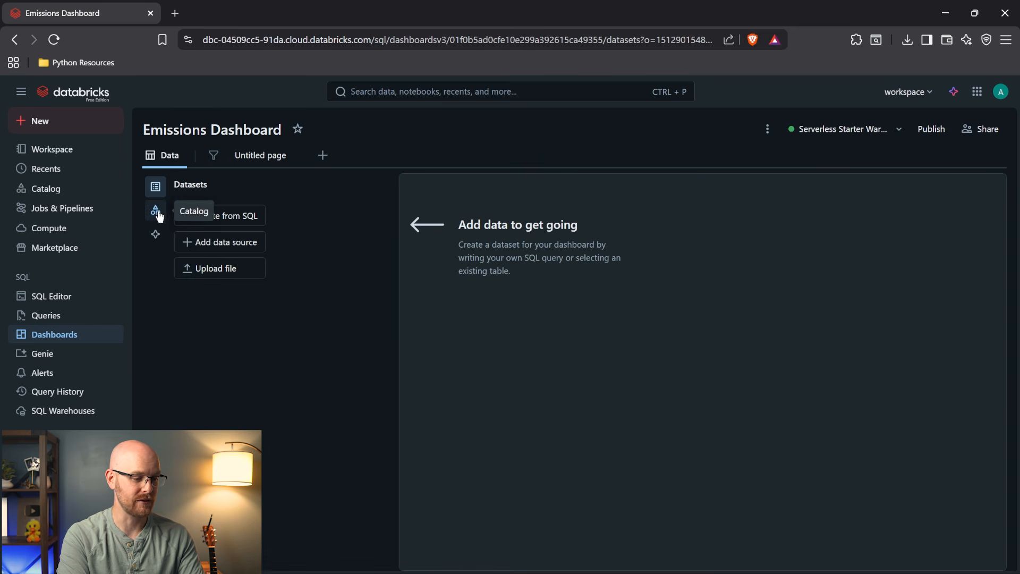
{"action": "left_click", "coordinate": [234, 216]}
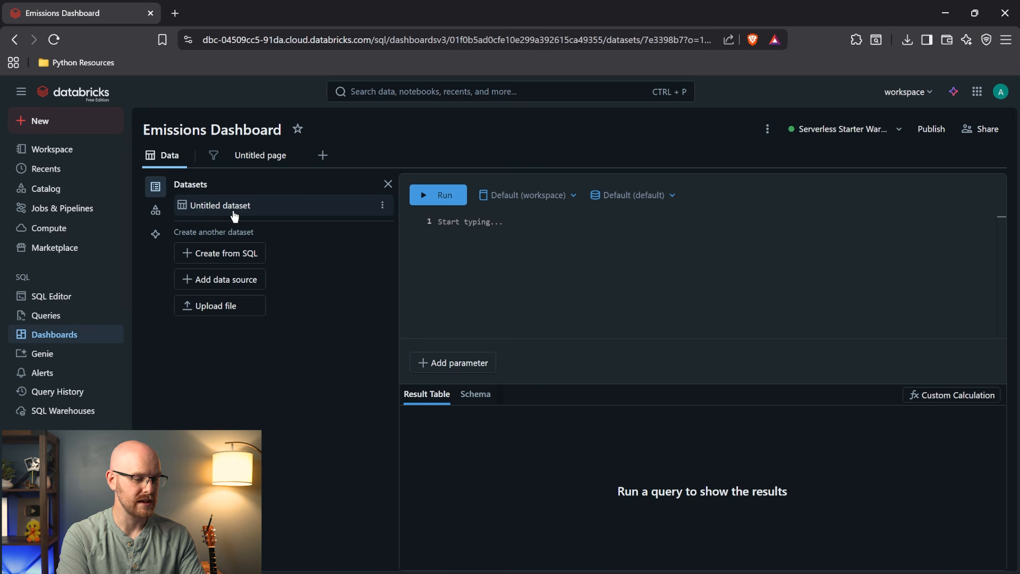
{"action": "left_click", "coordinate": [494, 230]}
{"action": "type", "text": "SELECT latitude, longitude, `GHG emissions mtons CO2e`as Emissions FROM emissions_data"}
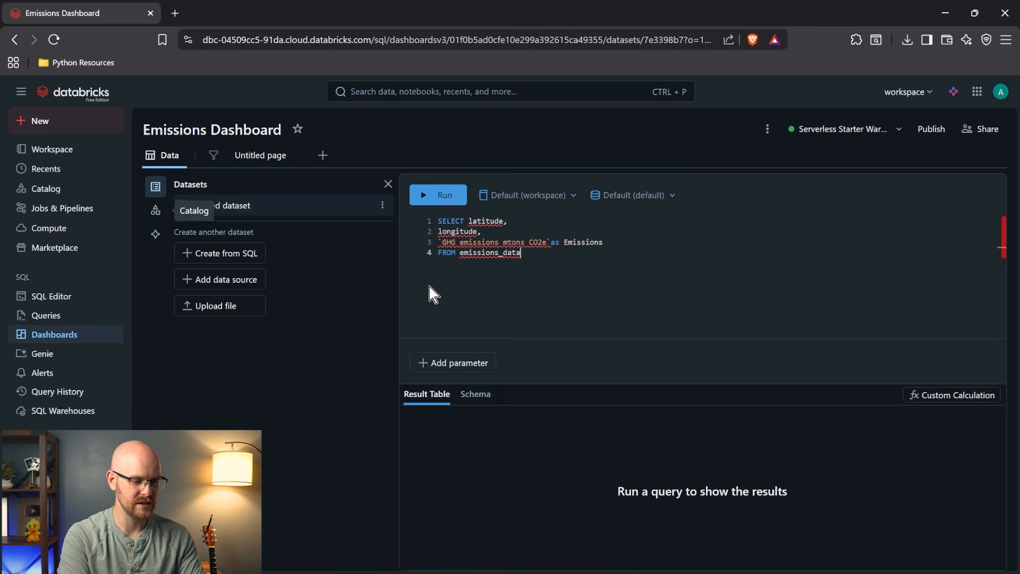
Change the dataset query's source table to emissions.default.emissions_data and run it.
{"action": "double_click", "coordinate": [461, 252]}
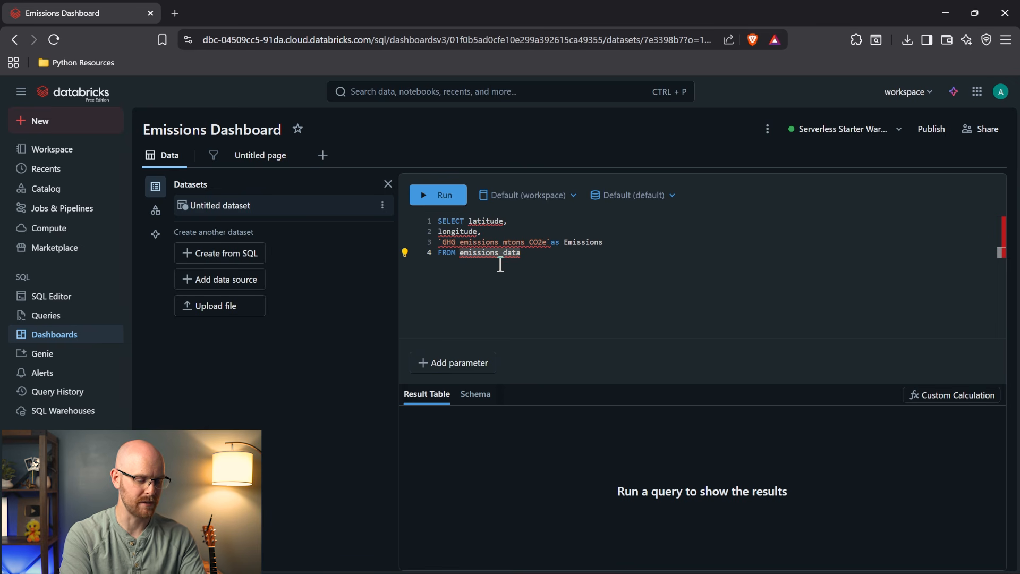
{"action": "key", "text": "Delete"}
{"action": "key", "text": "Delete"}
{"action": "key", "text": "Delete"}
{"action": "key", "text": "Delete"}
{"action": "key", "text": "Delete"}
{"action": "key", "text": "Delete"}
{"action": "key", "text": "Delete"}
{"action": "key", "text": "Delete"}
{"action": "key", "text": "Delete"}
{"action": "key", "text": "Delete"}
{"action": "key", "text": "Delete"}
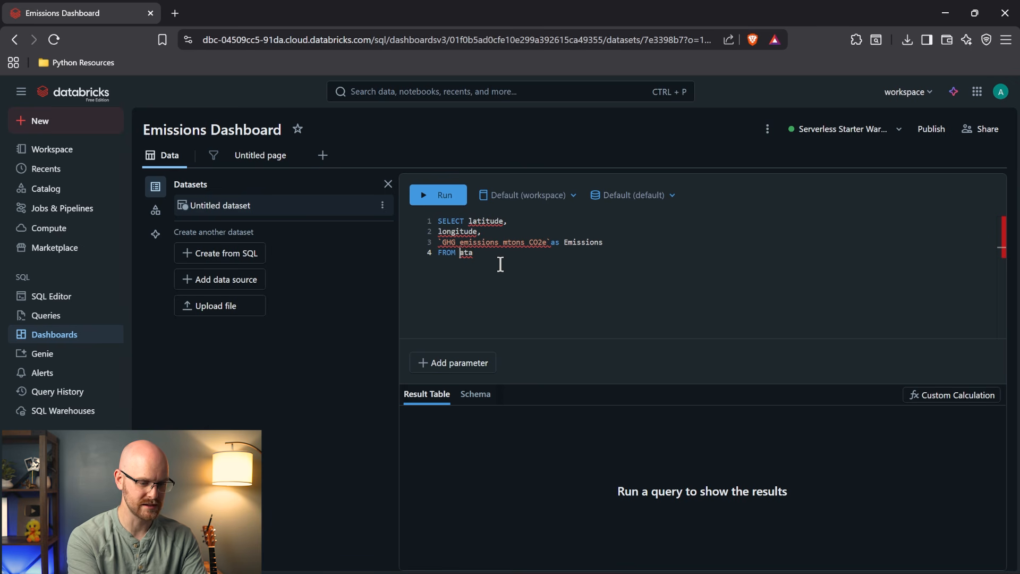
{"action": "type", "text": "Emissions."}
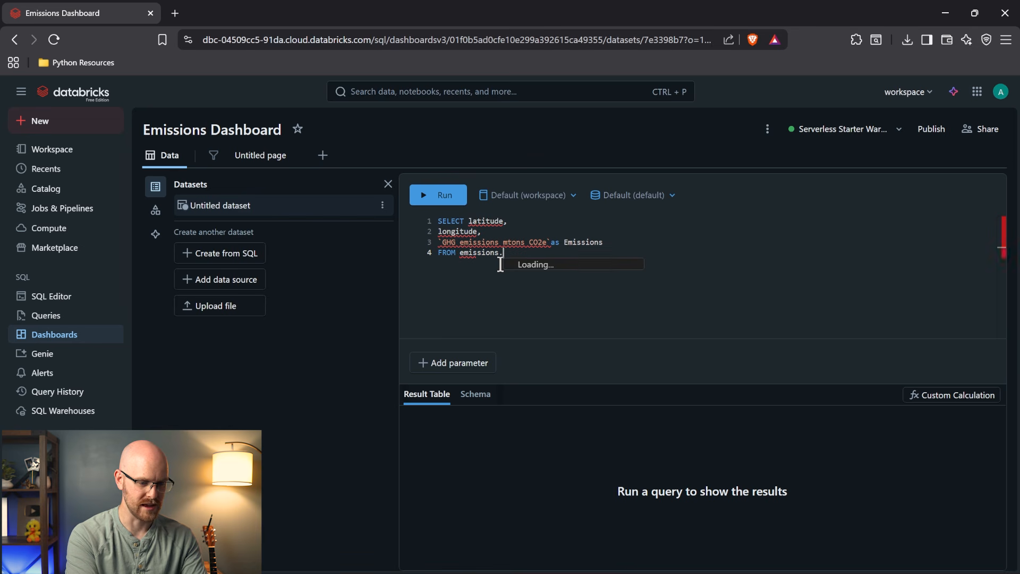
{"action": "type", "text": "default."}
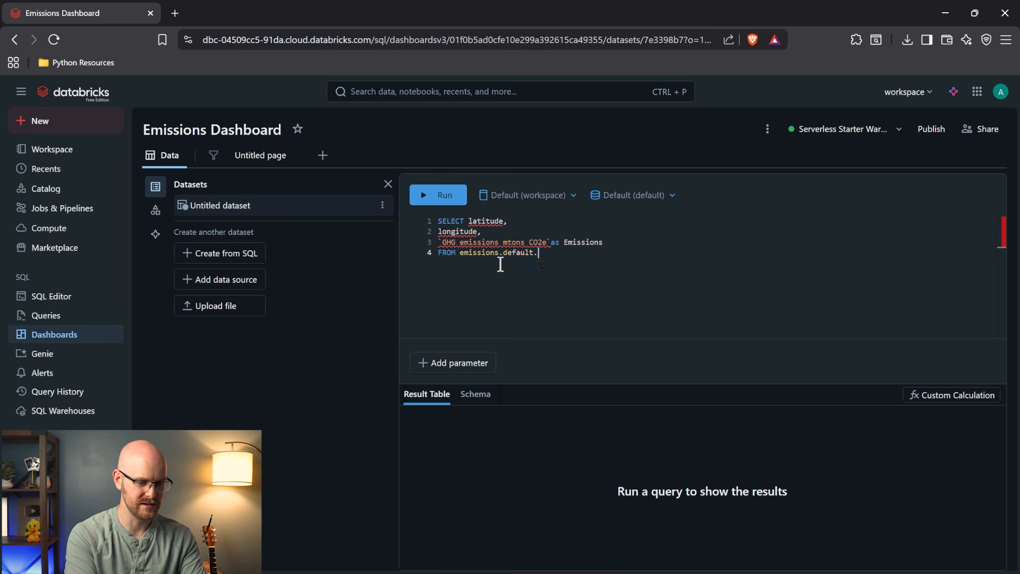
{"action": "key", "text": "Tab"}
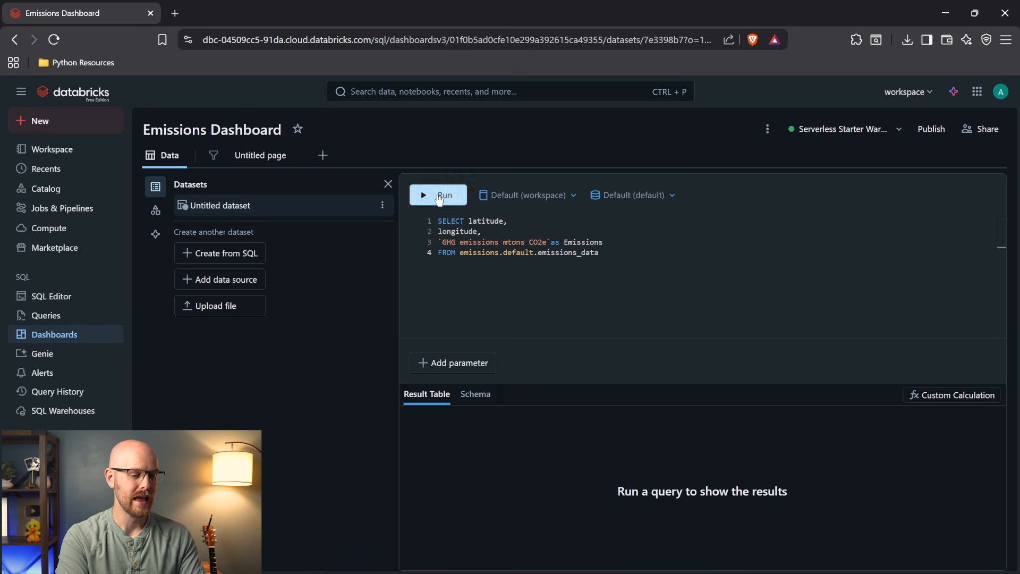
{"action": "left_click", "coordinate": [439, 197]}
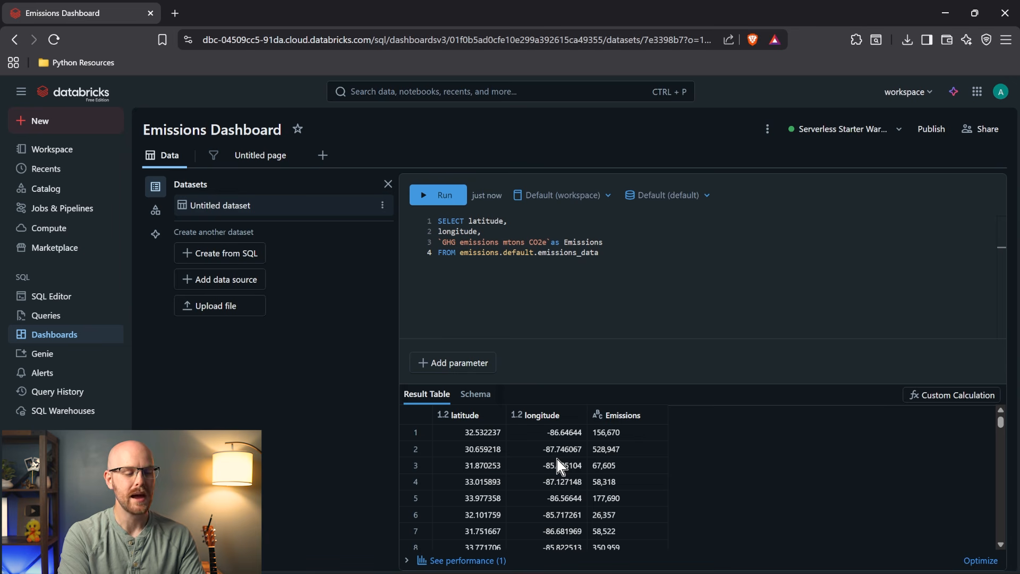
Close the global filters on the untitled dashboard page, place a visualization widget on the canvas and check its dataset choices.
{"action": "left_click", "coordinate": [266, 161]}
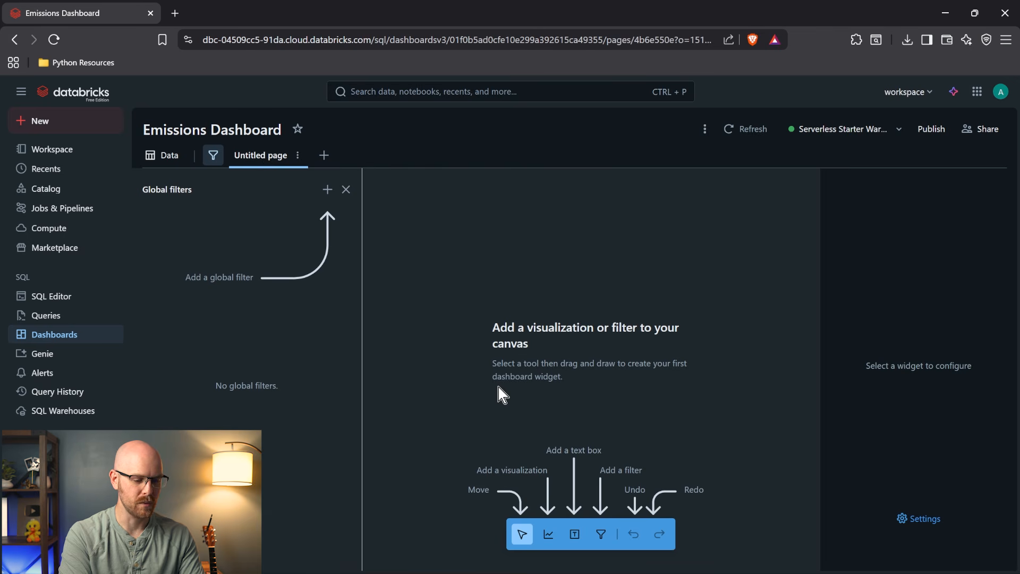
{"action": "left_click", "coordinate": [346, 189]}
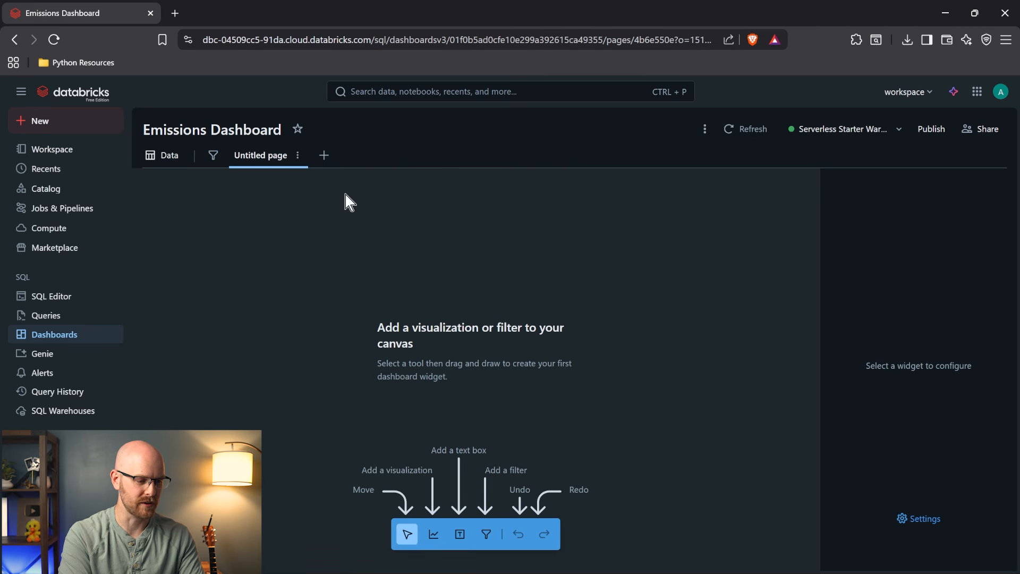
{"action": "left_click", "coordinate": [434, 533]}
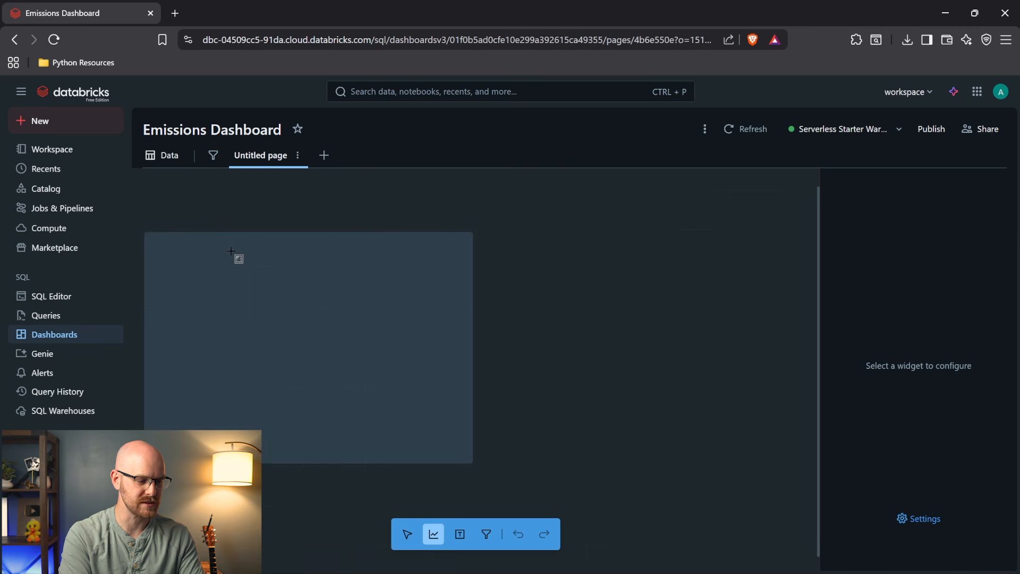
{"action": "left_click", "coordinate": [225, 214]}
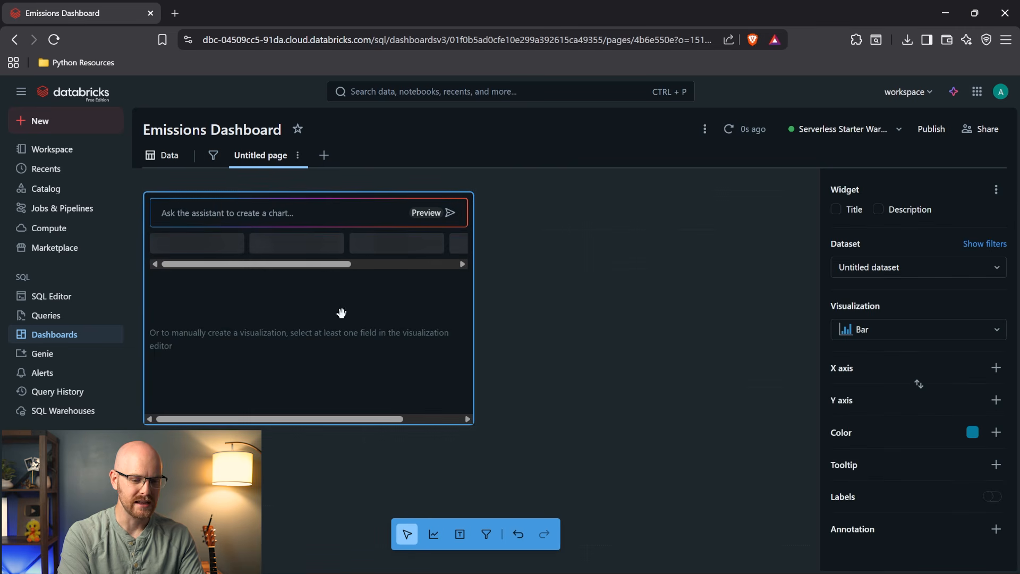
{"action": "left_click", "coordinate": [889, 267]}
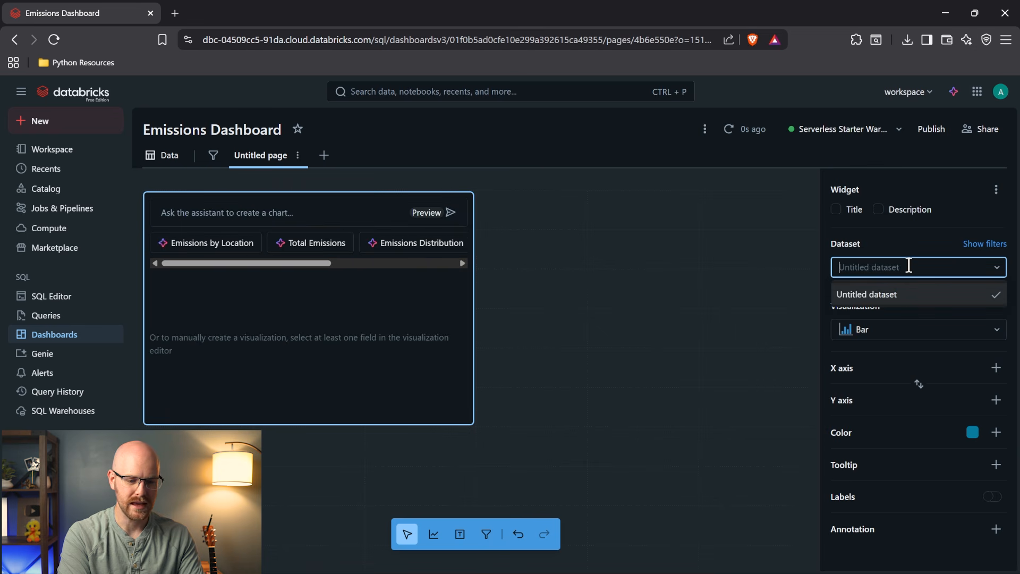
Rename the dashboard's untitled dataset as Location Data.
{"action": "left_click", "coordinate": [165, 160]}
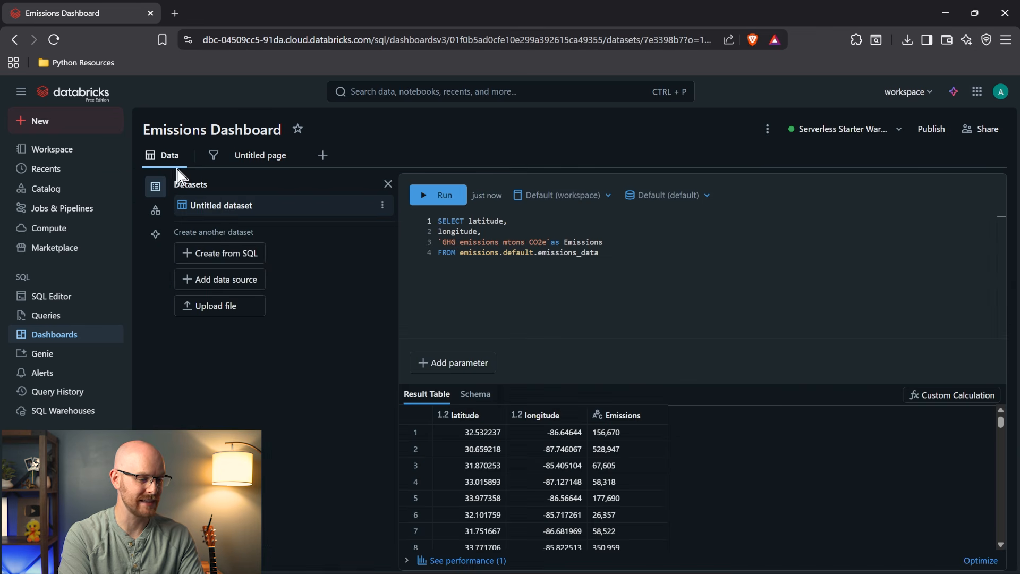
{"action": "left_click", "coordinate": [383, 206]}
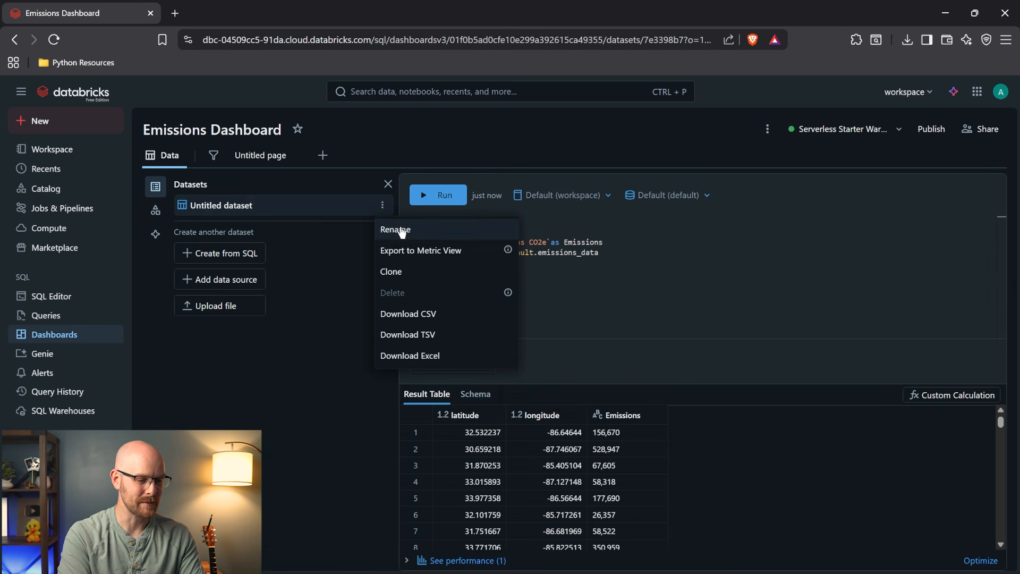
{"action": "left_click", "coordinate": [393, 227]}
{"action": "type", "text": "Location Data"}
{"action": "key", "text": "Return"}
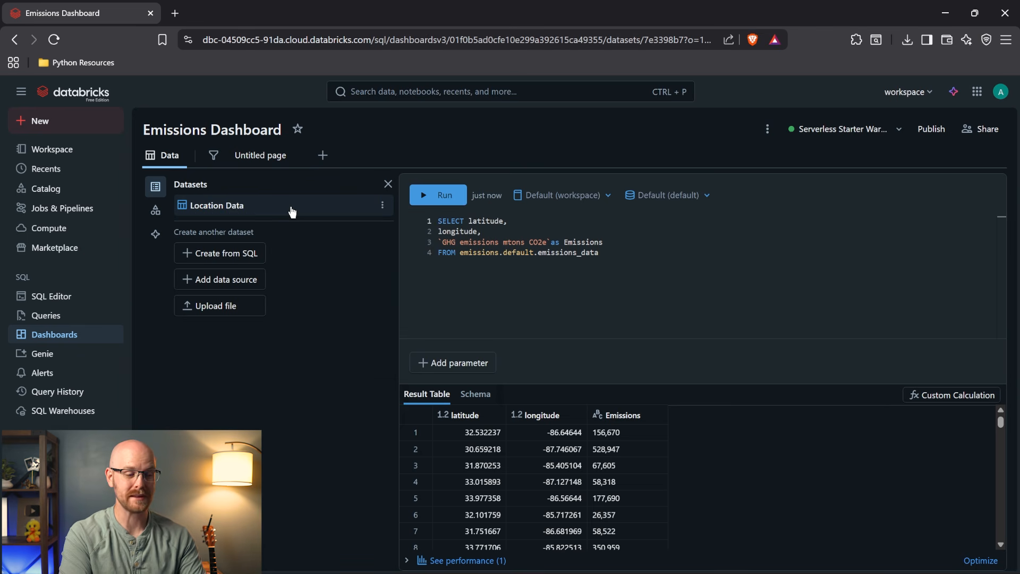
Change the visualization type of the widget on the untitled page to Point map.
{"action": "left_click", "coordinate": [257, 155]}
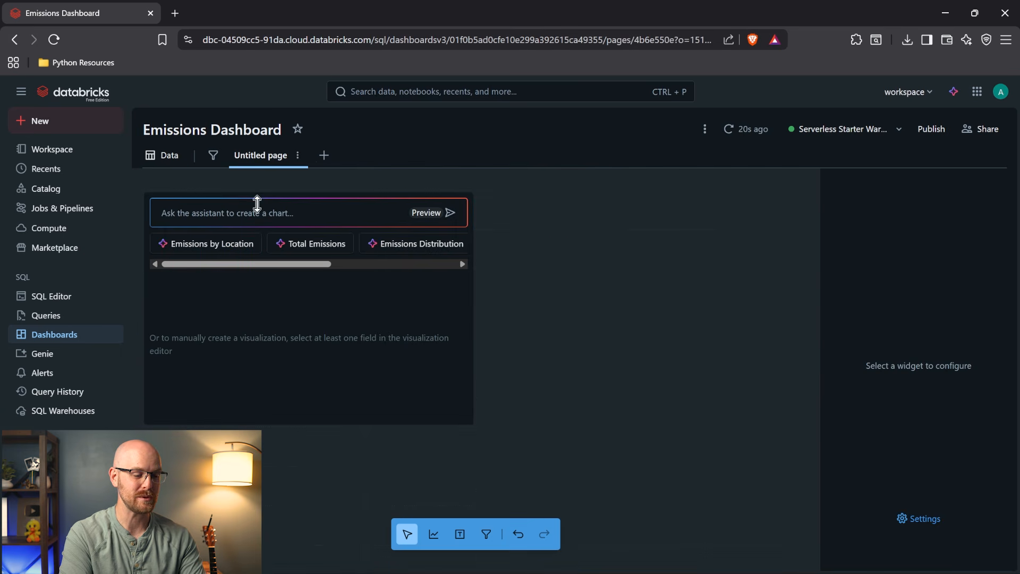
{"action": "left_click", "coordinate": [312, 297]}
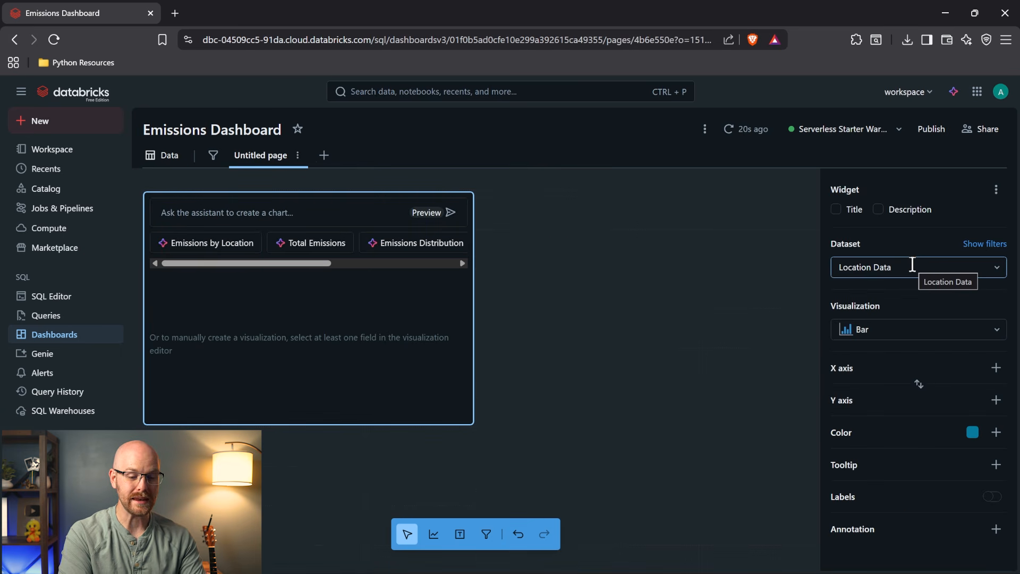
{"action": "left_click", "coordinate": [957, 330]}
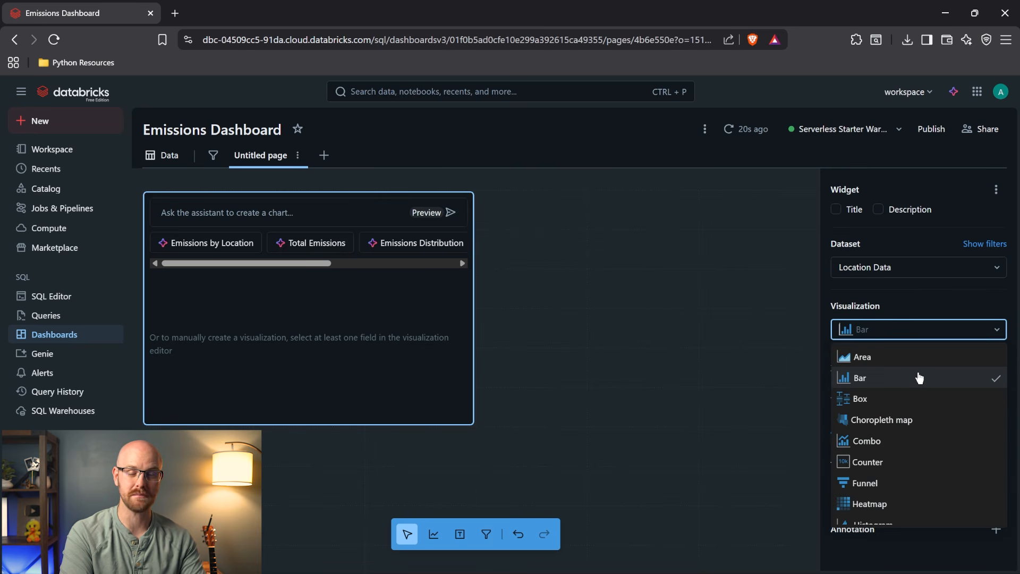
{"action": "scroll", "coordinate": [919, 377], "scroll_direction": "down", "scroll_amount": 3}
{"action": "scroll", "coordinate": [919, 377], "scroll_direction": "down", "scroll_amount": 3}
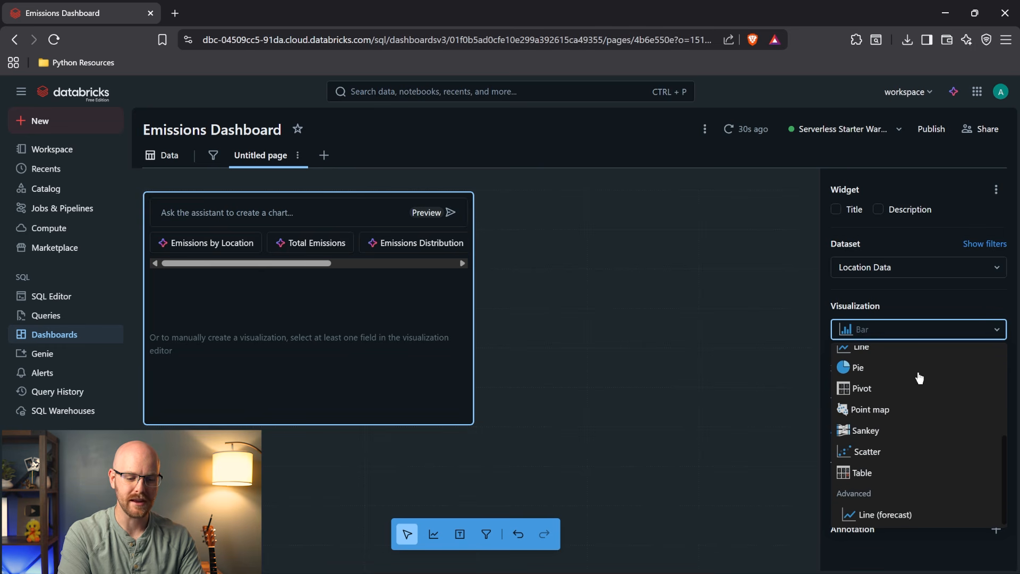
{"action": "left_click", "coordinate": [897, 411]}
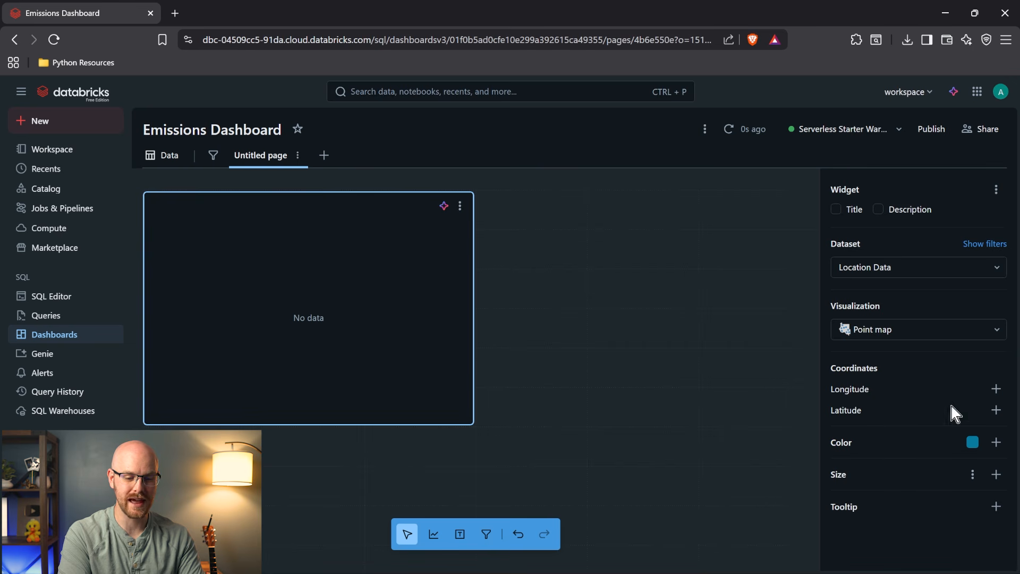
Assign the longitude and latitude fields to the matching coordinates of the point map.
{"action": "left_click", "coordinate": [995, 390]}
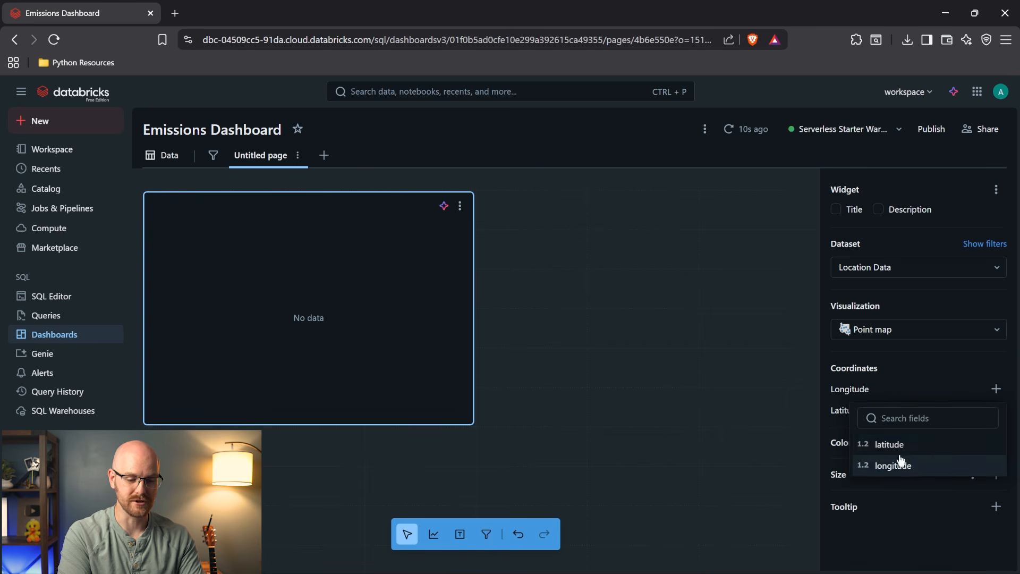
{"action": "left_click", "coordinate": [914, 466]}
{"action": "left_click", "coordinate": [995, 439]}
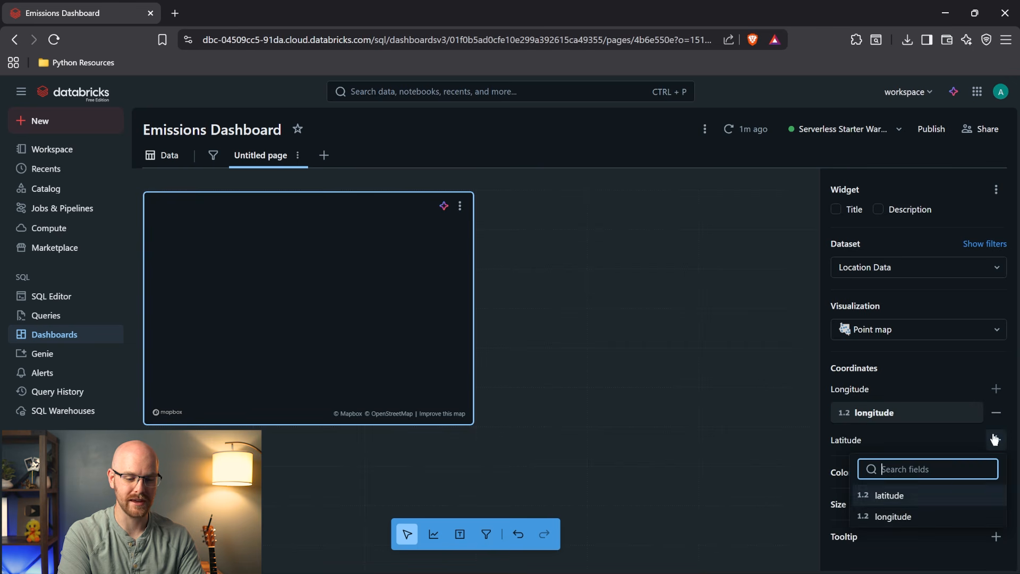
{"action": "left_click", "coordinate": [921, 496]}
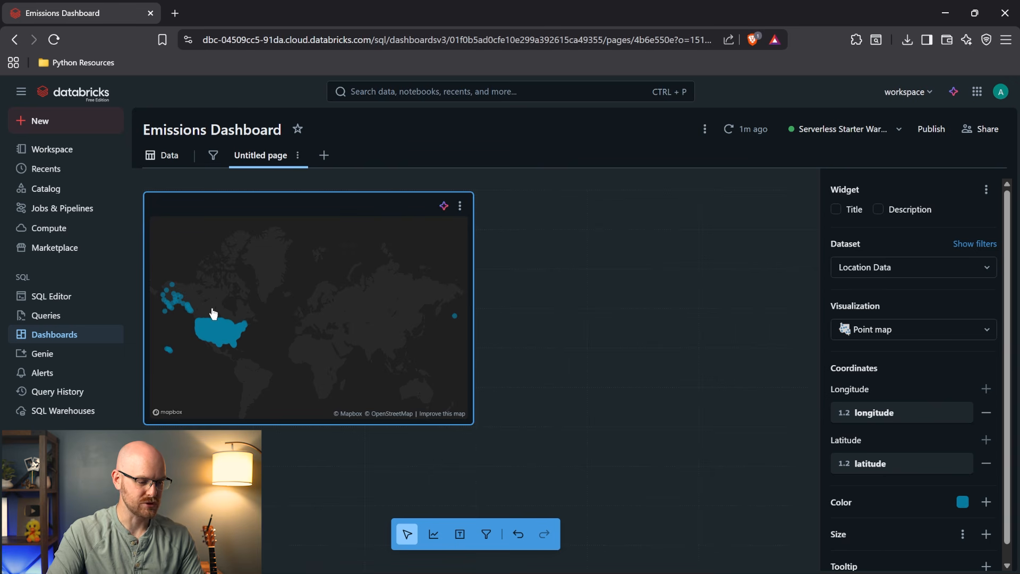
Reduce the map's point size well below the default, close to the small end of its range.
{"action": "scroll", "coordinate": [213, 313], "scroll_direction": "up", "scroll_amount": 3}
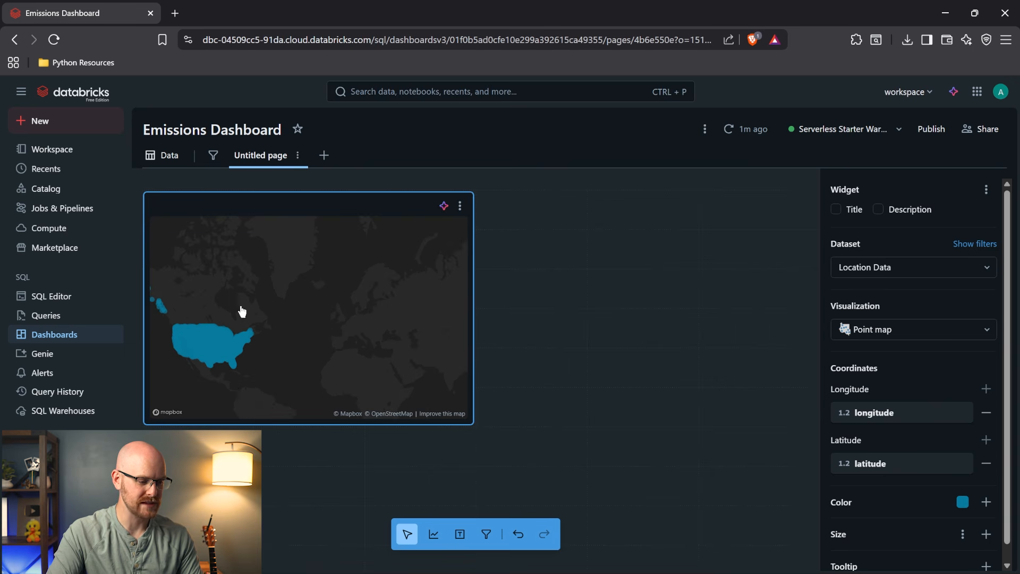
{"action": "scroll", "coordinate": [171, 375], "scroll_direction": "up", "scroll_amount": 2}
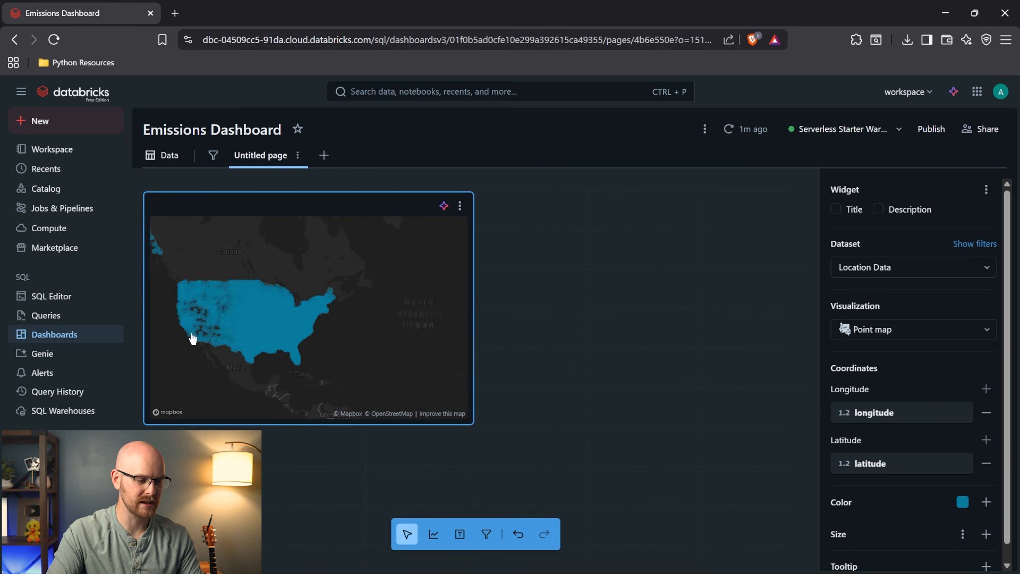
{"action": "scroll", "coordinate": [164, 314], "scroll_direction": "up", "scroll_amount": 5}
{"action": "scroll", "coordinate": [311, 311], "scroll_direction": "down", "scroll_amount": 3}
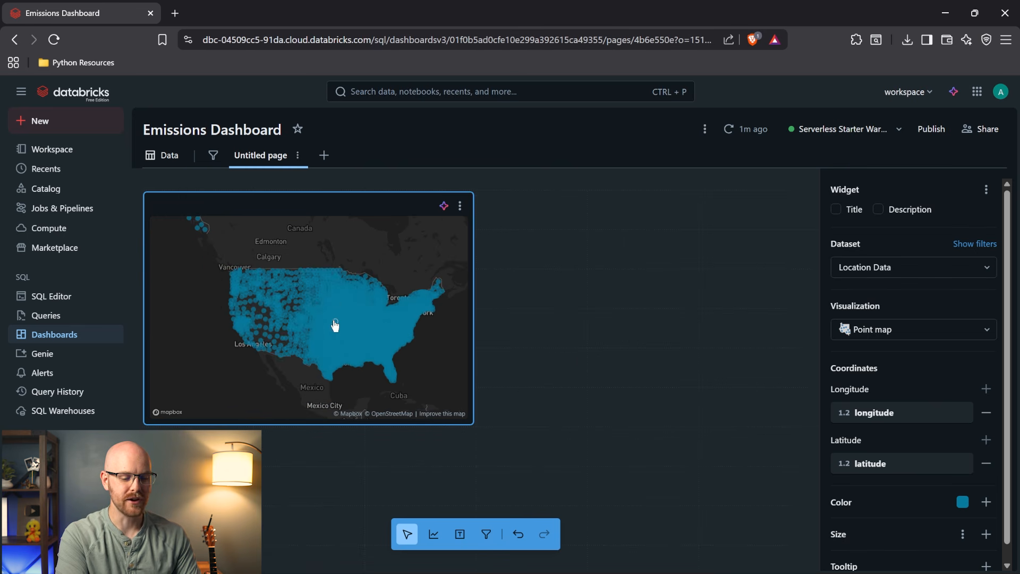
{"action": "scroll", "coordinate": [892, 403], "scroll_direction": "down", "scroll_amount": 1}
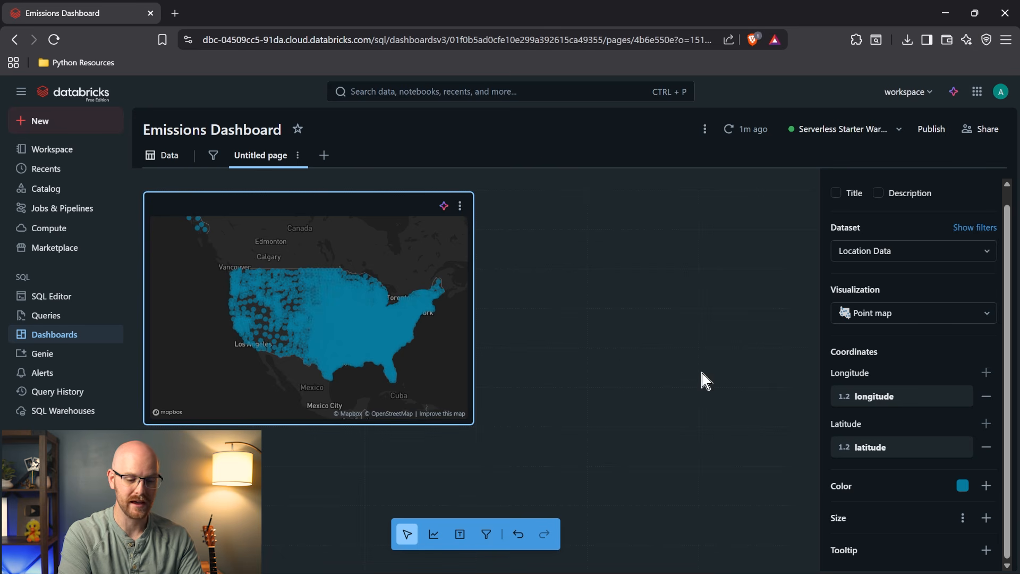
{"action": "left_click", "coordinate": [966, 525]}
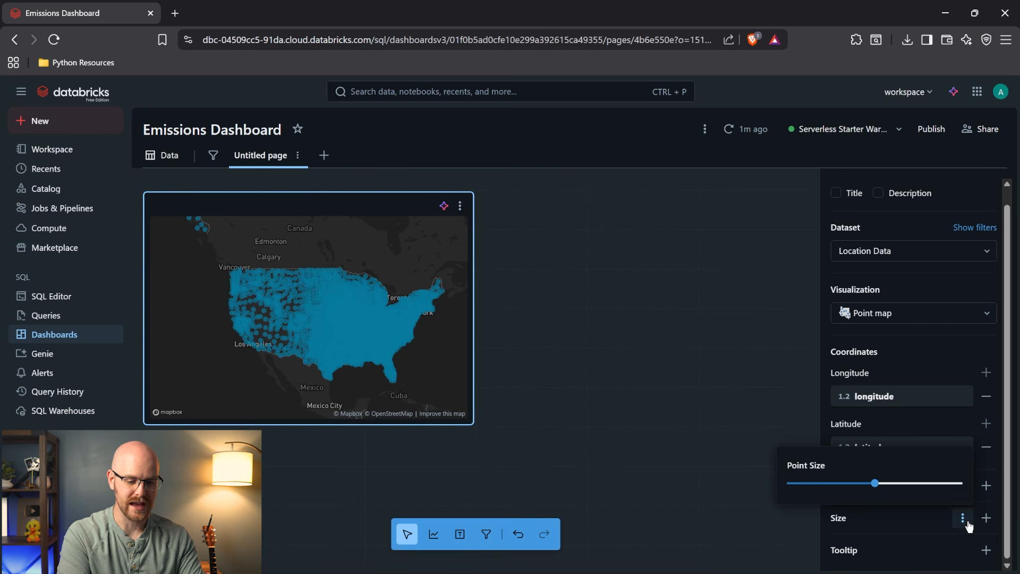
{"action": "left_click", "coordinate": [837, 483]}
{"action": "left_click_drag", "start_coordinate": [838, 485], "coordinate": [821, 487]}
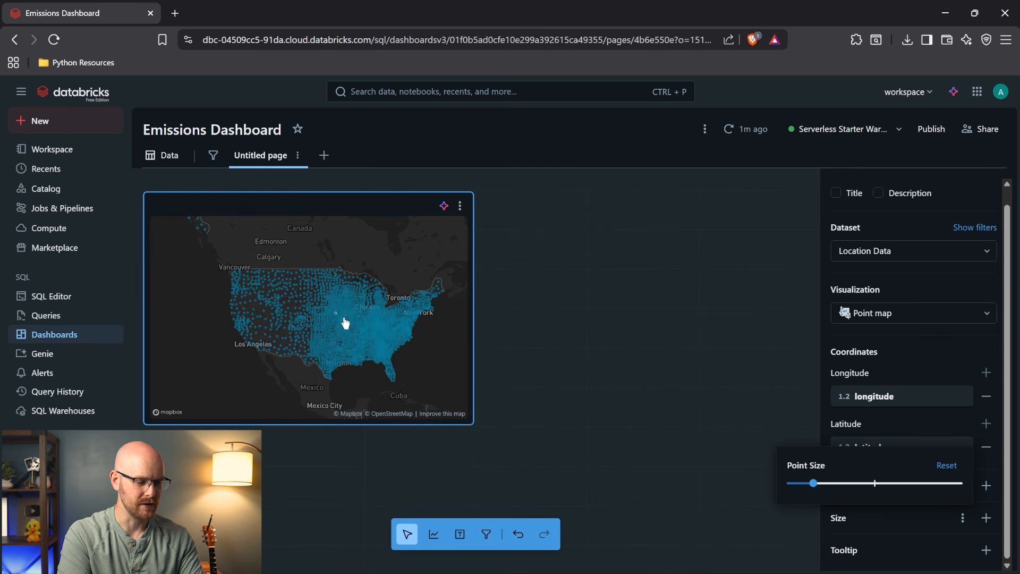
Examine how the points are spread across the mainland United States, Alaska and Hawaii on the map.
{"action": "scroll", "coordinate": [346, 322], "scroll_direction": "up", "scroll_amount": 5}
{"action": "scroll", "coordinate": [345, 323], "scroll_direction": "down", "scroll_amount": 4}
{"action": "scroll", "coordinate": [345, 322], "scroll_direction": "down", "scroll_amount": 4}
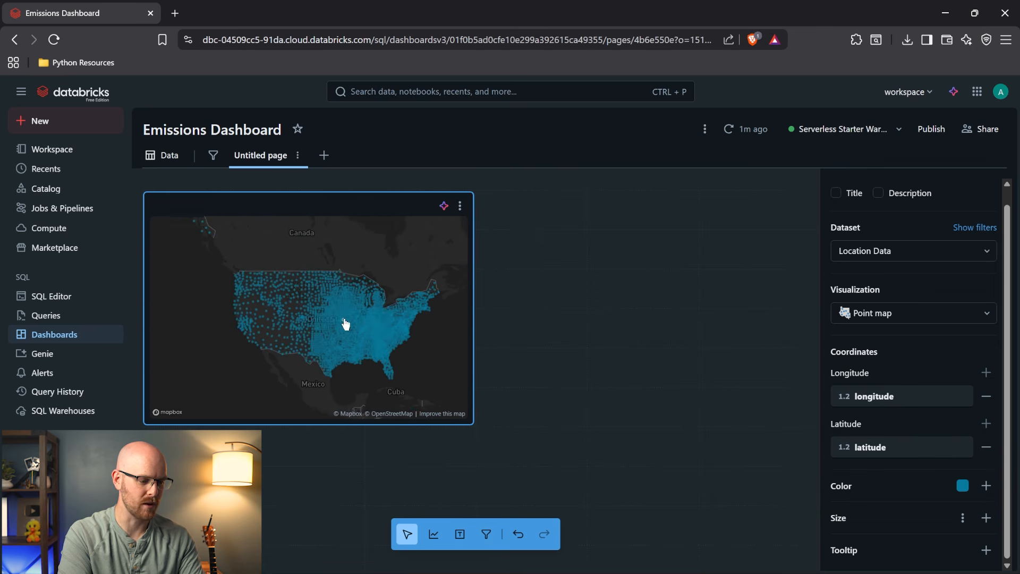
{"action": "scroll", "coordinate": [345, 323], "scroll_direction": "down", "scroll_amount": 2}
{"action": "scroll", "coordinate": [345, 323], "scroll_direction": "down", "scroll_amount": 1}
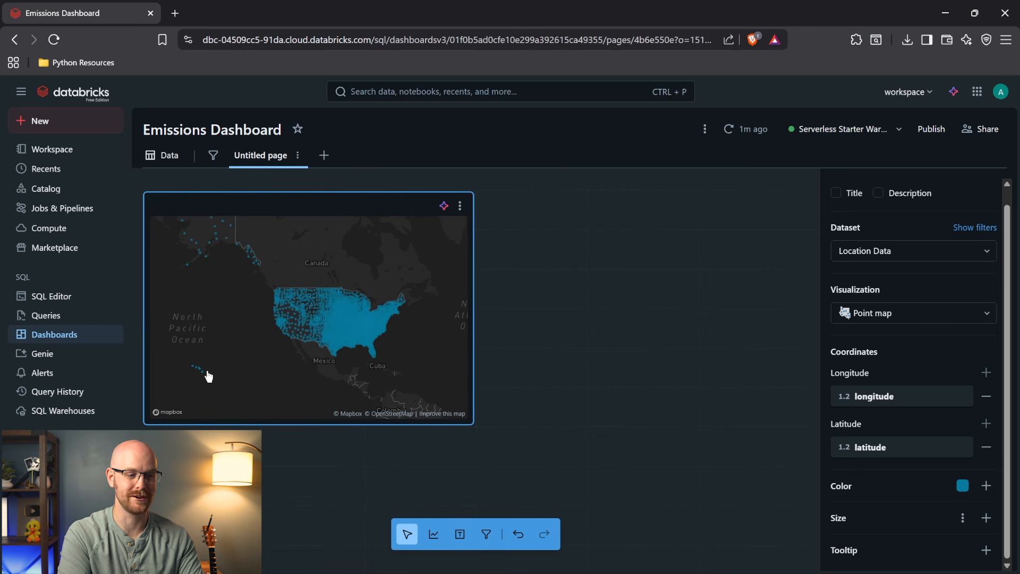
{"action": "mouse_move", "coordinate": [225, 286]}
{"action": "left_mouse_down"}
{"action": "mouse_move", "coordinate": [233, 310]}
{"action": "mouse_move", "coordinate": [222, 284]}
{"action": "left_mouse_up"}
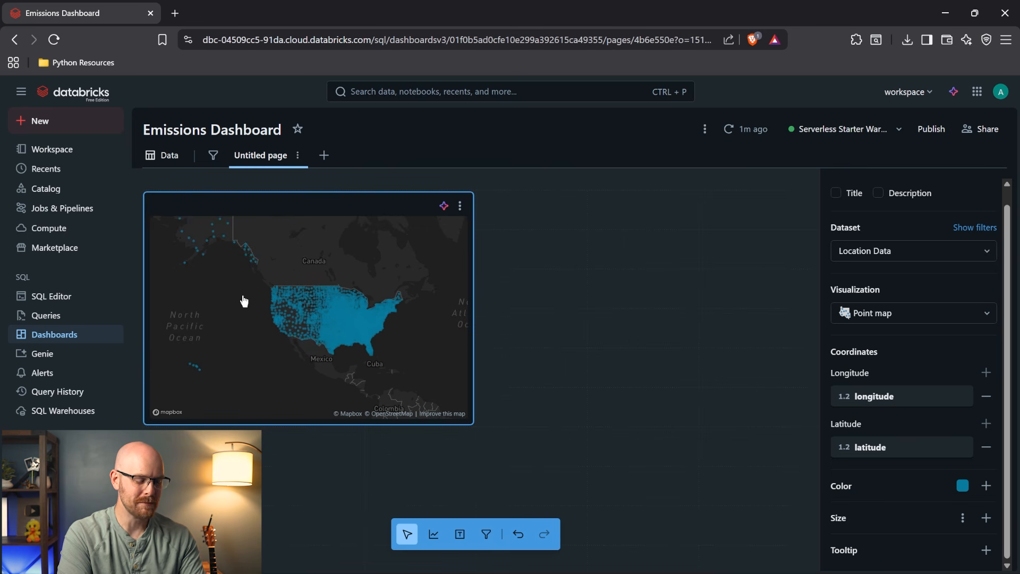
{"action": "scroll", "coordinate": [243, 301], "scroll_direction": "down", "scroll_amount": 3}
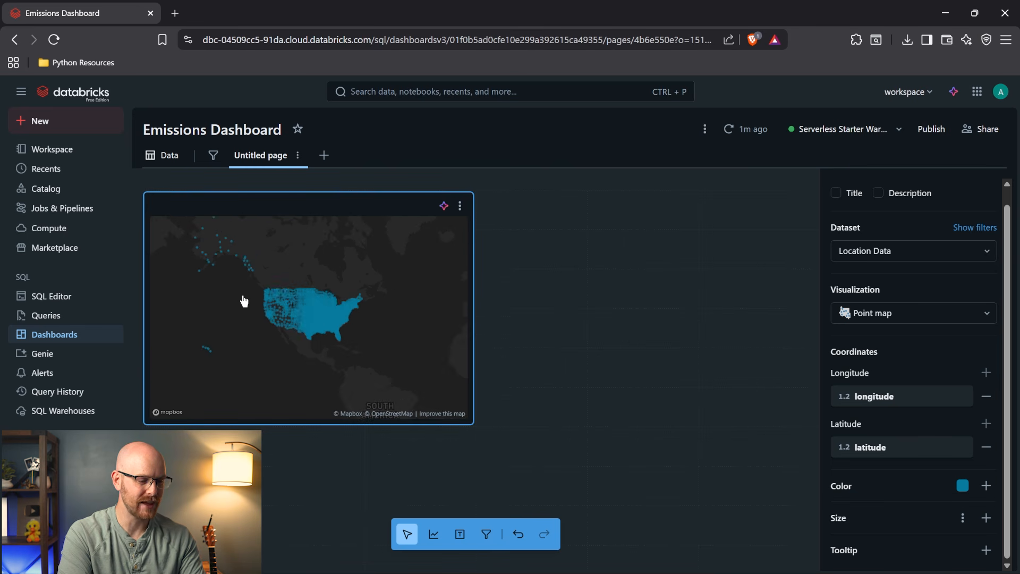
{"action": "left_click_drag", "start_coordinate": [202, 273], "coordinate": [243, 297]}
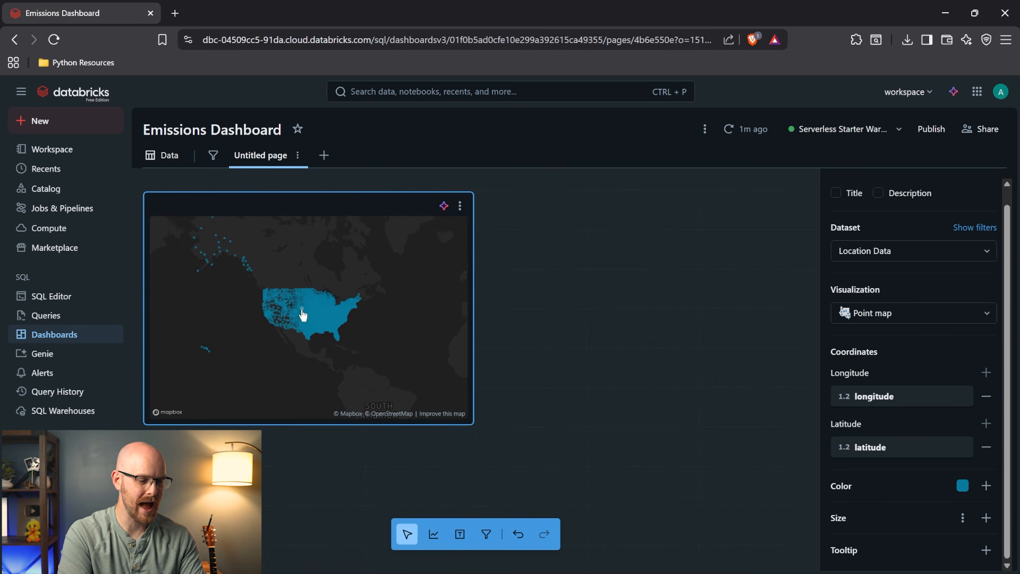
{"action": "scroll", "coordinate": [302, 314], "scroll_direction": "up", "scroll_amount": 2}
{"action": "scroll", "coordinate": [325, 320], "scroll_direction": "up", "scroll_amount": 3}
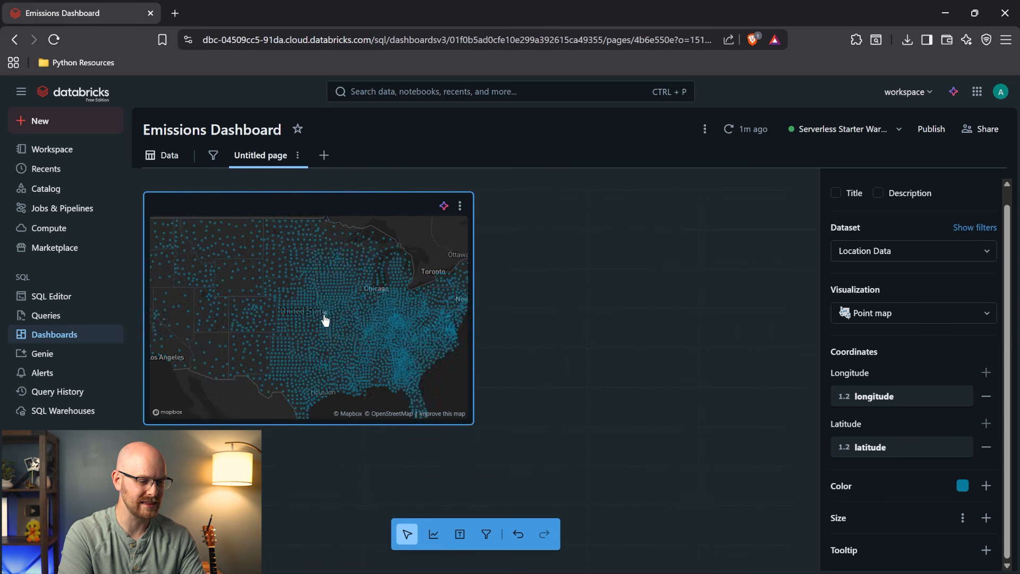
{"action": "scroll", "coordinate": [326, 320], "scroll_direction": "down", "scroll_amount": 3}
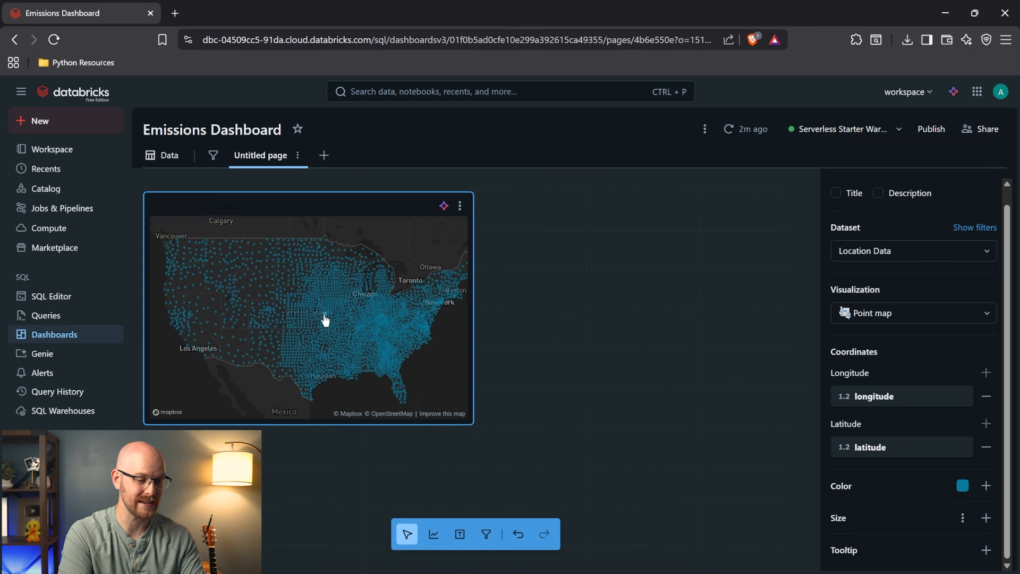
{"action": "scroll", "coordinate": [326, 320], "scroll_direction": "down", "scroll_amount": 2}
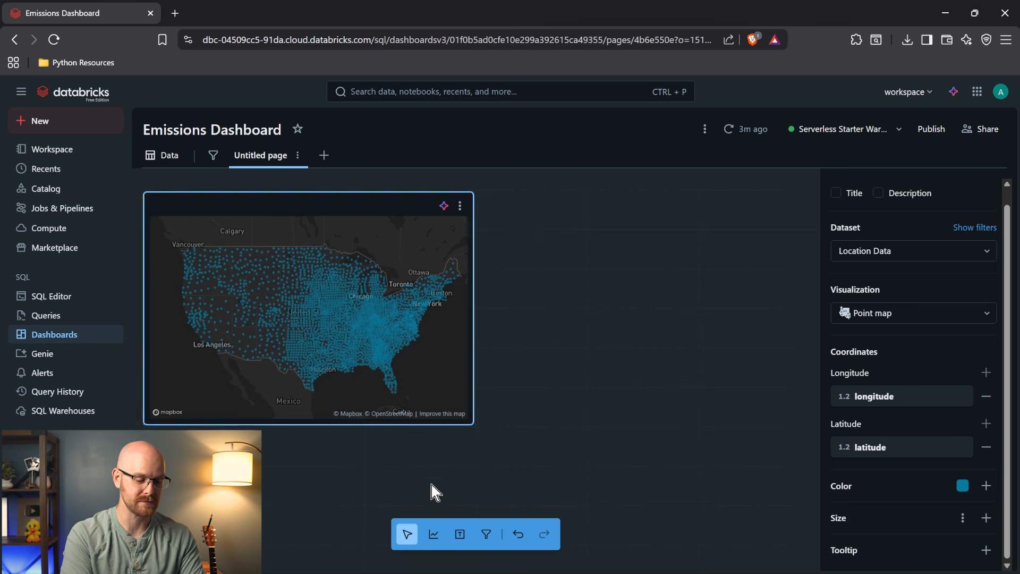
Add a full-width text box above the map reading "United States Emissions Breakdown".
{"action": "left_click", "coordinate": [460, 533]}
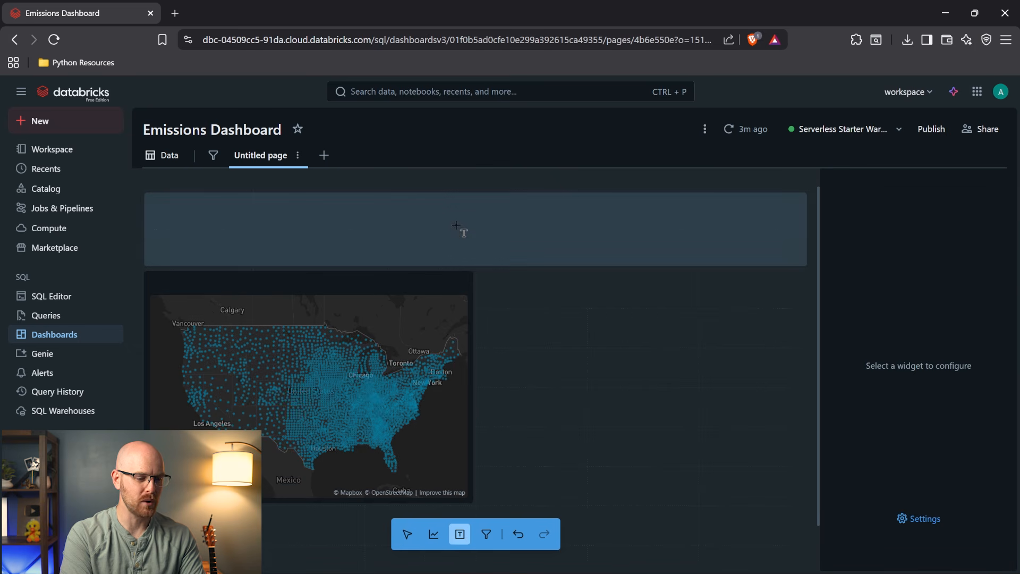
{"action": "left_click", "coordinate": [455, 225]}
{"action": "double_click", "coordinate": [392, 203]}
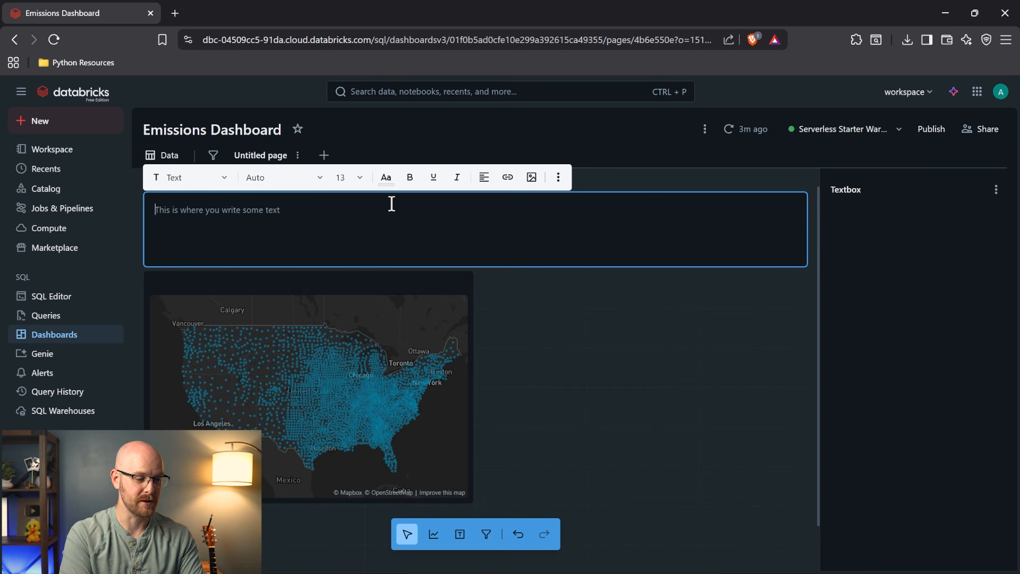
{"action": "type", "text": "U"}
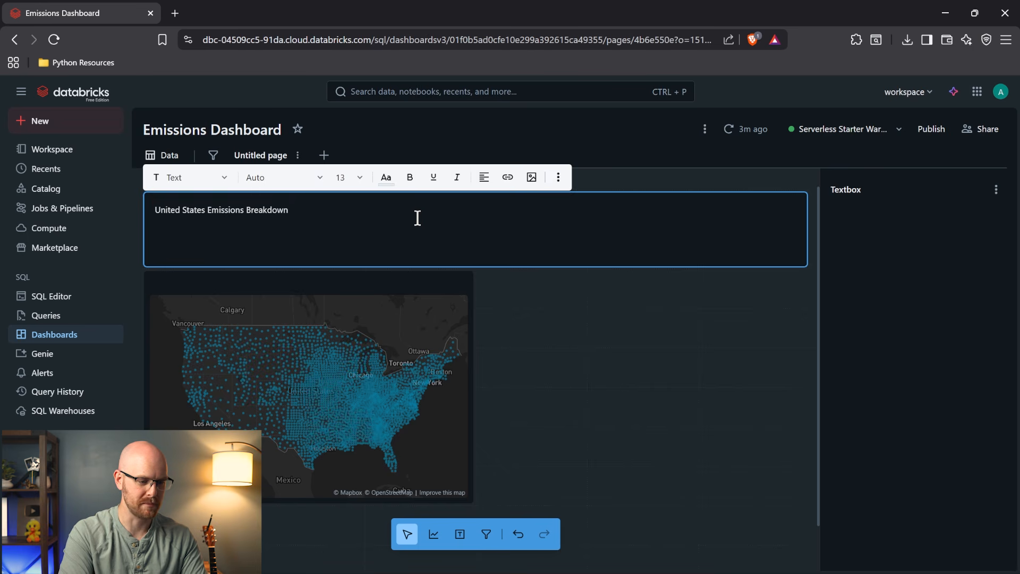
Centre the heading text, make it bold and set its font size to 24.
{"action": "left_click", "coordinate": [483, 179]}
{"action": "left_click", "coordinate": [506, 206]}
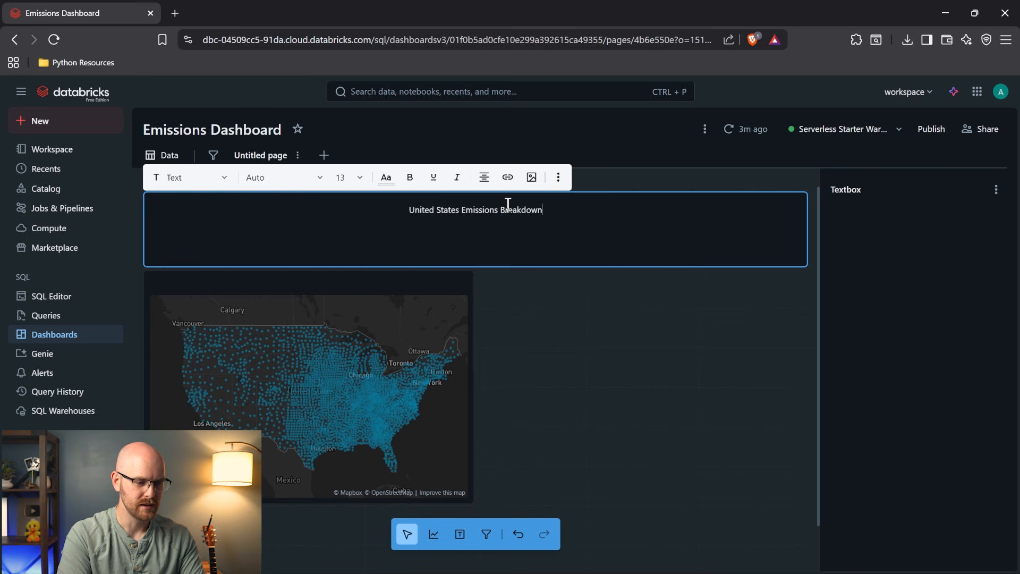
{"action": "triple_click", "coordinate": [435, 210]}
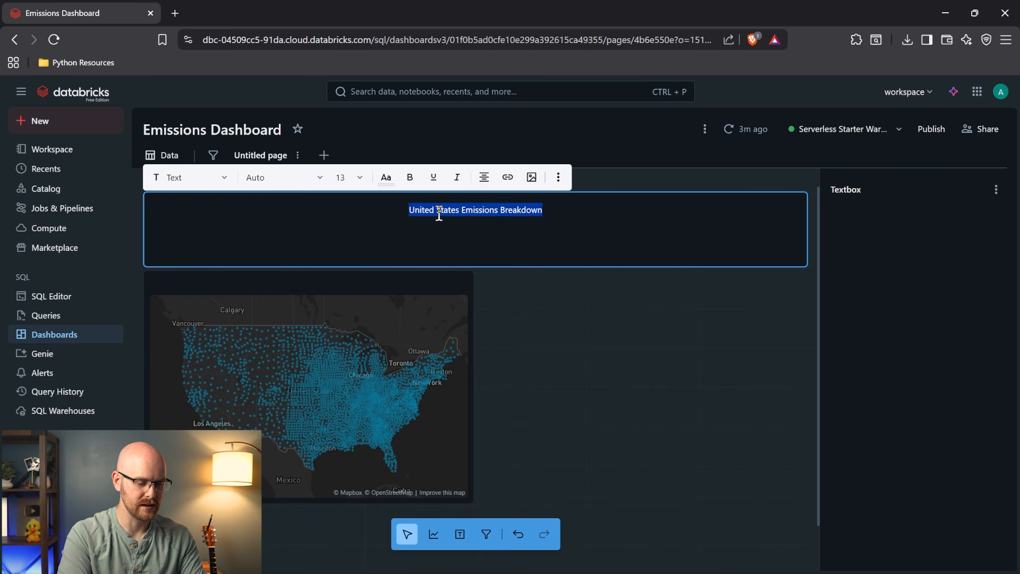
{"action": "left_click", "coordinate": [410, 177]}
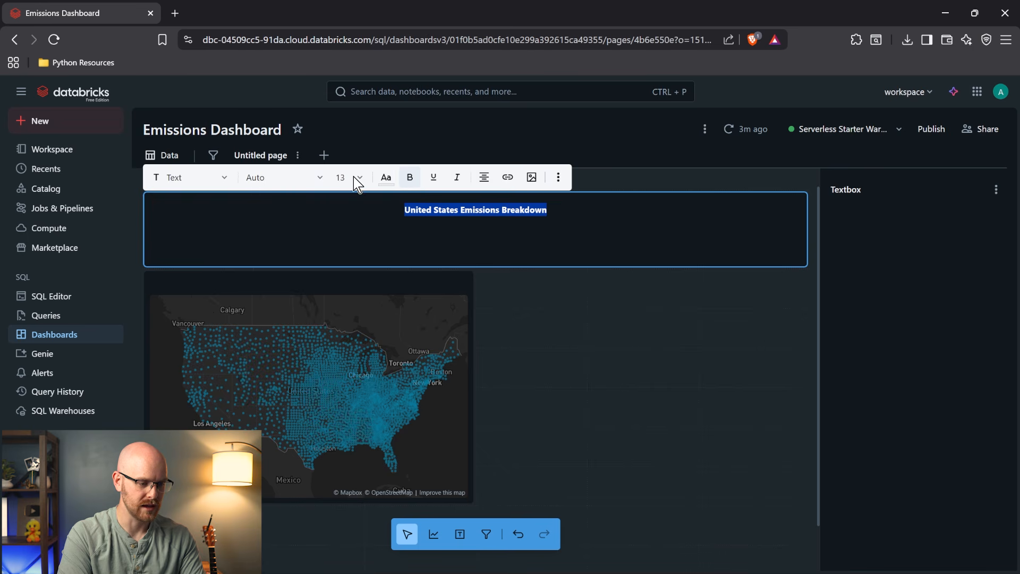
{"action": "left_click", "coordinate": [361, 179]}
{"action": "left_click", "coordinate": [358, 327]}
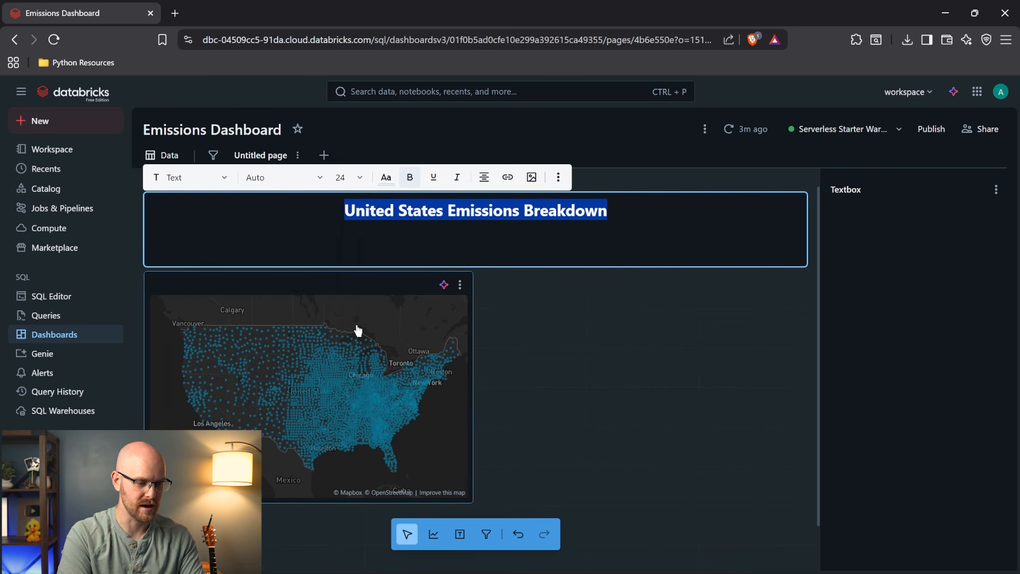
Try font size 36 on the heading and set it back to 24.
{"action": "left_click", "coordinate": [361, 181]}
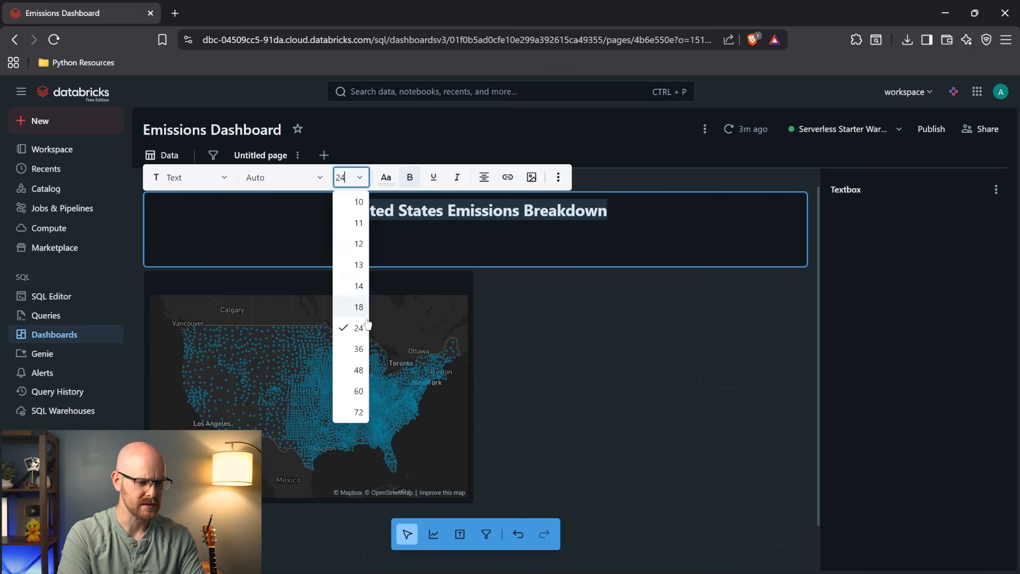
{"action": "left_click", "coordinate": [359, 356]}
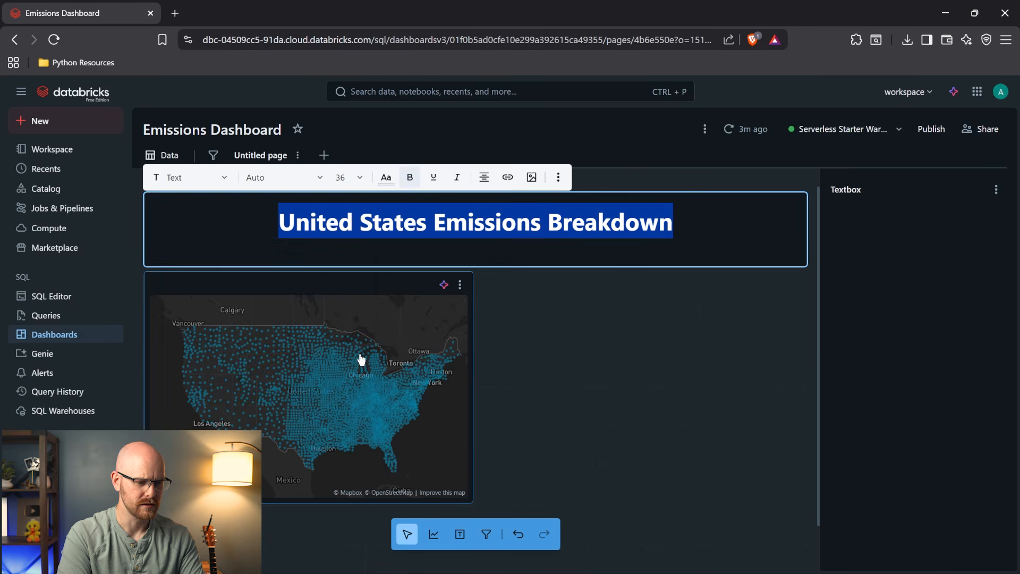
{"action": "left_click", "coordinate": [360, 177]}
{"action": "left_click", "coordinate": [358, 330]}
{"action": "left_click", "coordinate": [624, 221]}
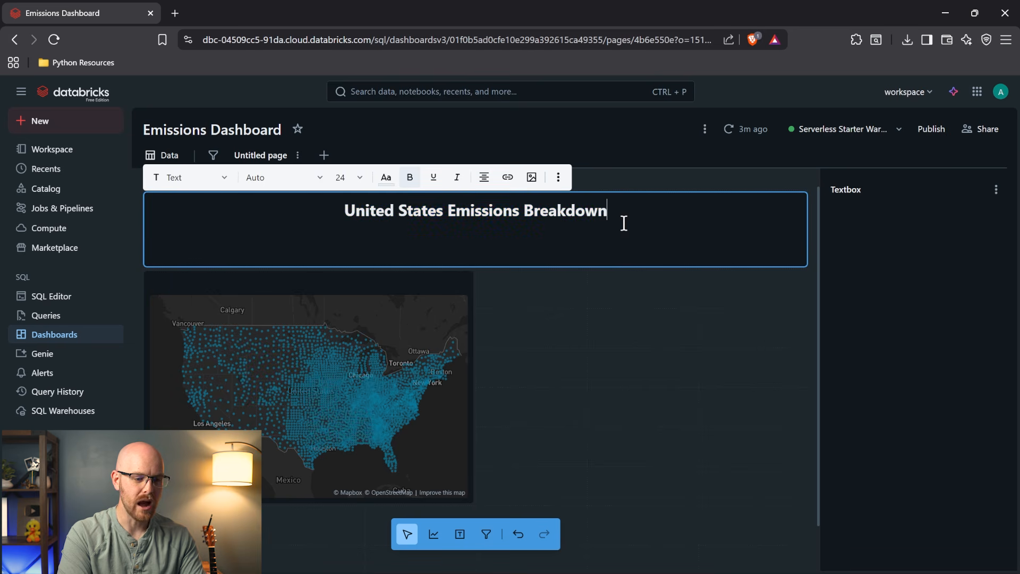
Add a size 12 line under the heading reading "This data was collected by the EPA (Environmental Protection Agency) in 2023.".
{"action": "key", "text": "Return"}
{"action": "left_click", "coordinate": [360, 178]}
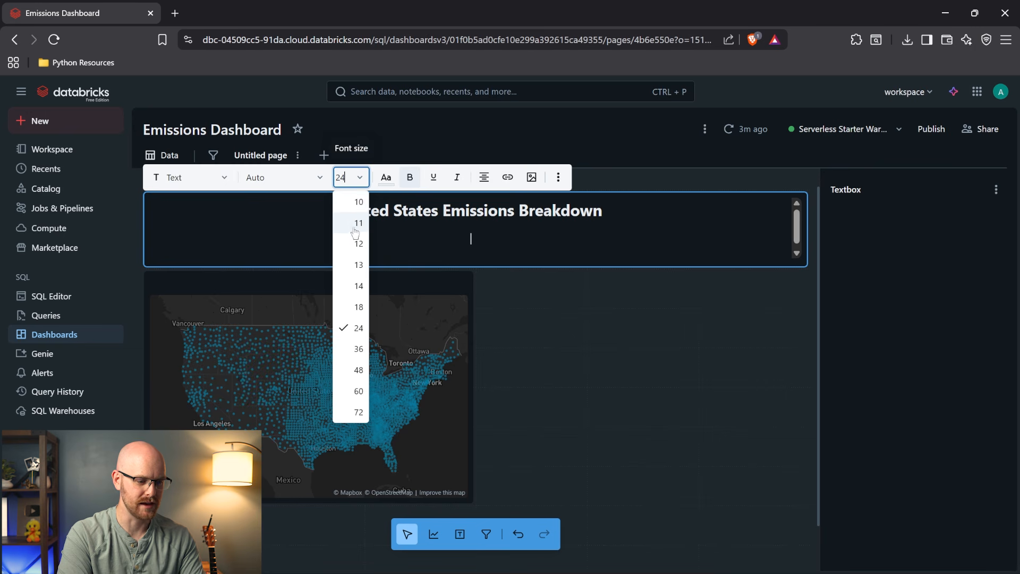
{"action": "left_click", "coordinate": [354, 244]}
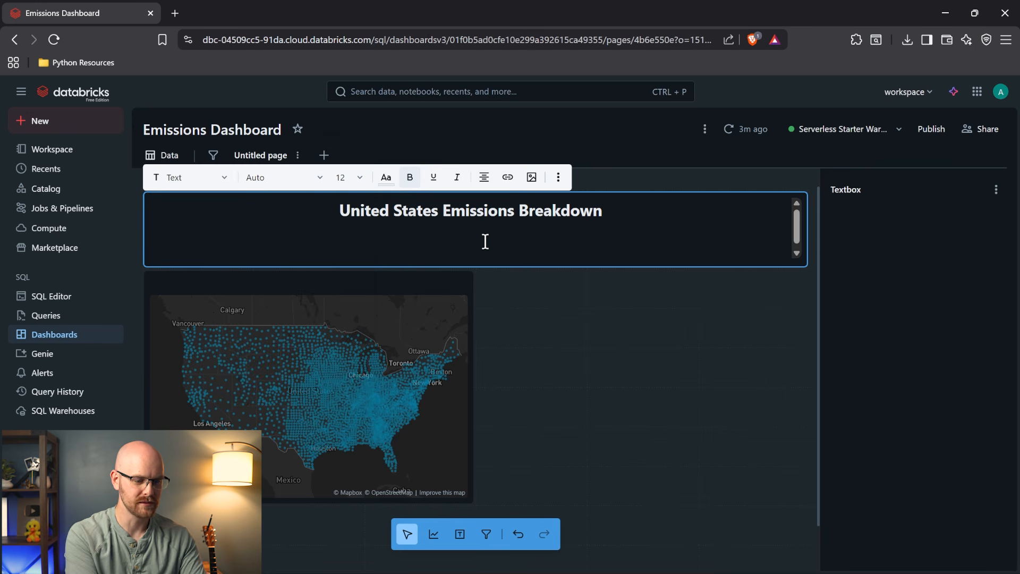
{"action": "type", "text": "This data was "}
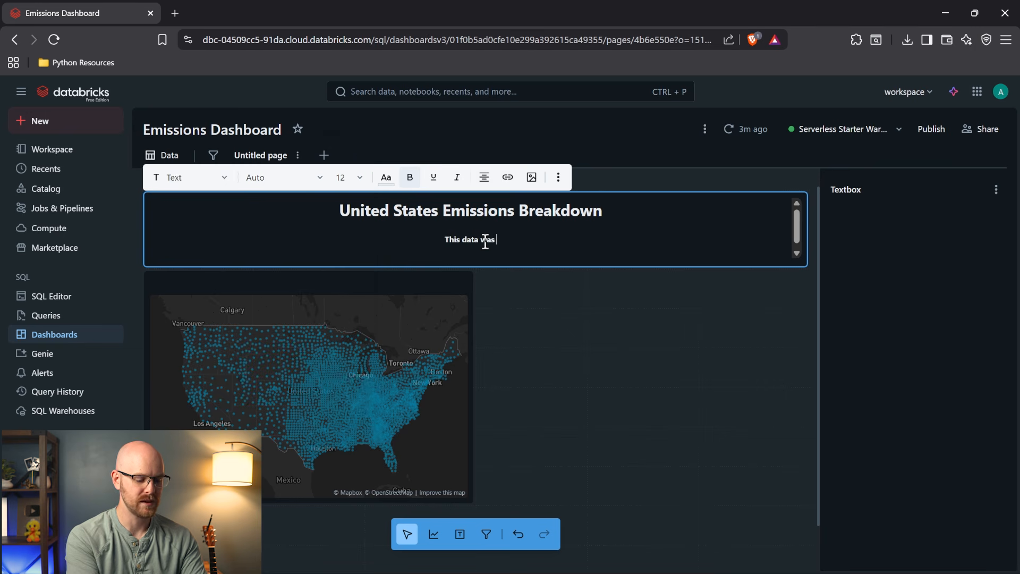
{"action": "type", "text": "collected by the "}
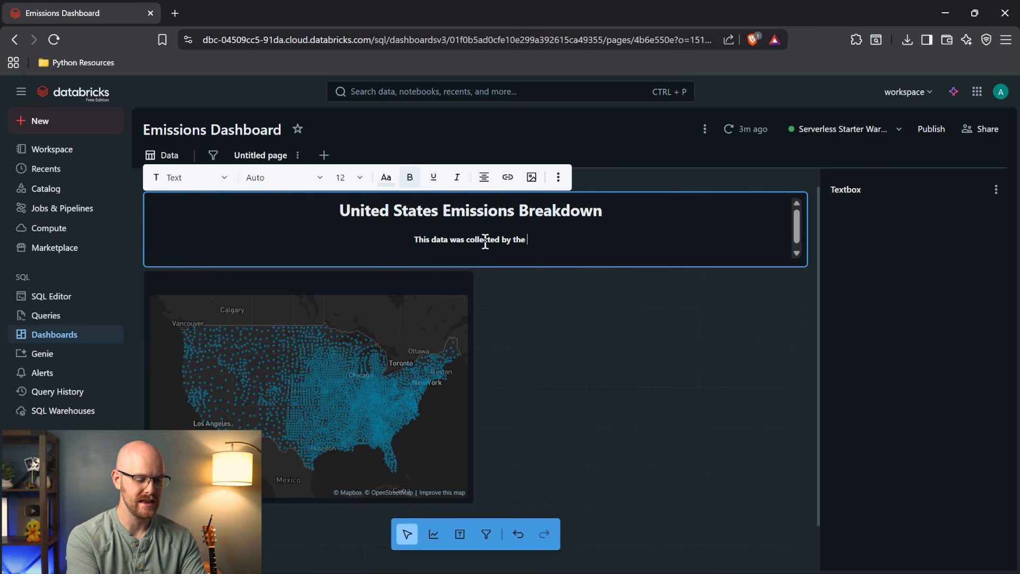
{"action": "type", "text": "EPA (E"}
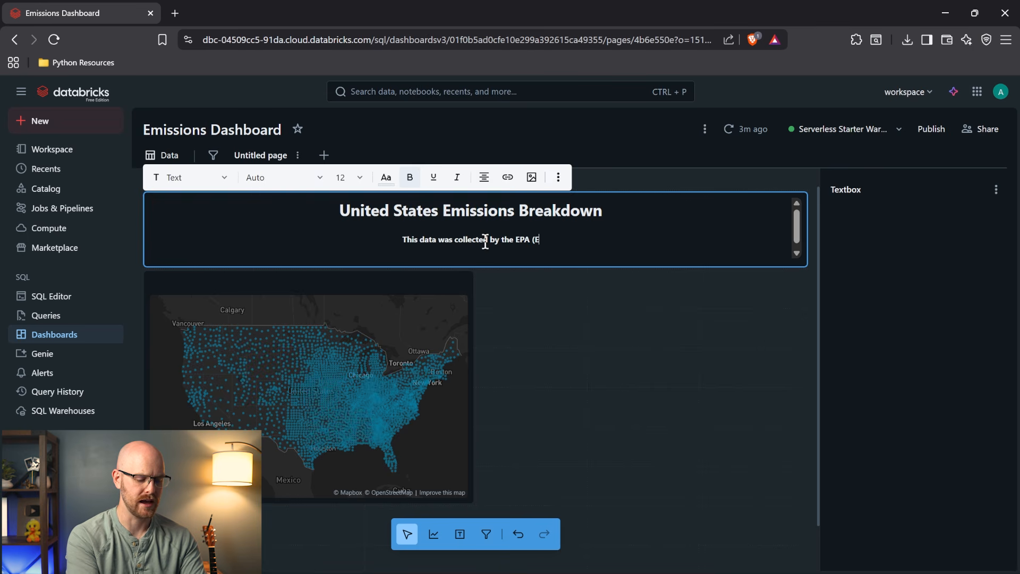
{"action": "type", "text": "nvironem"}
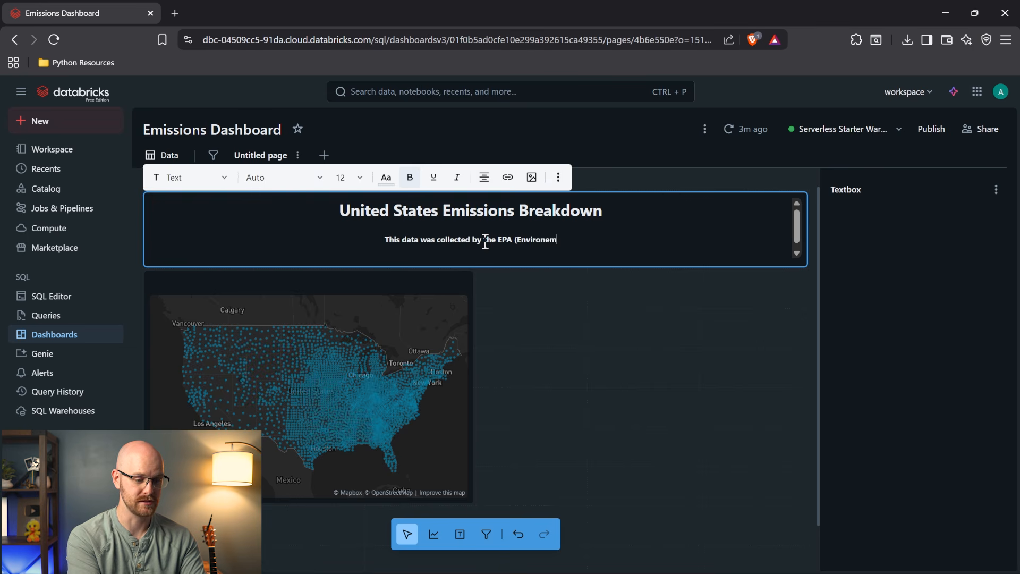
{"action": "key", "text": "BackSpace"}
{"action": "key", "text": "BackSpace"}
{"action": "type", "text": "menta"}
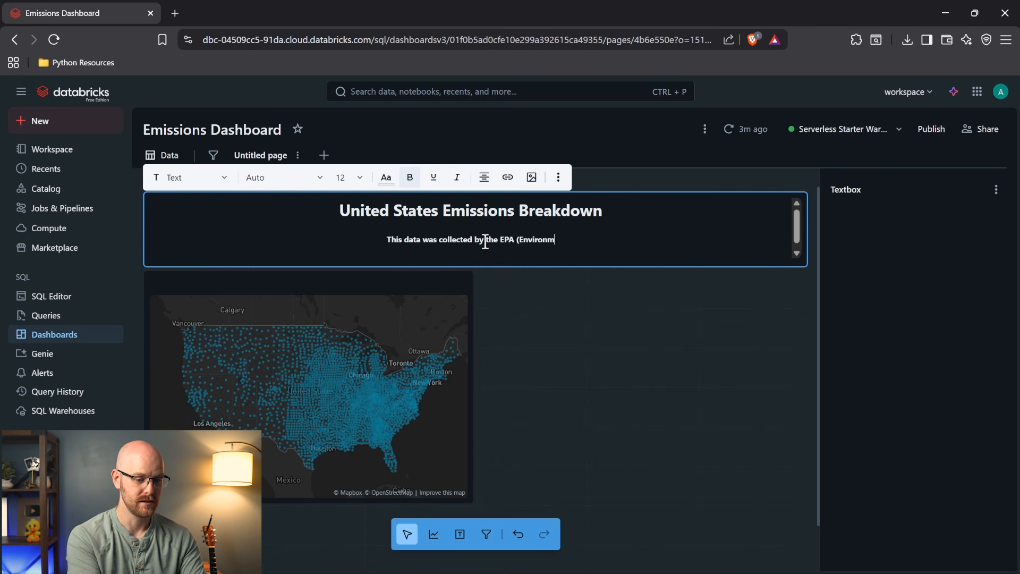
{"action": "type", "text": "l "}
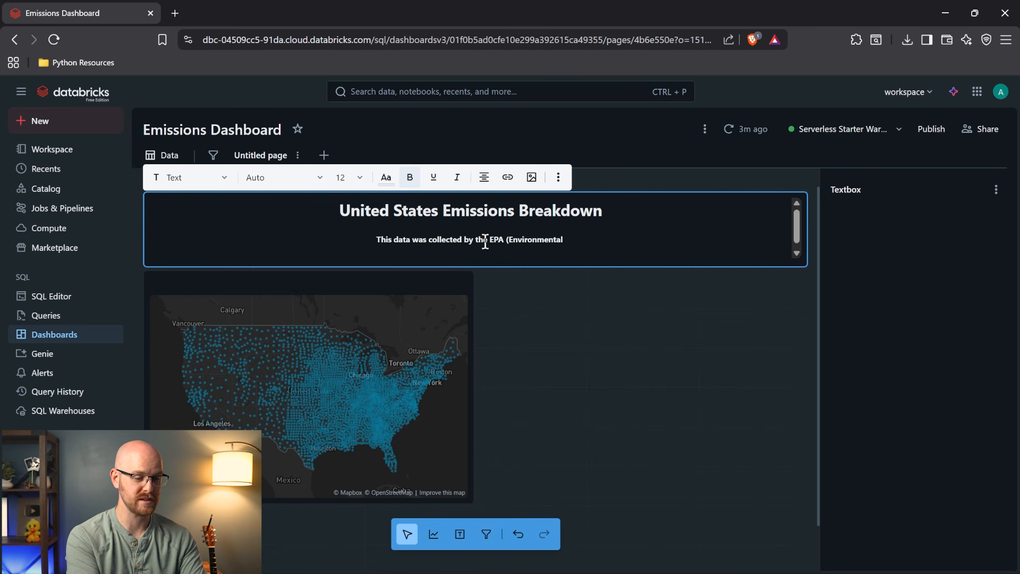
{"action": "type", "text": "P"}
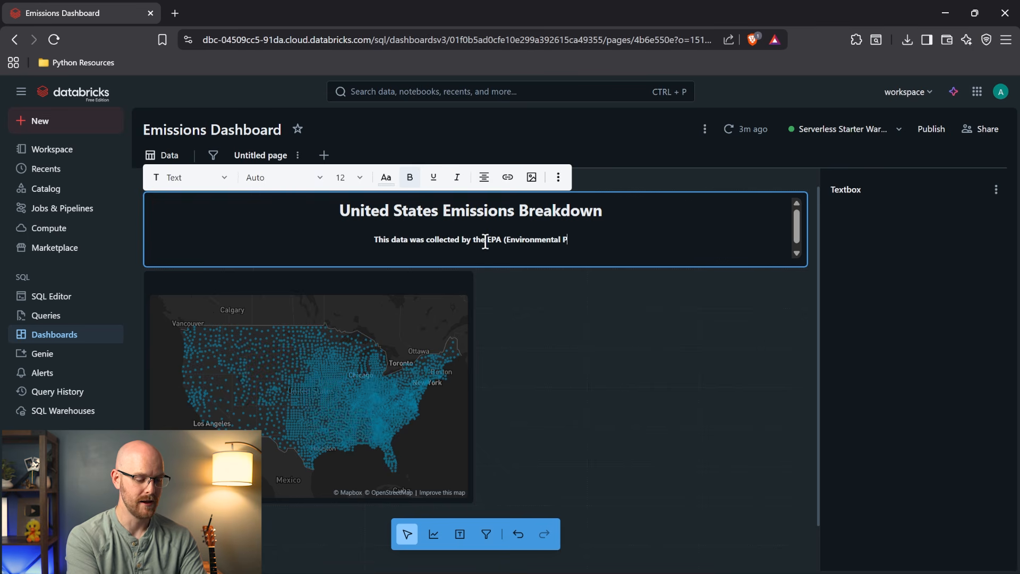
{"action": "type", "text": "rotection Ag"}
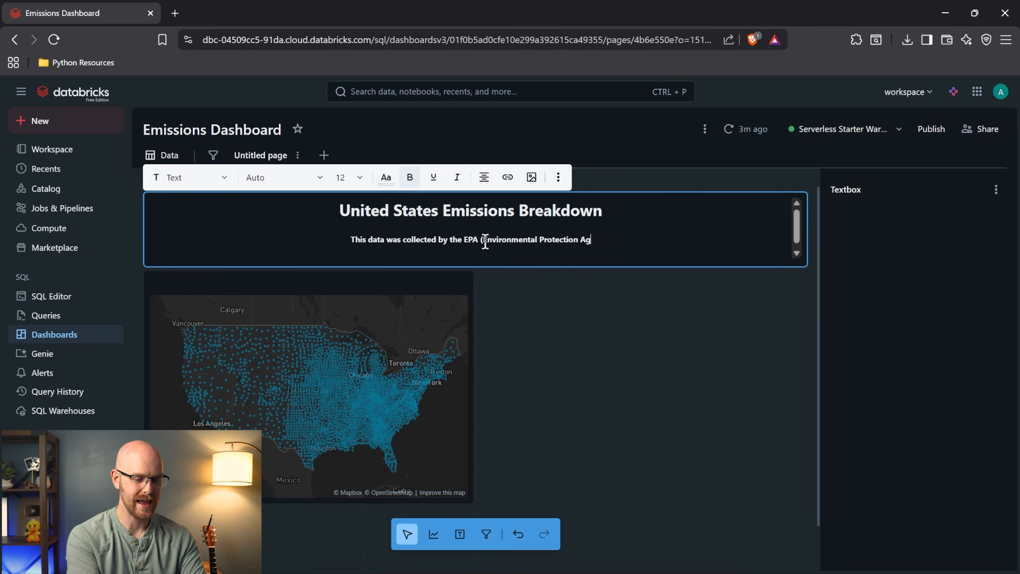
{"action": "type", "text": "ency) in 2023."}
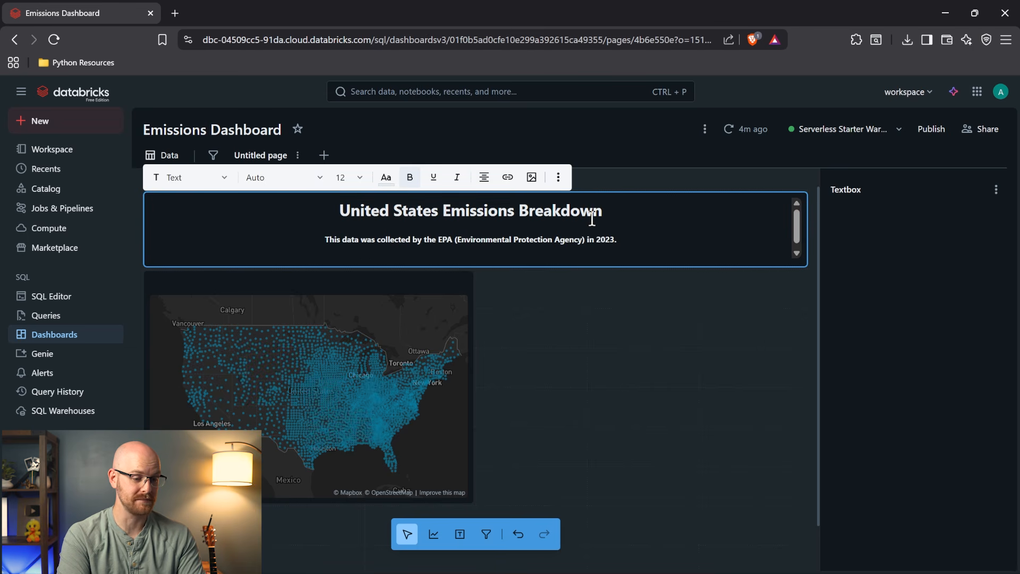
{"action": "left_click", "coordinate": [526, 266]}
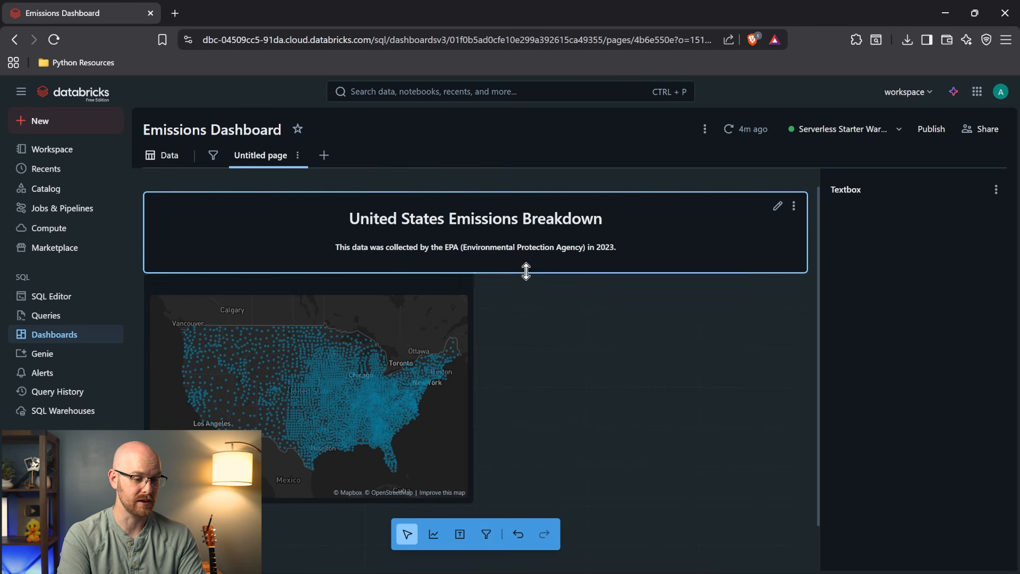
Make the heading text box taller and set the "United States Emissions Breakdown" line to font size 36.
{"action": "left_click", "coordinate": [532, 210]}
{"action": "left_click", "coordinate": [608, 175]}
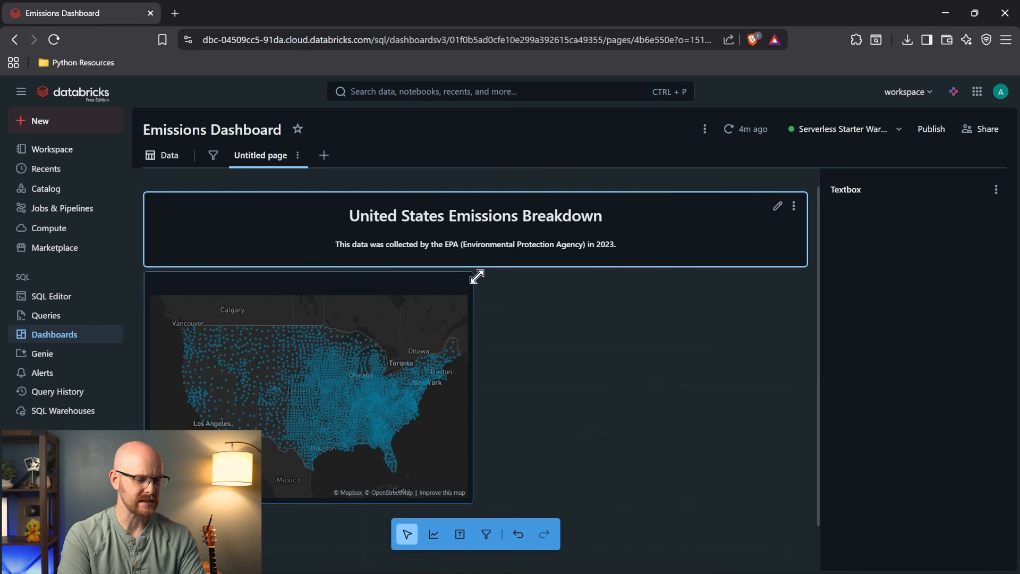
{"action": "left_click_drag", "start_coordinate": [504, 268], "coordinate": [503, 307]}
{"action": "triple_click", "coordinate": [485, 236]}
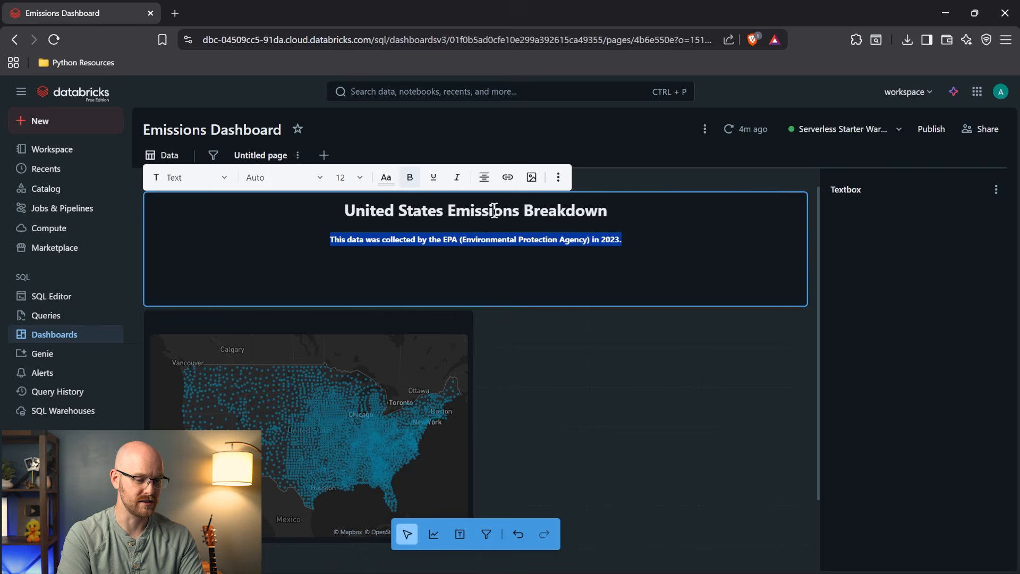
{"action": "triple_click", "coordinate": [495, 208]}
{"action": "left_click", "coordinate": [364, 182]}
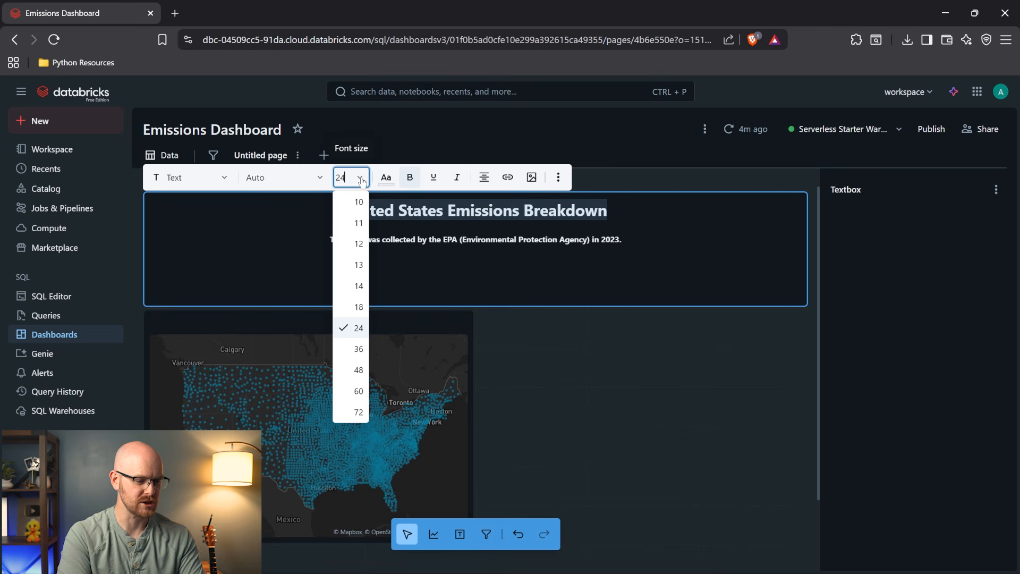
{"action": "left_click", "coordinate": [356, 352]}
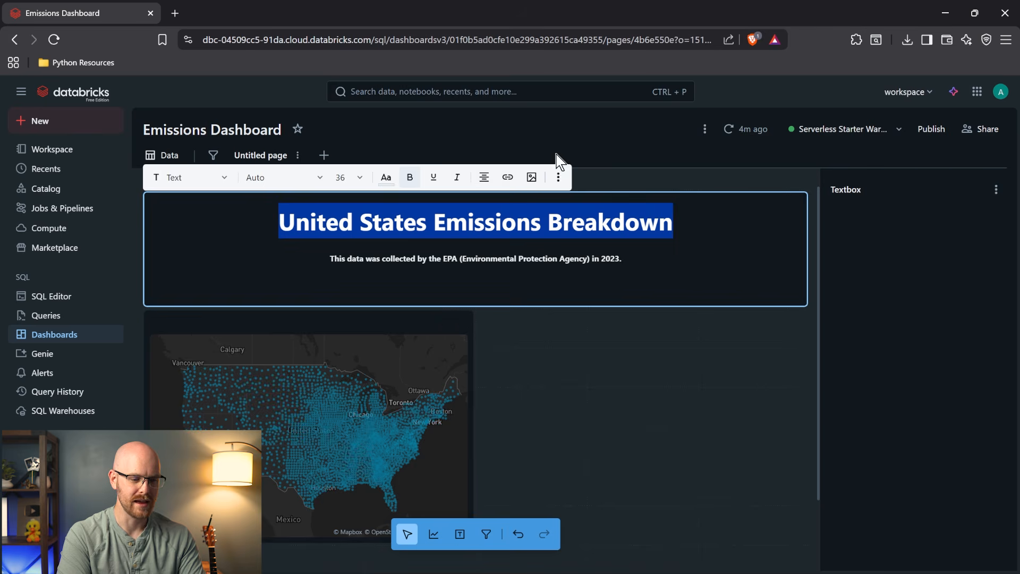
{"action": "left_click", "coordinate": [562, 132]}
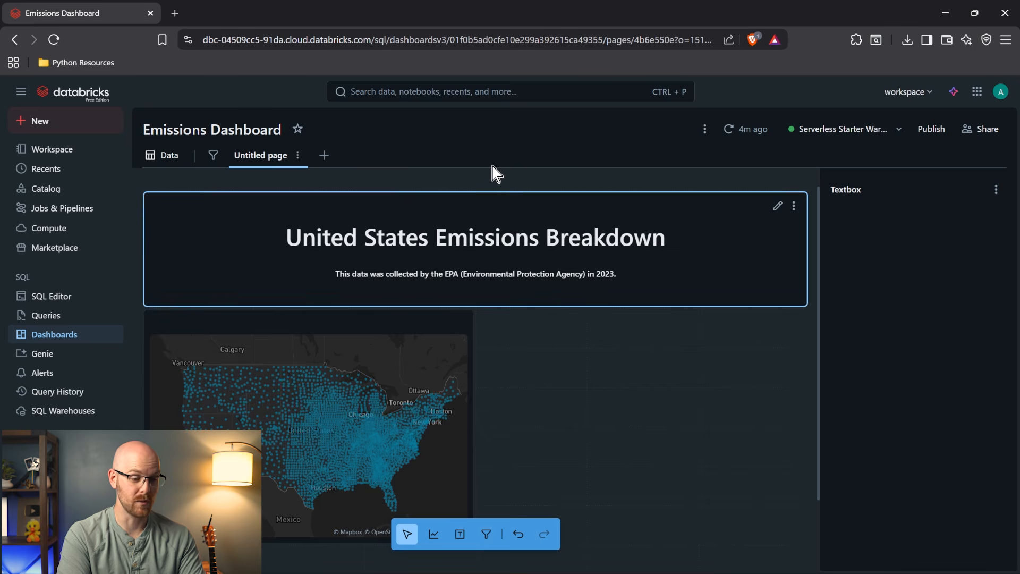
Review the dashboard layout and the SQL query behind the Location Data dataset.
{"action": "scroll", "coordinate": [575, 240], "scroll_direction": "down", "scroll_amount": 1}
{"action": "scroll", "coordinate": [574, 240], "scroll_direction": "down", "scroll_amount": 1}
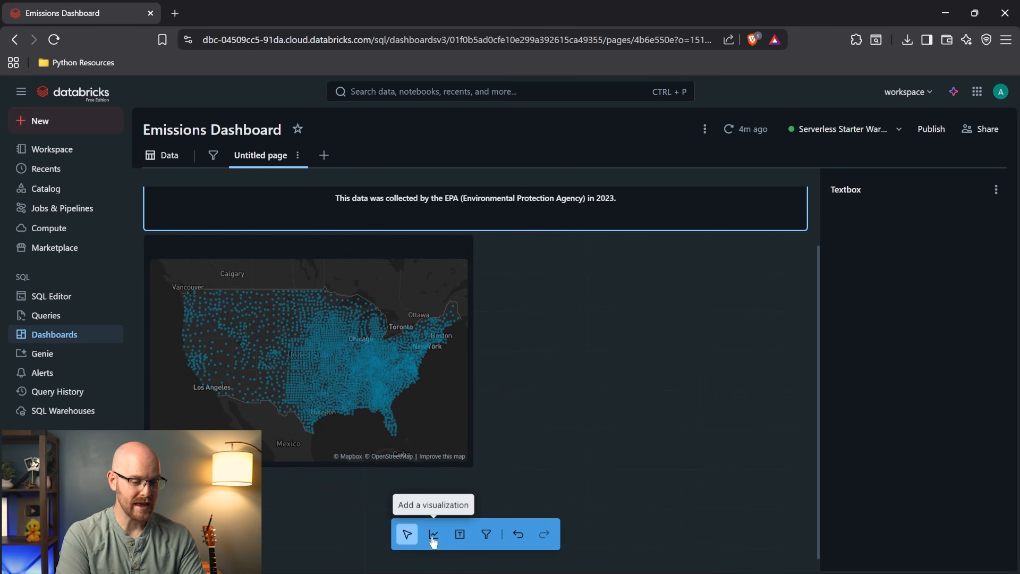
{"action": "scroll", "coordinate": [571, 346], "scroll_direction": "down", "scroll_amount": 1}
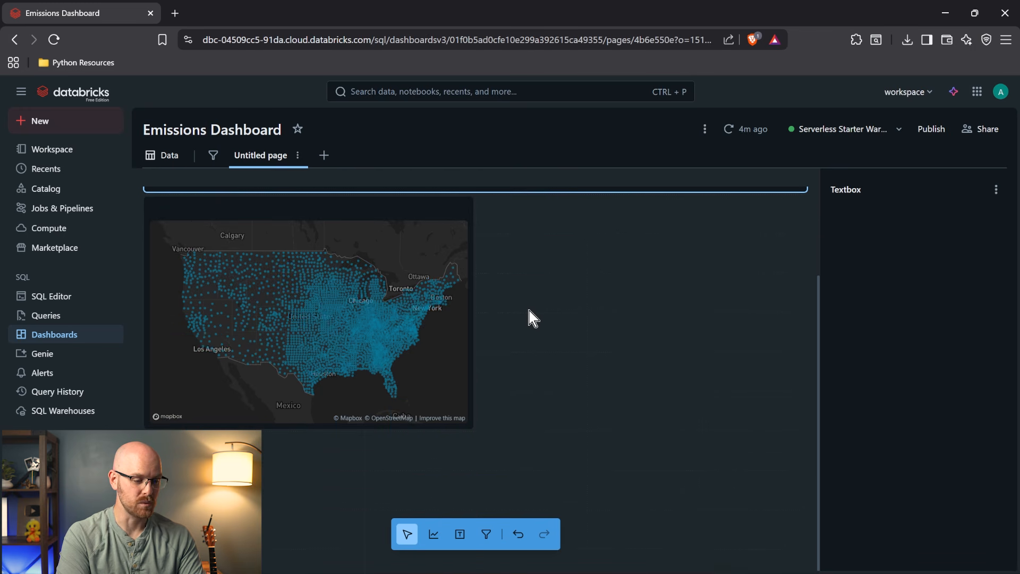
{"action": "scroll", "coordinate": [528, 310], "scroll_direction": "up", "scroll_amount": 3}
{"action": "left_click", "coordinate": [165, 156]}
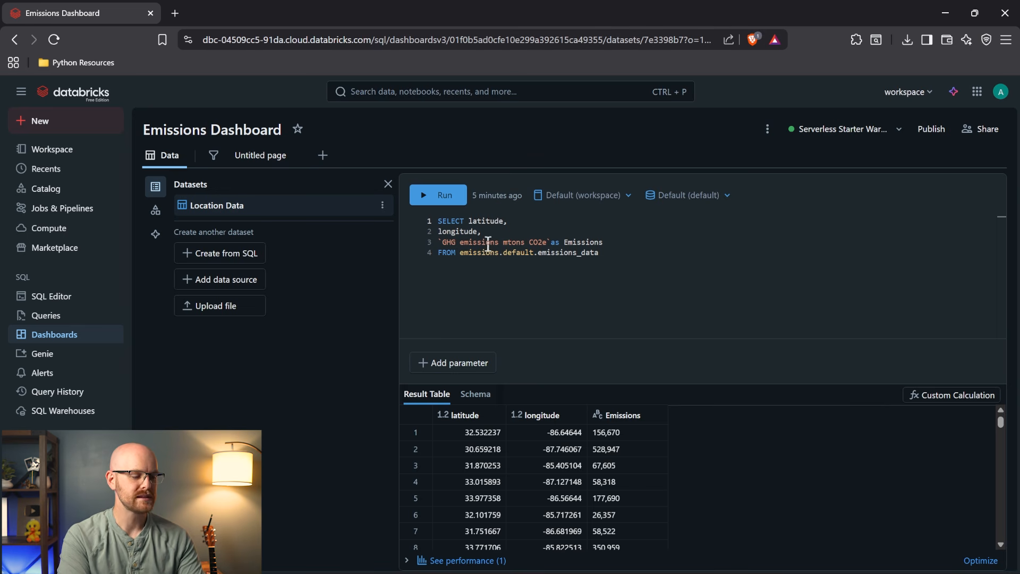
Create a new query in the SQL Editor that uses the emissions catalog and the default schema.
{"action": "left_click", "coordinate": [71, 295]}
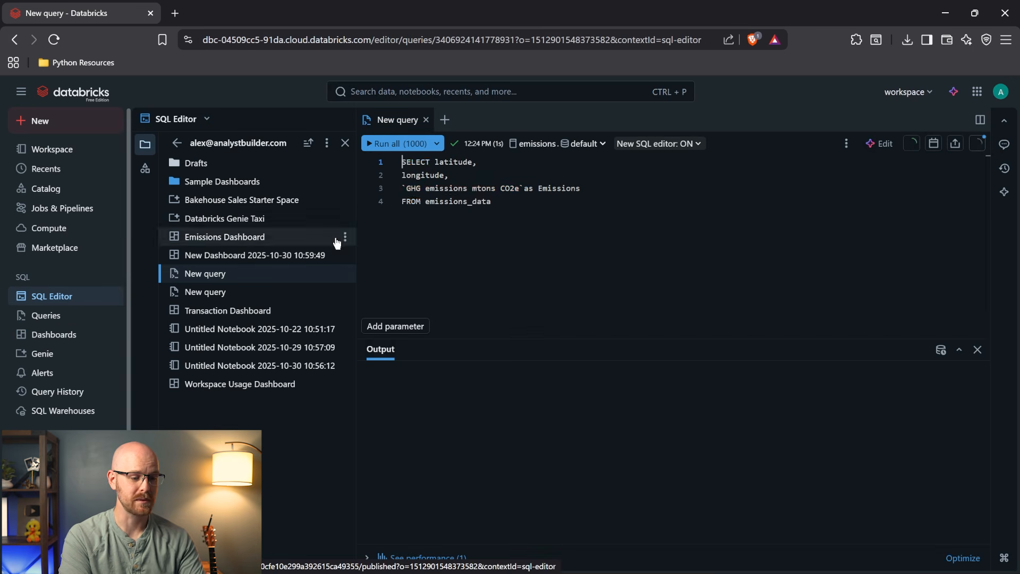
{"action": "left_click", "coordinate": [568, 207]}
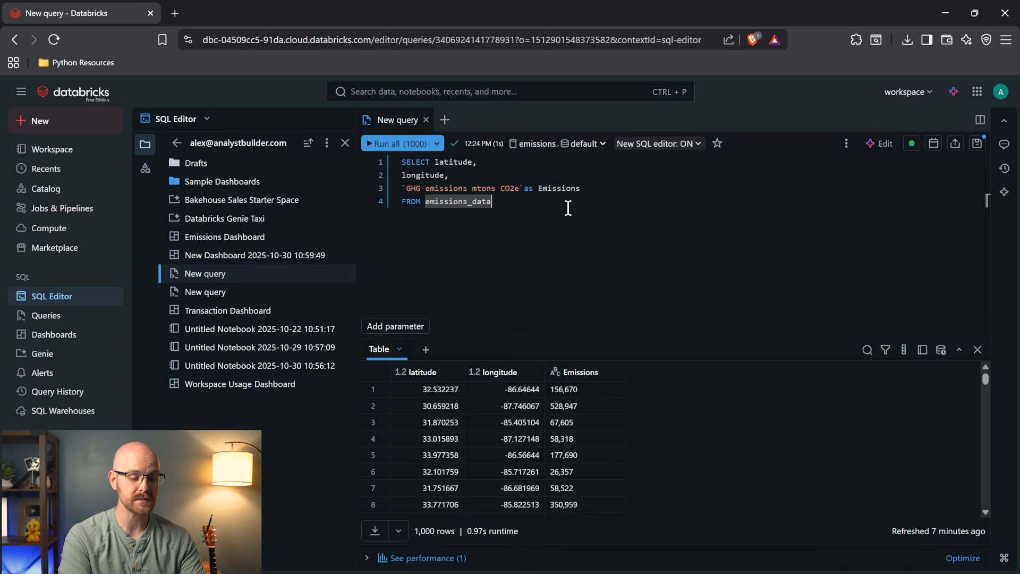
{"action": "left_click", "coordinate": [445, 122]}
{"action": "left_click", "coordinate": [486, 147]}
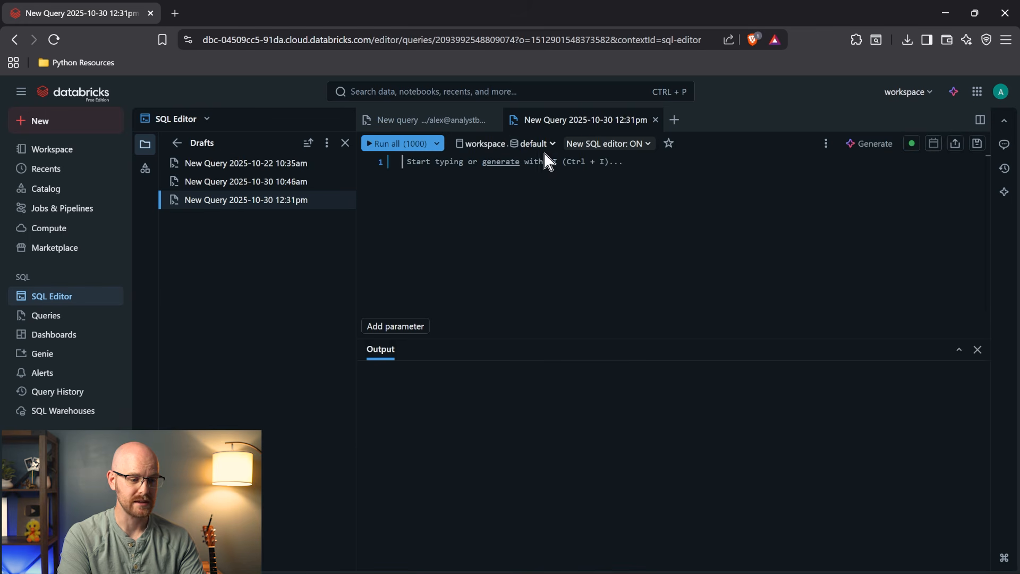
{"action": "left_click", "coordinate": [503, 148]}
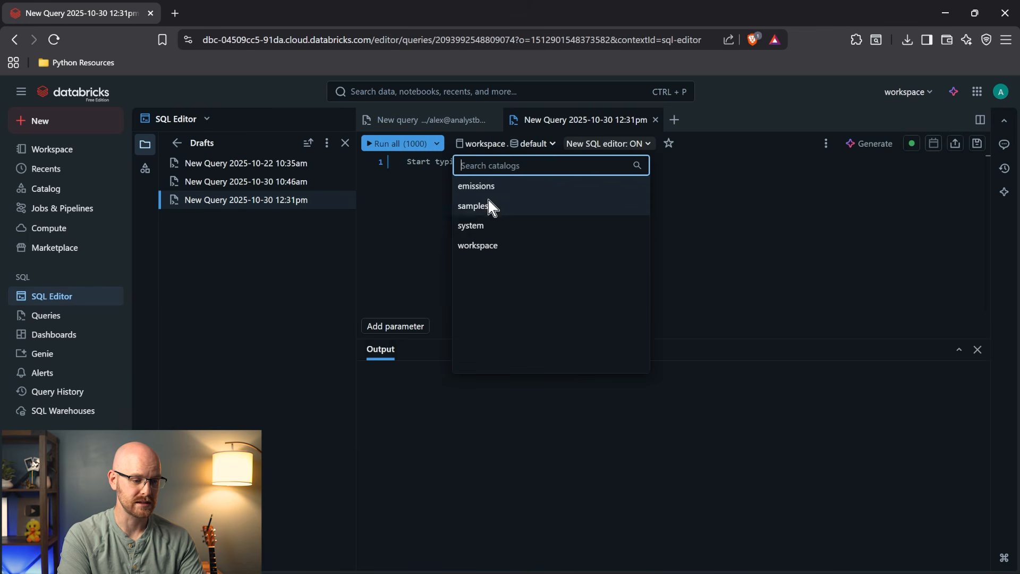
{"action": "left_click", "coordinate": [501, 187]}
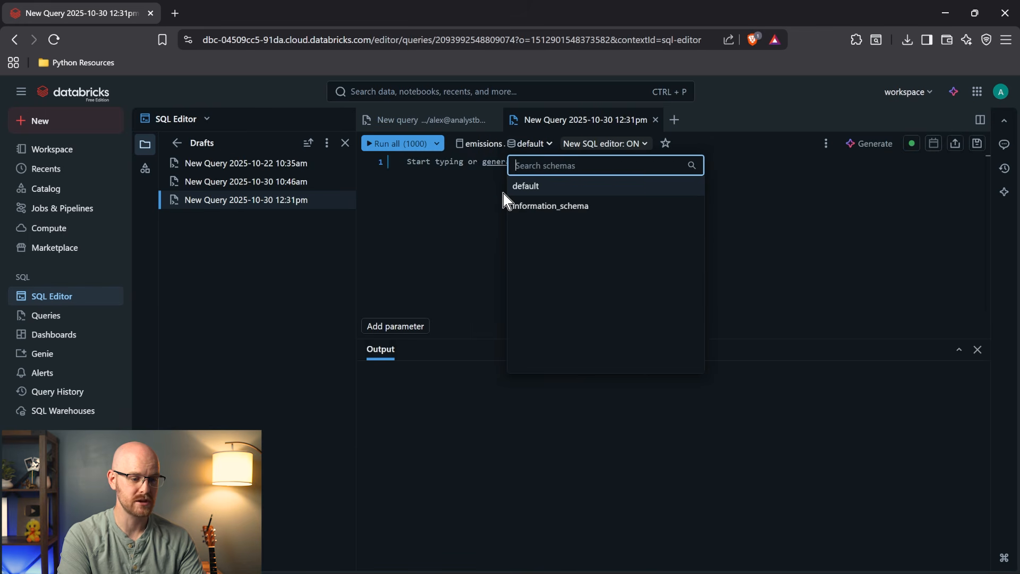
{"action": "left_click", "coordinate": [559, 184]}
Copy the existing latitude, longitude and Emissions query into the new query and open the AI generate prompt on it.
{"action": "left_click", "coordinate": [444, 121]}
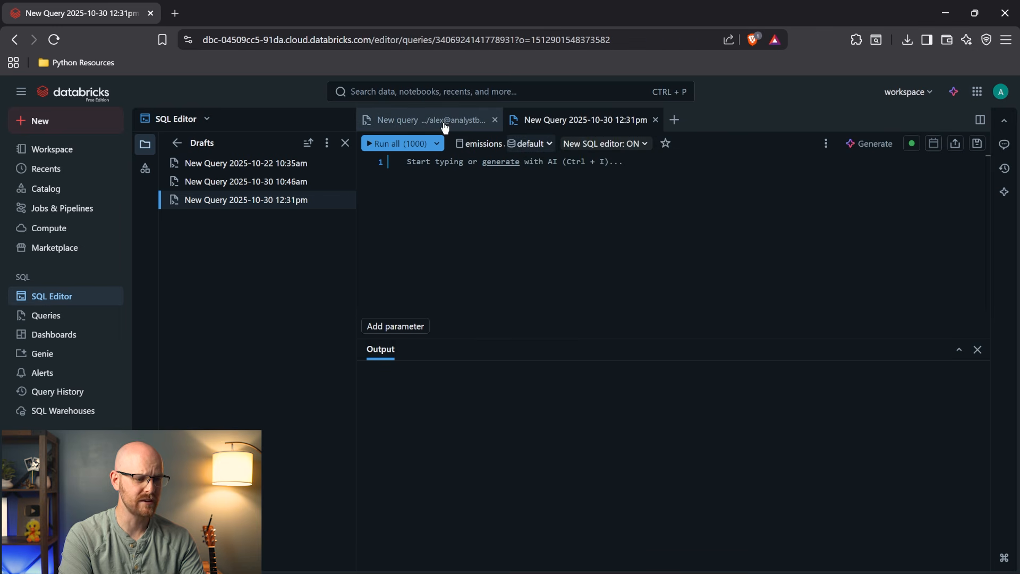
{"action": "key", "text": "ctrl+a"}
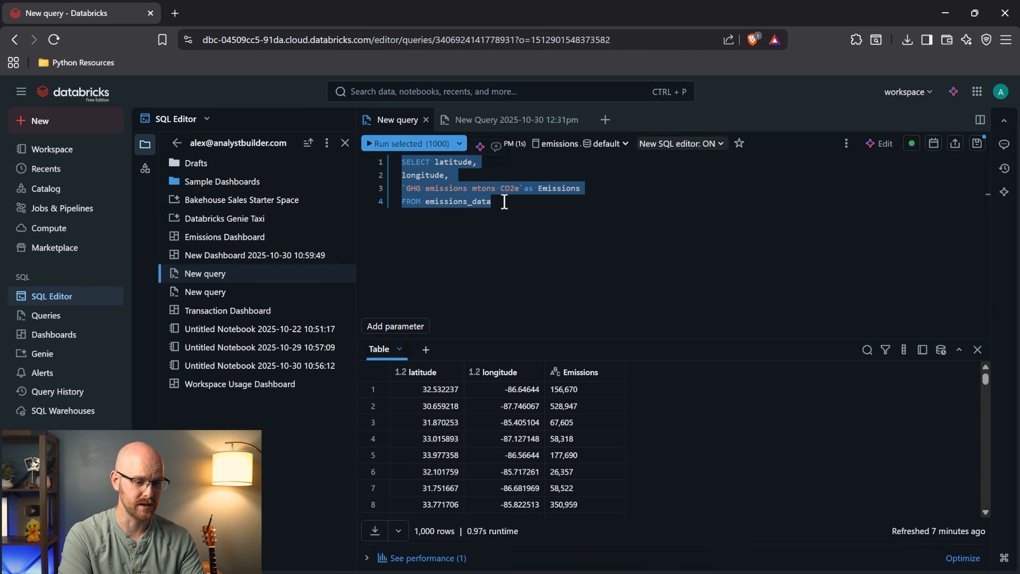
{"action": "left_click", "coordinate": [527, 119]}
{"action": "type", "text": "SELECT latitude, longitude, `GHG emissions mtons CO2e`as Emissions FROM emissions_data"}
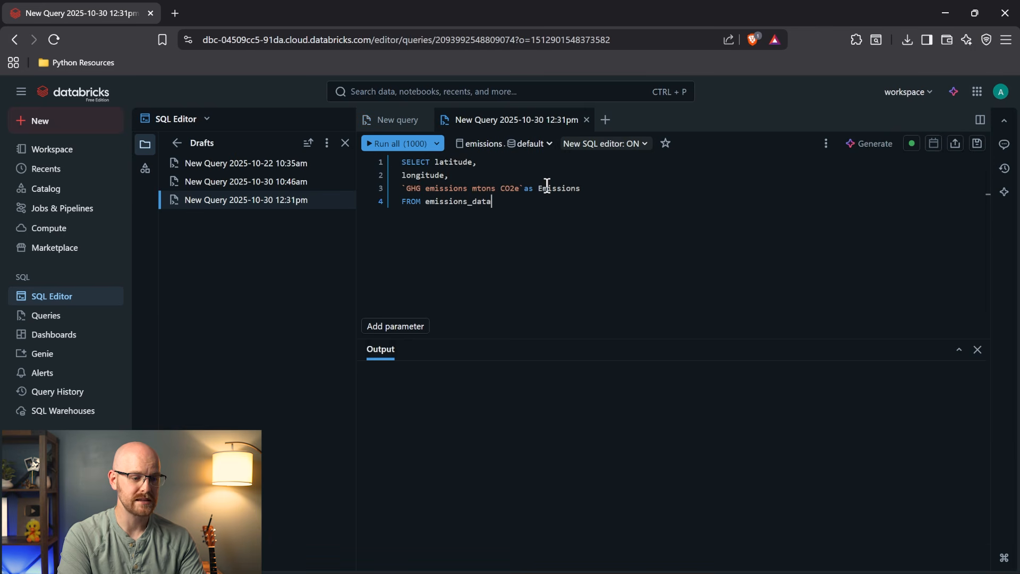
{"action": "left_click", "coordinate": [876, 144]}
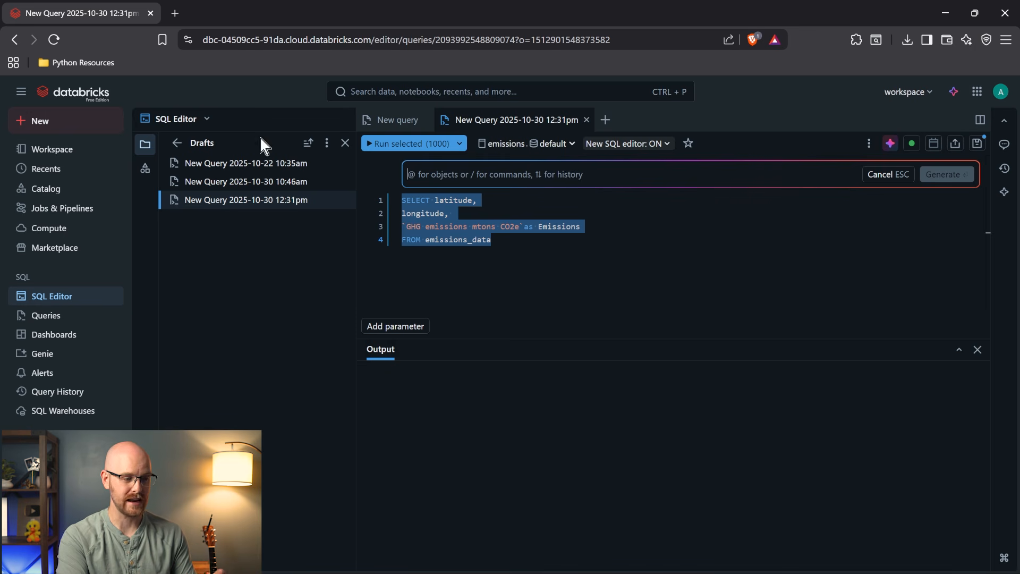
Duplicate the browser tab and view the sample data of the emissions_data table in the emissions catalog's default schema.
{"action": "right_click", "coordinate": [82, 17]}
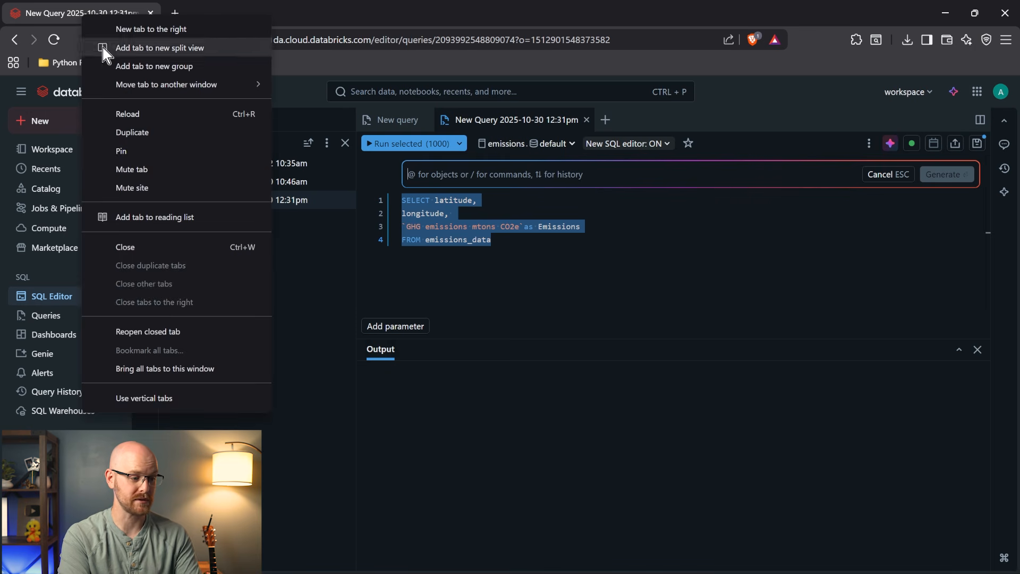
{"action": "left_click", "coordinate": [149, 137]}
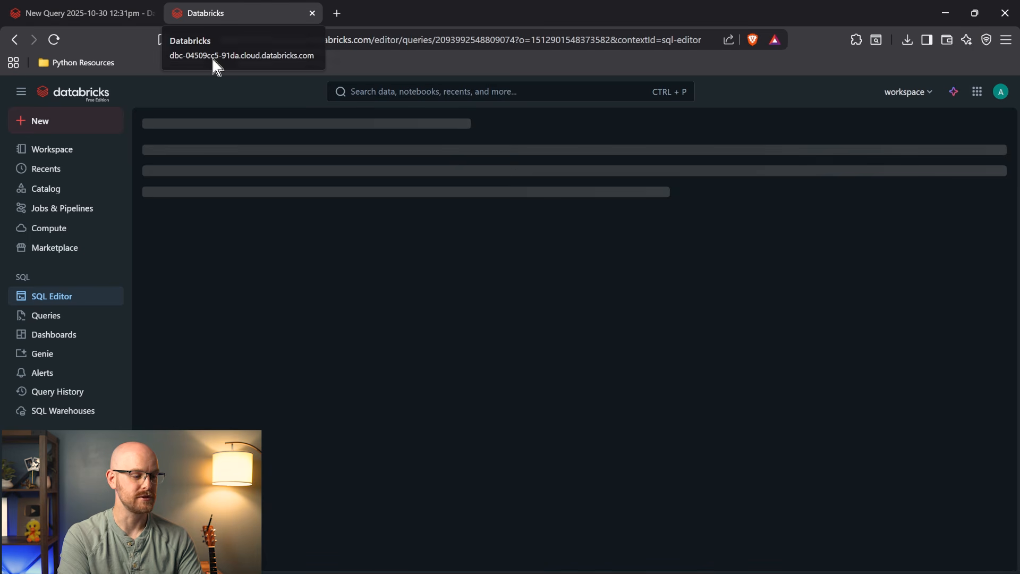
{"action": "left_click", "coordinate": [68, 191]}
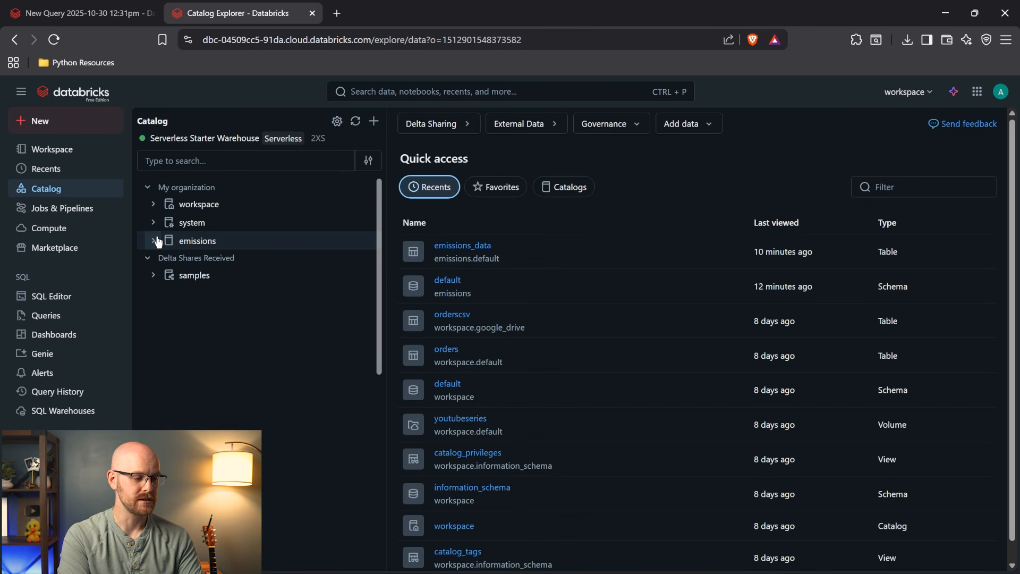
{"action": "left_click", "coordinate": [157, 241]}
{"action": "left_click", "coordinate": [159, 259]}
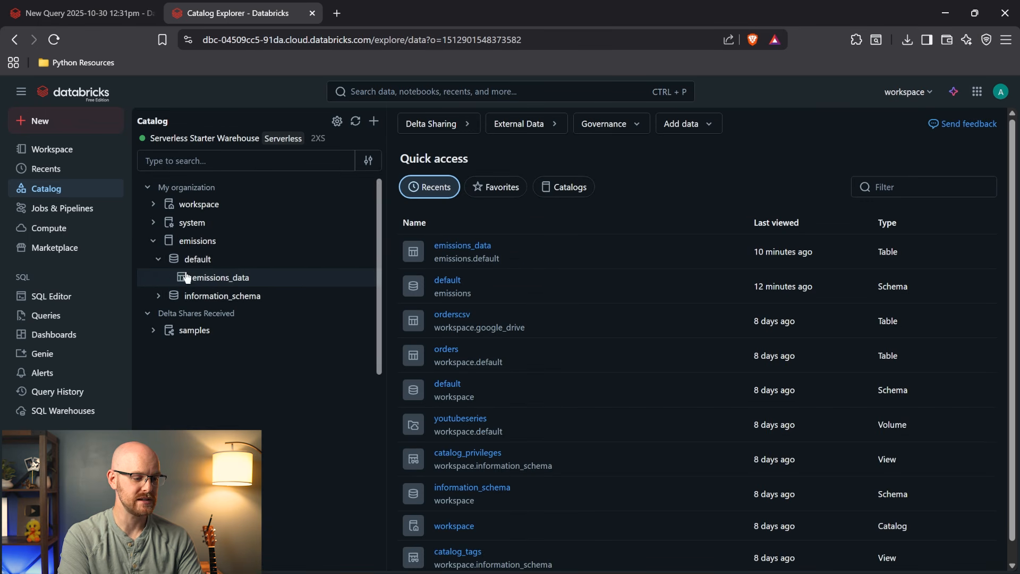
{"action": "left_click", "coordinate": [215, 277]}
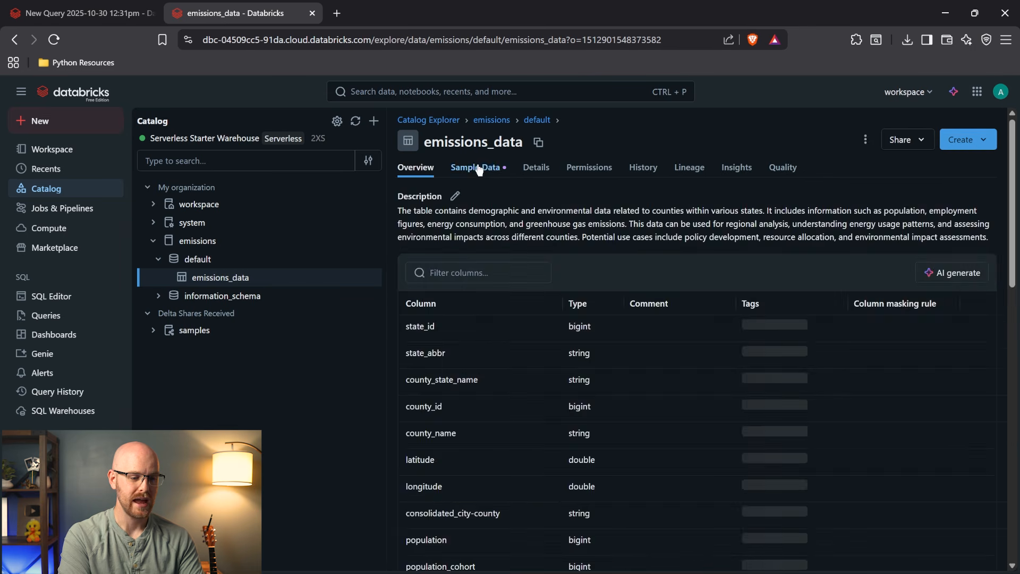
{"action": "left_click", "coordinate": [479, 169]}
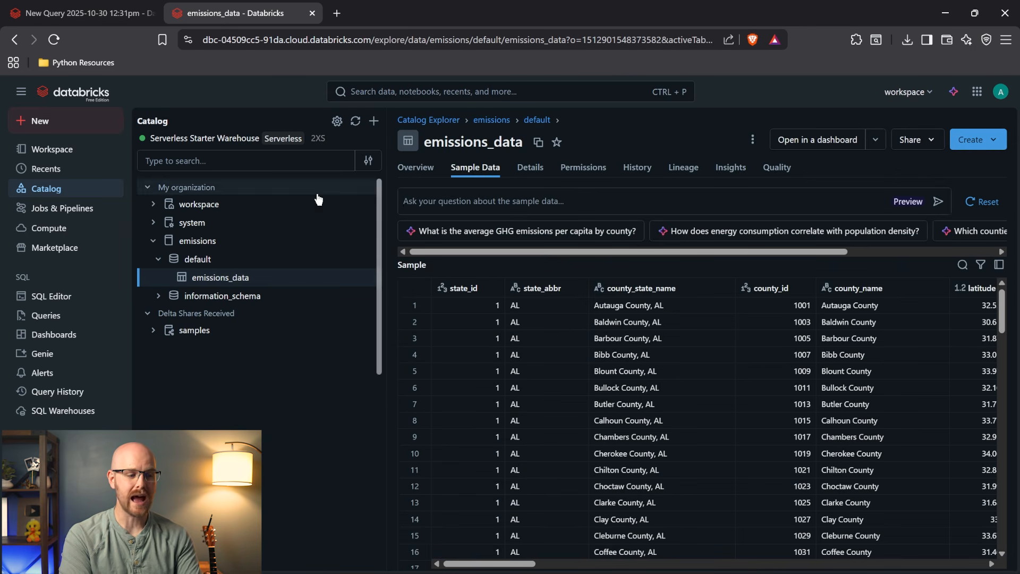
Look through the county name, latitude and longitude columns in the emissions_data sample.
{"action": "left_click", "coordinate": [127, 13]}
{"action": "left_click", "coordinate": [252, 3]}
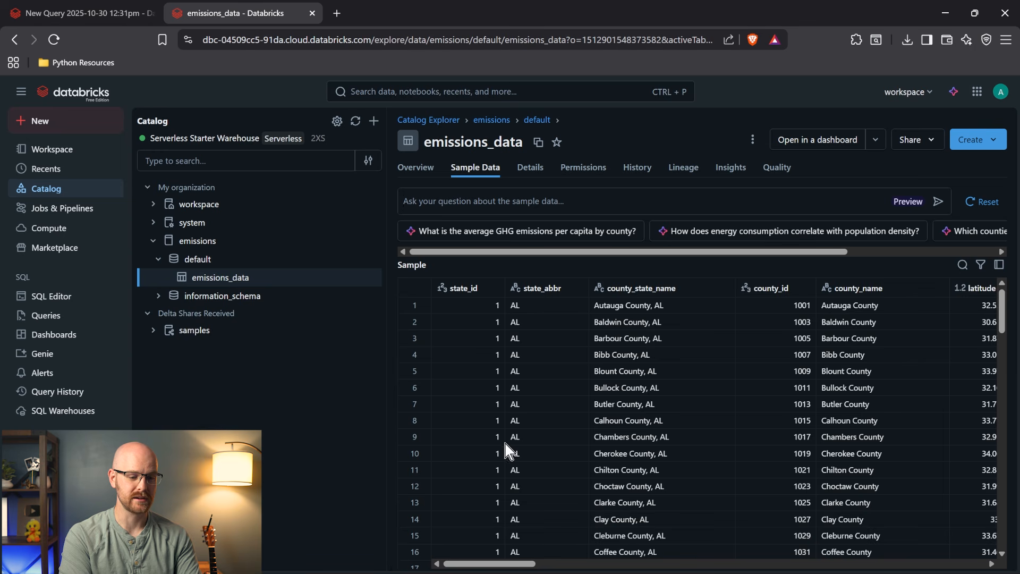
{"action": "scroll", "coordinate": [521, 475], "scroll_direction": "right", "scroll_amount": 5}
{"action": "scroll", "coordinate": [520, 476], "scroll_direction": "right", "scroll_amount": 2}
Return to the 12:31pm query, dismiss its AI prompt and reopen it on the whole SQL statement.
{"action": "left_click", "coordinate": [67, 12]}
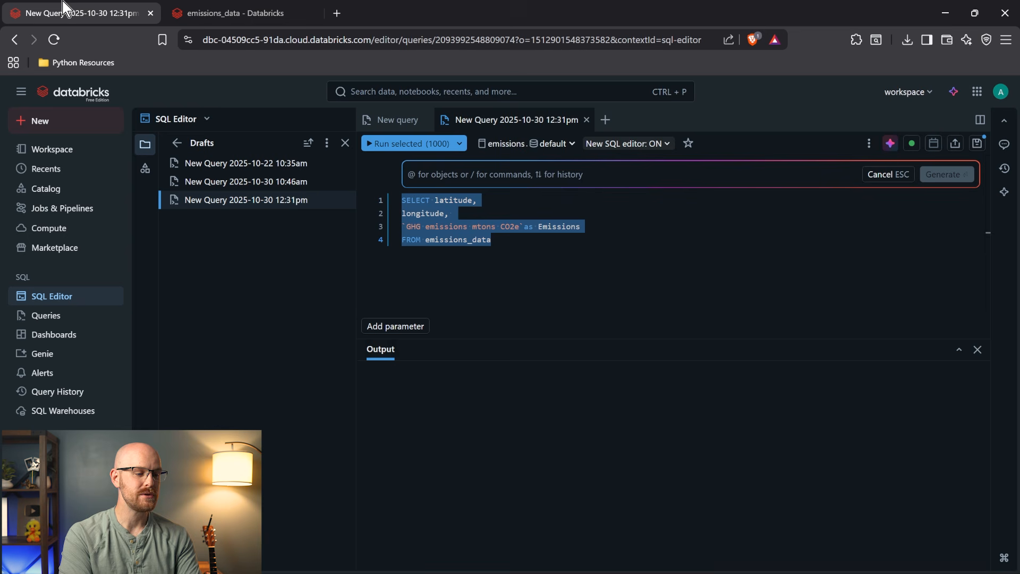
{"action": "left_click", "coordinate": [399, 120]}
{"action": "left_click", "coordinate": [466, 122]}
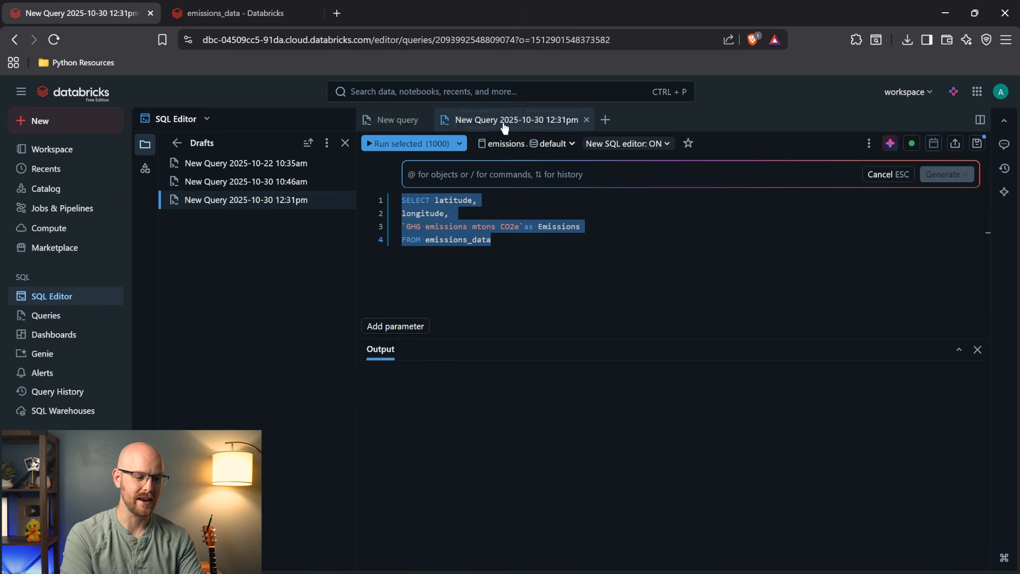
{"action": "left_click", "coordinate": [396, 120]}
{"action": "left_click", "coordinate": [518, 120]}
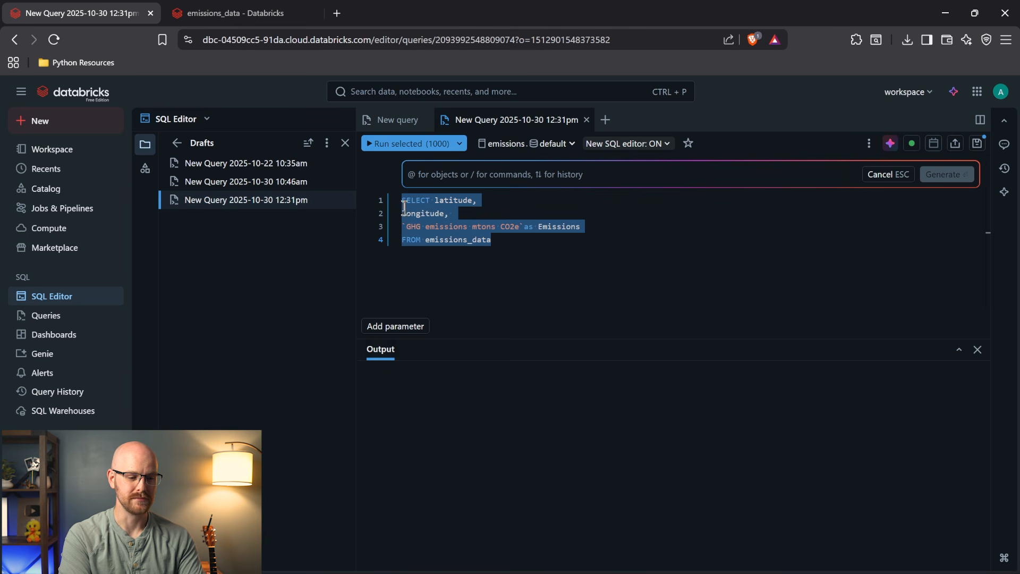
{"action": "left_click", "coordinate": [512, 240]}
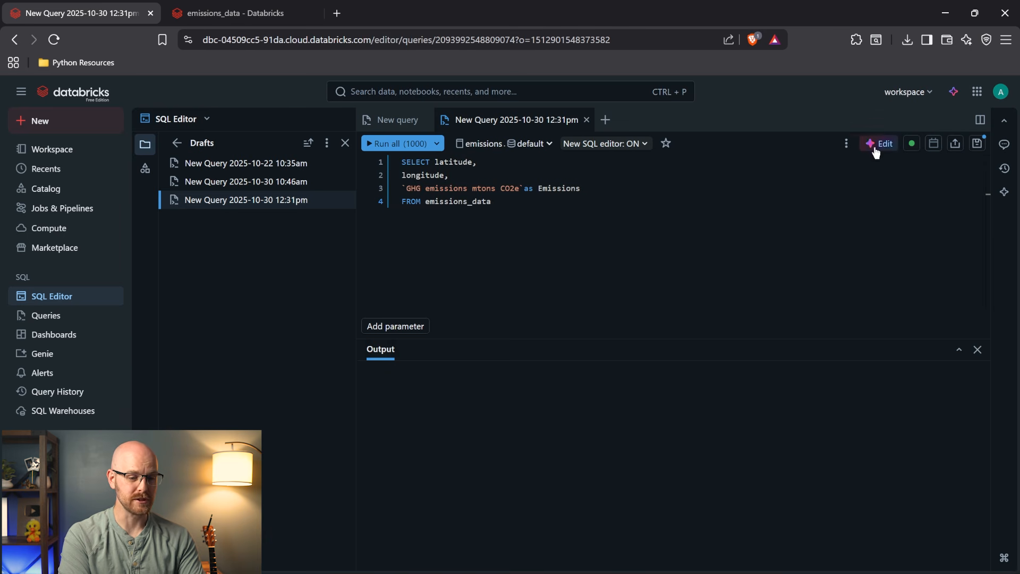
{"action": "left_click", "coordinate": [880, 145]}
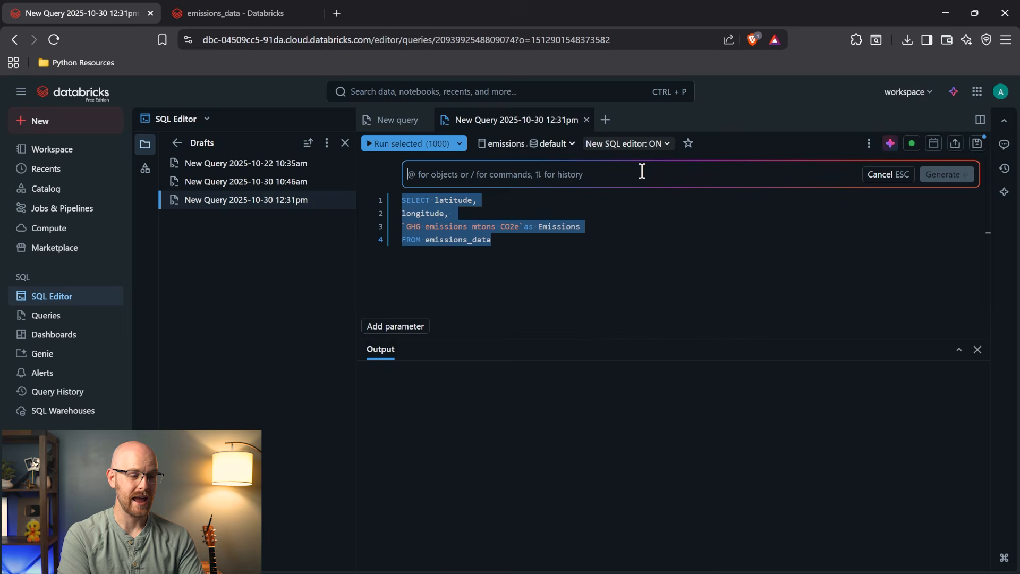
Review the emissions_data sample for the county, state and population columns needed for a per-person calculation.
{"action": "left_click", "coordinate": [234, 12]}
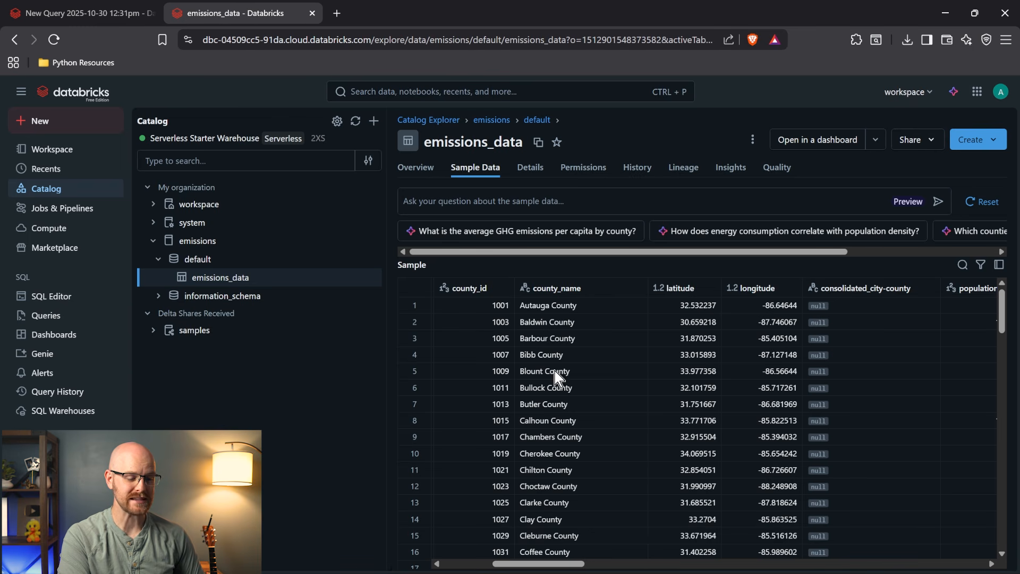
{"action": "scroll", "coordinate": [557, 386], "scroll_direction": "right", "scroll_amount": 3}
{"action": "scroll", "coordinate": [557, 385], "scroll_direction": "right", "scroll_amount": 3}
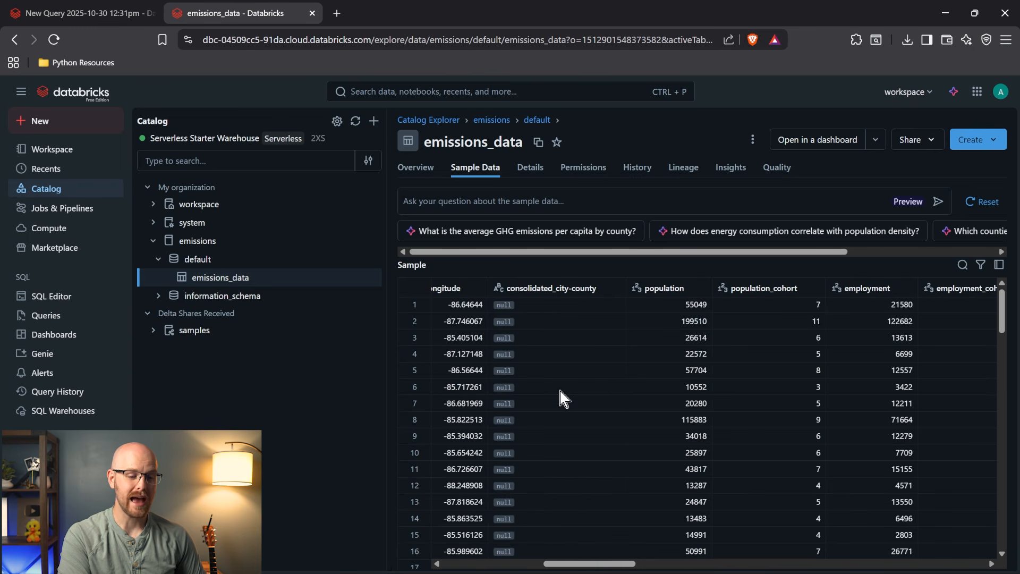
{"action": "scroll", "coordinate": [649, 382], "scroll_direction": "left", "scroll_amount": 2}
{"action": "scroll", "coordinate": [649, 396], "scroll_direction": "left", "scroll_amount": 4}
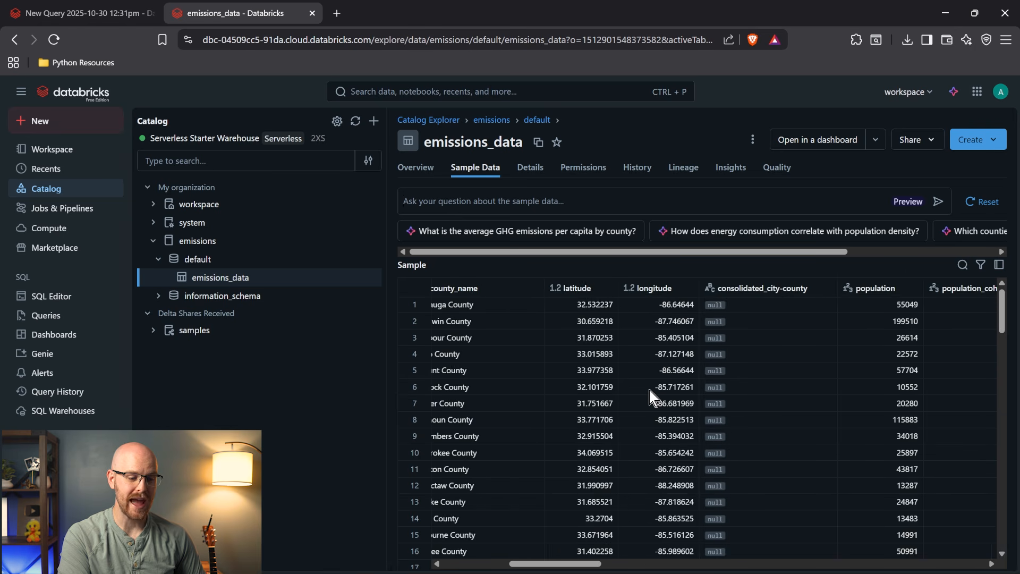
{"action": "scroll", "coordinate": [464, 308], "scroll_direction": "left", "scroll_amount": 3}
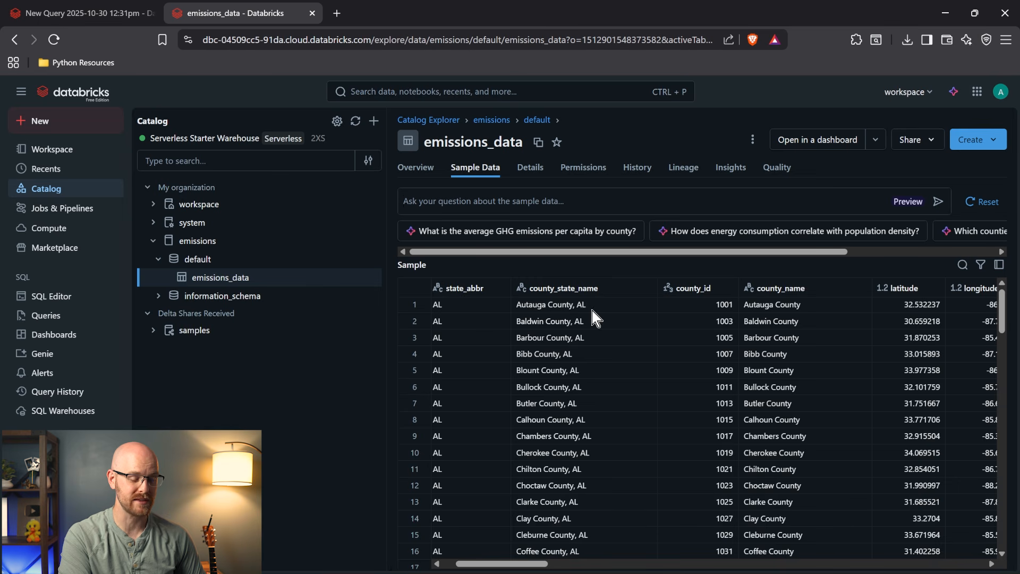
{"action": "scroll", "coordinate": [592, 309], "scroll_direction": "right", "scroll_amount": 10}
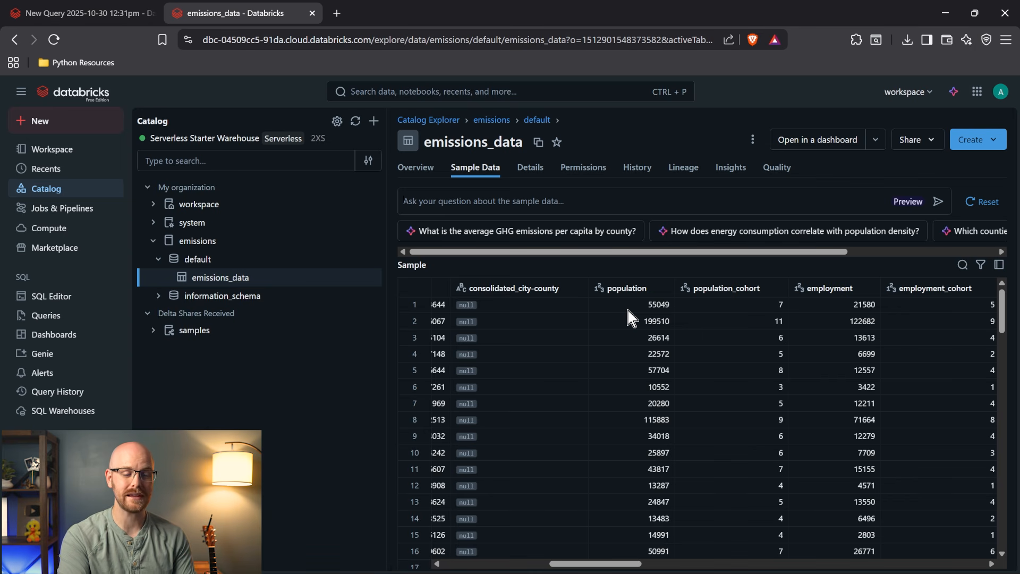
Have the AI rewrite the query with the prompt "I want to look the emissions per person in each county." and accept the suggestion.
{"action": "left_click", "coordinate": [124, 10]}
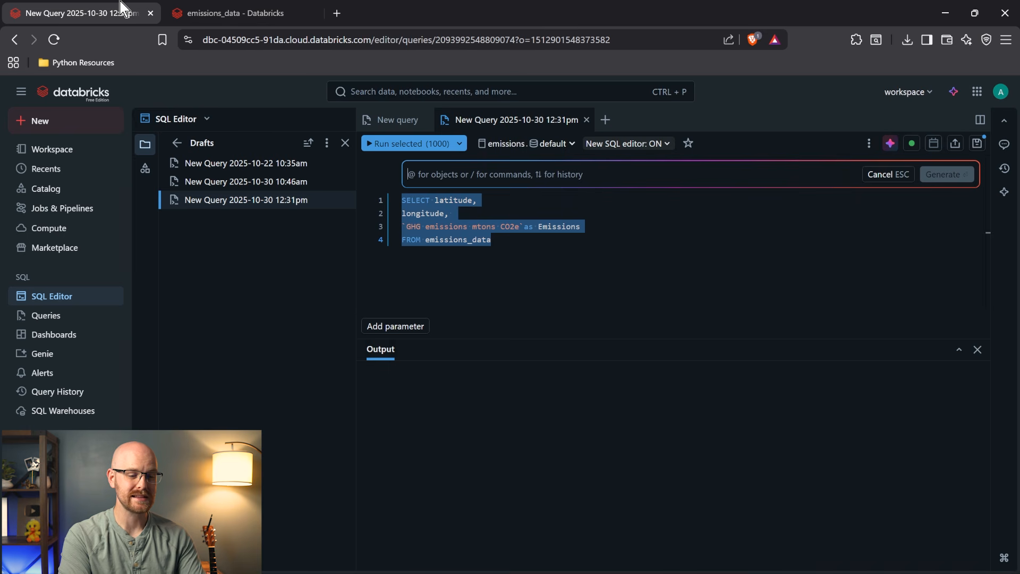
{"action": "type", "text": "I want to look the emissions per person in each county."}
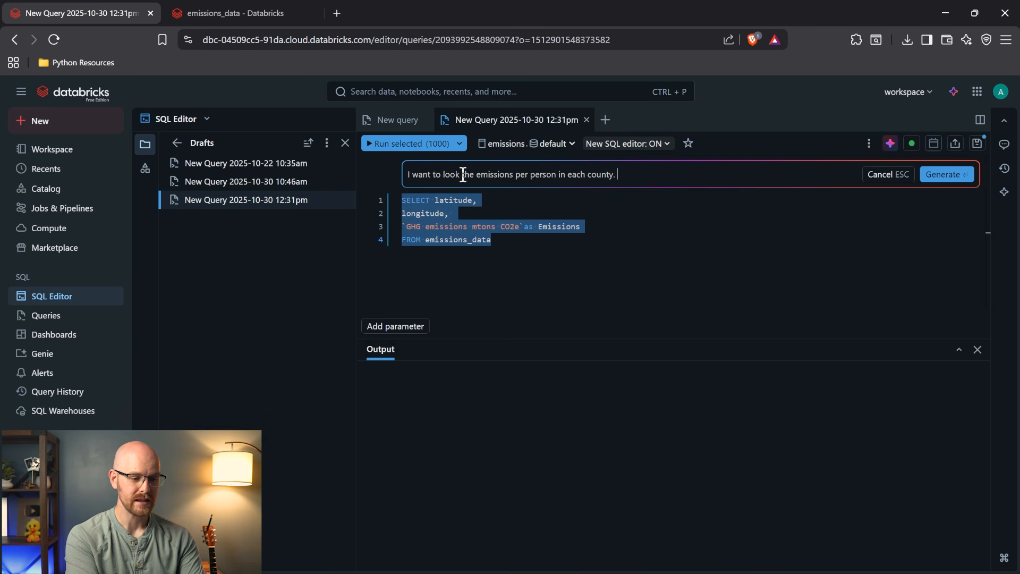
{"action": "key", "text": "Return"}
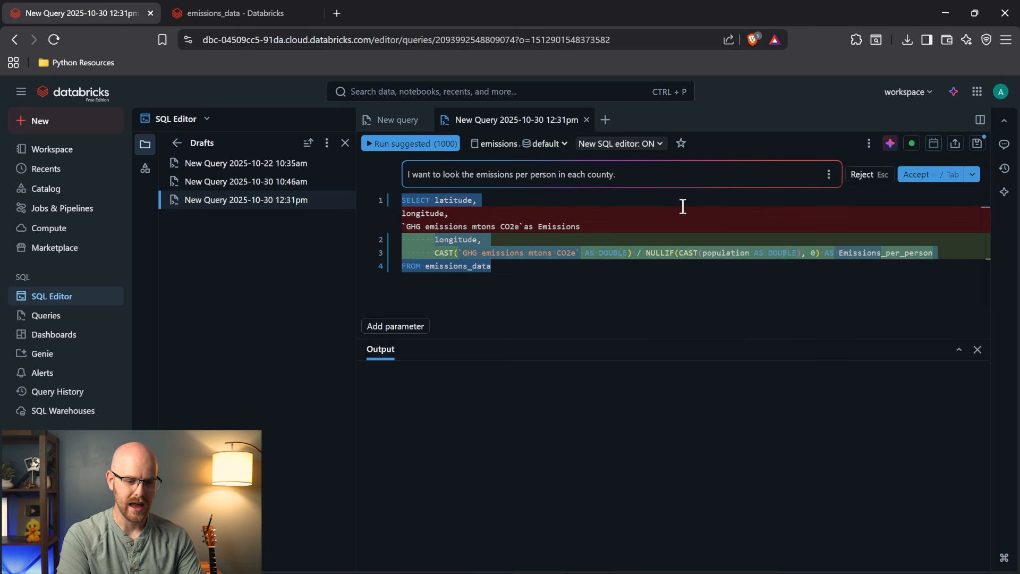
{"action": "left_click", "coordinate": [914, 176]}
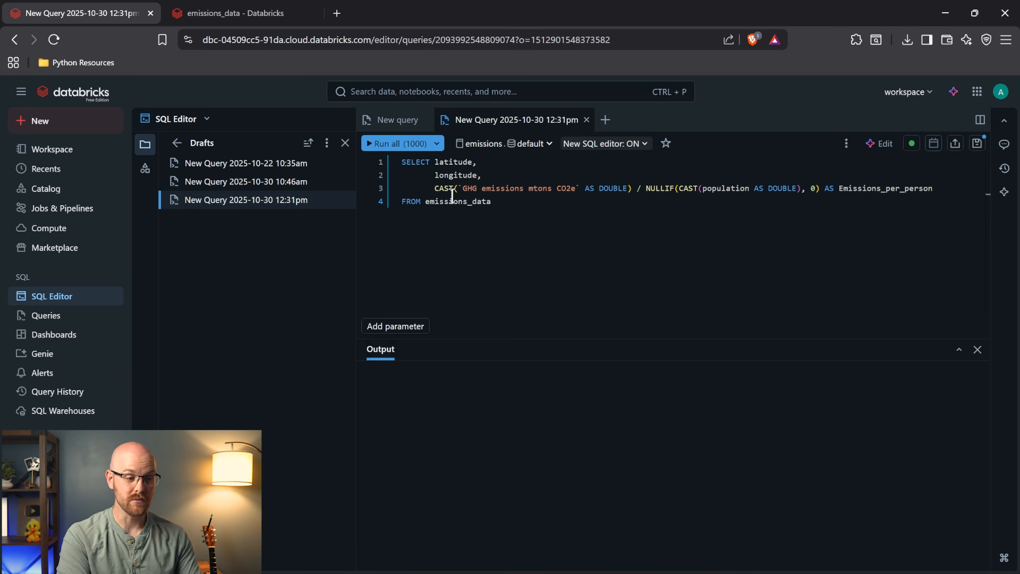
Check the data type and value format of the GHG emissions mtons CO2e column in the emissions_data sample.
{"action": "left_click", "coordinate": [276, 21]}
{"action": "scroll", "coordinate": [576, 359], "scroll_direction": "right", "scroll_amount": 10}
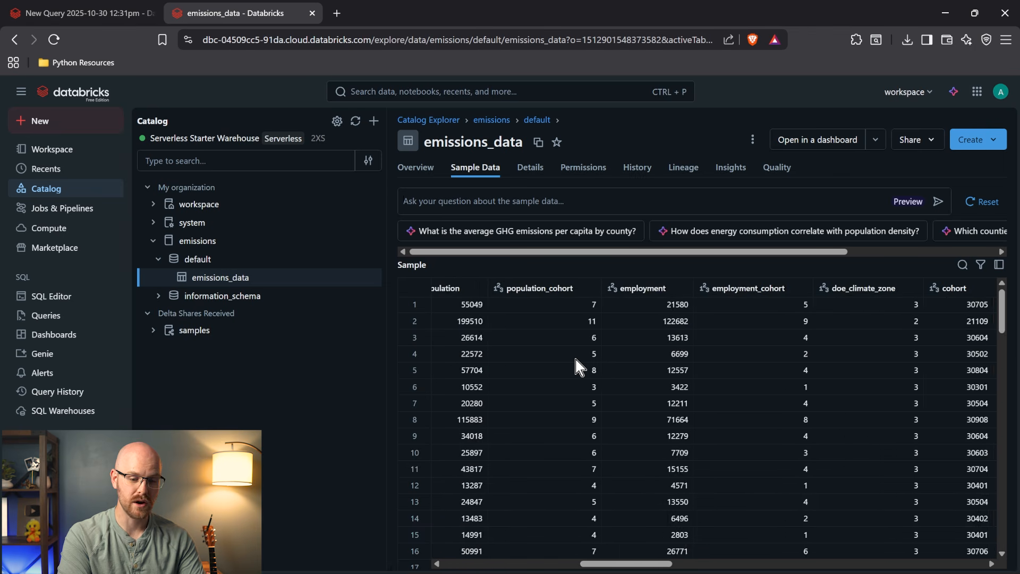
{"action": "scroll", "coordinate": [577, 366], "scroll_direction": "right", "scroll_amount": 8}
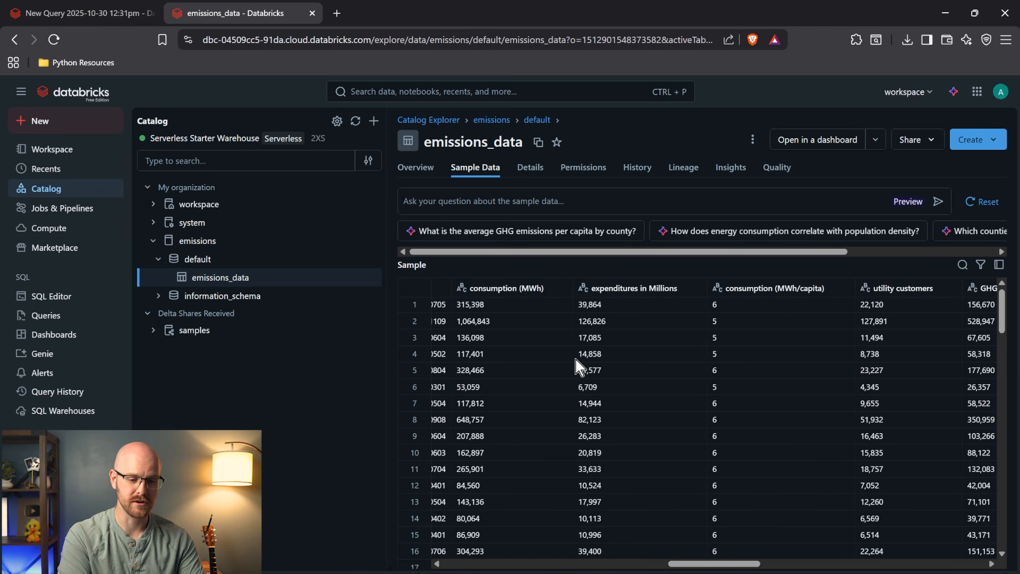
{"action": "scroll", "coordinate": [577, 366], "scroll_direction": "right", "scroll_amount": 2}
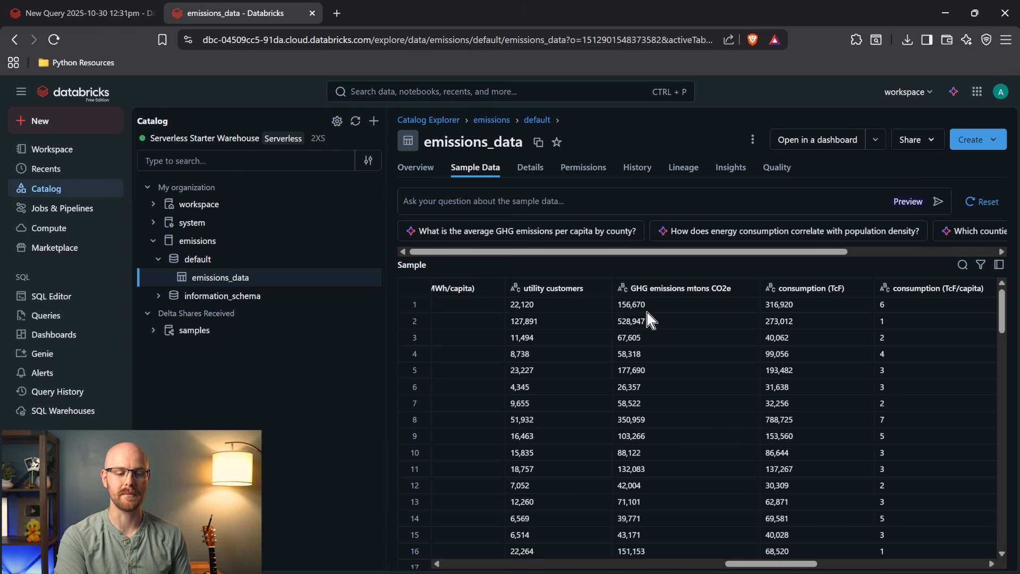
{"action": "left_click", "coordinate": [622, 292]}
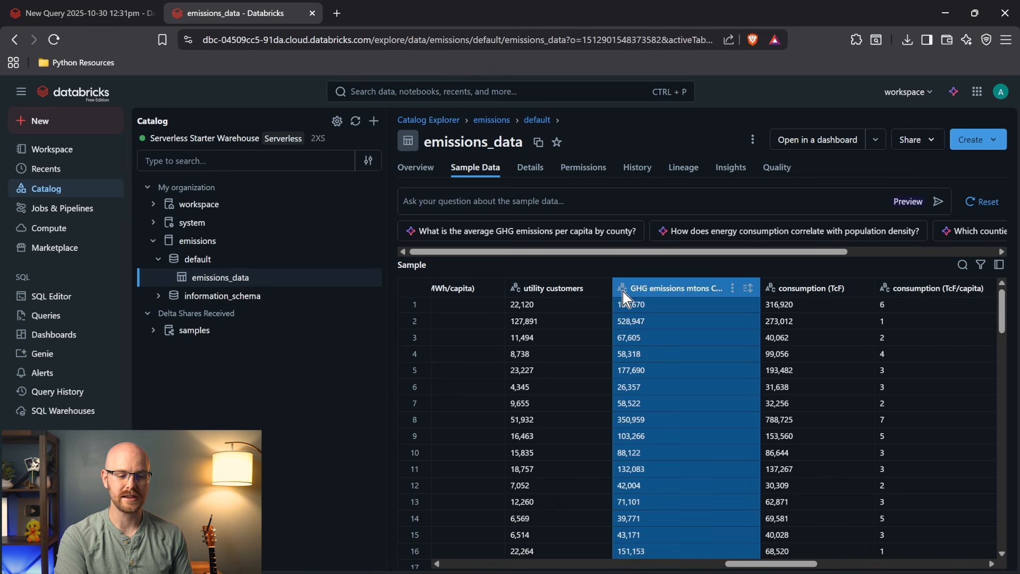
{"action": "left_click", "coordinate": [627, 274]}
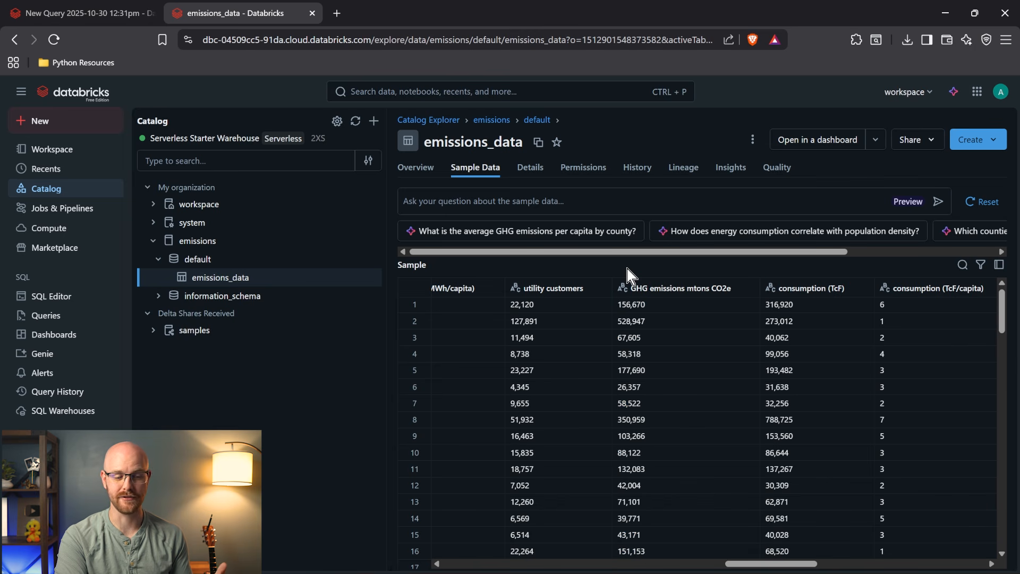
Run the Emissions_per_person query, compare its error with the sample data and have the Assistant diagnose it.
{"action": "left_click", "coordinate": [94, 11]}
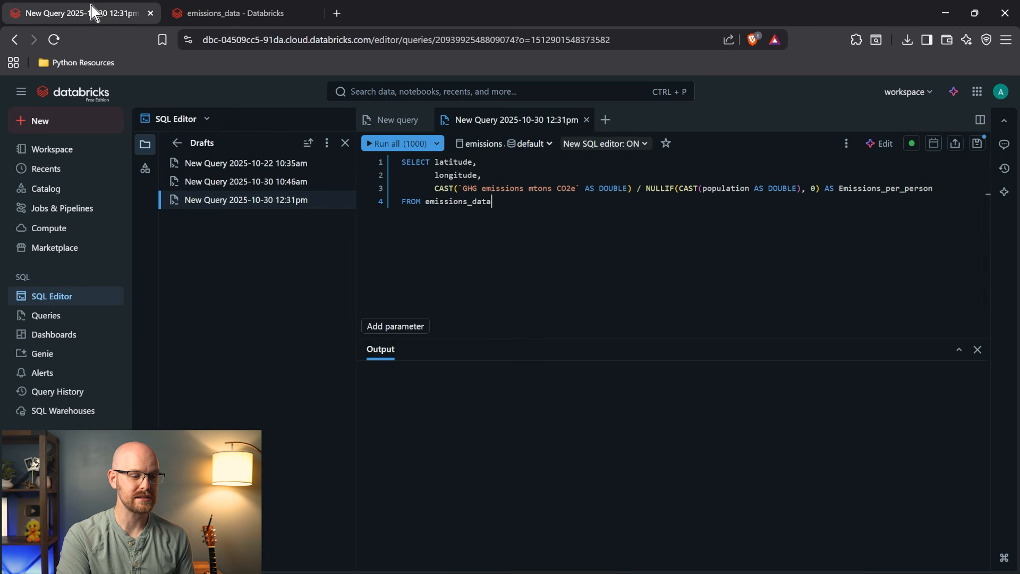
{"action": "left_click", "coordinate": [391, 143]}
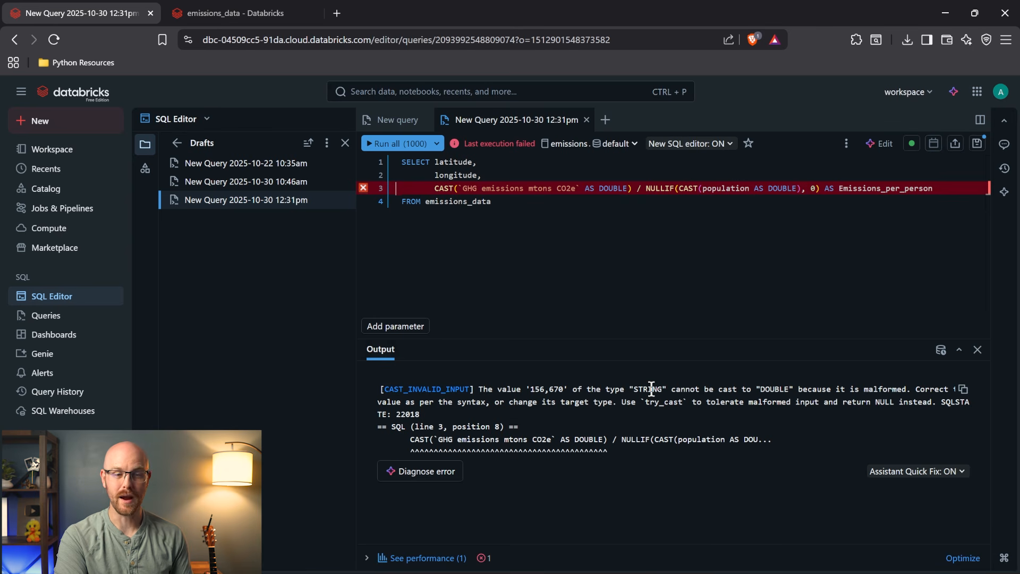
{"action": "left_click", "coordinate": [255, 15]}
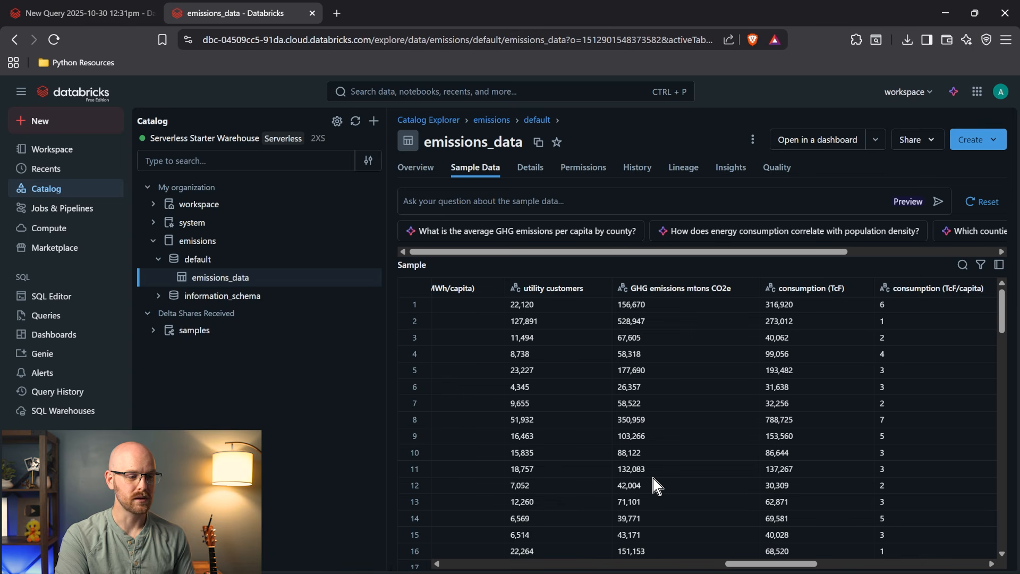
{"action": "left_click", "coordinate": [99, 16]}
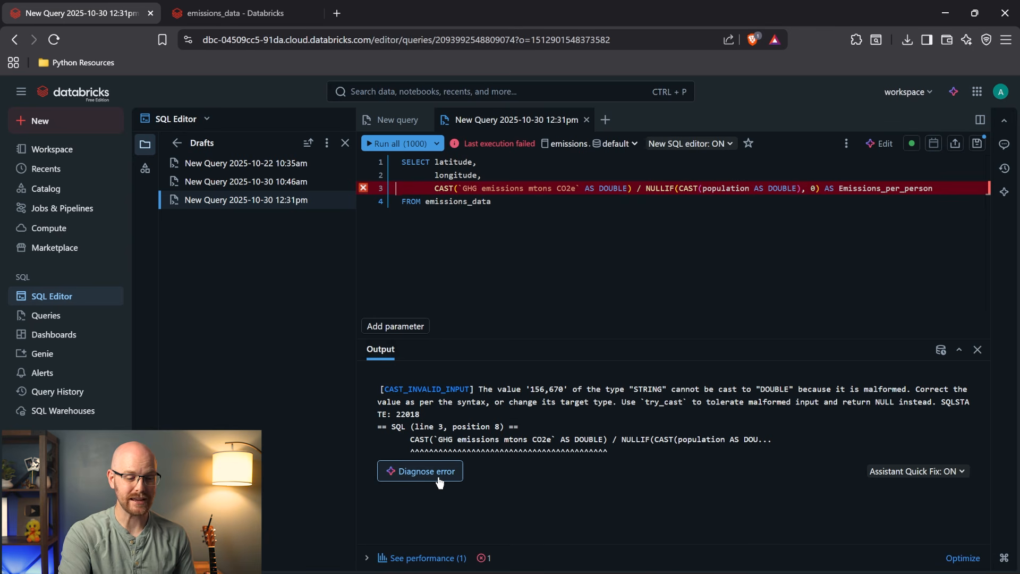
{"action": "left_click", "coordinate": [424, 470]}
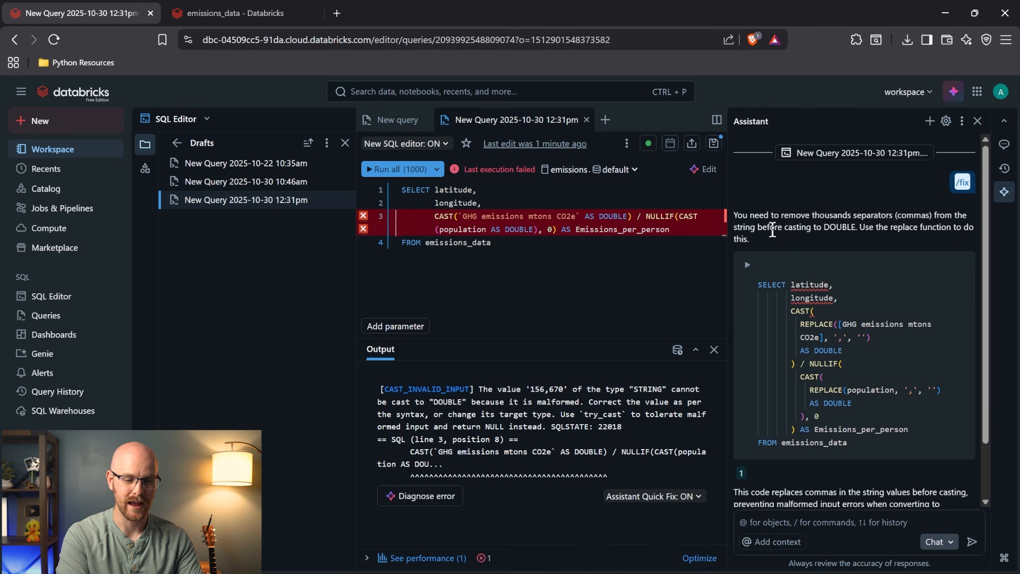
Replace the query with the Assistant's suggested code that strips commas before casting, and close the Assistant.
{"action": "scroll", "coordinate": [876, 239], "scroll_direction": "down", "scroll_amount": 1}
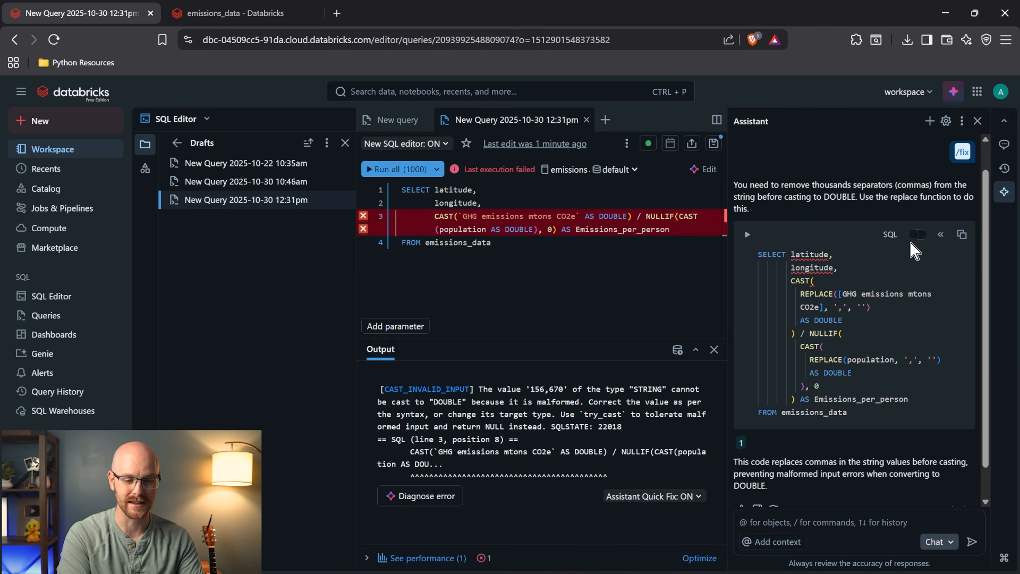
{"action": "left_click", "coordinate": [939, 235]}
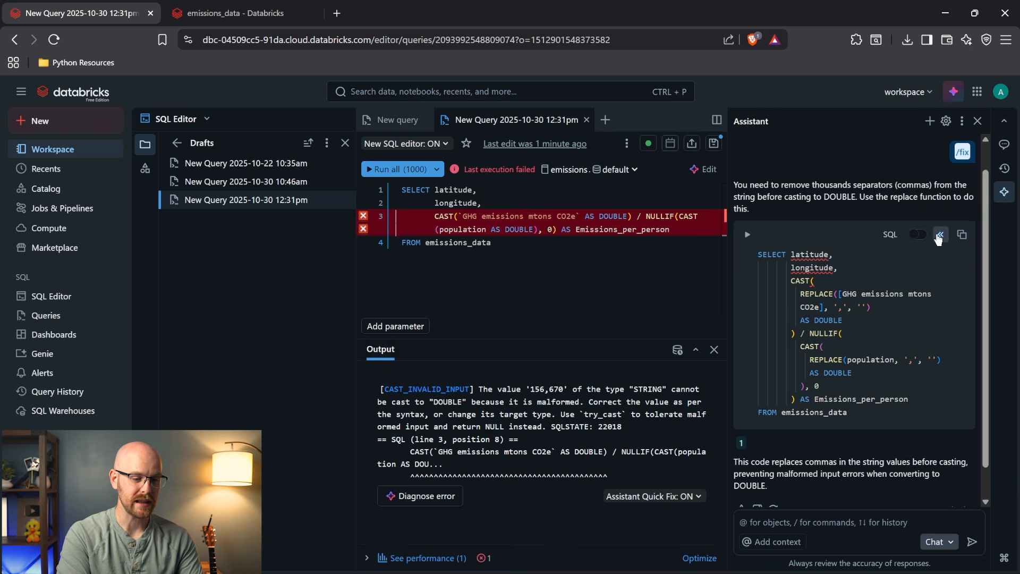
{"action": "left_click", "coordinate": [976, 123]}
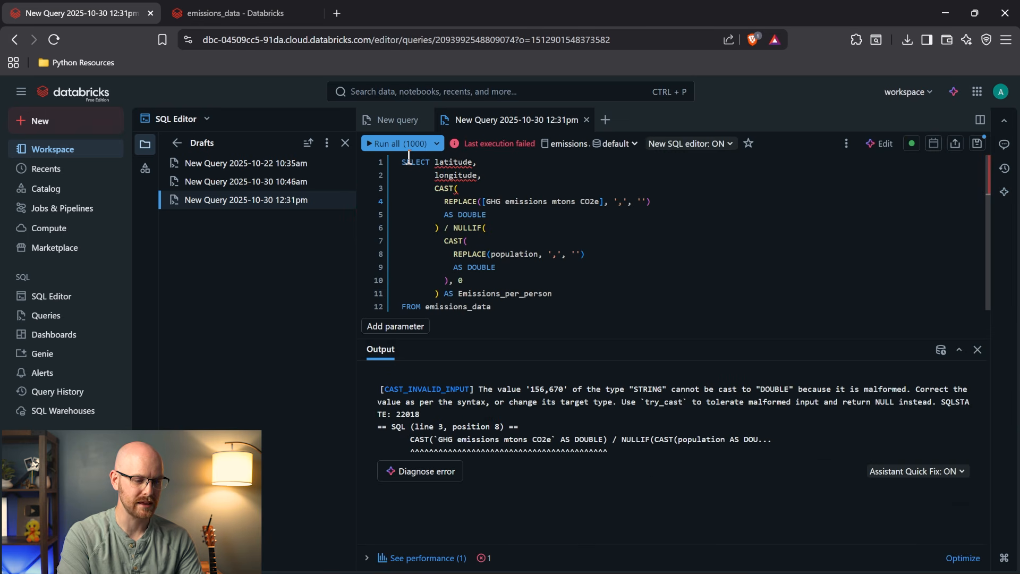
Undo the Assistant's code replacement to compare it with the earlier CAST expression, and restore the replacement.
{"action": "left_click_drag", "start_coordinate": [485, 177], "coordinate": [436, 166]}
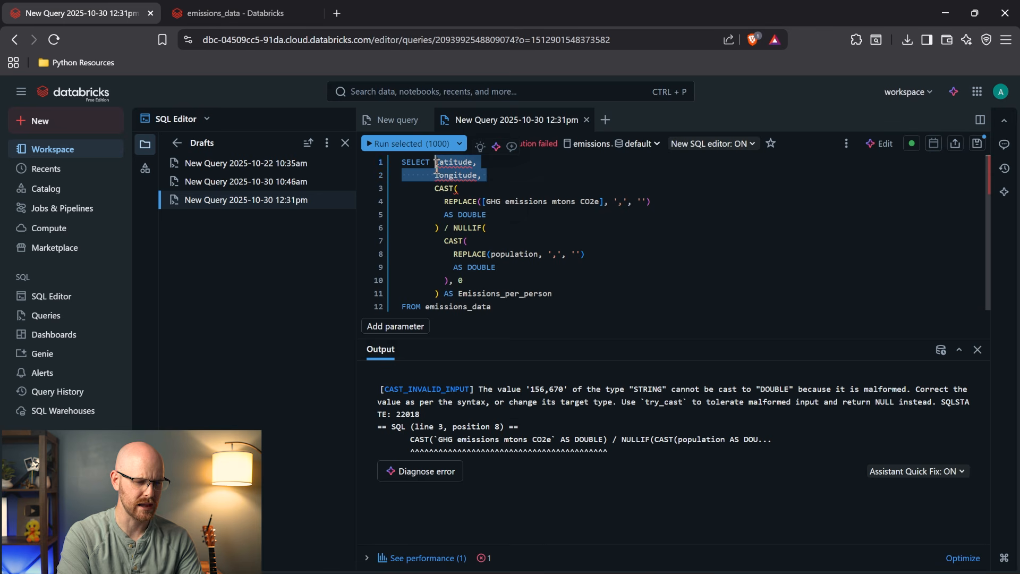
{"action": "left_click", "coordinate": [507, 249]}
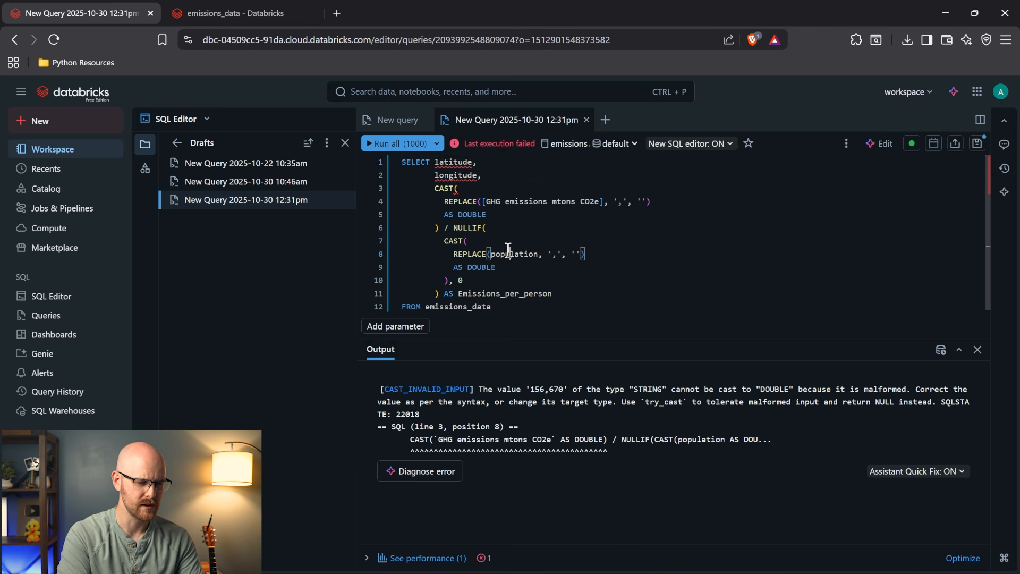
{"action": "key", "text": "ctrl+z"}
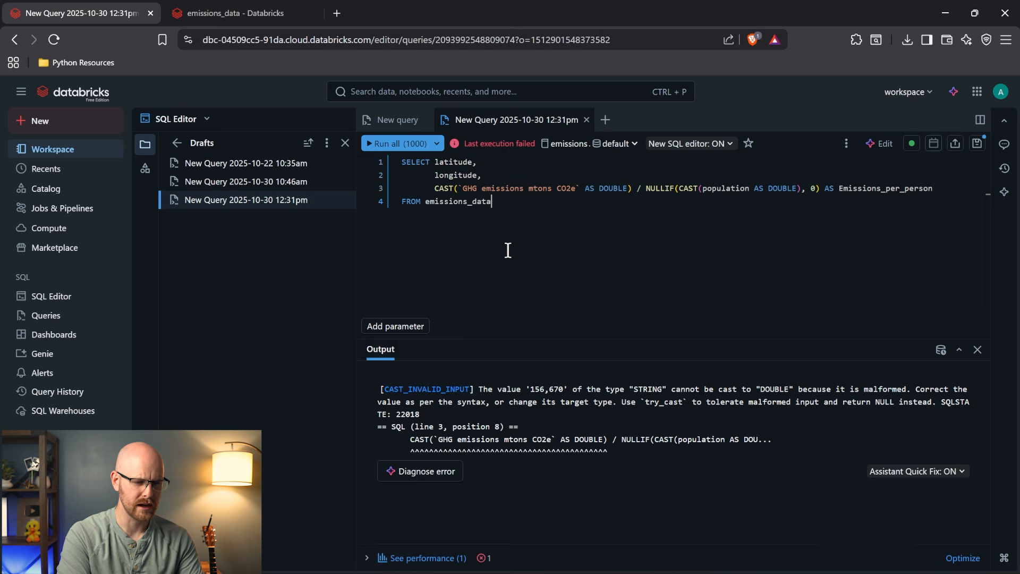
{"action": "left_click_drag", "start_coordinate": [486, 176], "coordinate": [435, 166]}
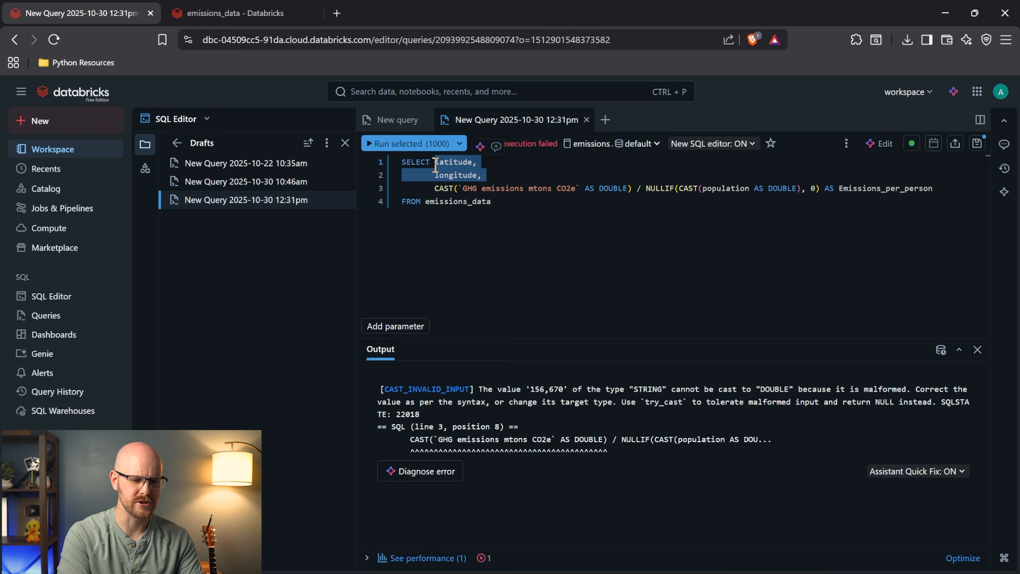
{"action": "left_click", "coordinate": [434, 188]}
{"action": "left_click", "coordinate": [934, 190], "text": "shift"}
{"action": "left_click", "coordinate": [824, 205]}
{"action": "key", "text": "ctrl+y"}
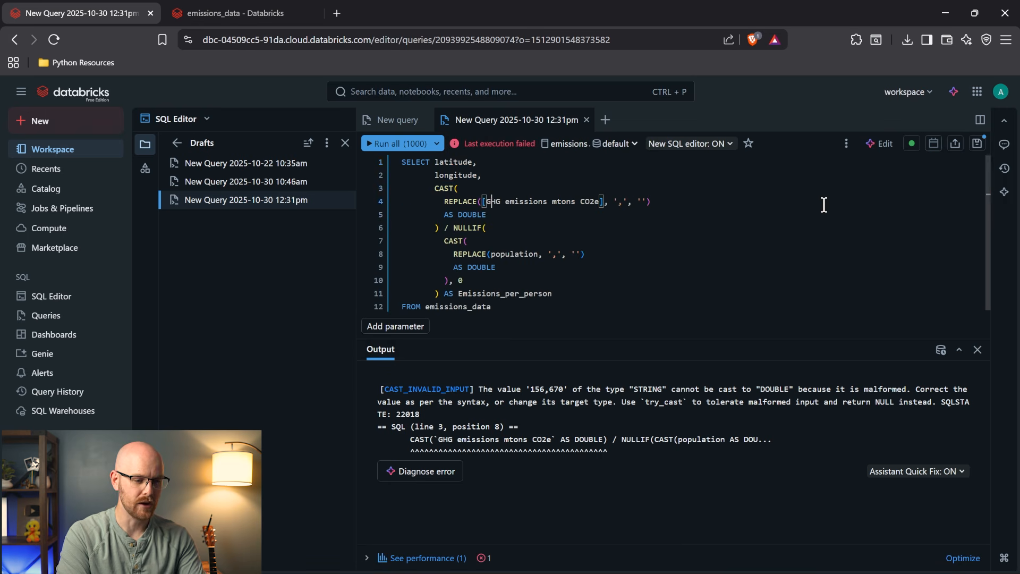
Have the AI edit the query with "i don't want latitude and longitude i want the county and the population for those columns" and accept the suggestion.
{"action": "left_click", "coordinate": [592, 229]}
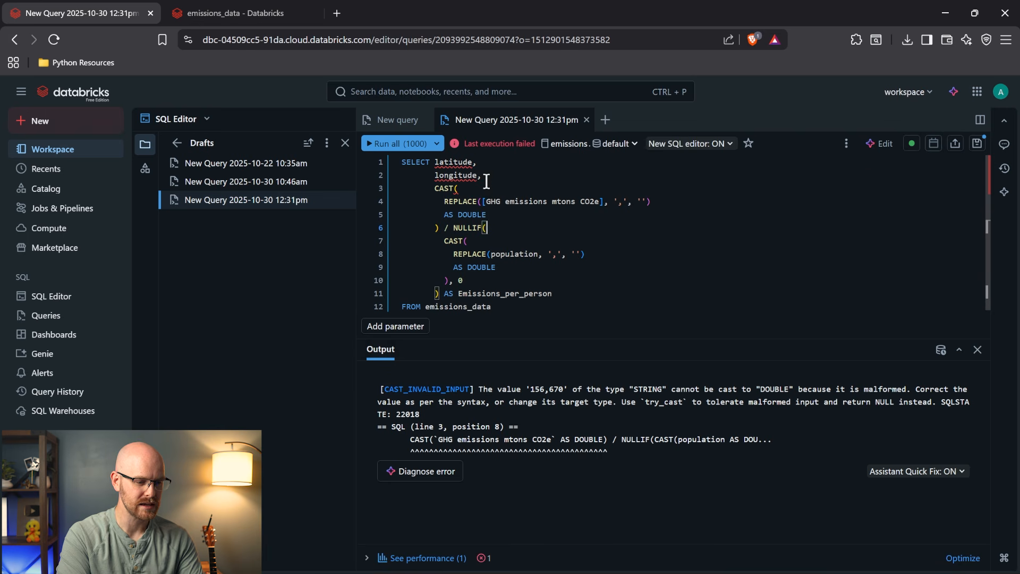
{"action": "left_click", "coordinate": [885, 153]}
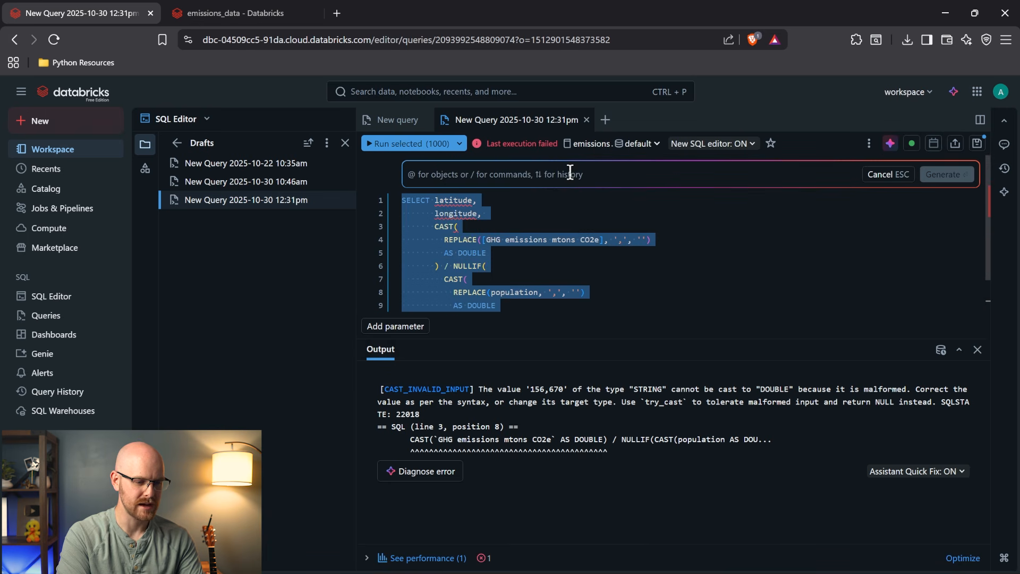
{"action": "type", "text": "i don't want latitude and longitude i want the county"}
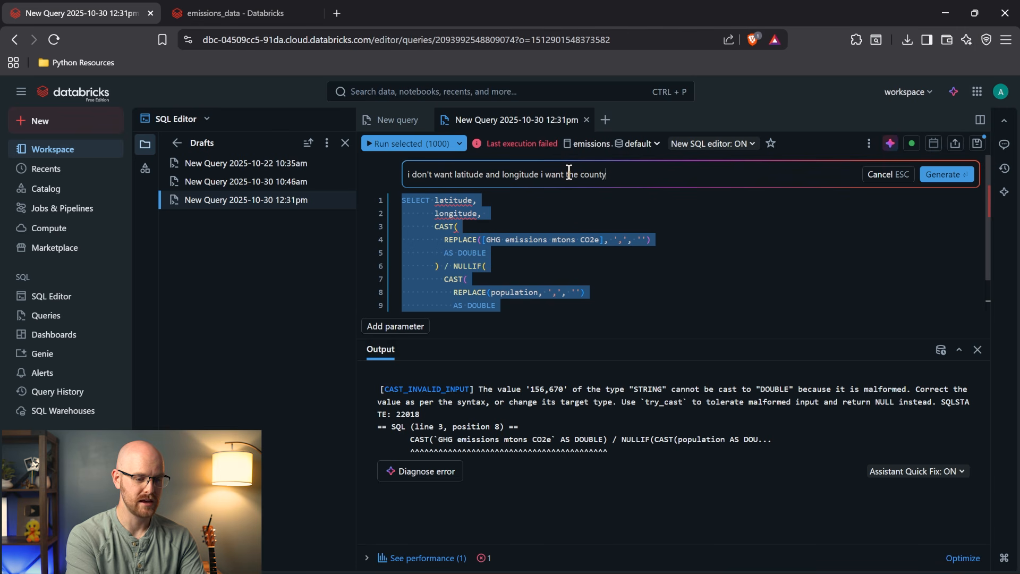
{"action": "type", "text": "popul"}
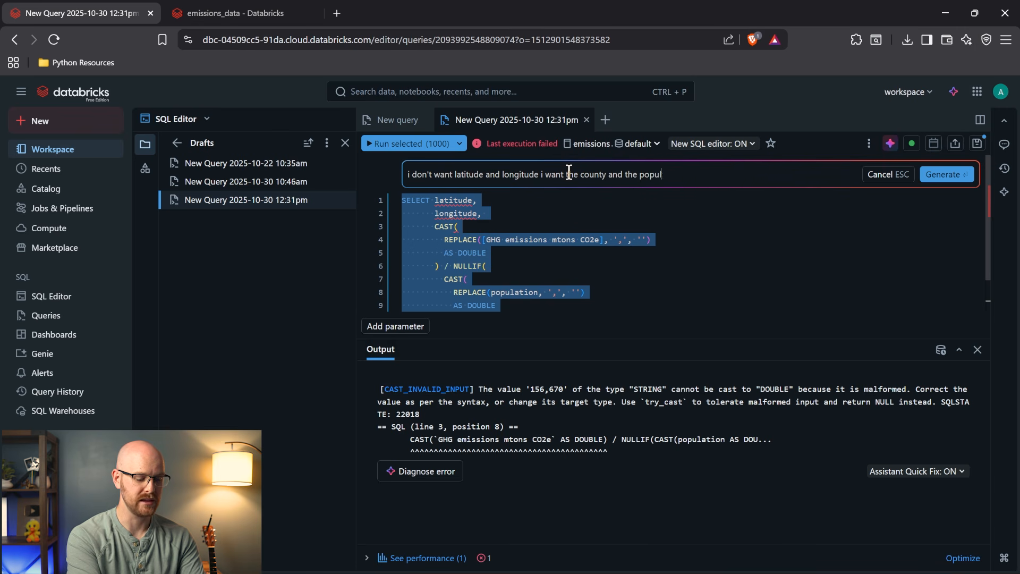
{"action": "type", "text": "ation for those colum"}
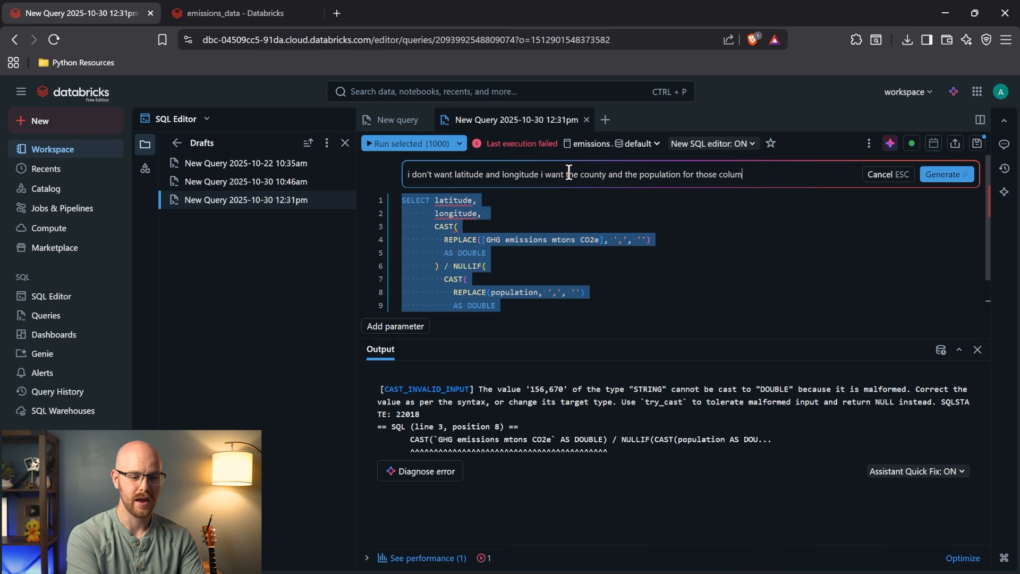
{"action": "type", "text": "ns"}
{"action": "key", "text": "Return"}
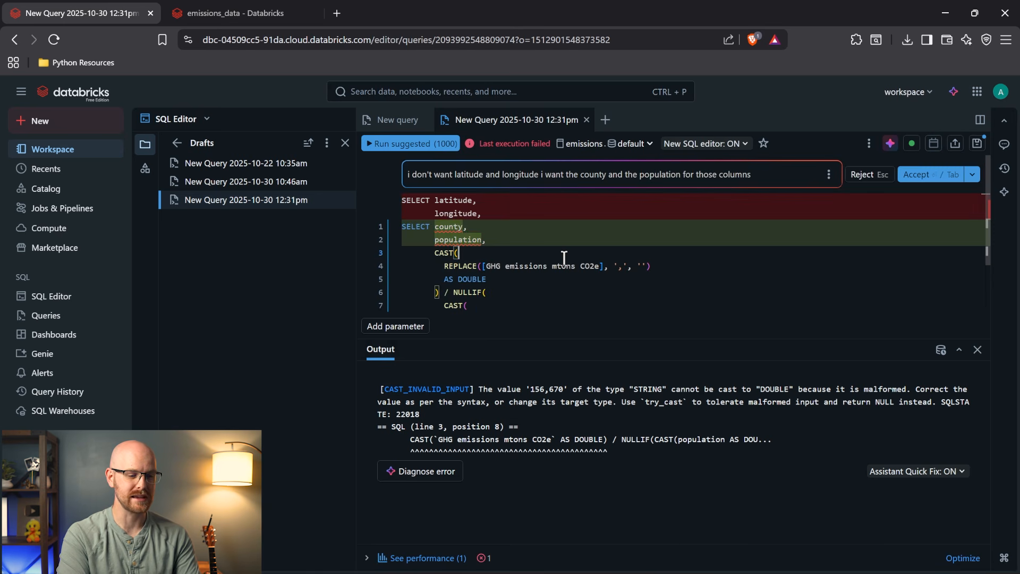
{"action": "left_click", "coordinate": [921, 175]}
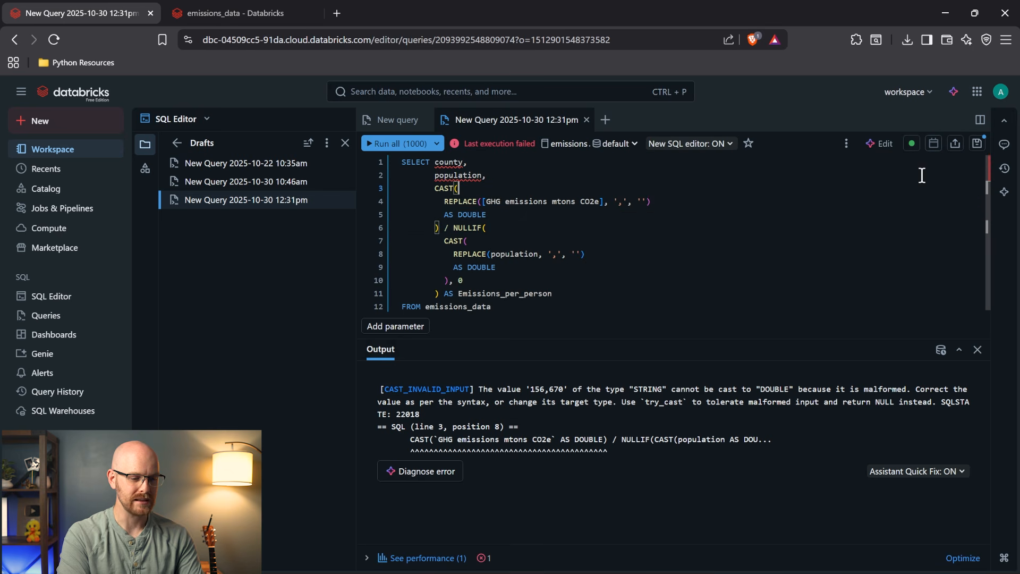
Run the edited query and inspect the flagged REPLACE line and the county column in the SELECT list.
{"action": "left_click", "coordinate": [389, 146]}
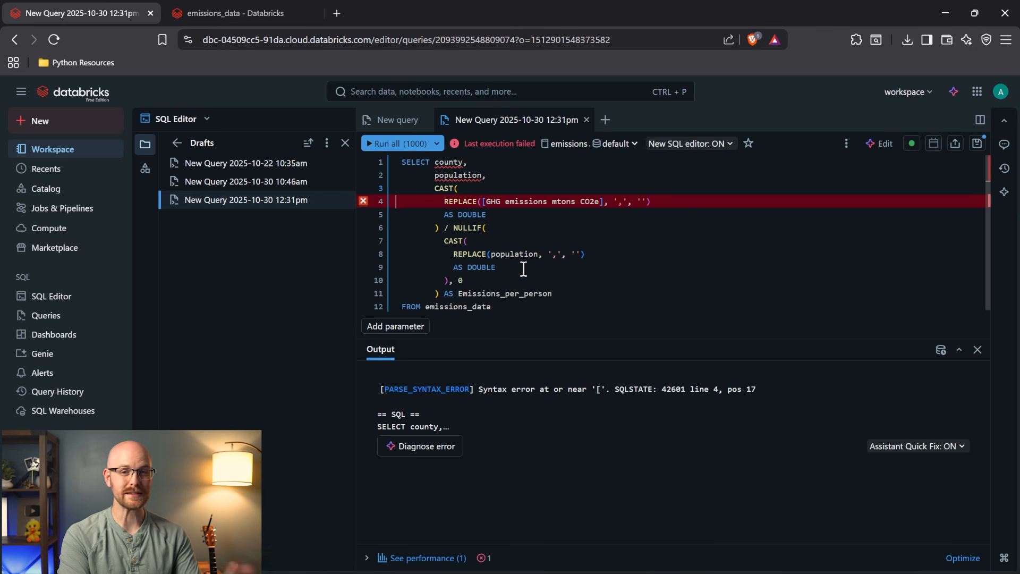
{"action": "left_click", "coordinate": [542, 202]}
{"action": "double_click", "coordinate": [449, 162]}
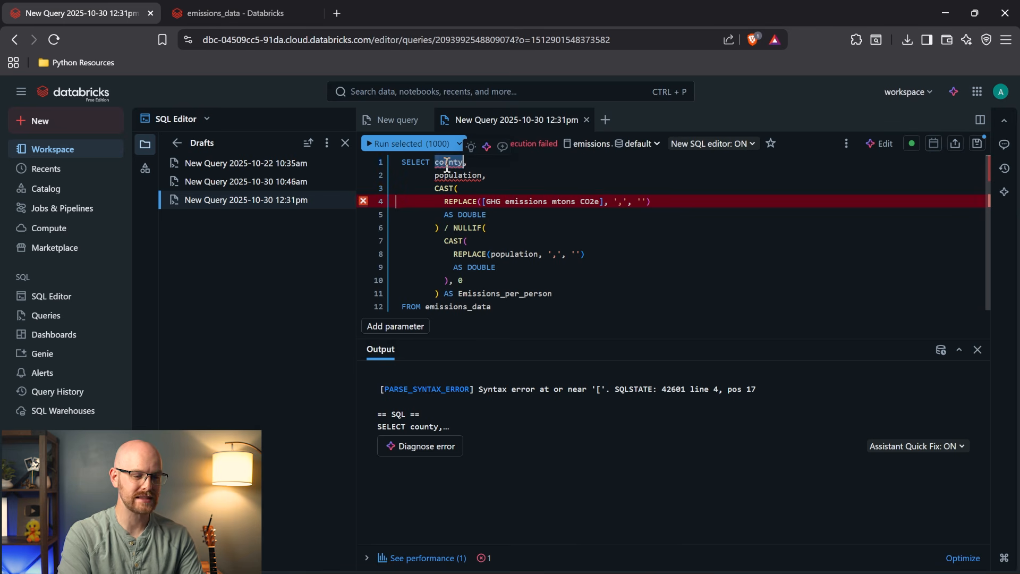
{"action": "double_click", "coordinate": [450, 187]}
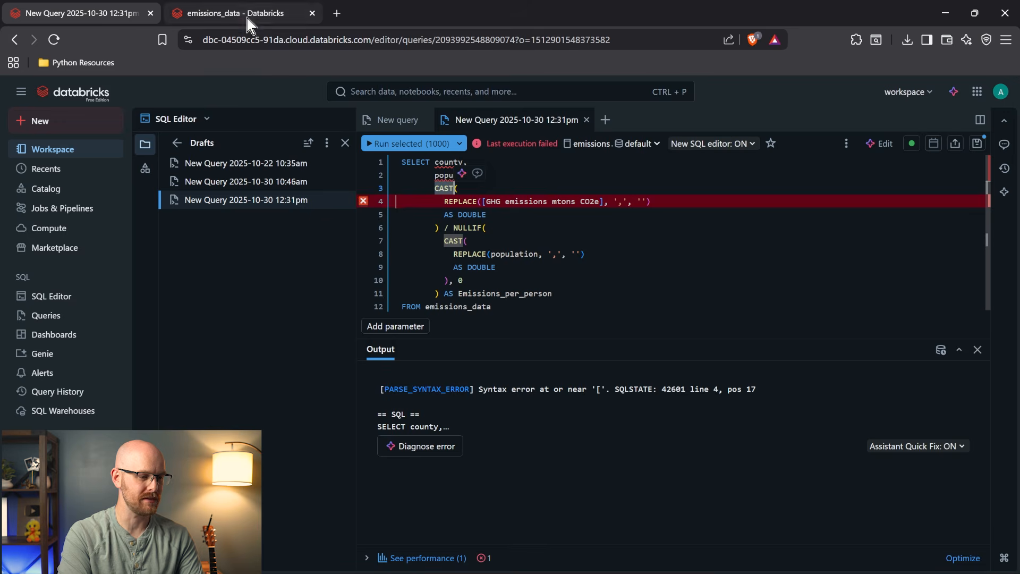
Replace county in the SELECT list with the county_state_name column name copied from the emissions_data sample data.
{"action": "left_click", "coordinate": [265, 14]}
{"action": "scroll", "coordinate": [525, 378], "scroll_direction": "left", "scroll_amount": 5}
{"action": "scroll", "coordinate": [525, 379], "scroll_direction": "left", "scroll_amount": 8}
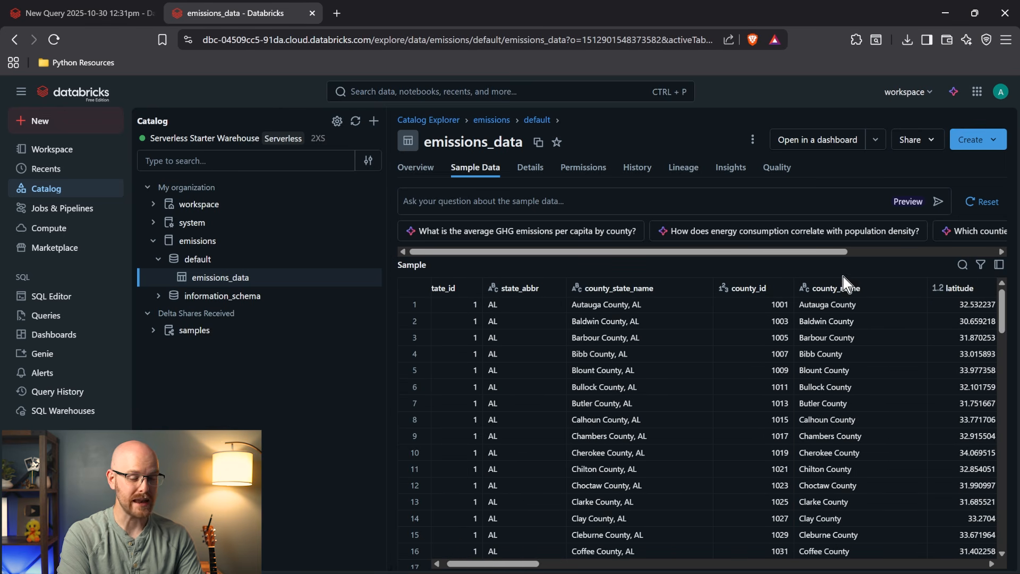
{"action": "scroll", "coordinate": [616, 311], "scroll_direction": "left", "scroll_amount": 1}
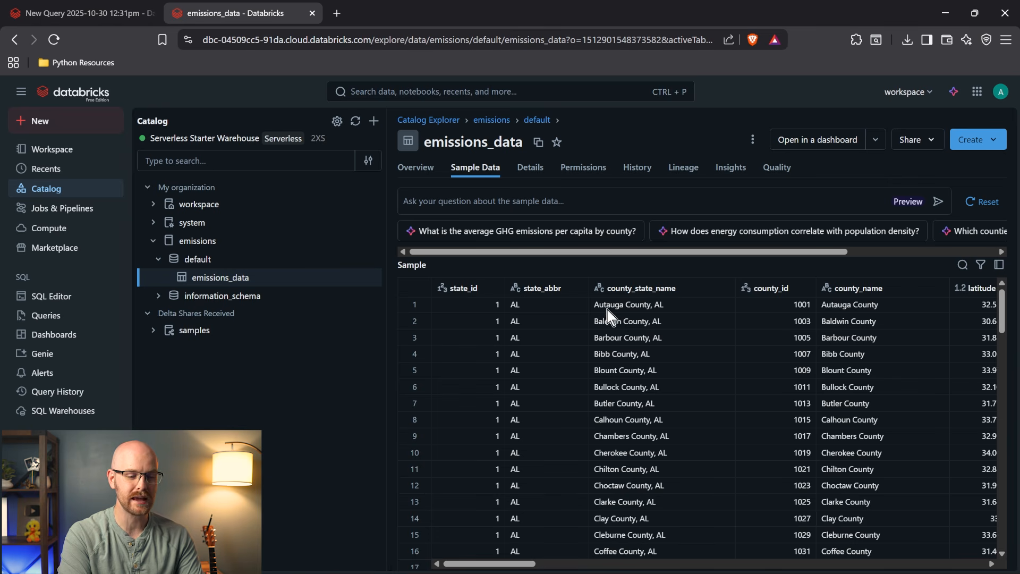
{"action": "right_click", "coordinate": [649, 288]}
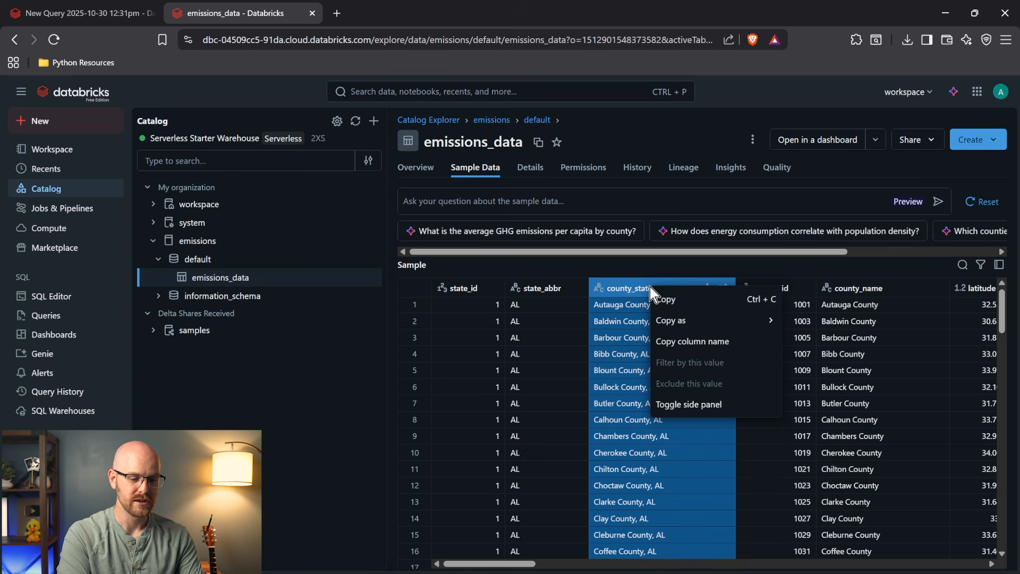
{"action": "left_click", "coordinate": [694, 341]}
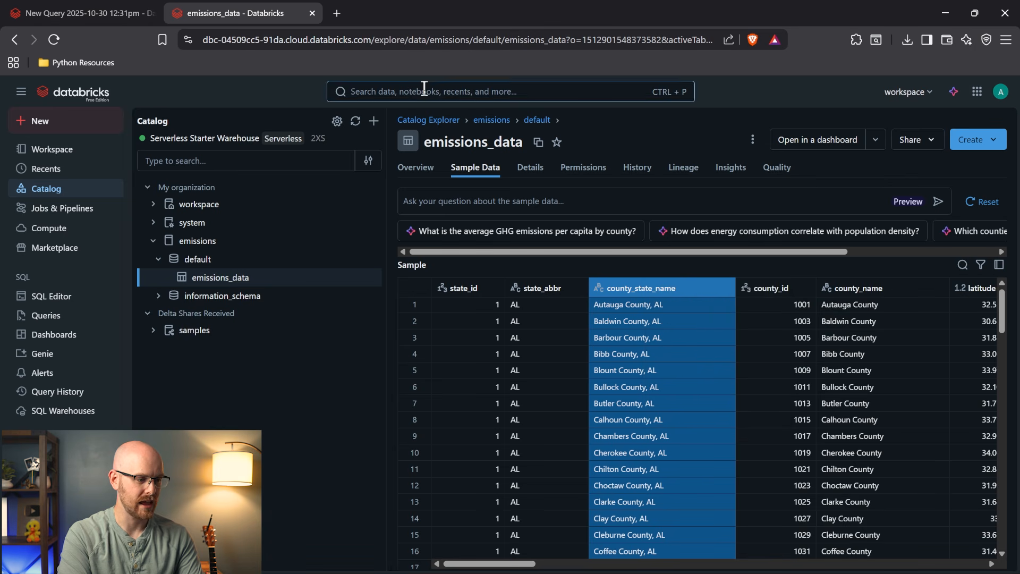
{"action": "left_click", "coordinate": [74, 8]}
{"action": "double_click", "coordinate": [452, 162]}
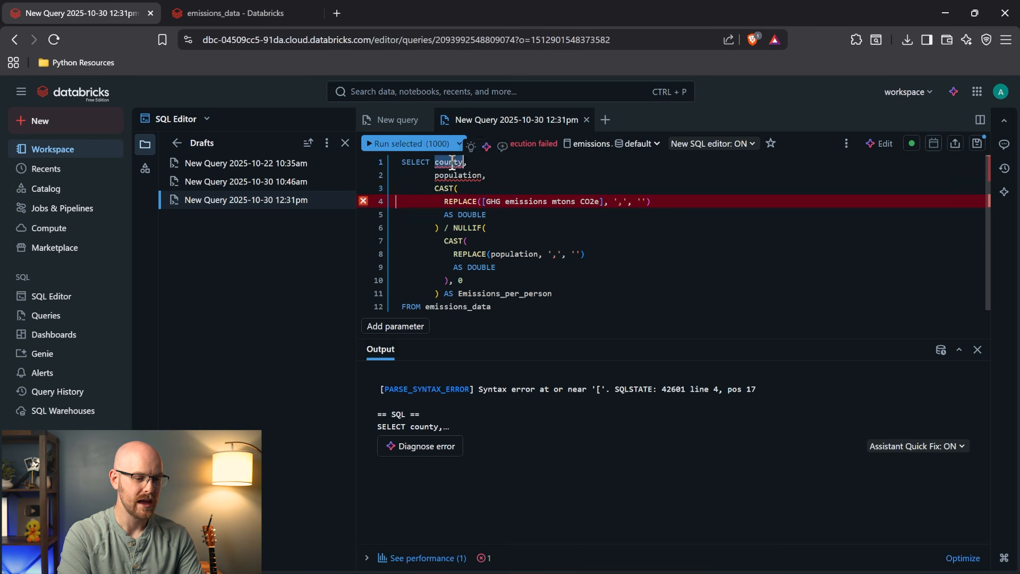
{"action": "key", "text": "ctrl+v"}
{"action": "left_click", "coordinate": [474, 188]}
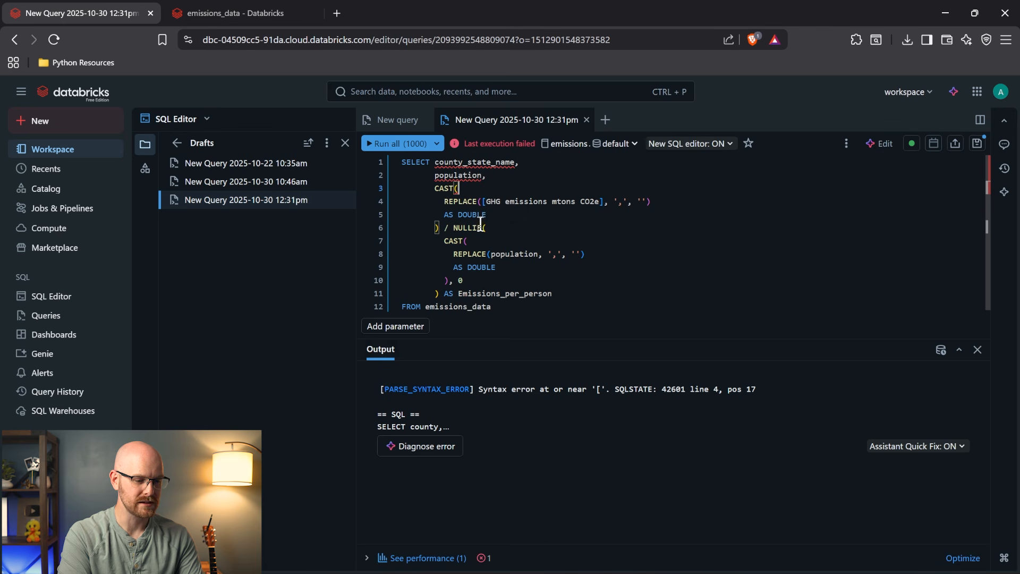
Enclose GHG emissions mtons CO2e in backticks instead of square brackets within the first REPLACE, and run the query.
{"action": "left_click", "coordinate": [484, 201]}
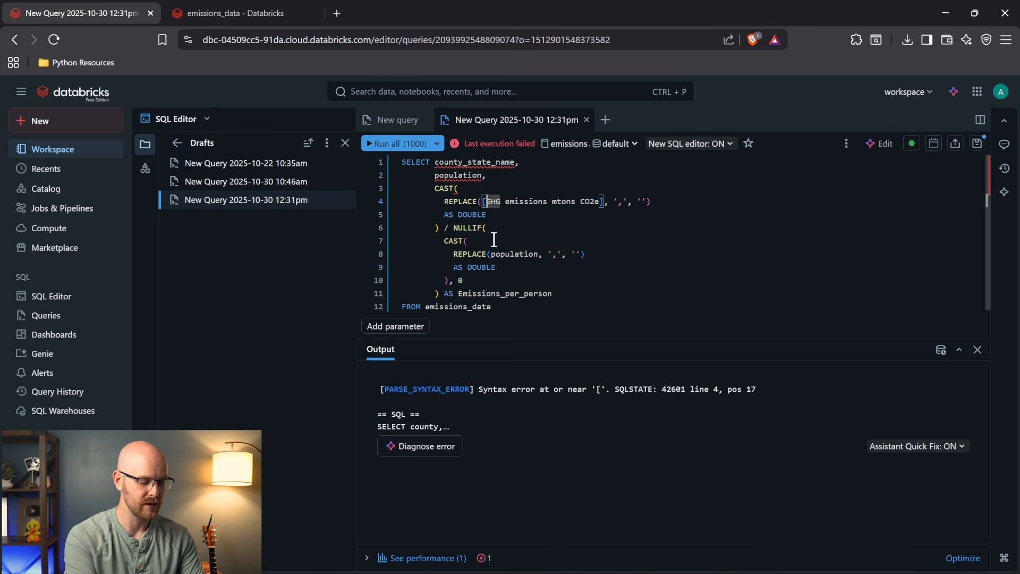
{"action": "key", "text": "BackSpace"}
{"action": "type", "text": "`"}
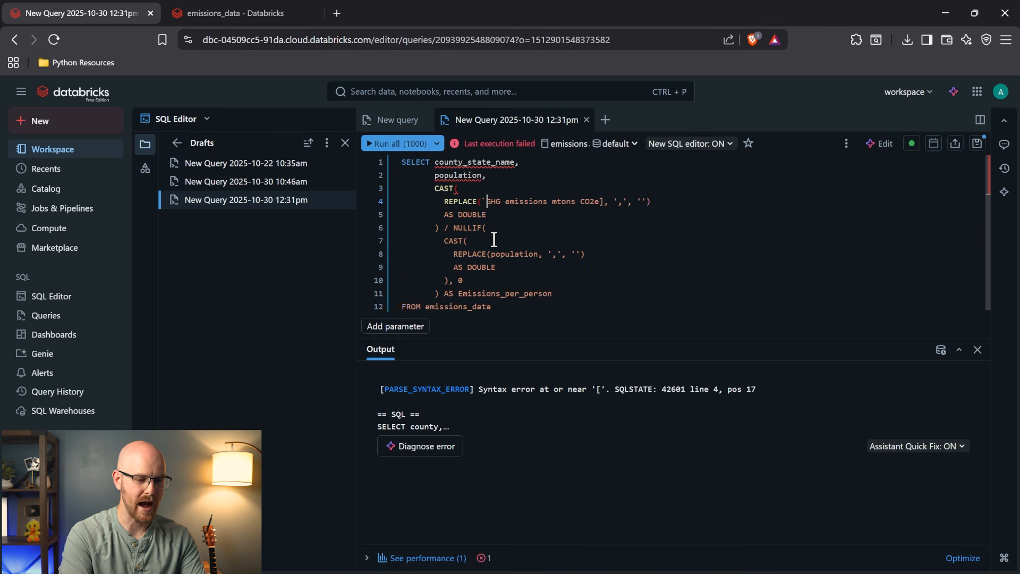
{"action": "left_click", "coordinate": [604, 204]}
{"action": "key", "text": "BackSpace"}
{"action": "type", "text": "``"}
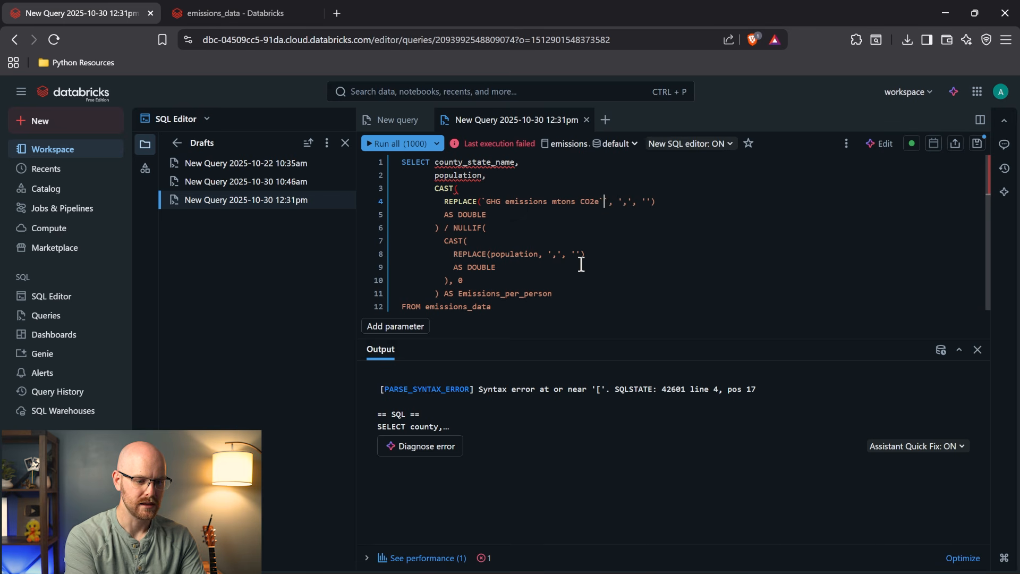
{"action": "key", "text": "BackSpace"}
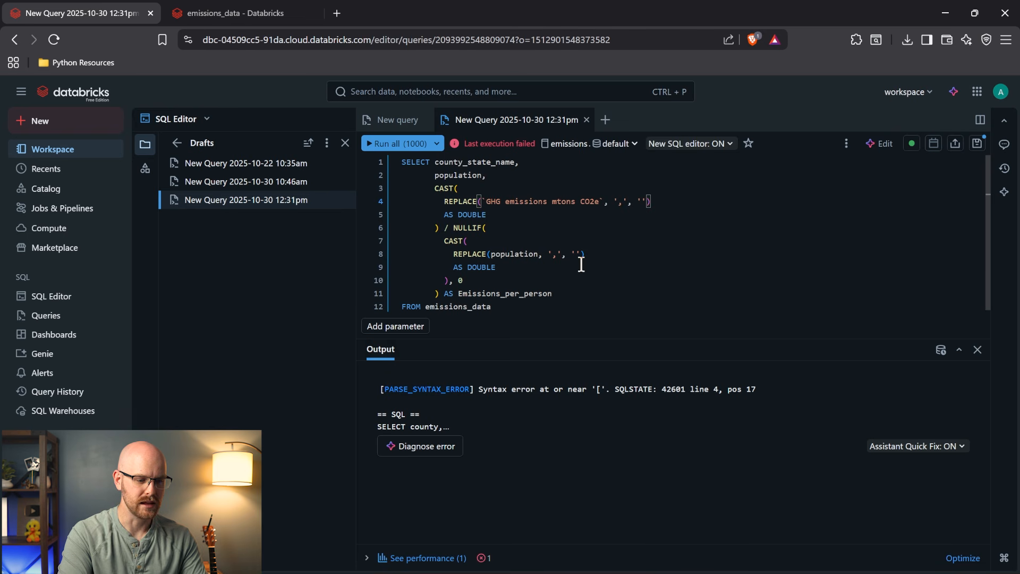
{"action": "left_click", "coordinate": [538, 311]}
{"action": "left_click", "coordinate": [394, 145]}
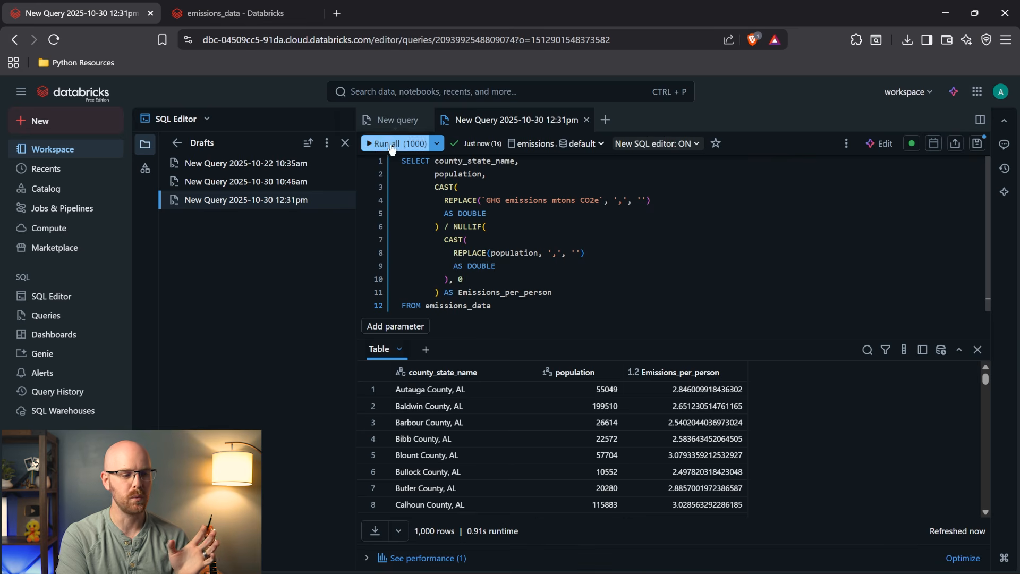
Check the county and coordinate columns in the emissions_data sample data and return to the query.
{"action": "left_click", "coordinate": [292, 11]}
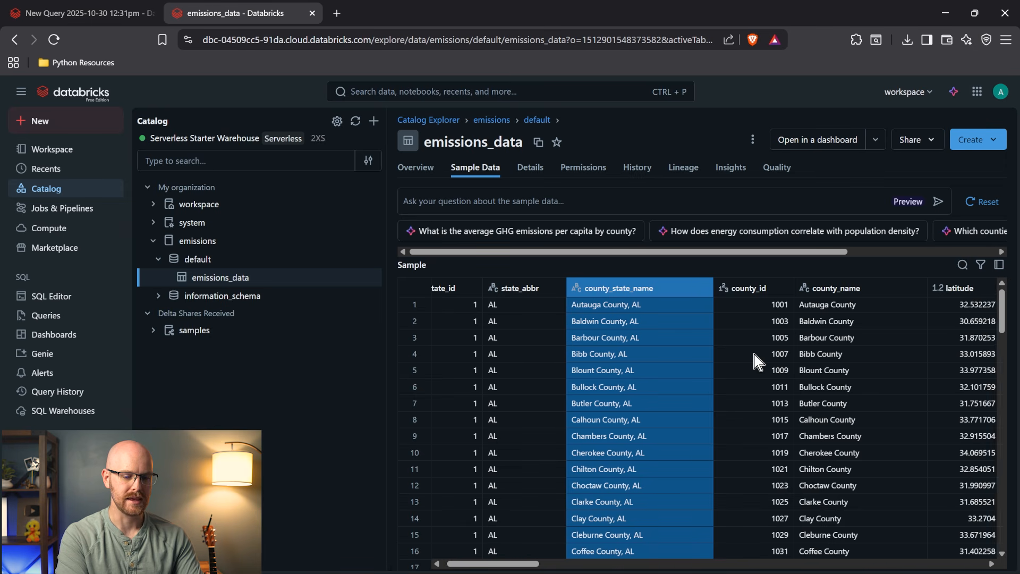
{"action": "scroll", "coordinate": [754, 353], "scroll_direction": "right", "scroll_amount": 2}
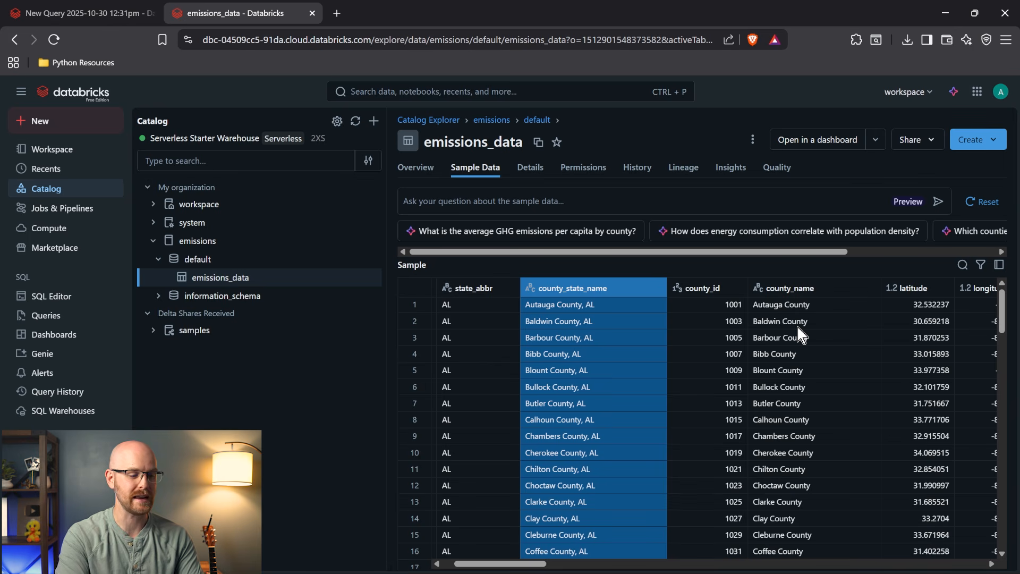
{"action": "left_click", "coordinate": [96, 12]}
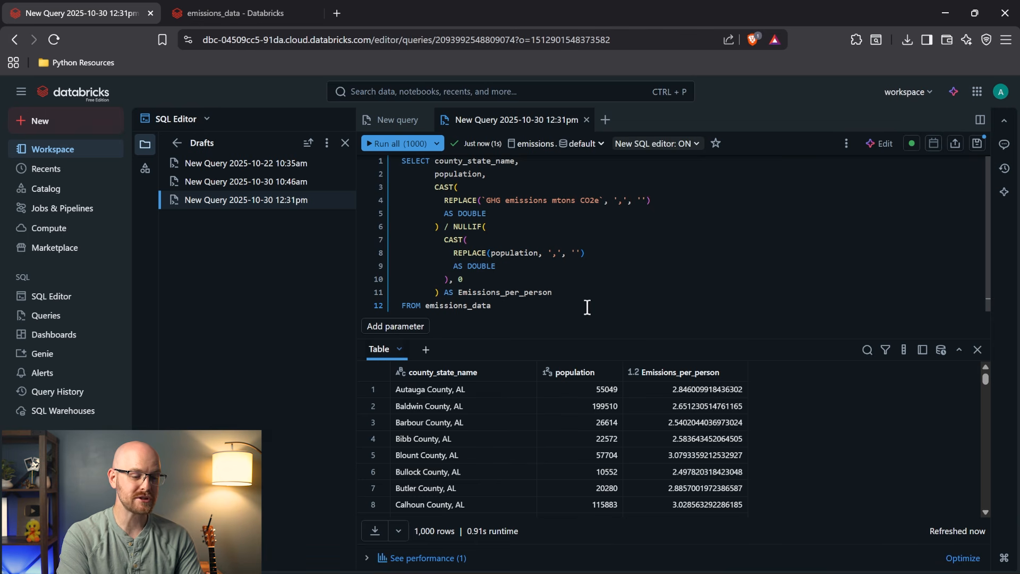
Sort the query with ORDER BY emissions_per_person DESC after the FROM clause and run it.
{"action": "left_click", "coordinate": [526, 305]}
{"action": "key", "text": "Return"}
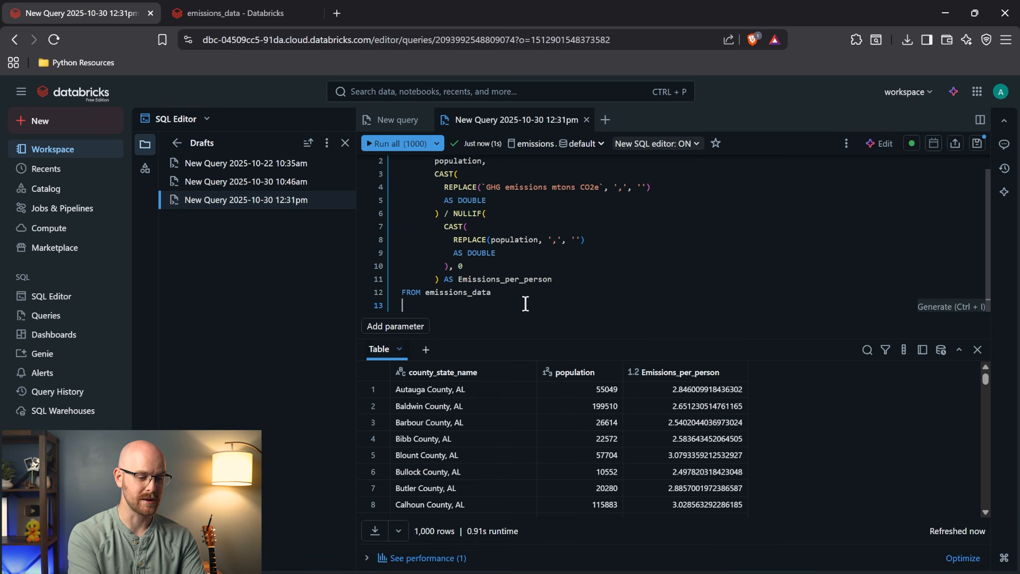
{"action": "type", "text": "ORDER BY em"}
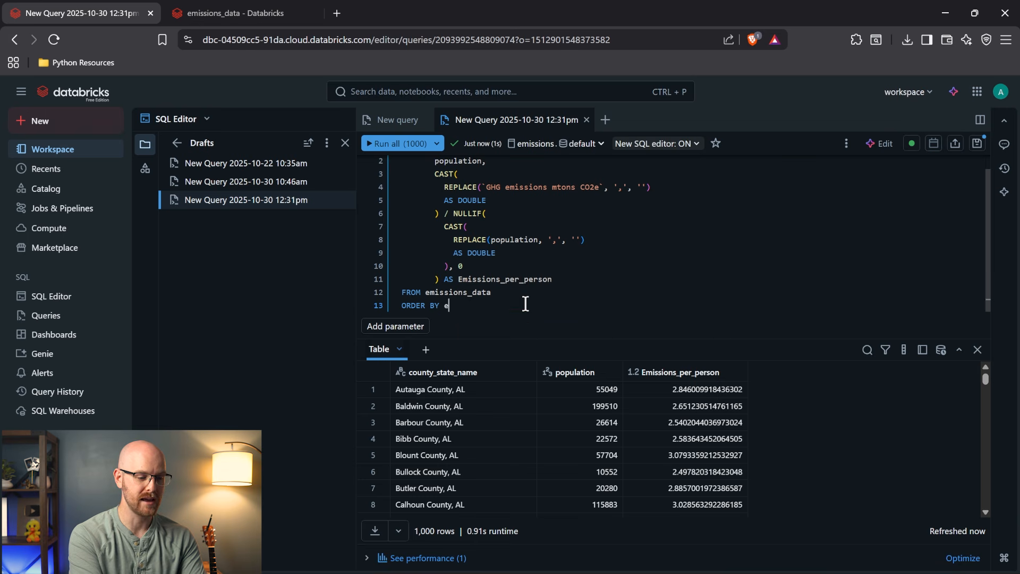
{"action": "key", "text": "Tab"}
{"action": "type", "text": "DESC"}
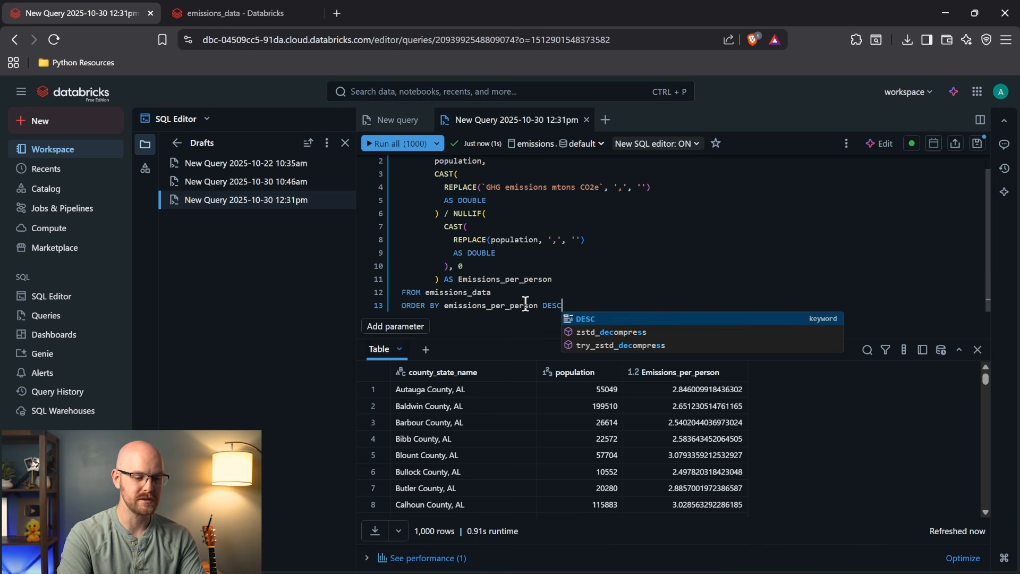
{"action": "left_click", "coordinate": [385, 145]}
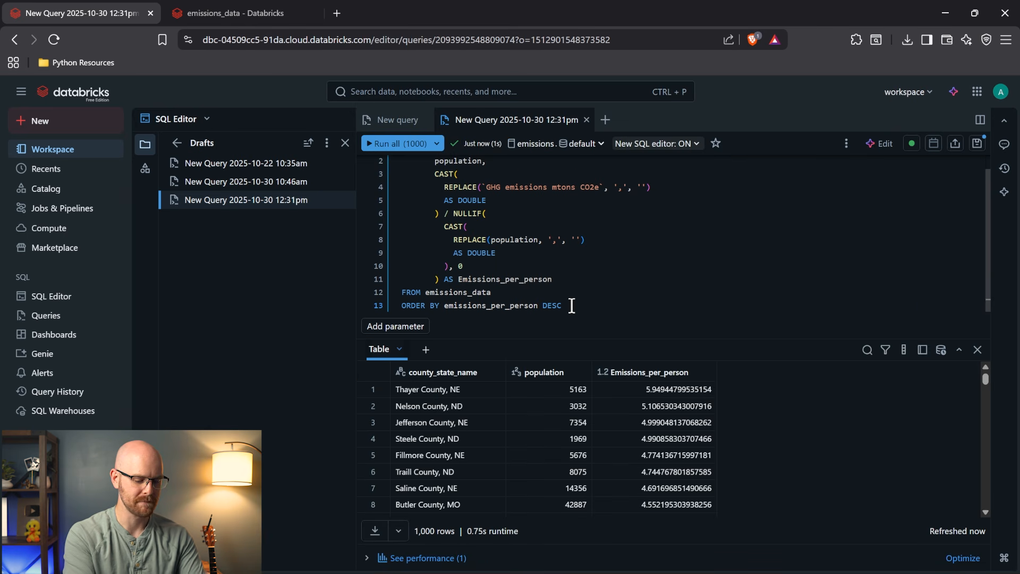
Add LIMIT 10 at the end of the query, run it and review the returned counties.
{"action": "key", "text": "Return"}
{"action": "type", "text": "LIMIT 10"}
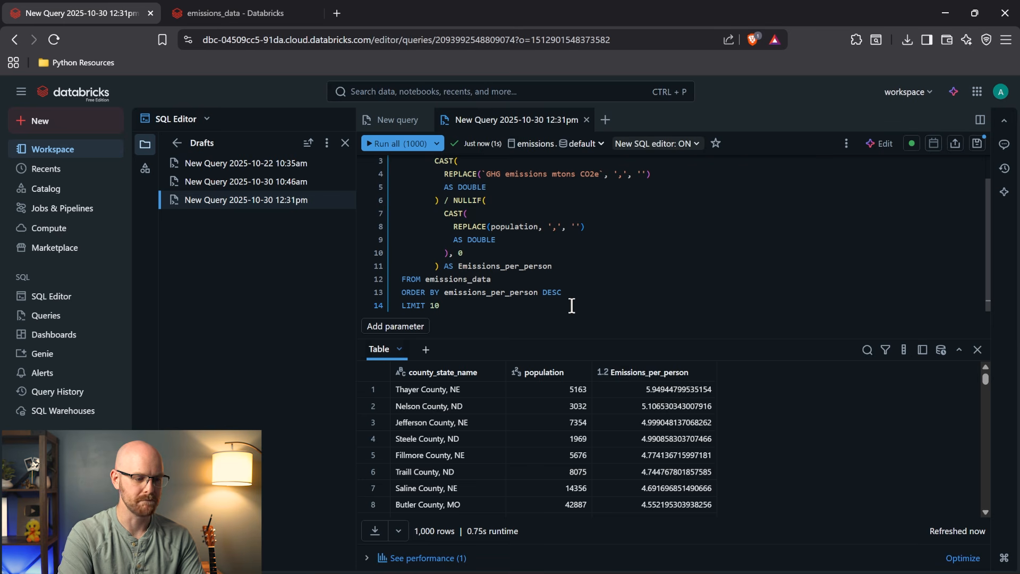
{"action": "left_click", "coordinate": [387, 144]}
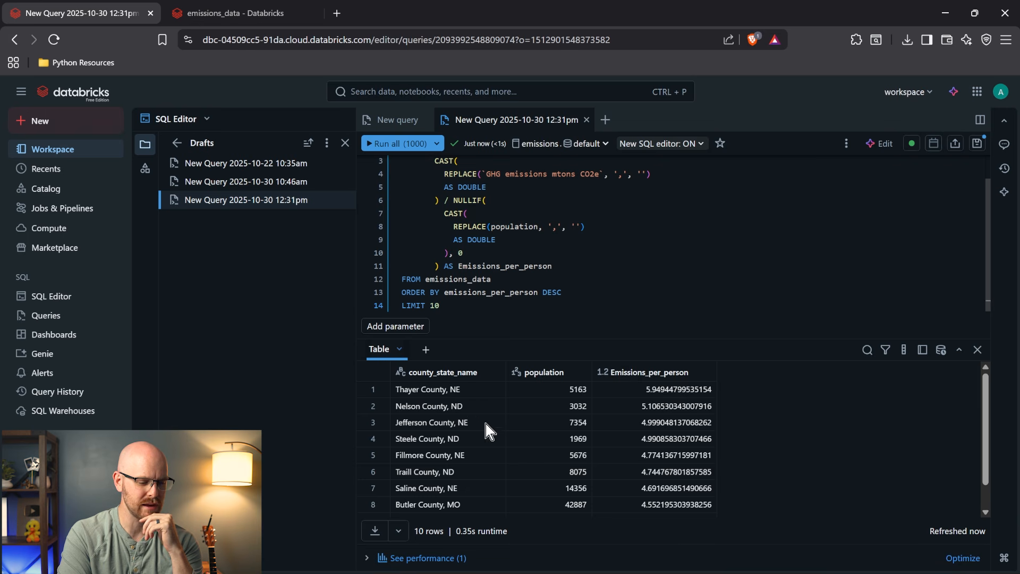
{"action": "scroll", "coordinate": [471, 468], "scroll_direction": "down", "scroll_amount": 1}
{"action": "scroll", "coordinate": [472, 469], "scroll_direction": "up", "scroll_amount": 1}
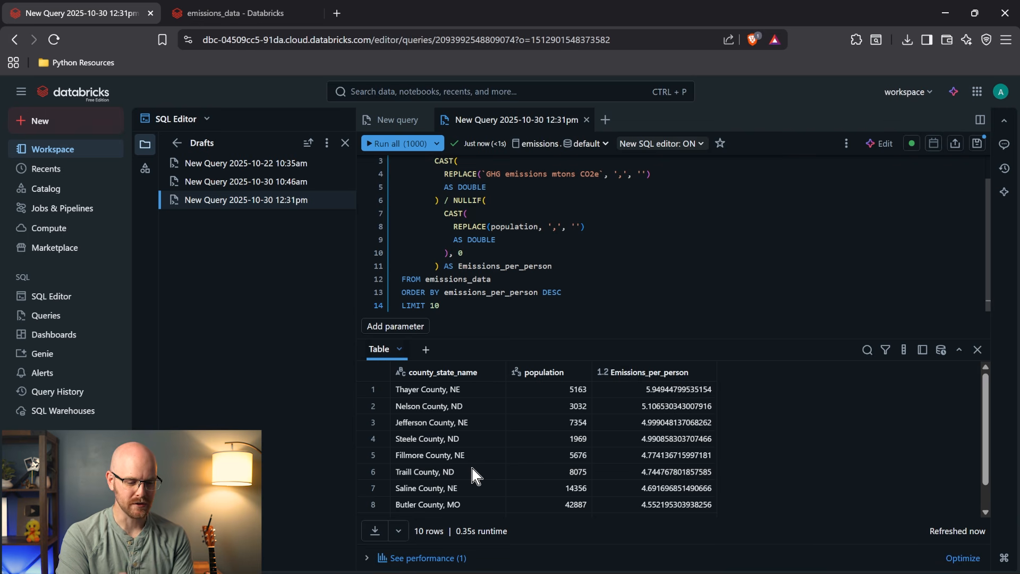
{"action": "scroll", "coordinate": [472, 468], "scroll_direction": "down", "scroll_amount": 1}
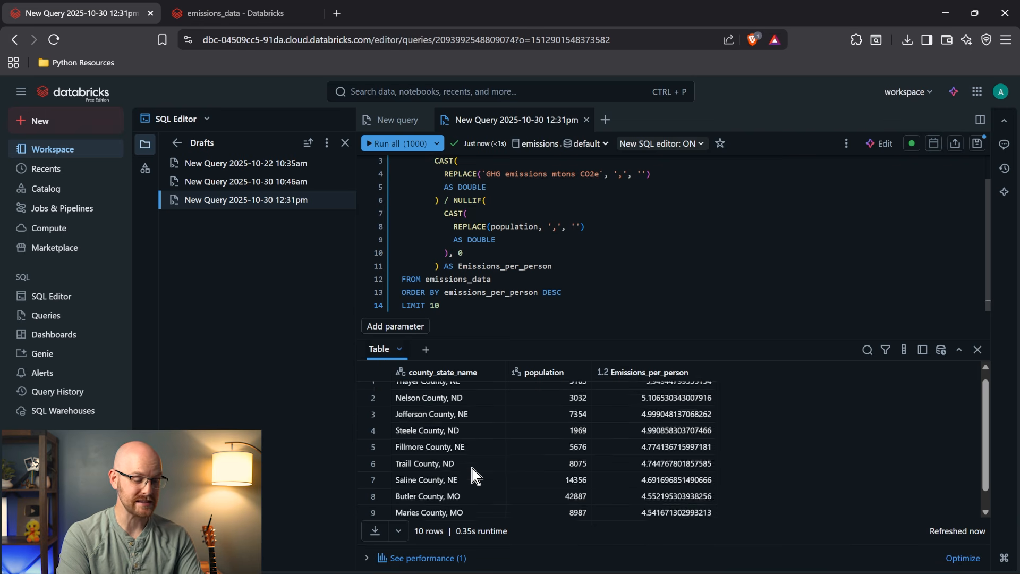
{"action": "scroll", "coordinate": [472, 468], "scroll_direction": "up", "scroll_amount": 1}
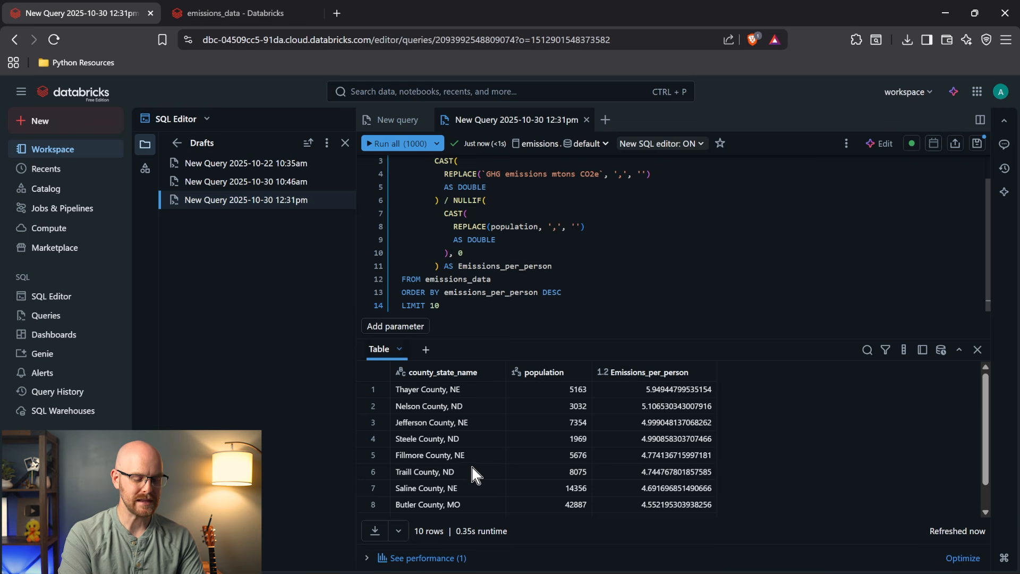
{"action": "scroll", "coordinate": [468, 457], "scroll_direction": "down", "scroll_amount": 1}
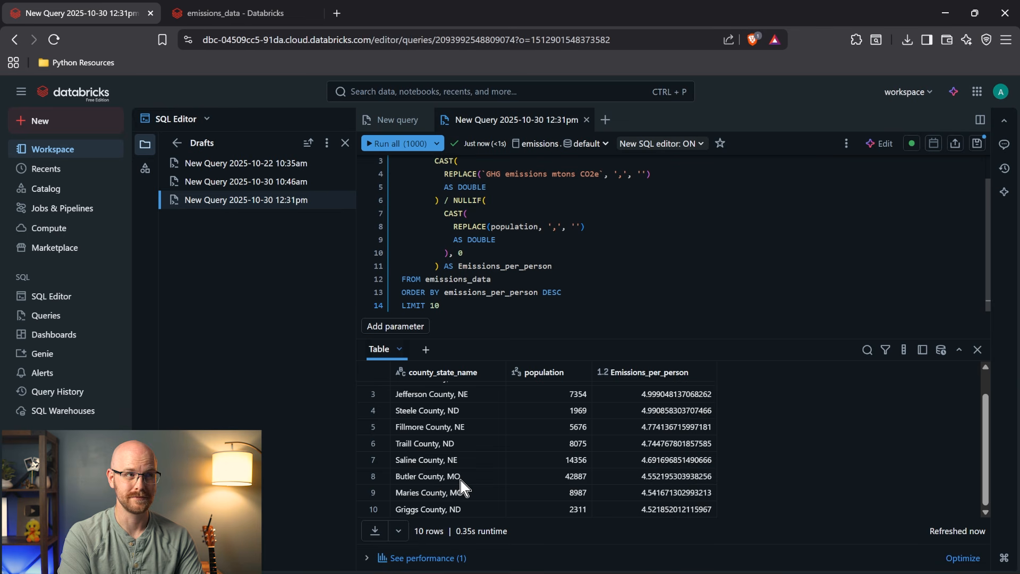
{"action": "scroll", "coordinate": [458, 478], "scroll_direction": "up", "scroll_amount": 1}
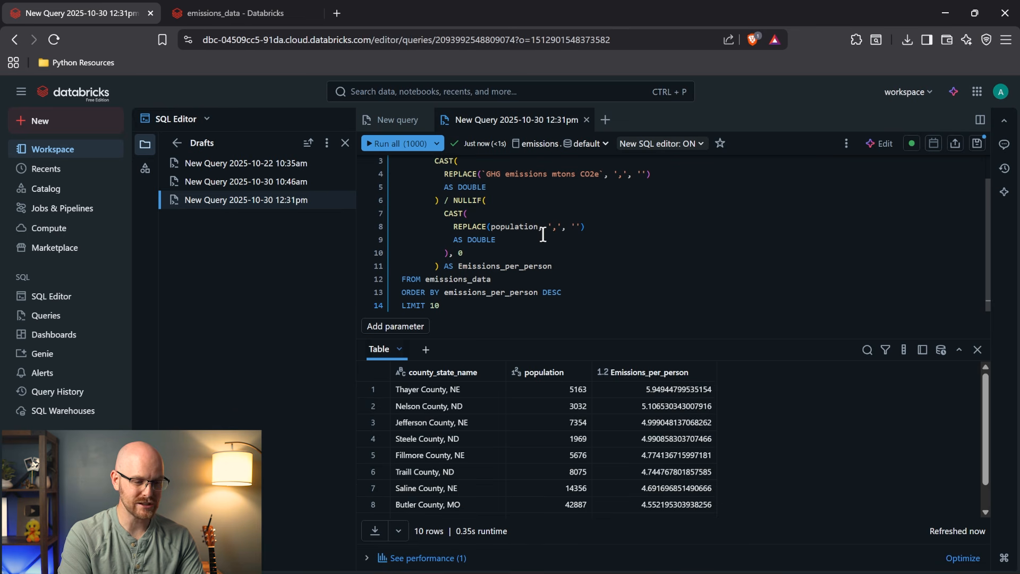
Copy the complete text of the emissions-per-person query, from SELECT through LIMIT 10.
{"action": "scroll", "coordinate": [542, 235], "scroll_direction": "up", "scroll_amount": 1}
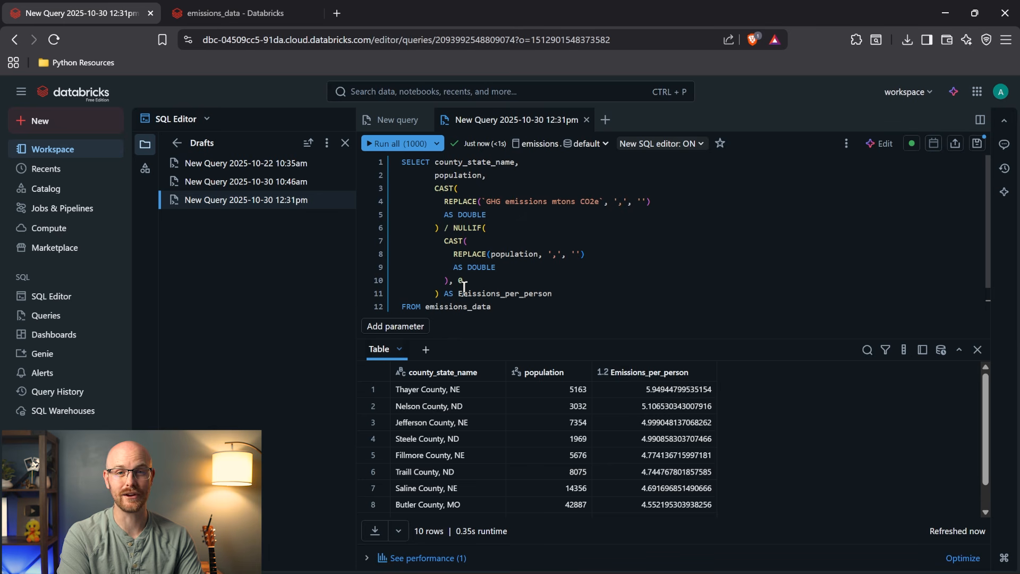
{"action": "scroll", "coordinate": [463, 287], "scroll_direction": "down", "scroll_amount": 1}
{"action": "key", "text": "ctrl+a"}
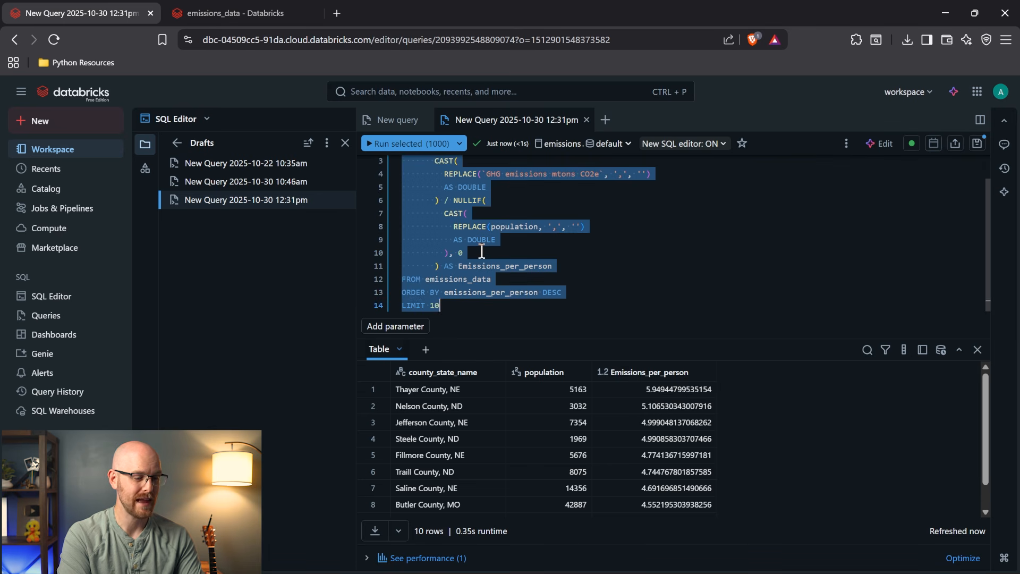
Open the Emissions Dashboard and place a new visualization widget beside the map.
{"action": "left_click", "coordinate": [80, 336]}
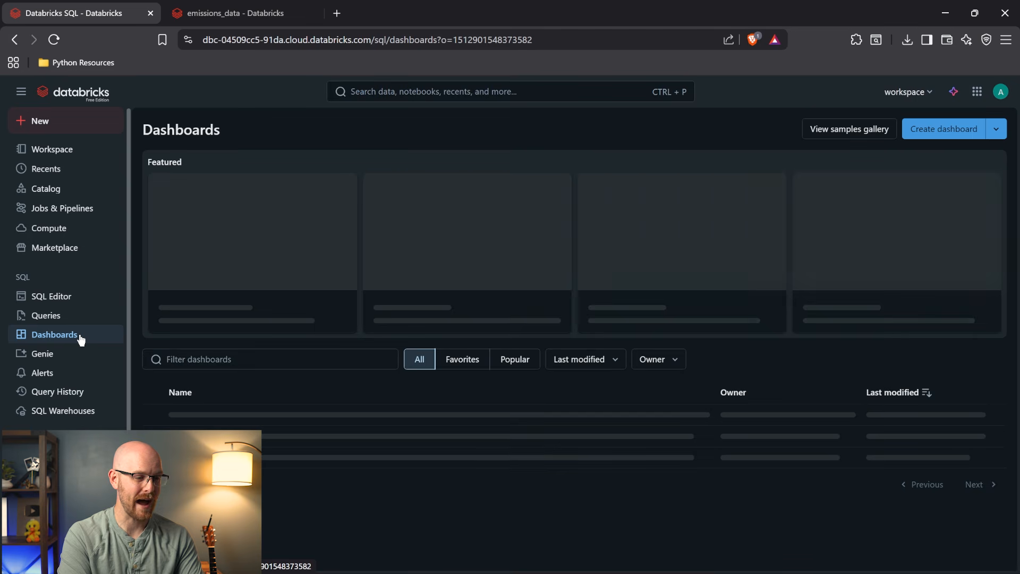
{"action": "left_click", "coordinate": [218, 415]}
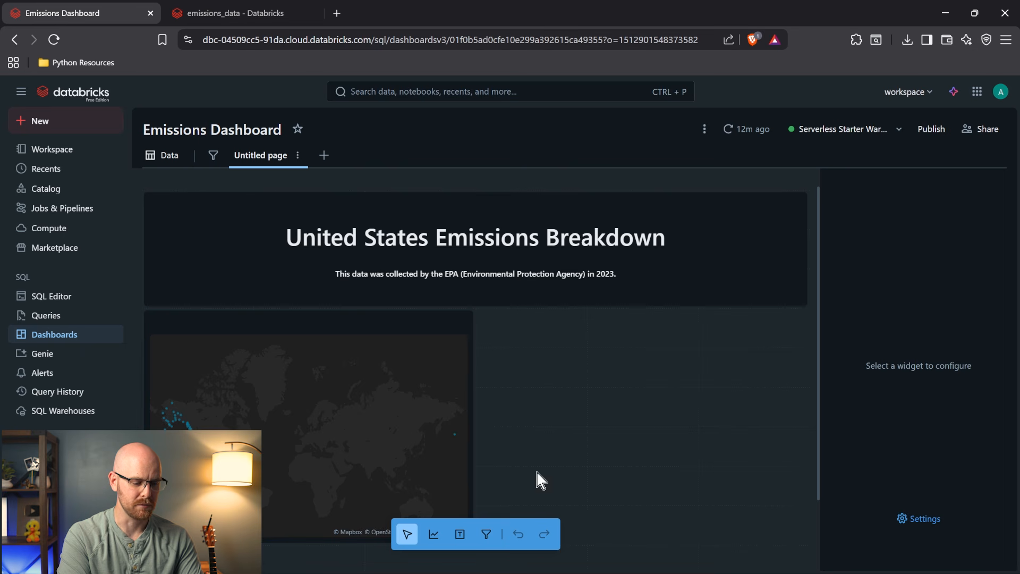
{"action": "left_click", "coordinate": [434, 534]}
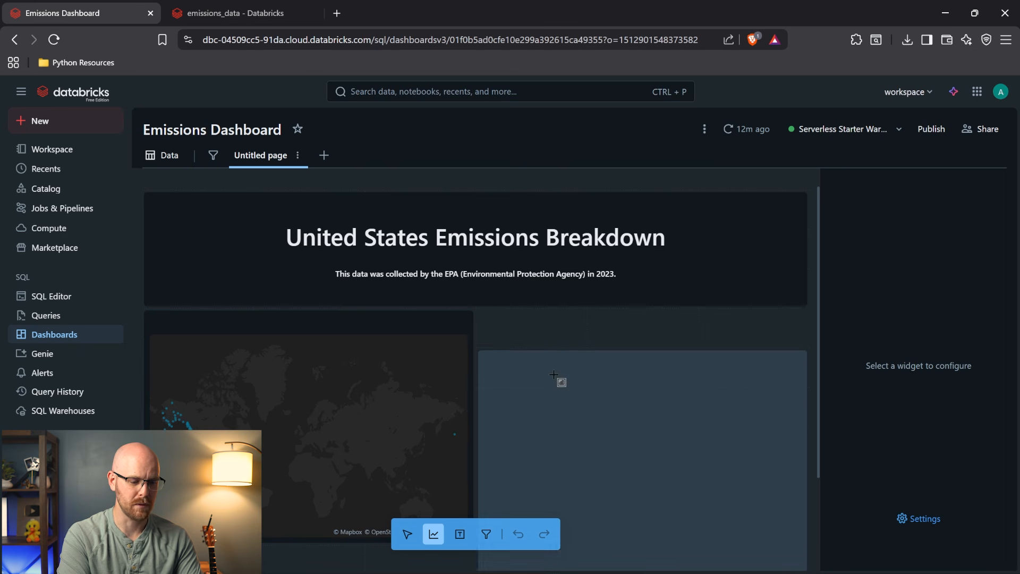
{"action": "left_click", "coordinate": [546, 339]}
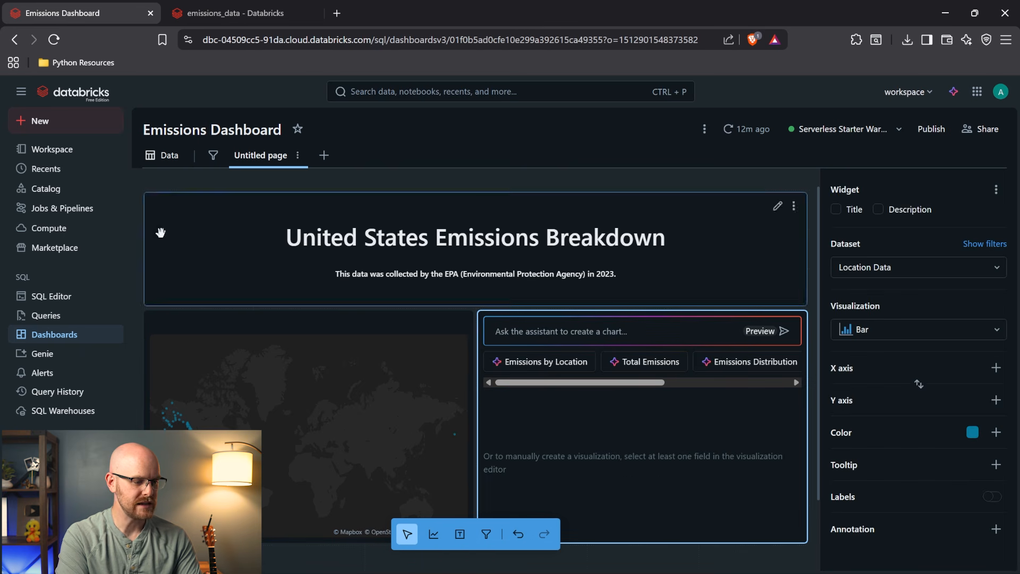
Create a new dataset from SQL in the dashboard's data and paste the copied query into it.
{"action": "left_click", "coordinate": [165, 158]}
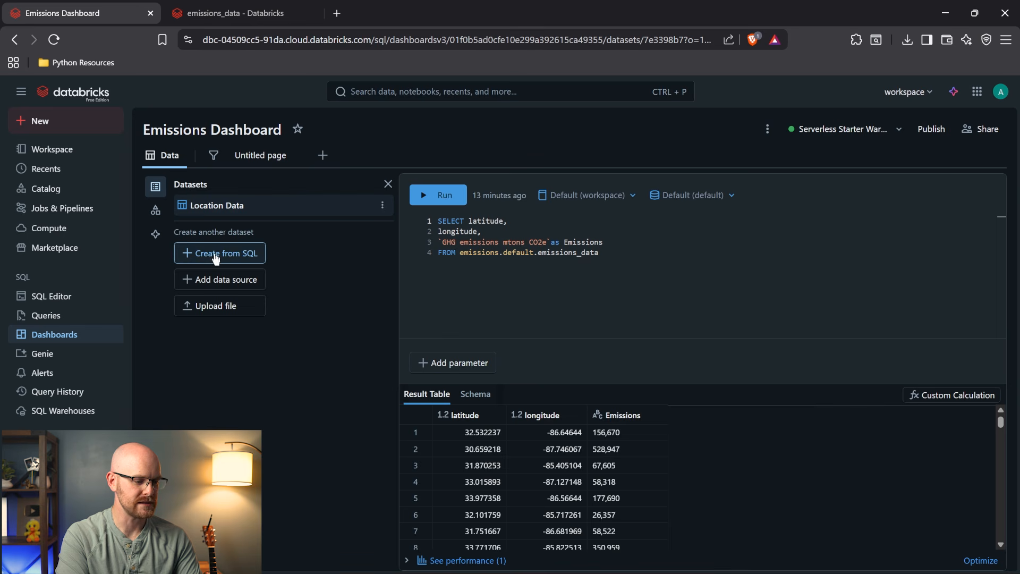
{"action": "left_click", "coordinate": [254, 255]}
{"action": "left_click", "coordinate": [498, 231]}
{"action": "key", "text": "ctrl+v"}
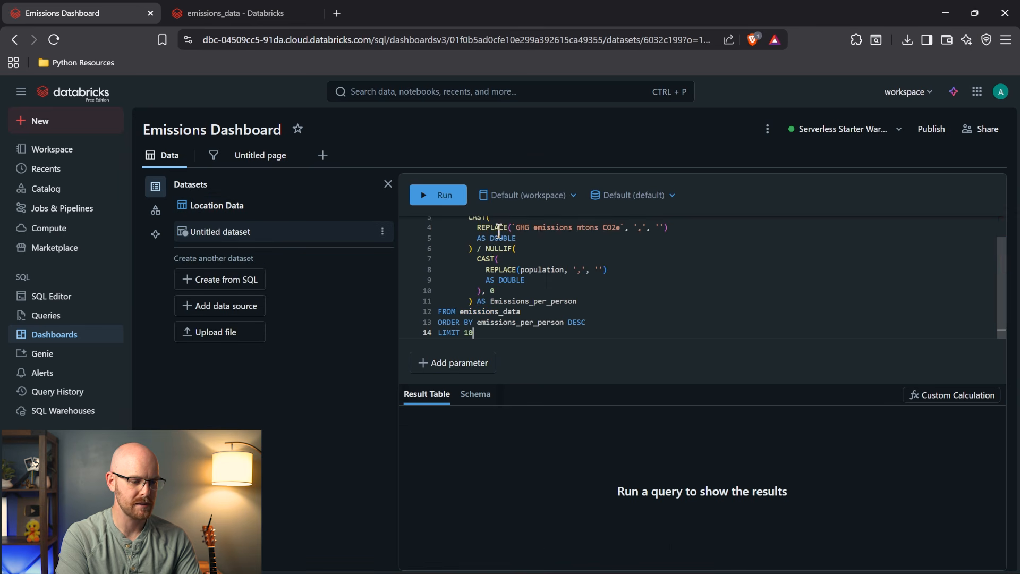
{"action": "scroll", "coordinate": [491, 262], "scroll_direction": "up", "scroll_amount": 1}
{"action": "scroll", "coordinate": [492, 263], "scroll_direction": "up", "scroll_amount": 1}
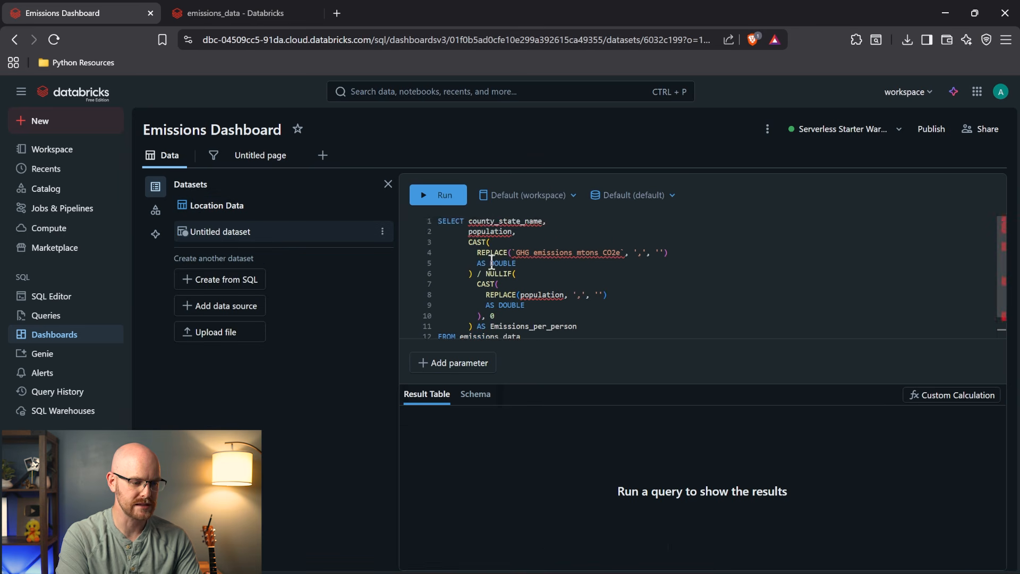
Set the new dataset's catalog to emissions and its schema to default, and run the query.
{"action": "scroll", "coordinate": [489, 277], "scroll_direction": "down", "scroll_amount": 1}
{"action": "left_click", "coordinate": [460, 312]}
{"action": "double_click", "coordinate": [461, 313]}
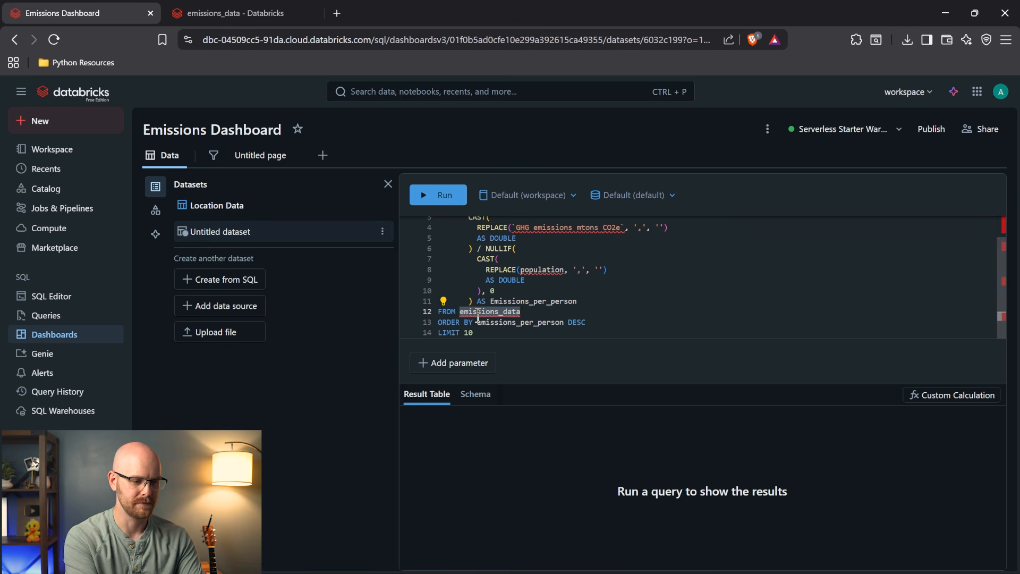
{"action": "left_click", "coordinate": [578, 197]}
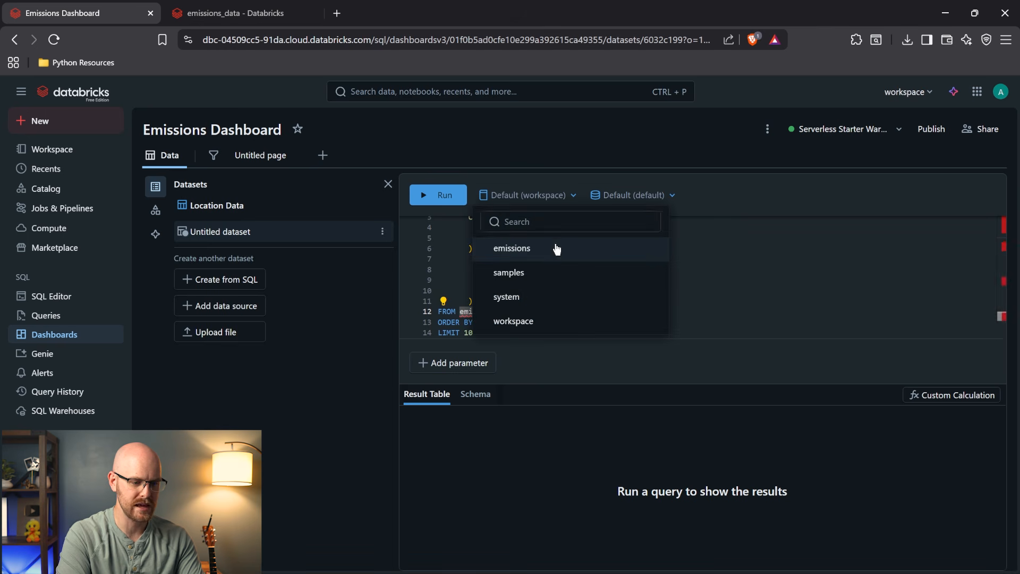
{"action": "left_click", "coordinate": [553, 247]}
{"action": "left_click", "coordinate": [599, 202]}
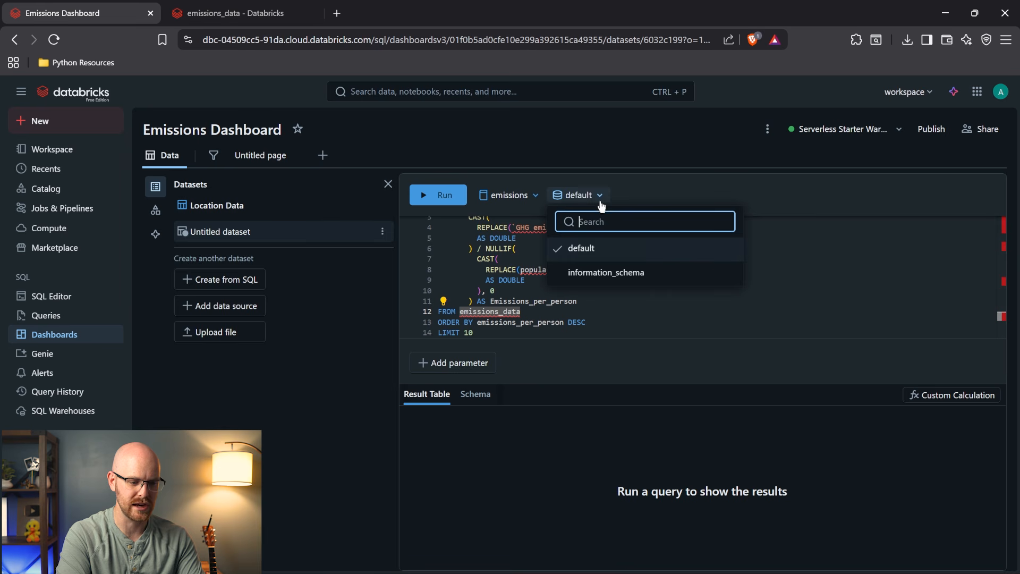
{"action": "left_click", "coordinate": [599, 250]}
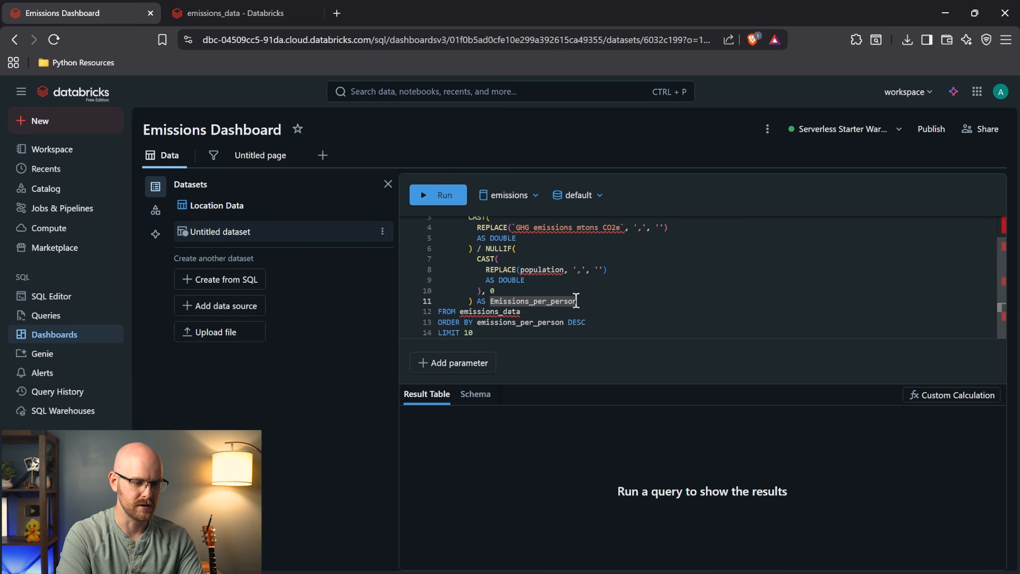
{"action": "left_click", "coordinate": [434, 198]}
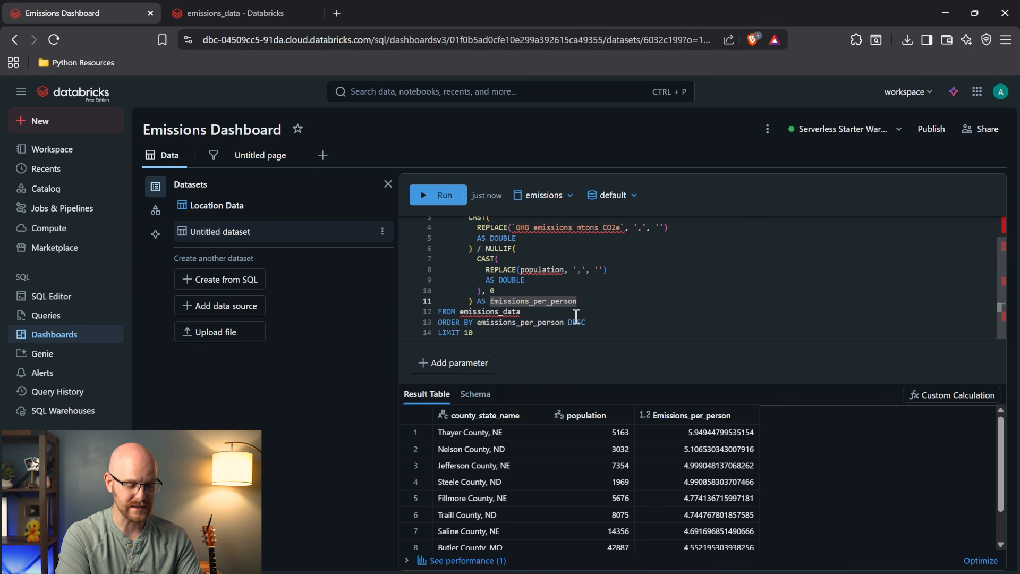
Qualify the table in the FROM clause as emissions.default.emissions_data and run the query again.
{"action": "scroll", "coordinate": [587, 318], "scroll_direction": "up", "scroll_amount": 2}
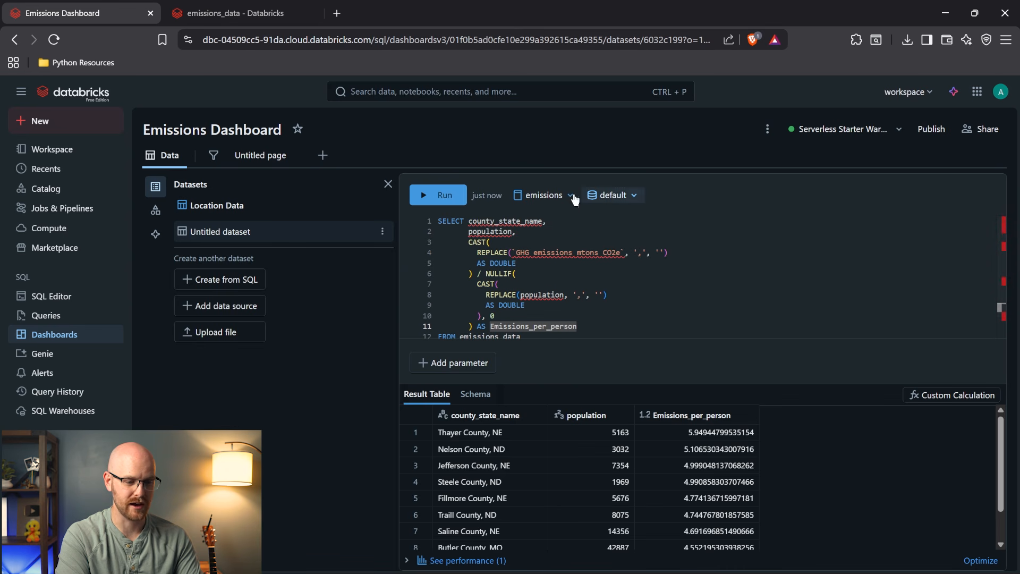
{"action": "scroll", "coordinate": [488, 334], "scroll_direction": "down", "scroll_amount": 1}
{"action": "scroll", "coordinate": [489, 333], "scroll_direction": "down", "scroll_amount": 2}
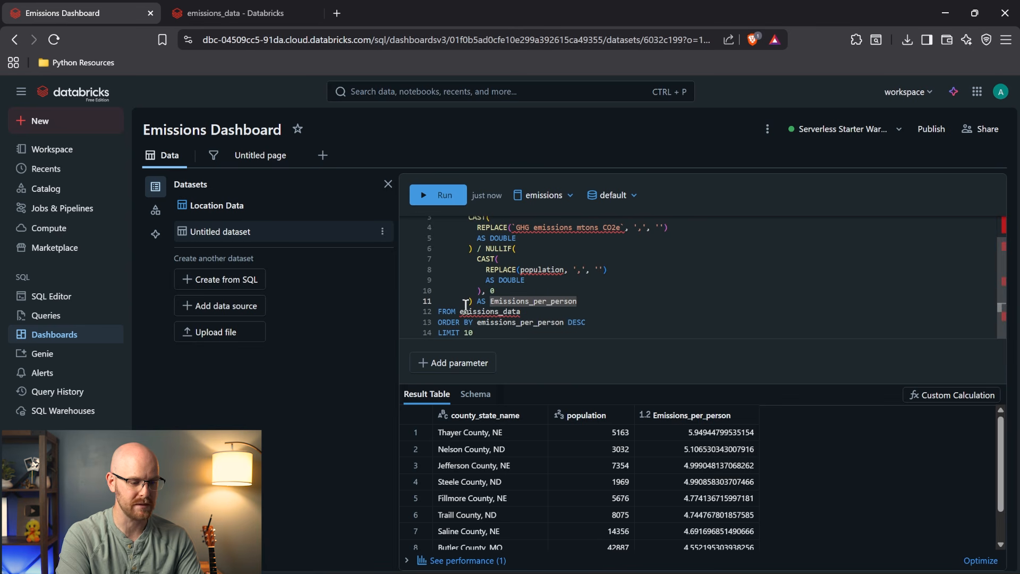
{"action": "left_click", "coordinate": [461, 313]}
{"action": "type", "text": "emissions_data"}
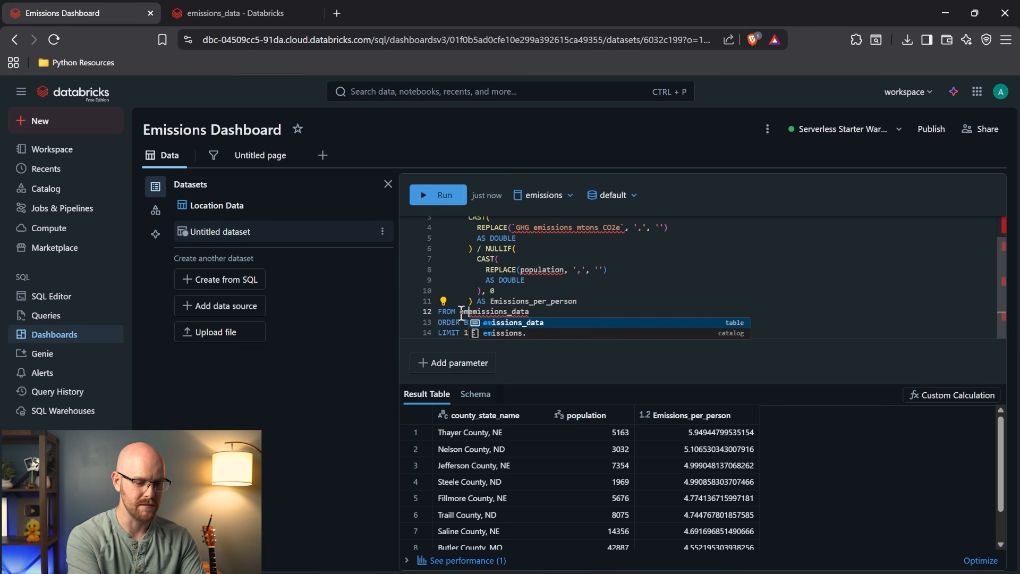
{"action": "key", "text": "Tab"}
{"action": "key", "text": "BackSpace"}
{"action": "key", "text": "BackSpace"}
{"action": "key", "text": "BackSpace"}
{"action": "key", "text": "BackSpace"}
{"action": "key", "text": "BackSpace"}
{"action": "type", "text": ".default."}
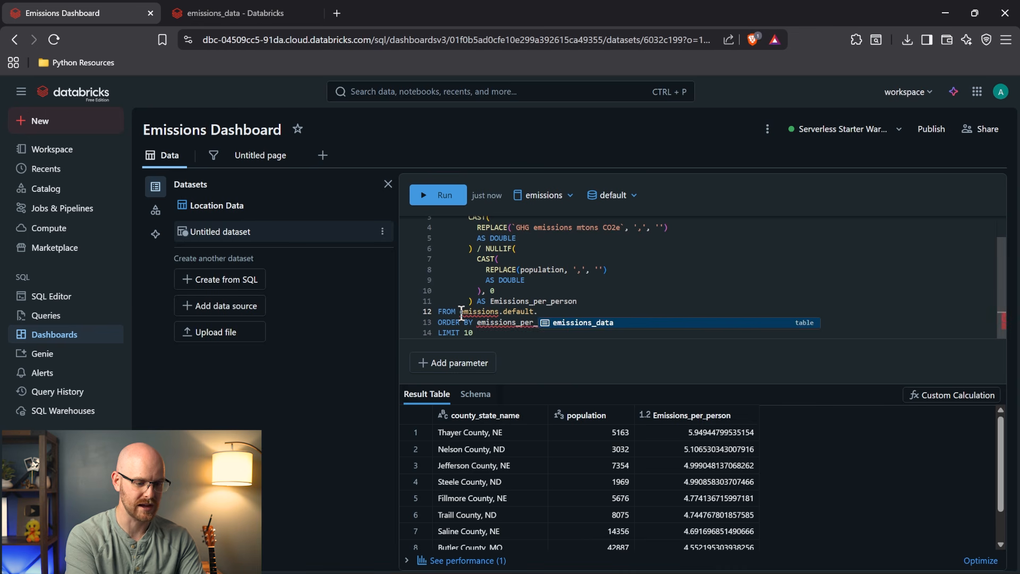
{"action": "key", "text": "Tab"}
{"action": "scroll", "coordinate": [477, 285], "scroll_direction": "up", "scroll_amount": 1}
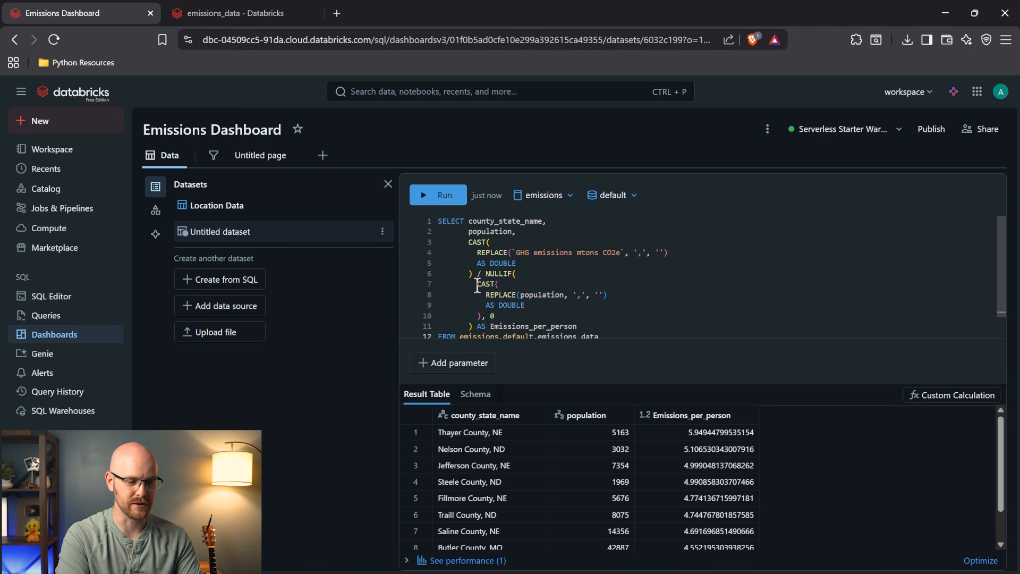
{"action": "left_click", "coordinate": [445, 202]}
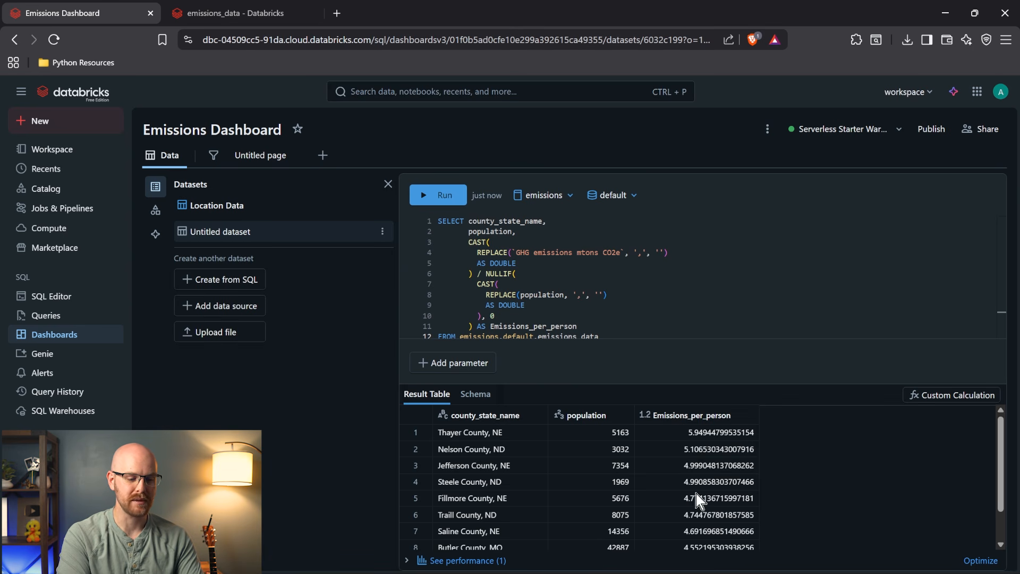
Remove the LIMIT 10 line from the query, run it and review the population and Emissions_per_person columns.
{"action": "scroll", "coordinate": [583, 317], "scroll_direction": "down", "scroll_amount": 1}
{"action": "double_click", "coordinate": [556, 335]}
{"action": "key", "text": "BackSpace"}
{"action": "key", "text": "BackSpace"}
{"action": "key", "text": "BackSpace"}
{"action": "key", "text": "BackSpace"}
{"action": "key", "text": "BackSpace"}
{"action": "key", "text": "BackSpace"}
{"action": "key", "text": "BackSpace"}
{"action": "key", "text": "BackSpace"}
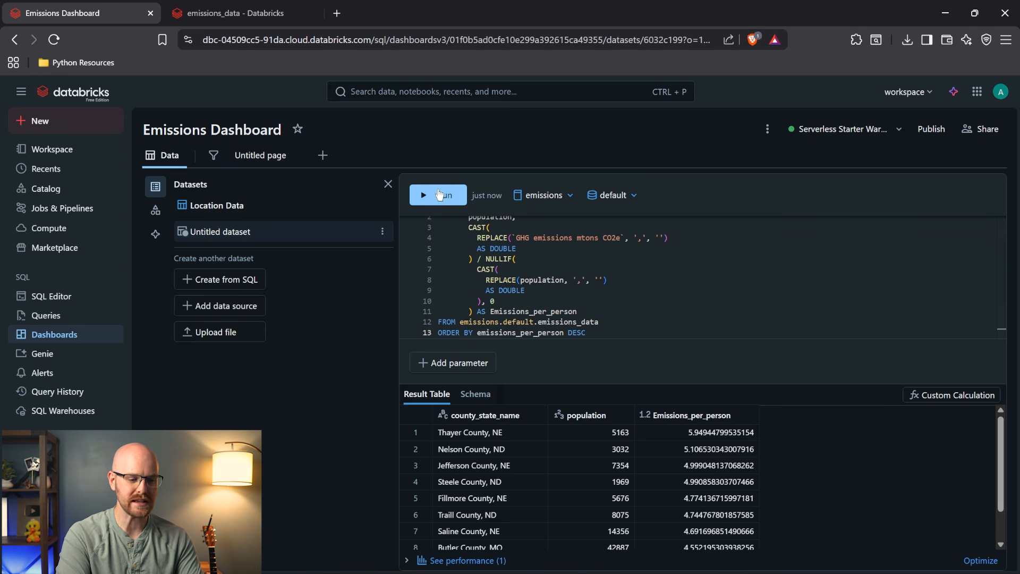
{"action": "left_click", "coordinate": [439, 195]}
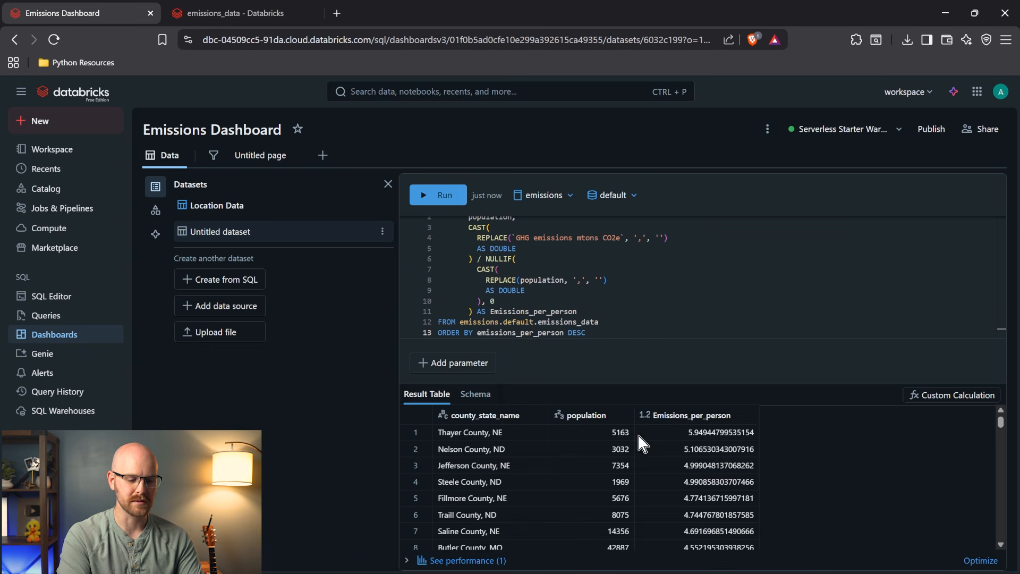
{"action": "left_click", "coordinate": [594, 418]}
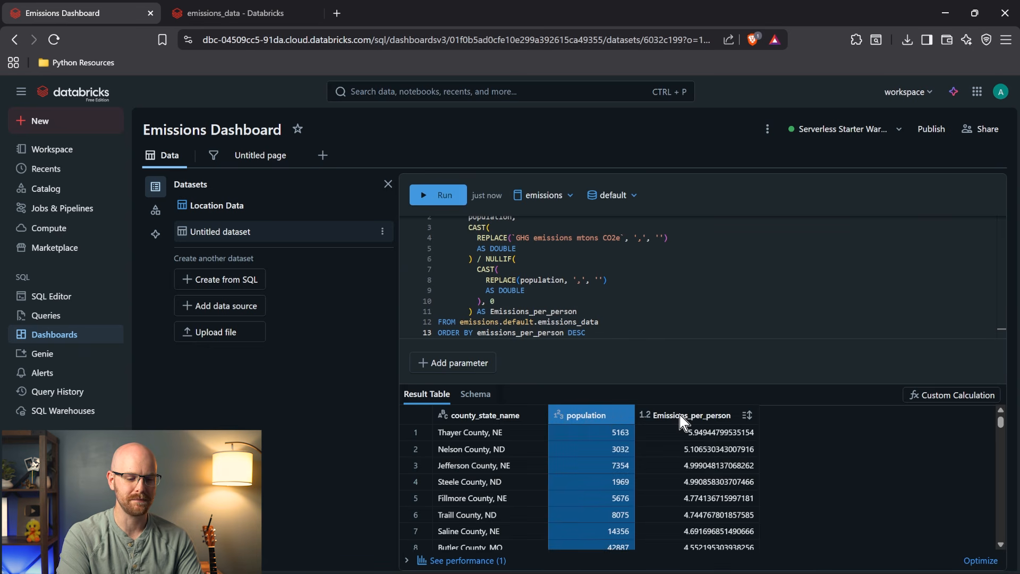
{"action": "left_click", "coordinate": [675, 415]}
{"action": "mouse_move", "coordinate": [1000, 422]}
{"action": "left_mouse_down"}
{"action": "mouse_move", "coordinate": [1002, 461]}
{"action": "mouse_move", "coordinate": [1002, 411]}
{"action": "left_mouse_up"}
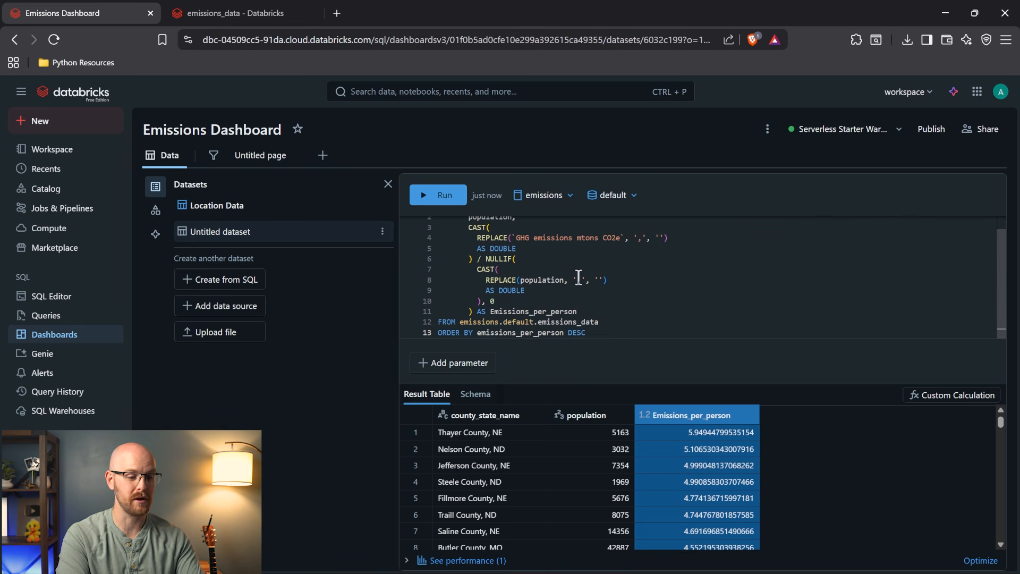
Rename the untitled dataset as Emissions per Person.
{"action": "left_click", "coordinate": [382, 232]}
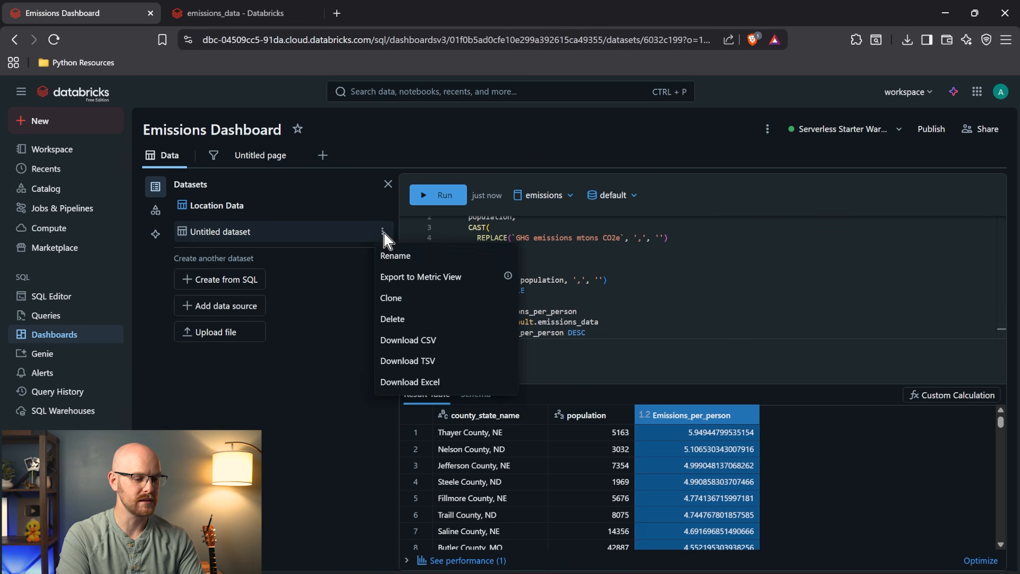
{"action": "left_click", "coordinate": [400, 258]}
{"action": "type", "text": "Emissi"}
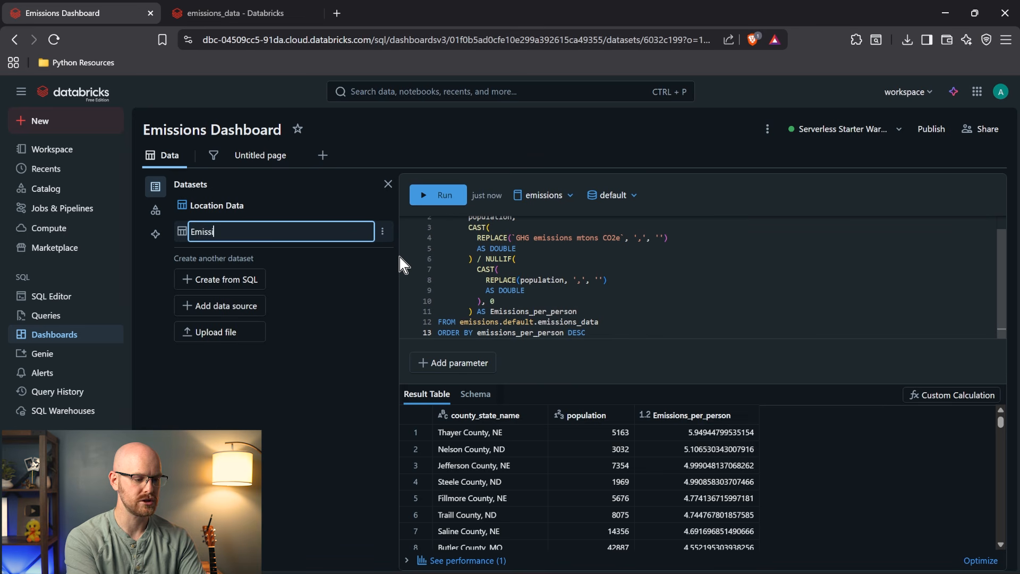
{"action": "type", "text": "ons per Person"}
{"action": "key", "text": "Return"}
Return to the dashboard page and set the empty widget's dataset to Emissions per Person.
{"action": "left_click", "coordinate": [260, 155]}
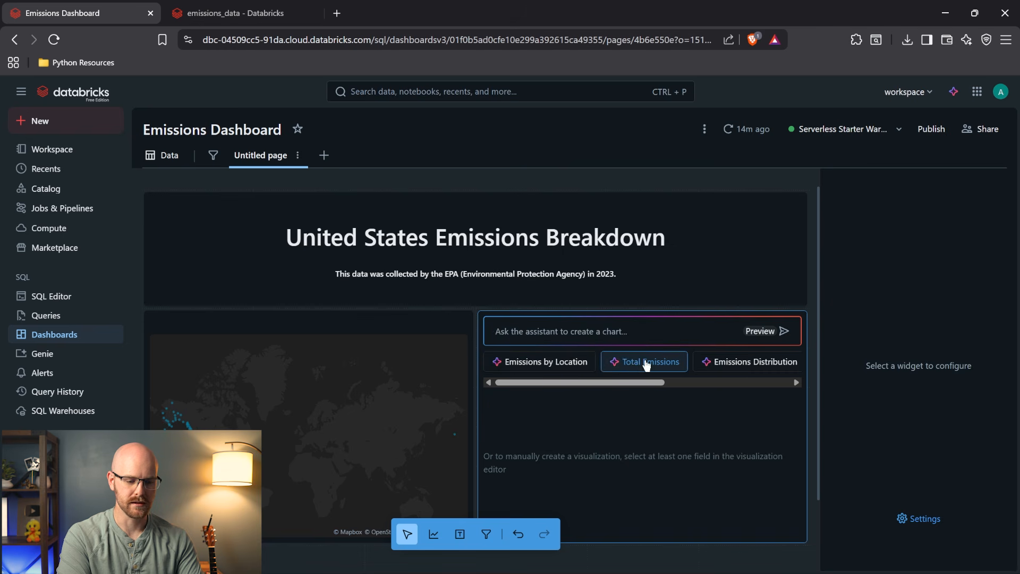
{"action": "left_click", "coordinate": [676, 417]}
{"action": "left_click", "coordinate": [928, 260]}
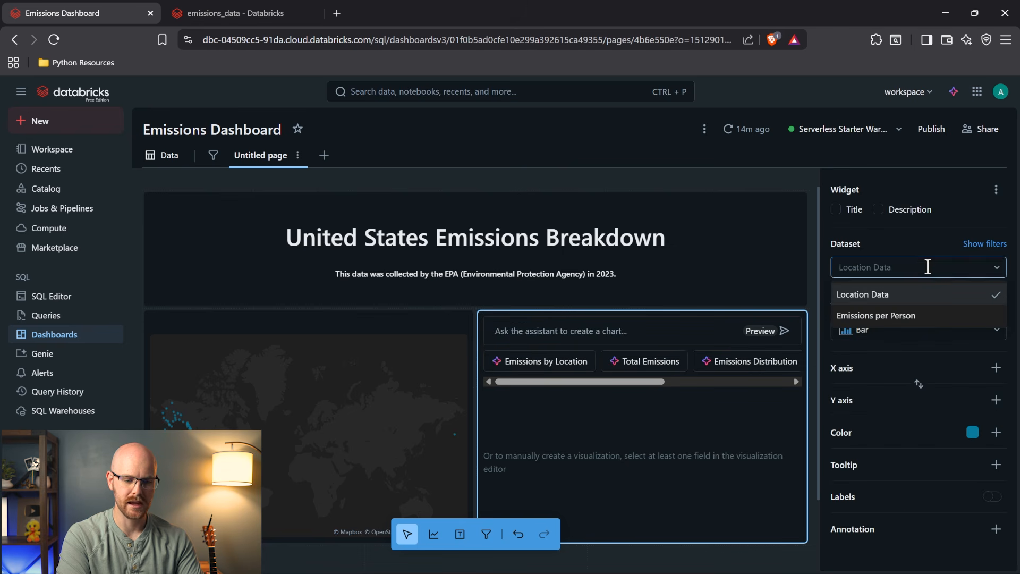
{"action": "left_click", "coordinate": [925, 317]}
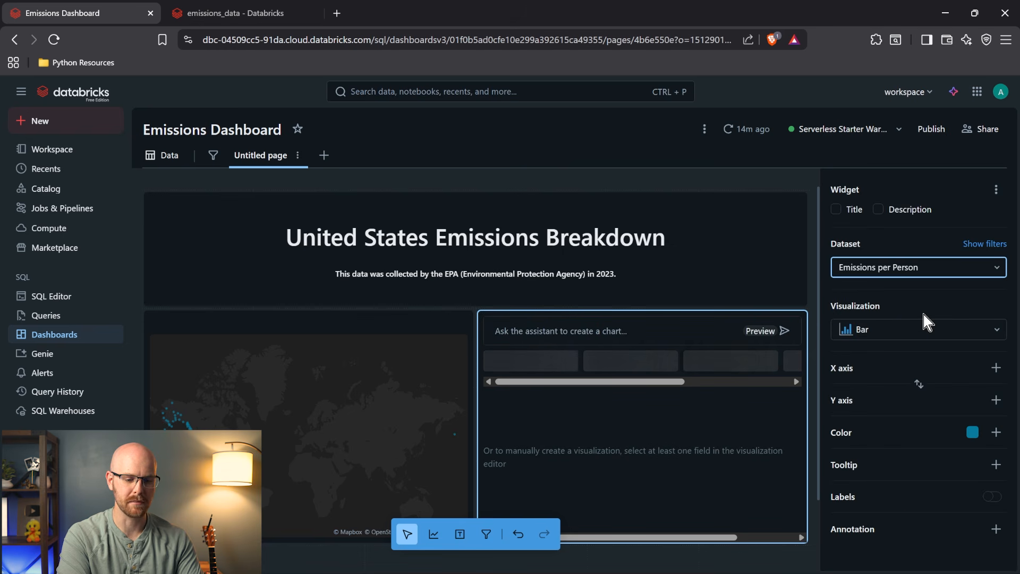
Assign Emissions_per_person to the widget's X axis and population to its Y axis.
{"action": "left_click", "coordinate": [995, 370]}
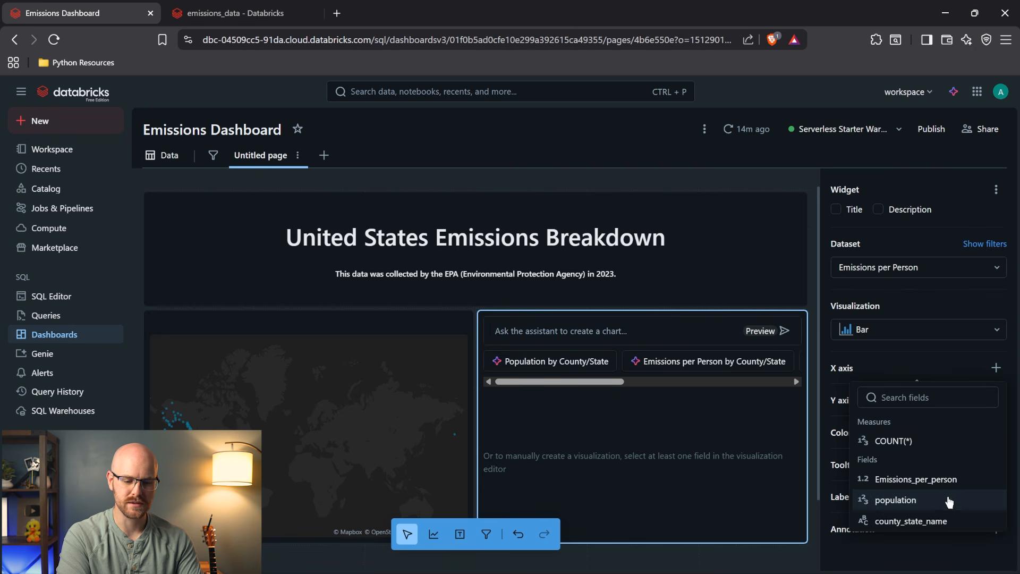
{"action": "left_click", "coordinate": [948, 480]}
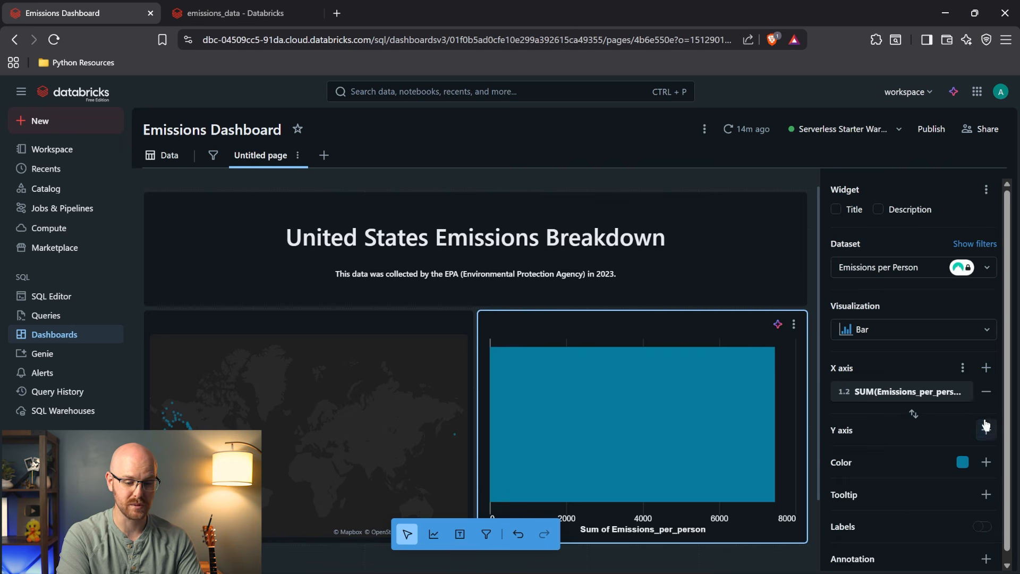
{"action": "left_click", "coordinate": [986, 431]}
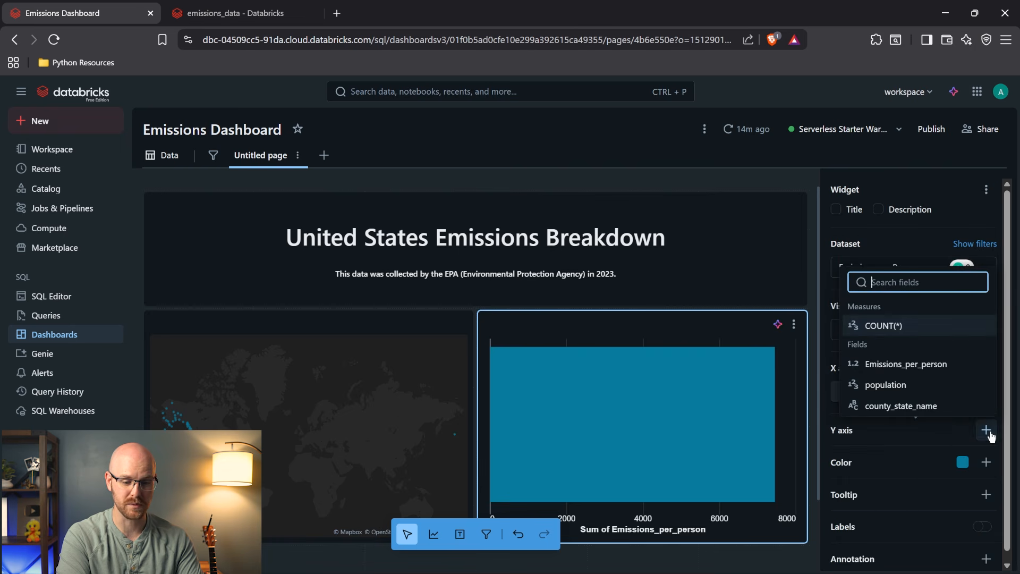
{"action": "left_click", "coordinate": [924, 386]}
Change the Emissions per Person widget's visualization from a bar chart to Scatter.
{"action": "scroll", "coordinate": [704, 264], "scroll_direction": "down", "scroll_amount": 2}
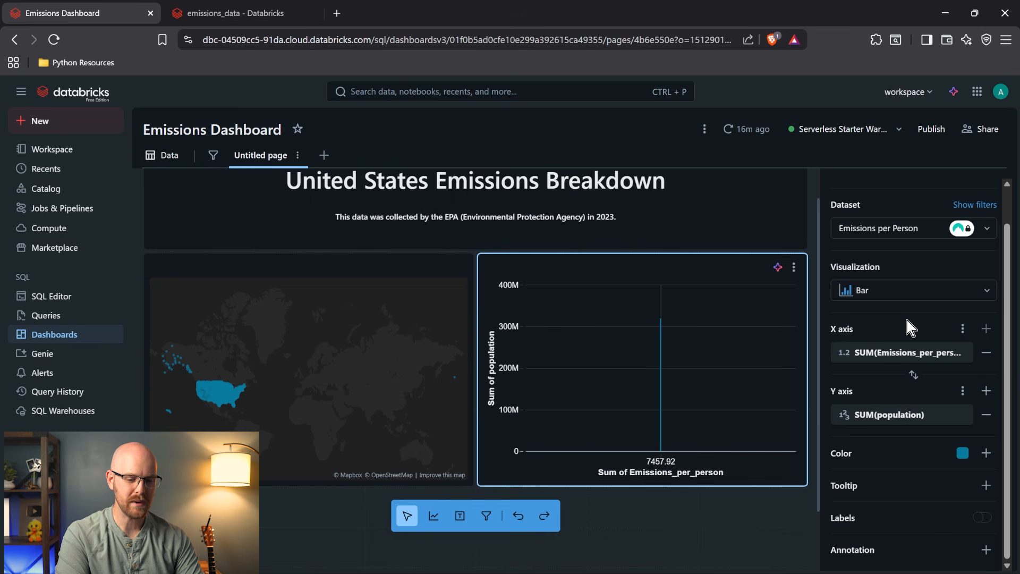
{"action": "left_click", "coordinate": [980, 290]}
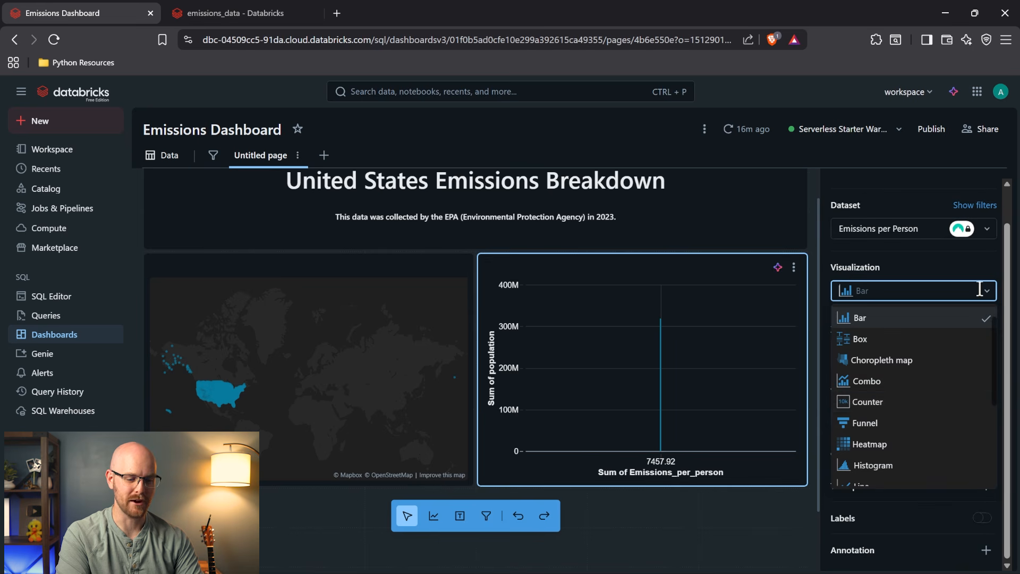
{"action": "scroll", "coordinate": [938, 387], "scroll_direction": "down", "scroll_amount": 1}
{"action": "scroll", "coordinate": [939, 386], "scroll_direction": "down", "scroll_amount": 3}
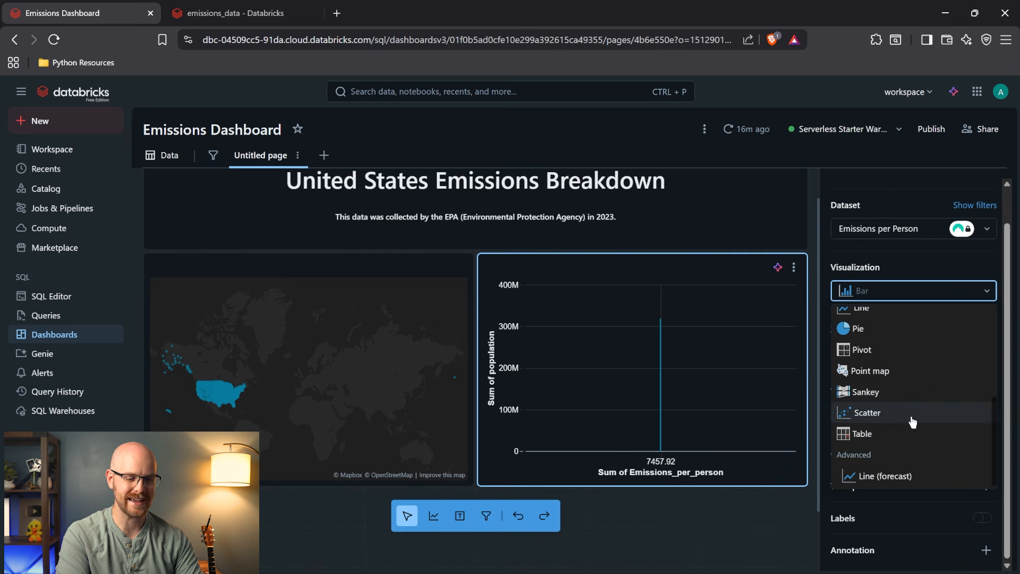
{"action": "left_click", "coordinate": [913, 420]}
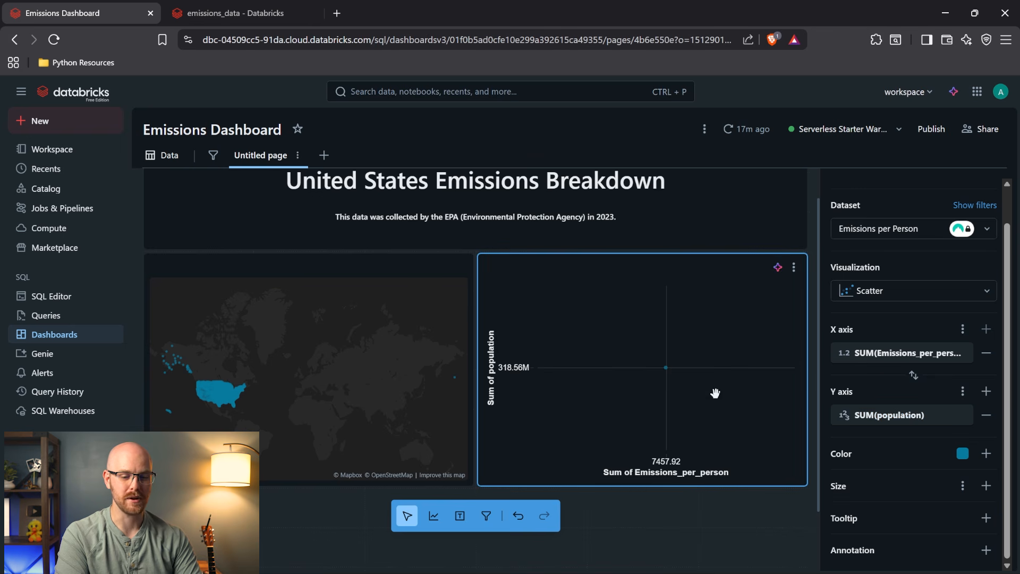
Set the transform to None for both Emissions_per_person on the X axis and population on the Y axis.
{"action": "left_click", "coordinate": [955, 356]}
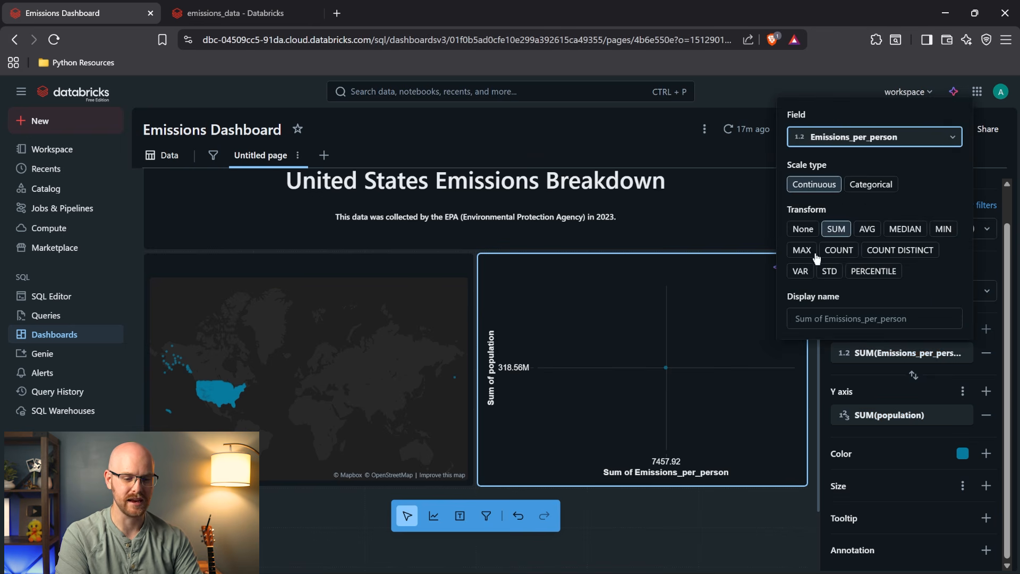
{"action": "left_click", "coordinate": [804, 233]}
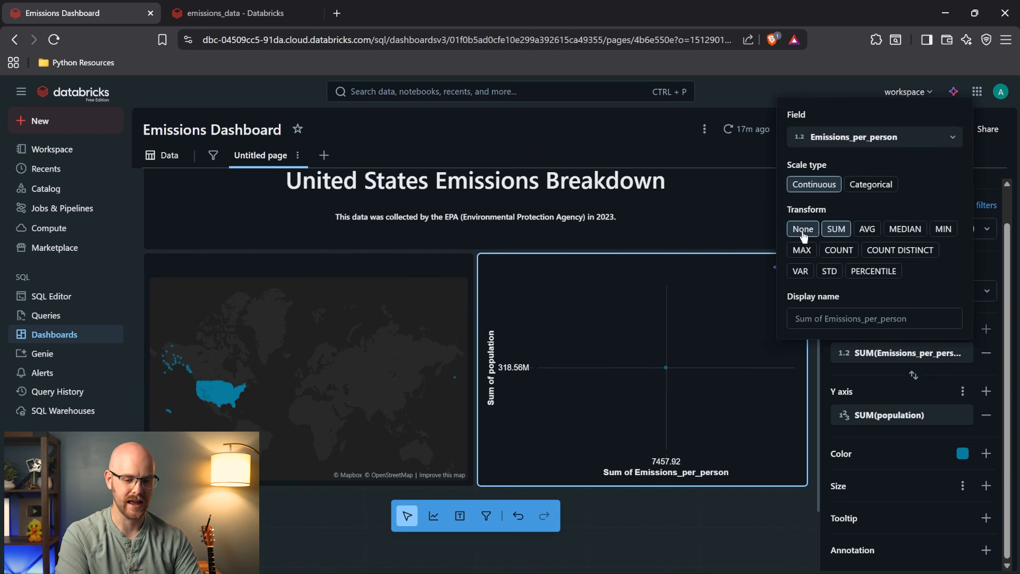
{"action": "left_click", "coordinate": [960, 417]}
{"action": "left_click", "coordinate": [804, 293]}
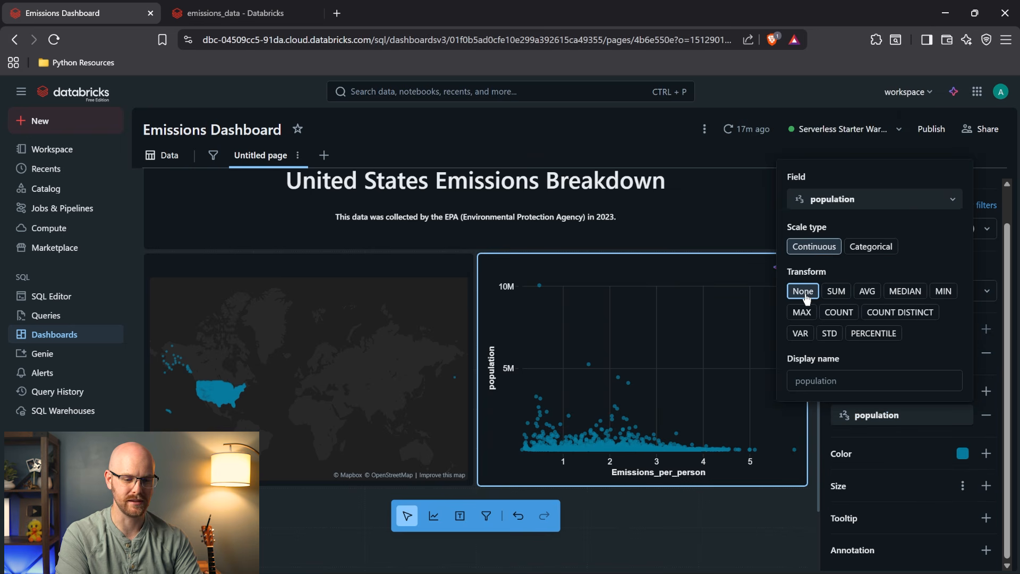
{"action": "left_click", "coordinate": [982, 250]}
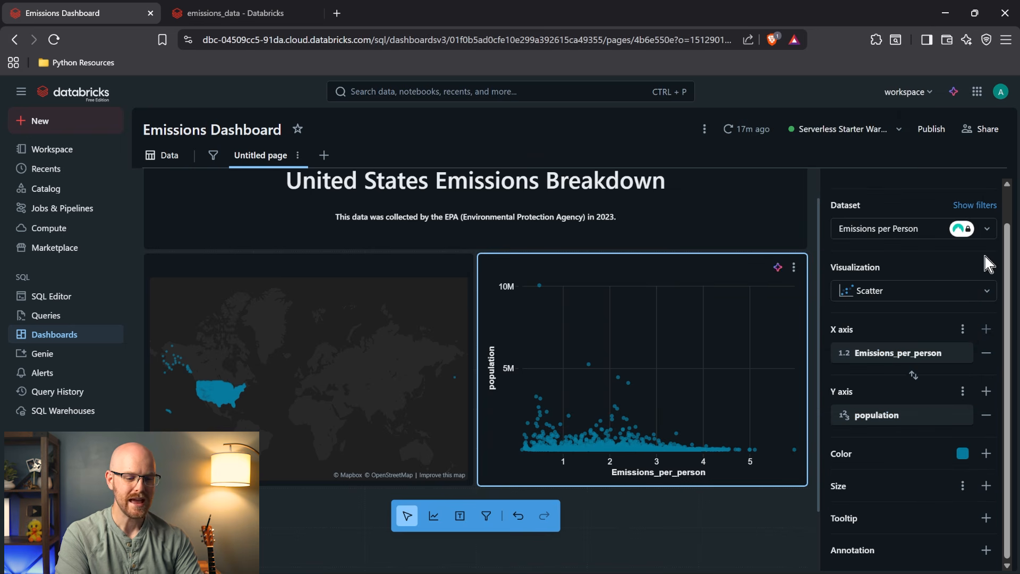
Reduce the scatter point size to roughly a fifth of its range and check the most populous point's values.
{"action": "left_click", "coordinate": [962, 485]}
{"action": "left_click_drag", "start_coordinate": [938, 450], "coordinate": [820, 460]}
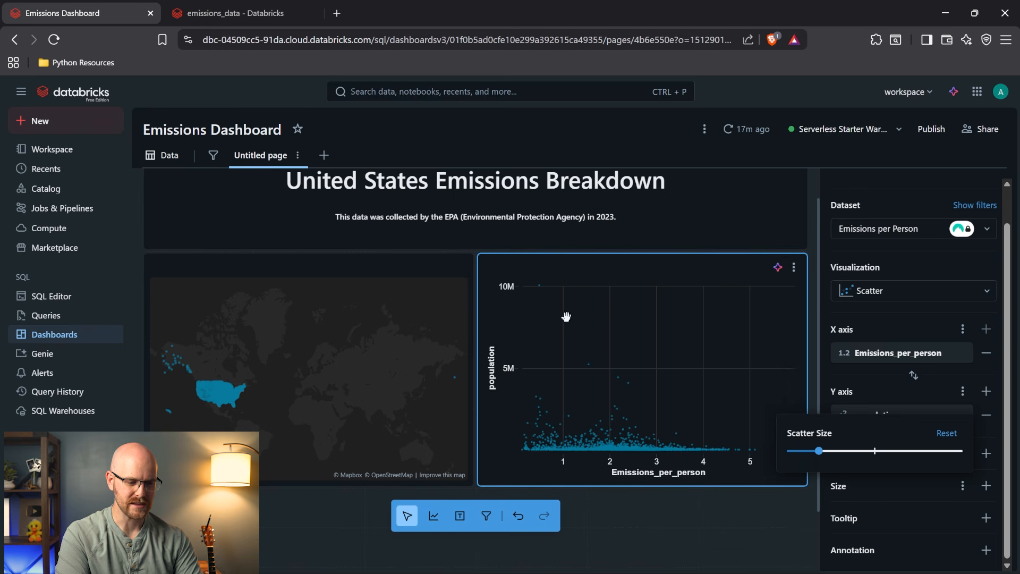
{"action": "mouse_move", "coordinate": [540, 290]}
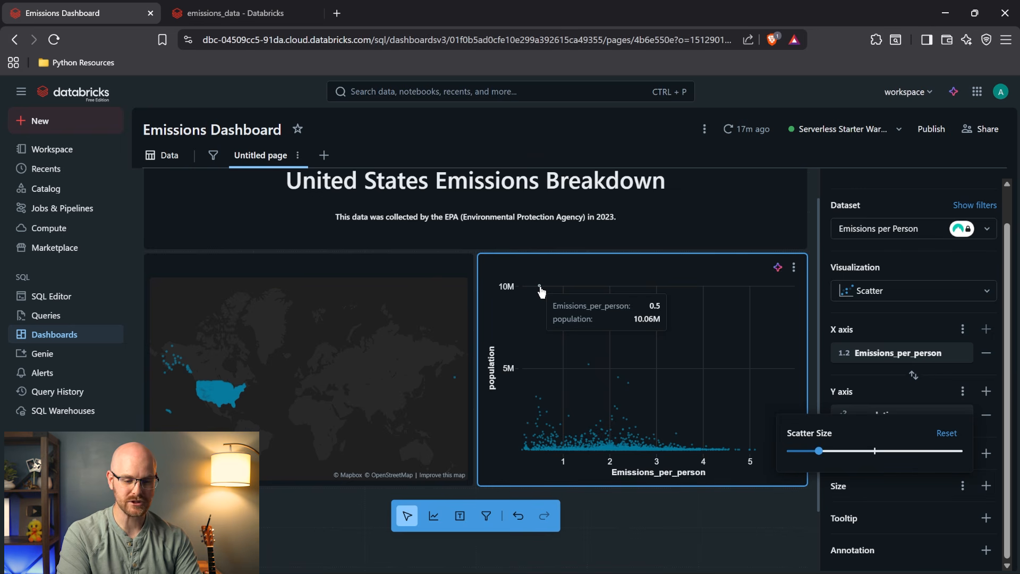
{"action": "left_click", "coordinate": [897, 381]}
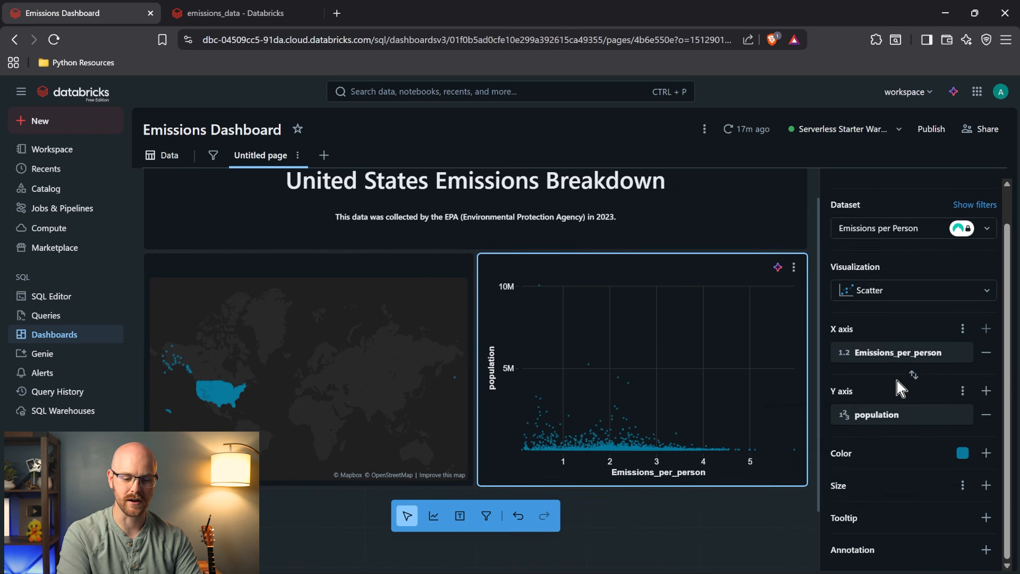
Add county_state_name to the scatter chart's tooltip and inspect several county points, including outliers and the dense low-population cluster.
{"action": "left_click", "coordinate": [986, 517]}
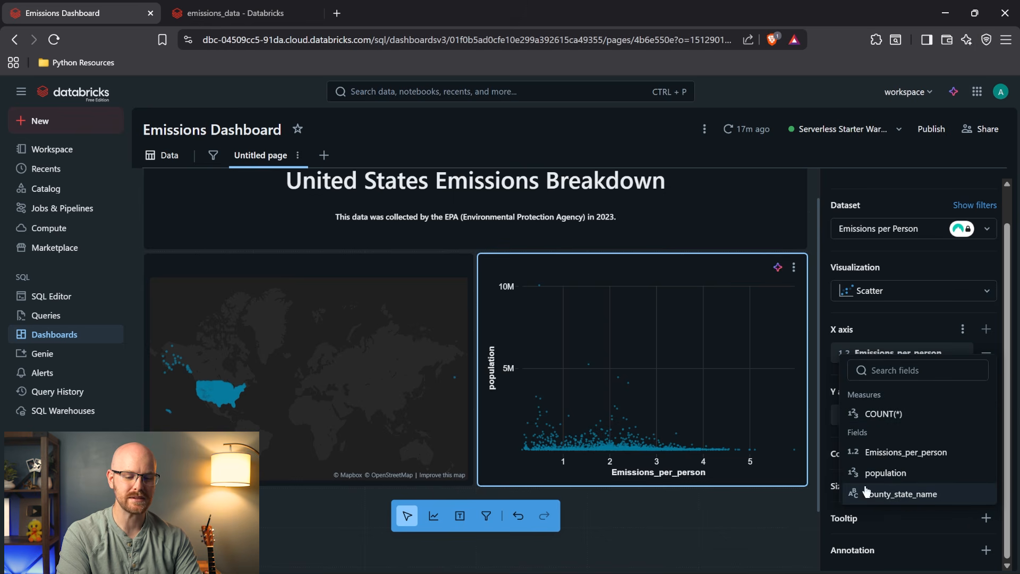
{"action": "left_click", "coordinate": [918, 495]}
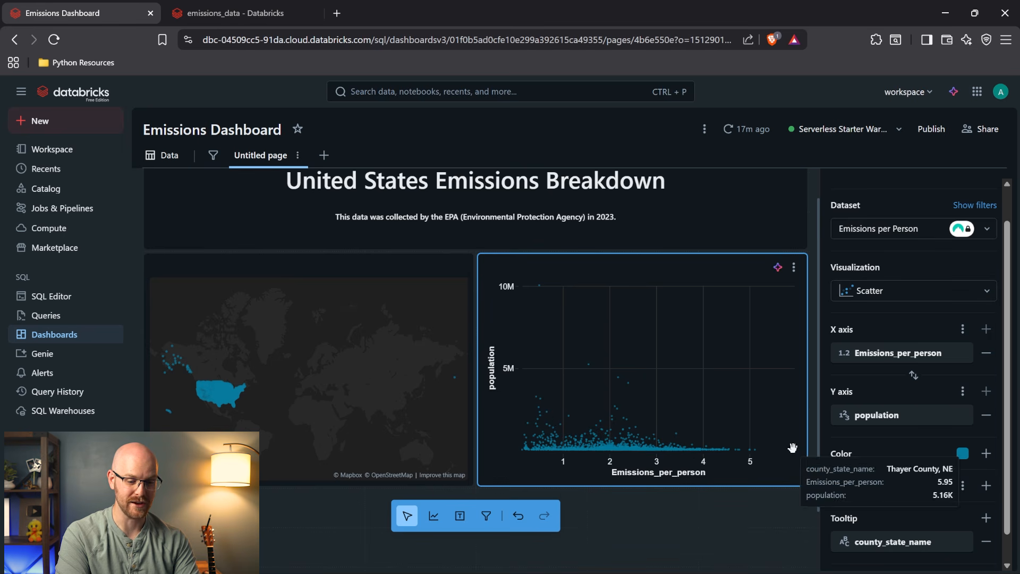
{"action": "mouse_move", "coordinate": [794, 454]}
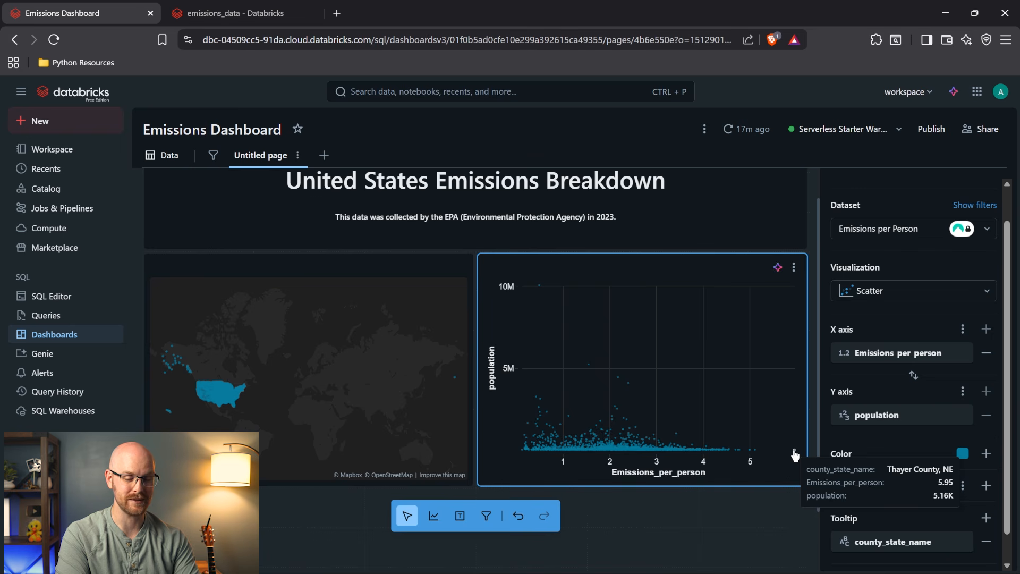
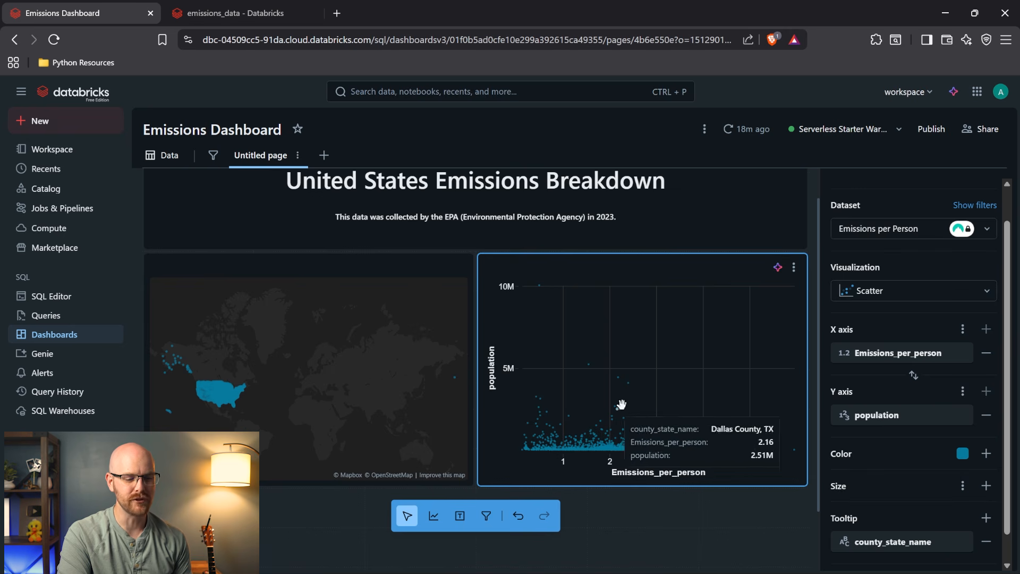
{"action": "mouse_move", "coordinate": [588, 367]}
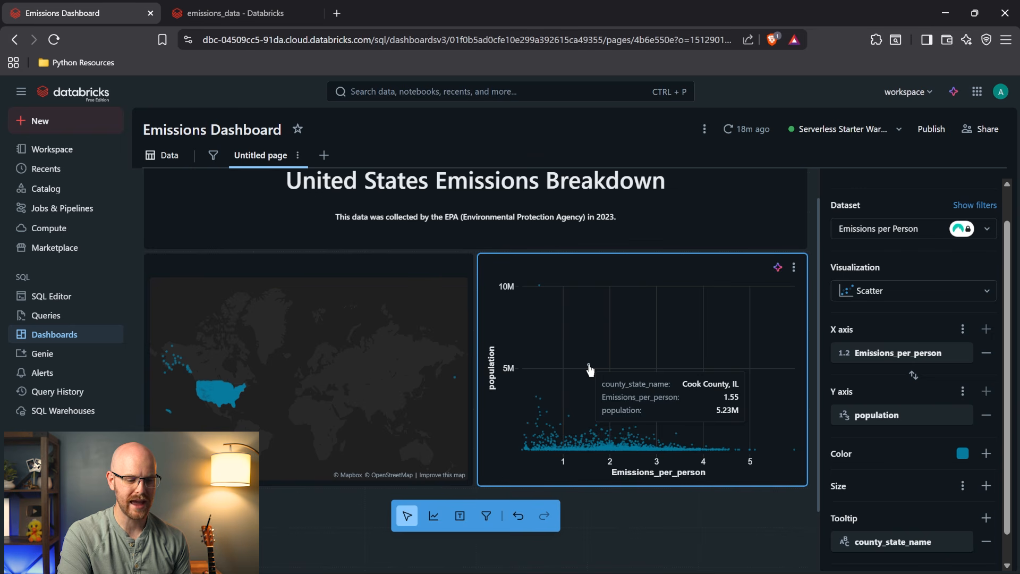
{"action": "mouse_move", "coordinate": [618, 381]}
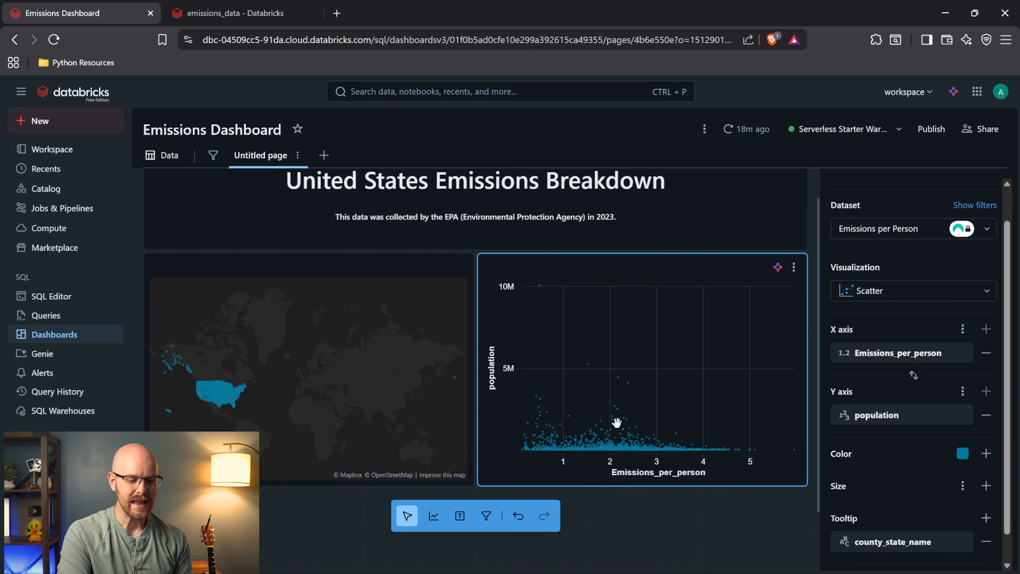
{"action": "mouse_move", "coordinate": [564, 455]}
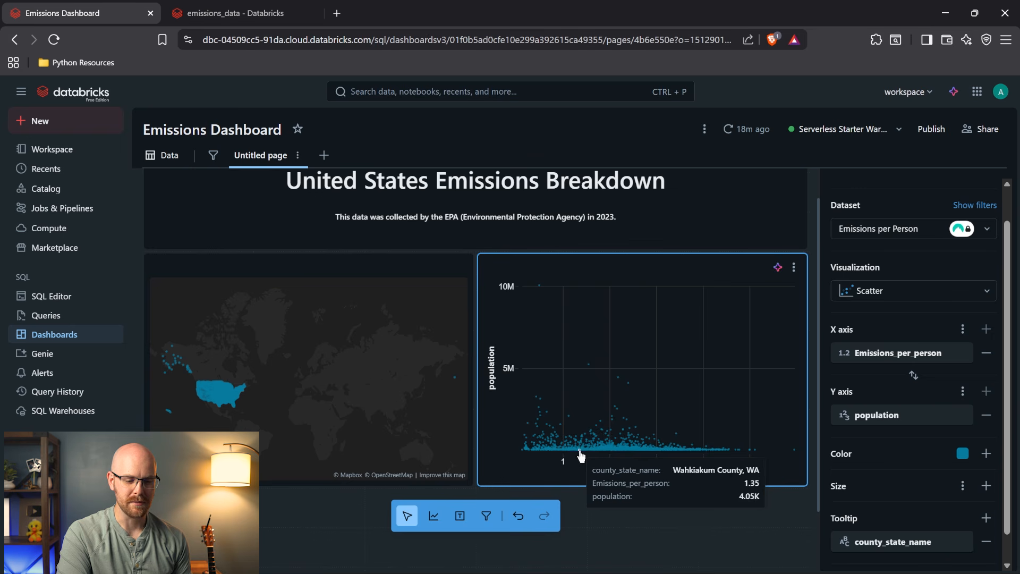
{"action": "mouse_move", "coordinate": [616, 452]}
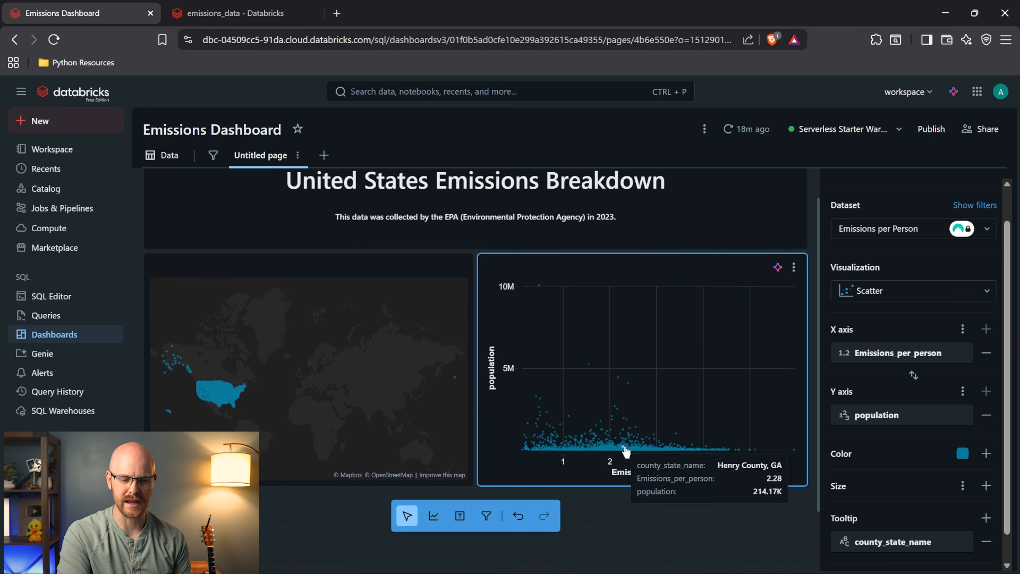
Enable the scatter widget's title and begin replacing the placeholder with "Emission Per Per".
{"action": "scroll", "coordinate": [874, 219], "scroll_direction": "up", "scroll_amount": 1}
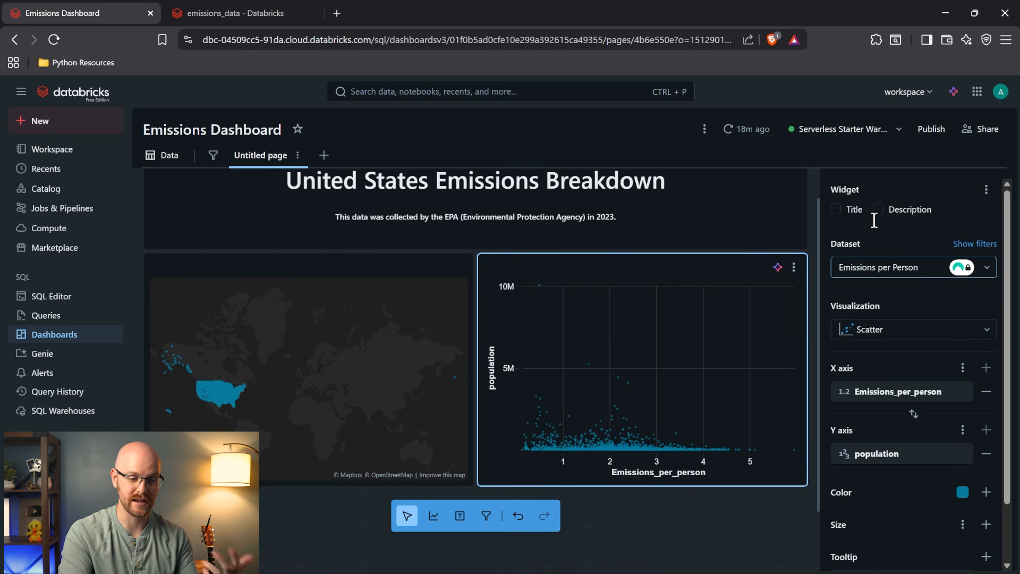
{"action": "left_click", "coordinate": [836, 210]}
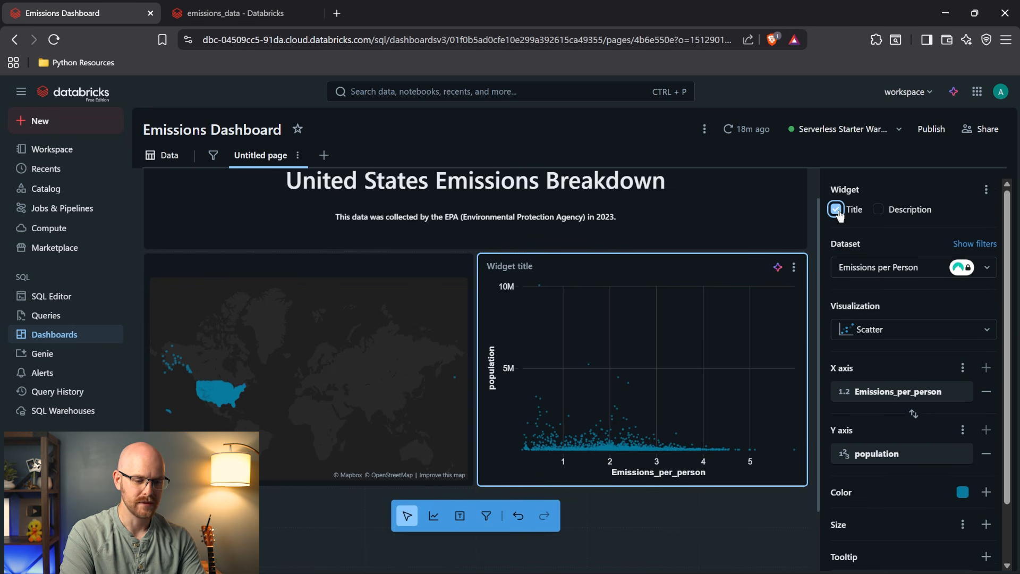
{"action": "left_click", "coordinate": [598, 268]}
{"action": "type", "text": "Emission Per Per"}
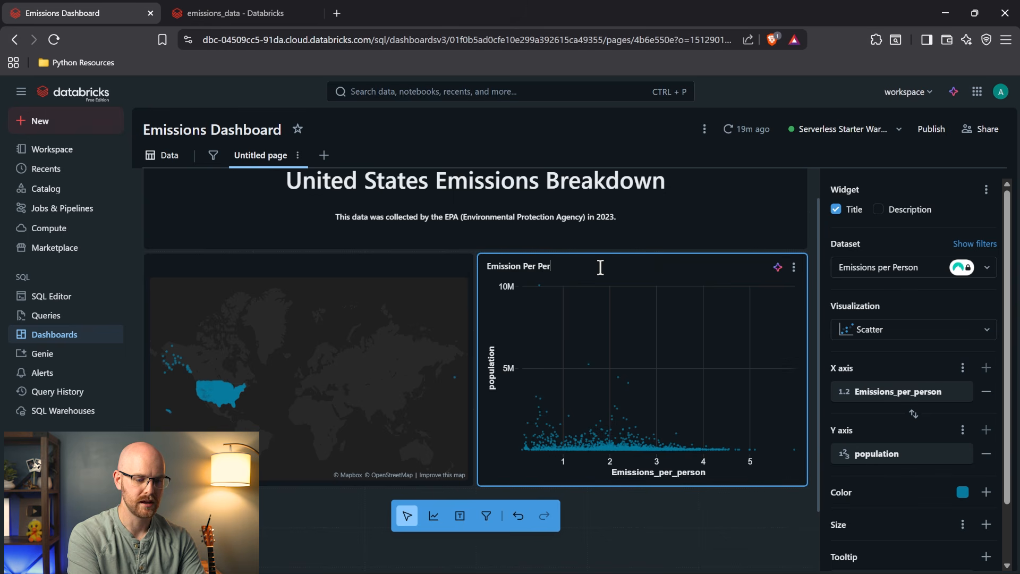
Title the scatter chart "Emission vs Population" and add the description "Higher Populations tend to have lower emissions per person.".
{"action": "key", "text": "ctrl+a"}
{"action": "key", "text": "BackSpace"}
{"action": "type", "text": "Emission vs Population"}
{"action": "left_click", "coordinate": [890, 210]}
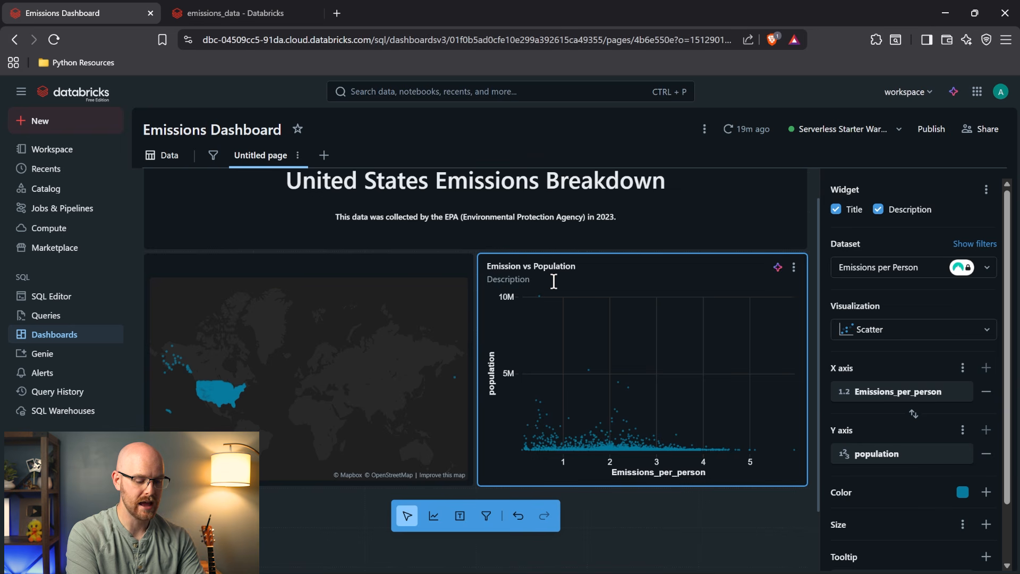
{"action": "type", "text": "Higher "}
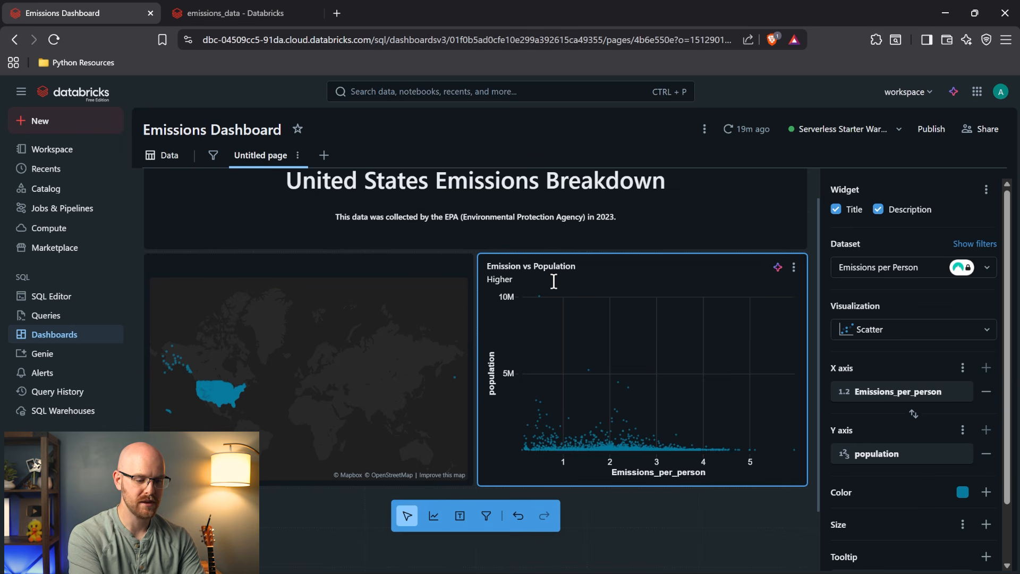
{"action": "type", "text": "Populations"}
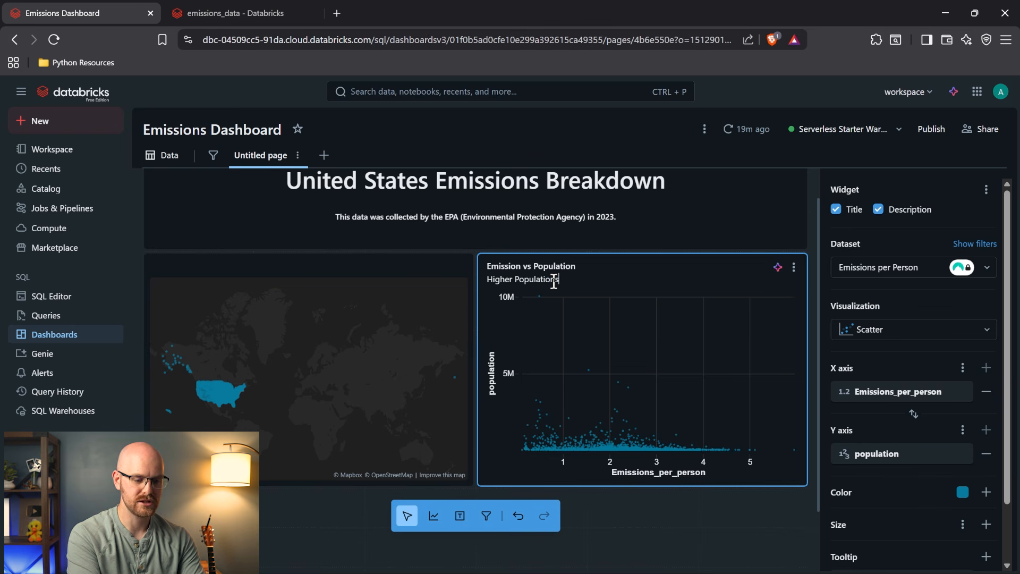
{"action": "type", "text": " tend to have lower emissions per person."}
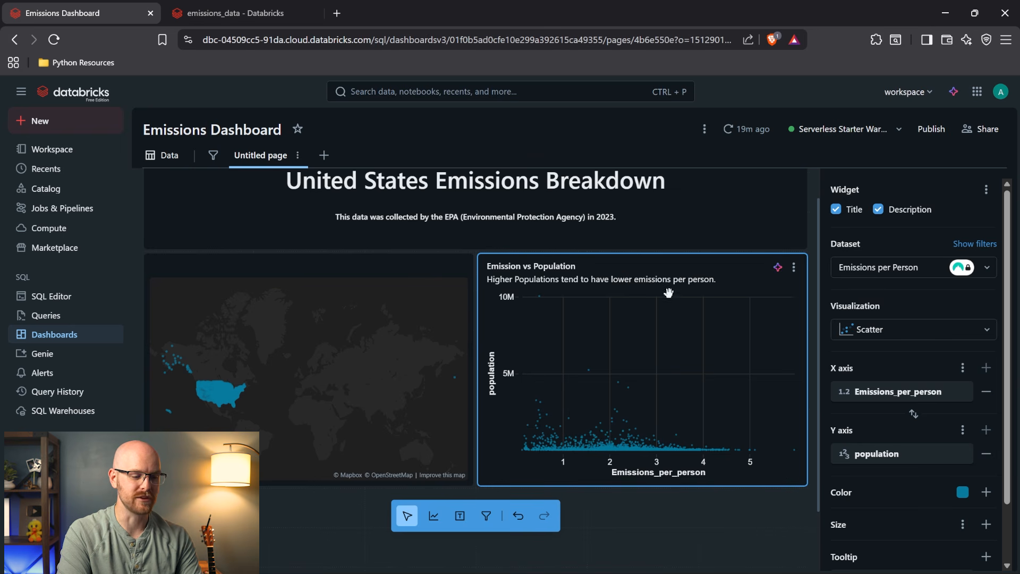
Show a title on the point map widget and set it to "Emissions Per Location".
{"action": "left_click", "coordinate": [399, 265]}
{"action": "left_click", "coordinate": [836, 210]}
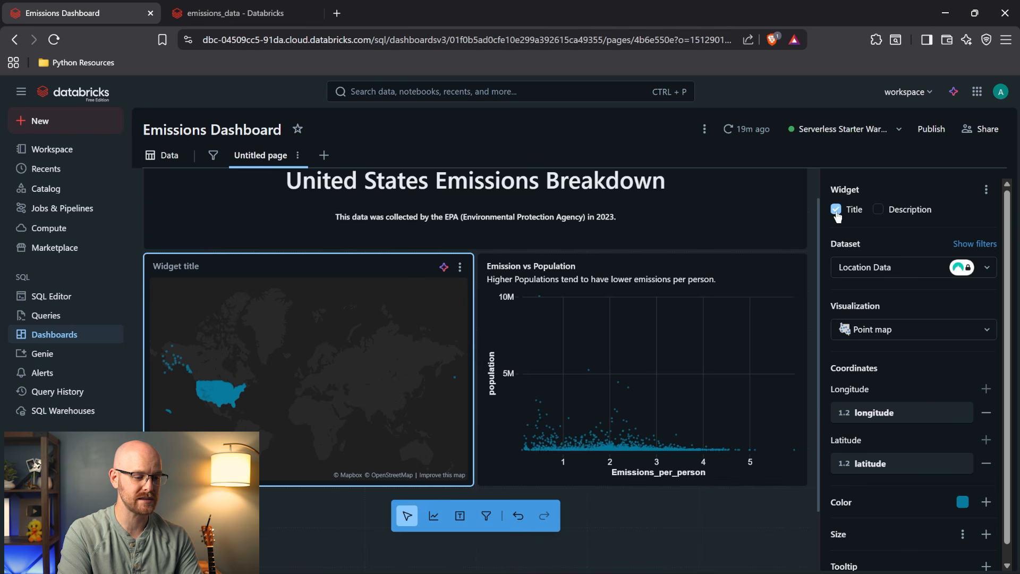
{"action": "type", "text": "Emissions Per"}
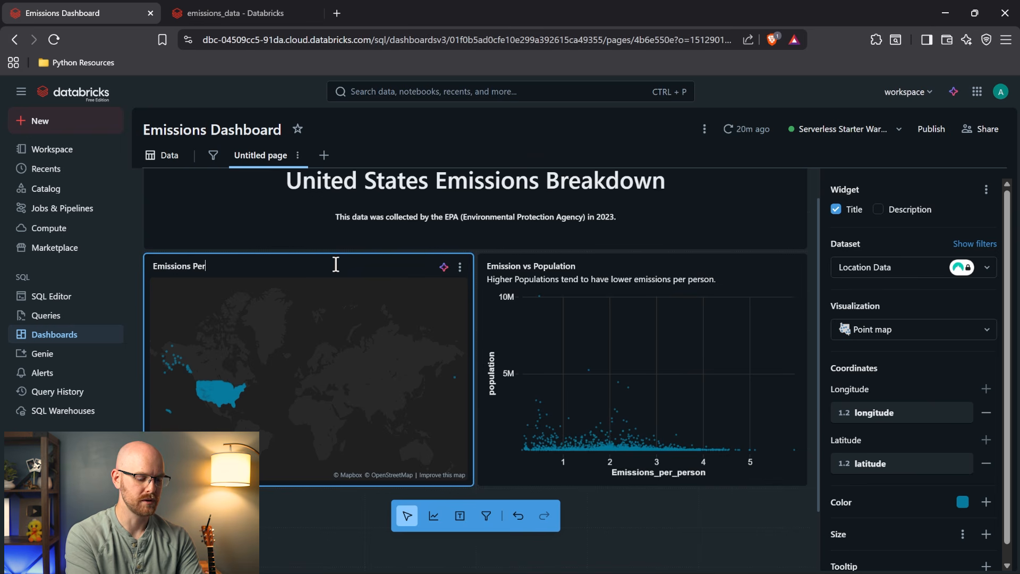
{"action": "type", "text": " Location"}
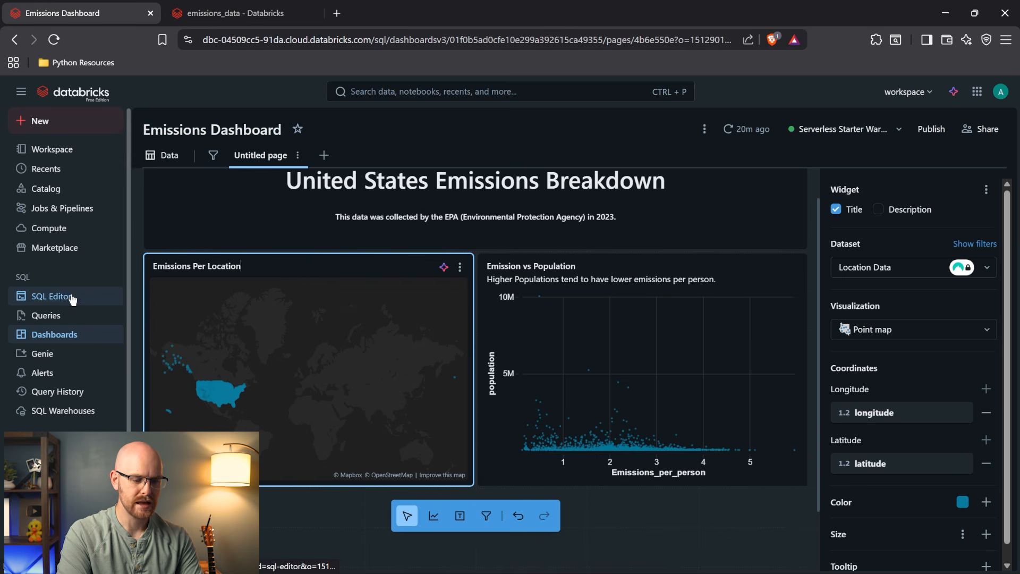
Add two empty visualization widgets side by side, one below the map and one below the scatter chart.
{"action": "scroll", "coordinate": [465, 222], "scroll_direction": "down", "scroll_amount": 2}
{"action": "left_click", "coordinate": [433, 515]}
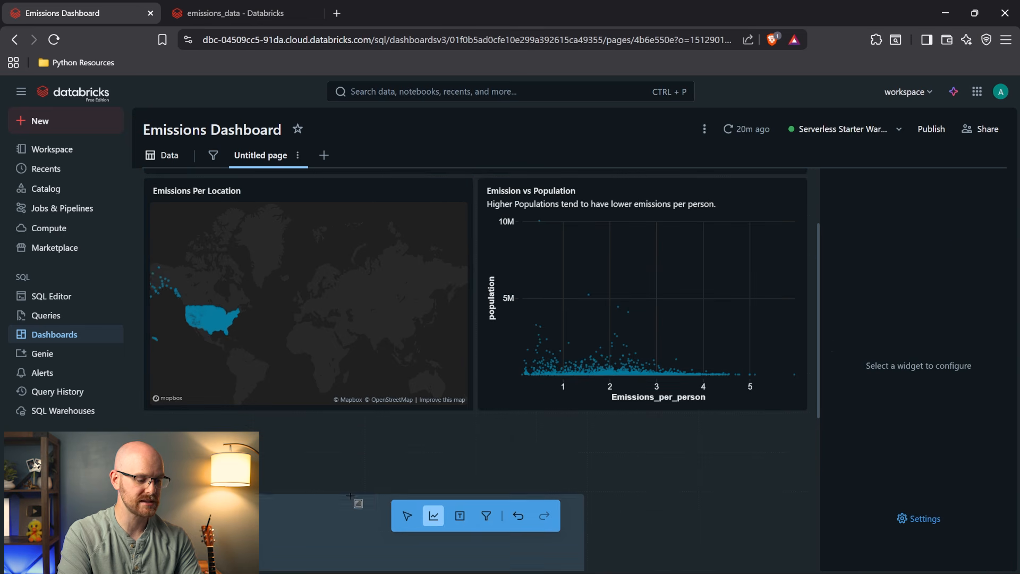
{"action": "left_click", "coordinate": [234, 441]}
{"action": "scroll", "coordinate": [234, 441], "scroll_direction": "down", "scroll_amount": 3}
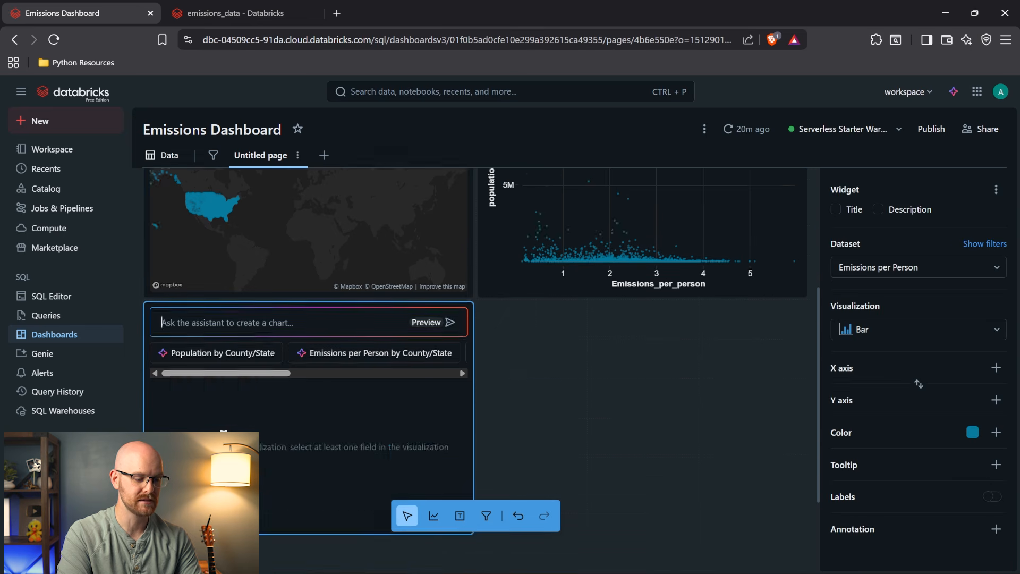
{"action": "left_click", "coordinate": [433, 515]}
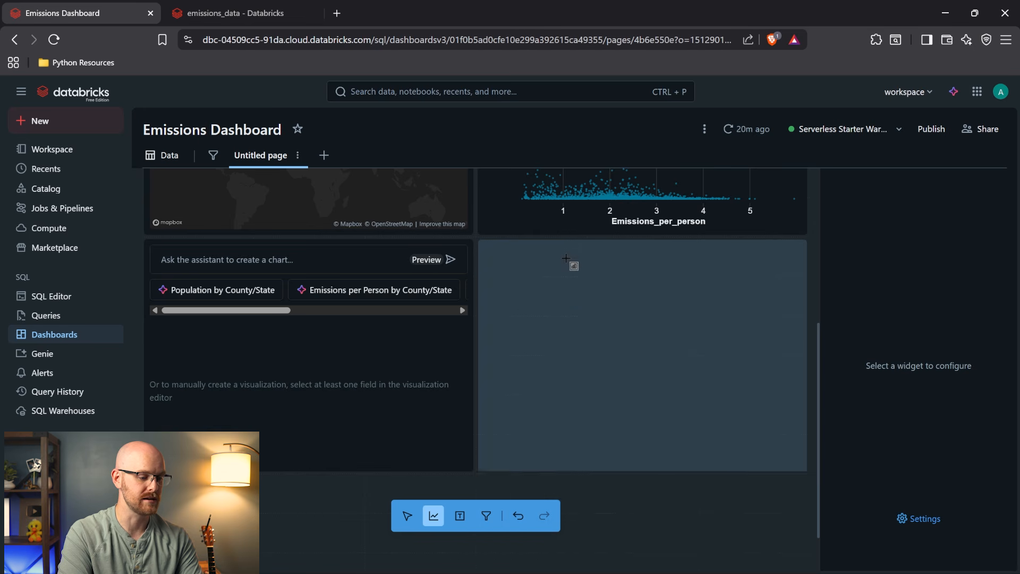
{"action": "left_click", "coordinate": [566, 259]}
{"action": "left_click", "coordinate": [314, 355]}
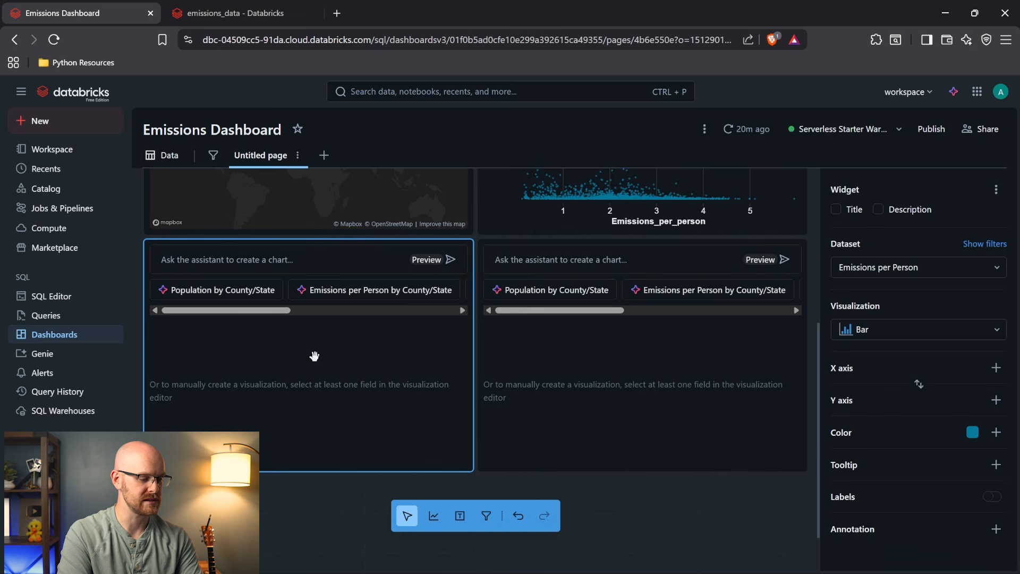
Open the SQL Editor and create a new blank query.
{"action": "left_click", "coordinate": [69, 302]}
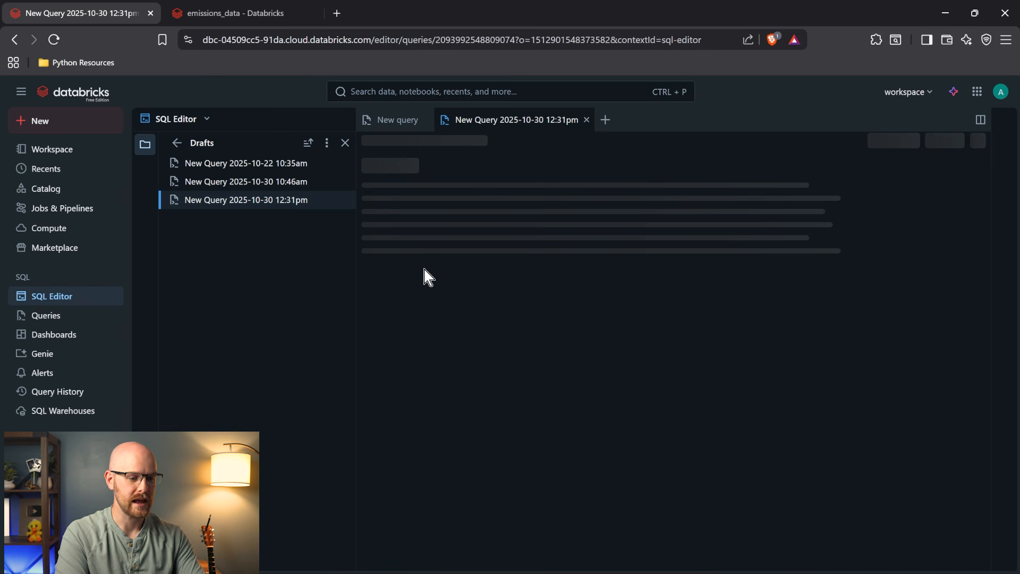
{"action": "left_click", "coordinate": [606, 121]}
{"action": "left_click", "coordinate": [622, 147]}
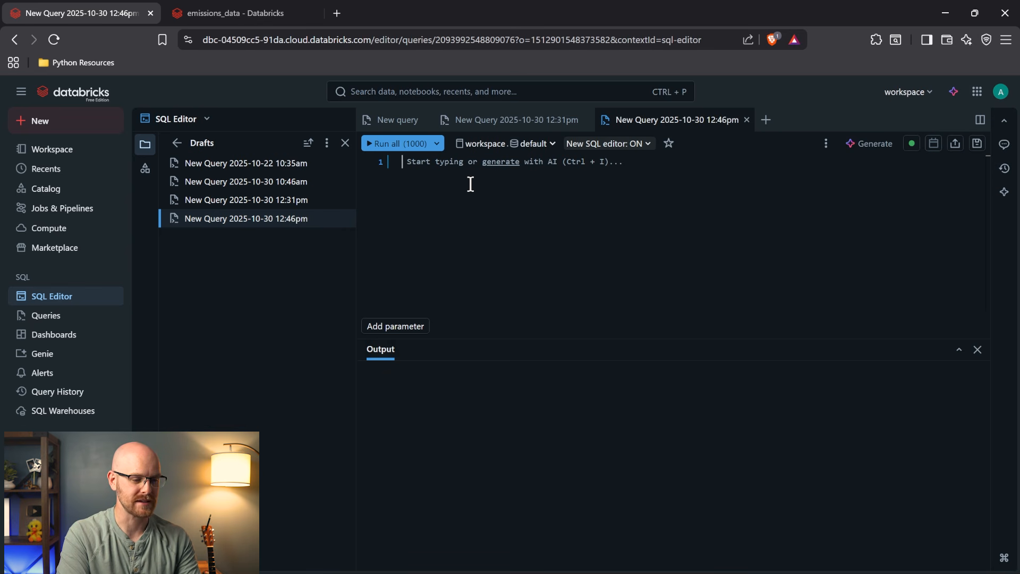
Copy the entire emissions-per-person query from the 12:31pm draft into the new blank query.
{"action": "left_click", "coordinate": [496, 119]}
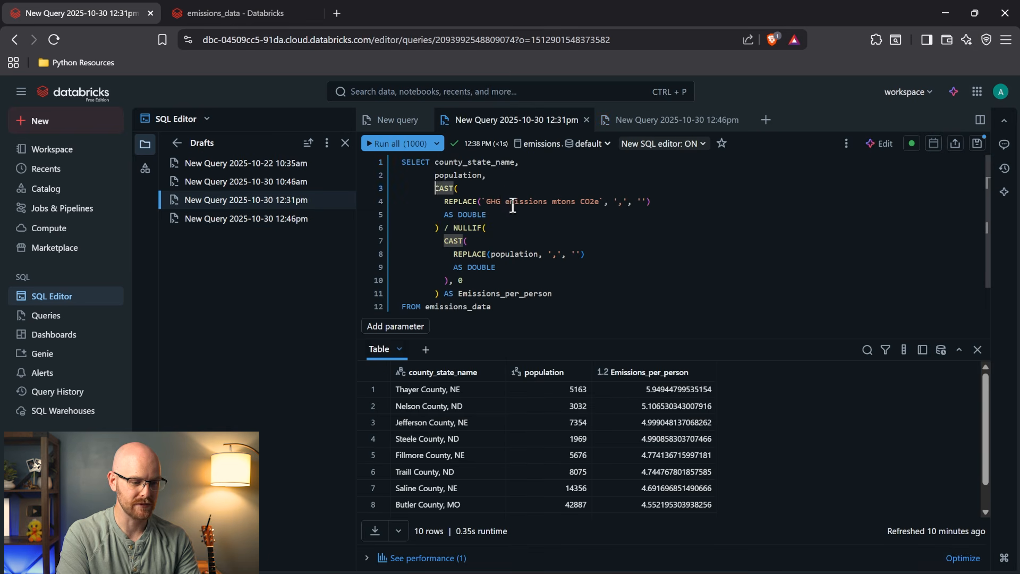
{"action": "double_click", "coordinate": [447, 204]}
{"action": "left_click", "coordinate": [534, 204]}
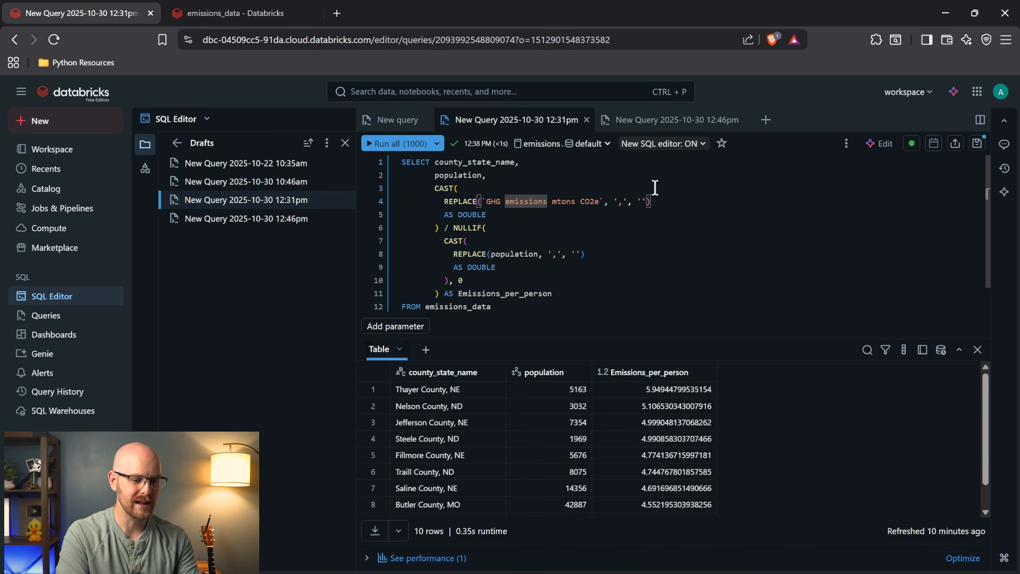
{"action": "key", "text": "ctrl+a"}
{"action": "key", "text": "ctrl+c"}
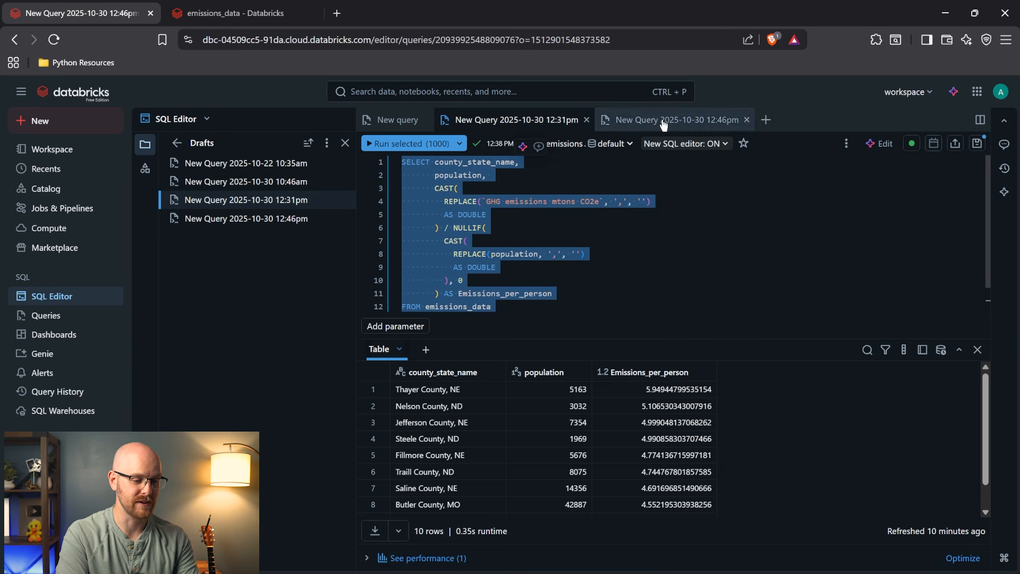
{"action": "left_click", "coordinate": [663, 123]}
{"action": "key", "text": "ctrl+v"}
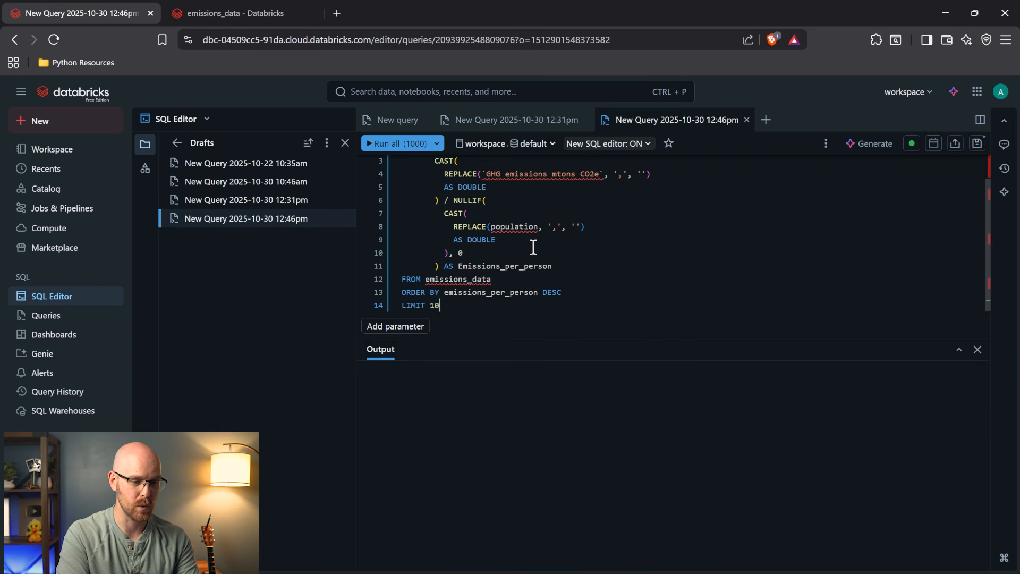
Set the new query's catalog to emissions with the default schema.
{"action": "left_click", "coordinate": [493, 146]}
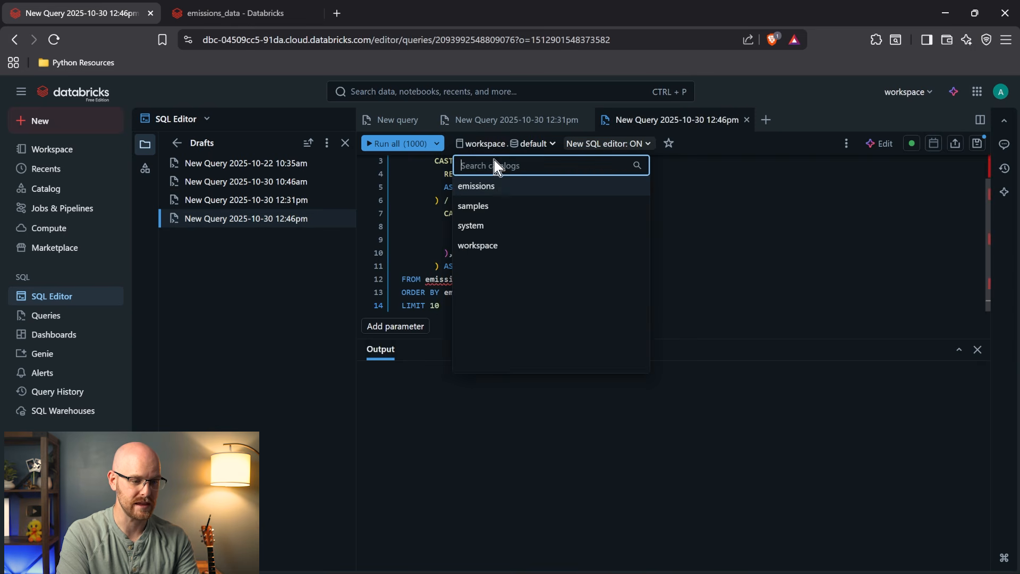
{"action": "left_click", "coordinate": [497, 185]}
{"action": "left_click", "coordinate": [547, 185]}
{"action": "left_click", "coordinate": [505, 265]}
{"action": "scroll", "coordinate": [505, 266], "scroll_direction": "up", "scroll_amount": 2}
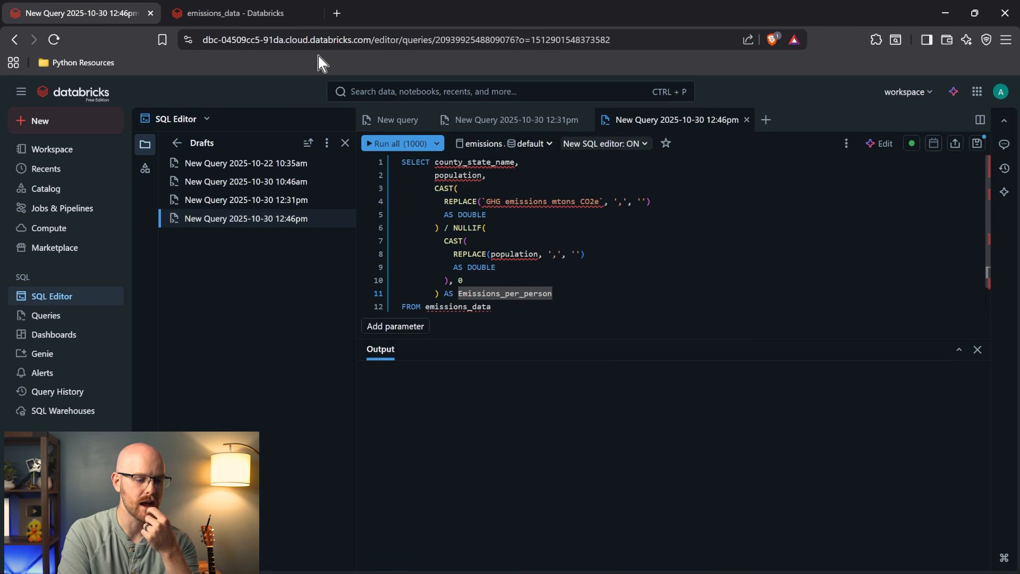
Copy the state_abbr column name from the emissions_data sample and replace county_state_name and population in the SELECT list with it.
{"action": "left_click", "coordinate": [271, 13]}
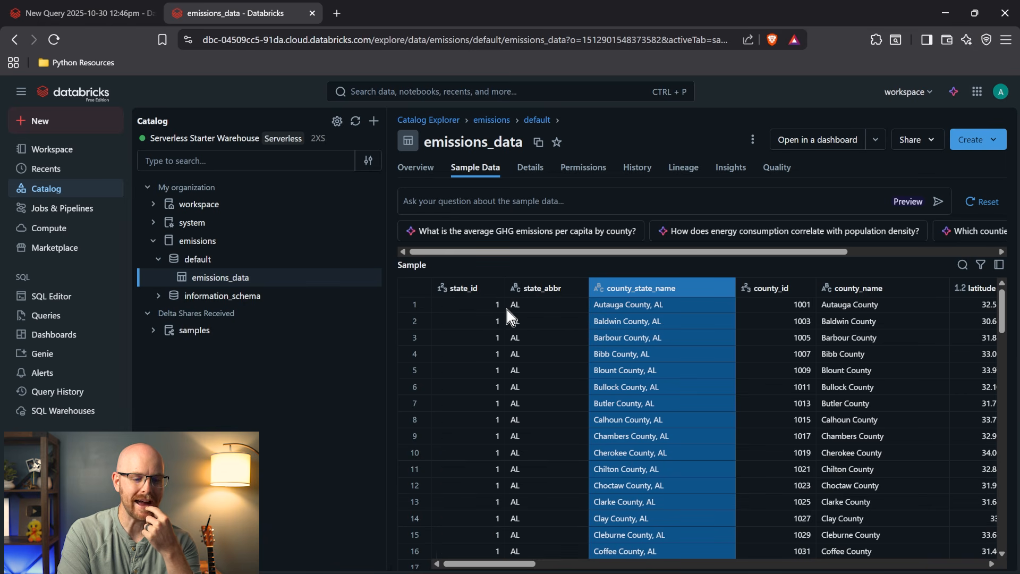
{"action": "left_click", "coordinate": [651, 308]}
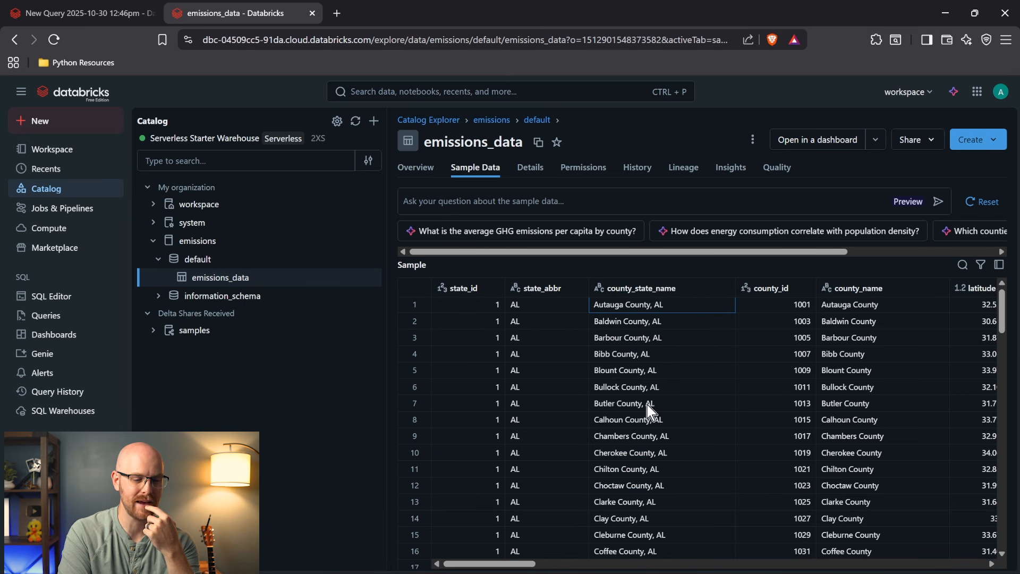
{"action": "left_click", "coordinate": [547, 287]}
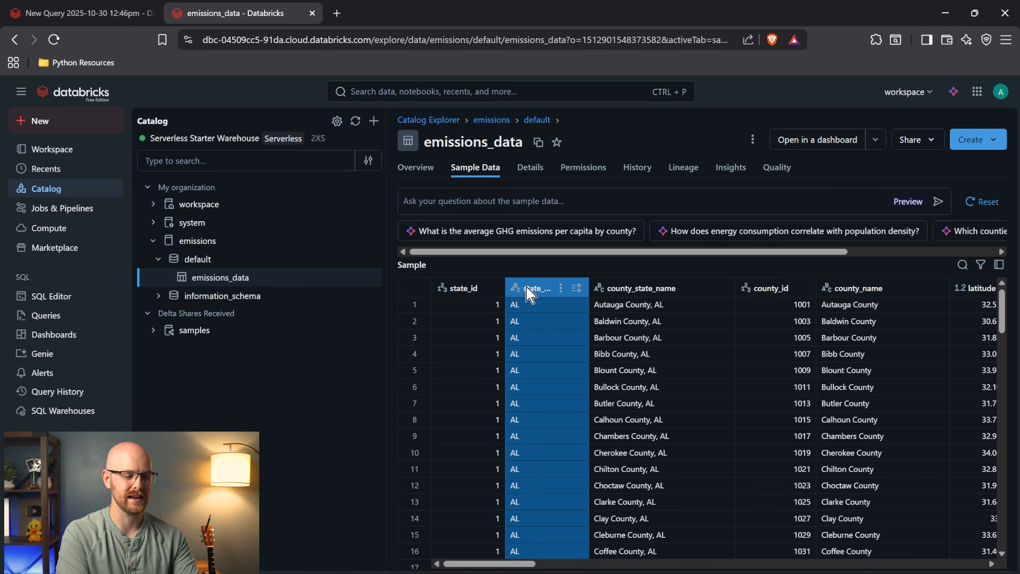
{"action": "right_click", "coordinate": [528, 290]}
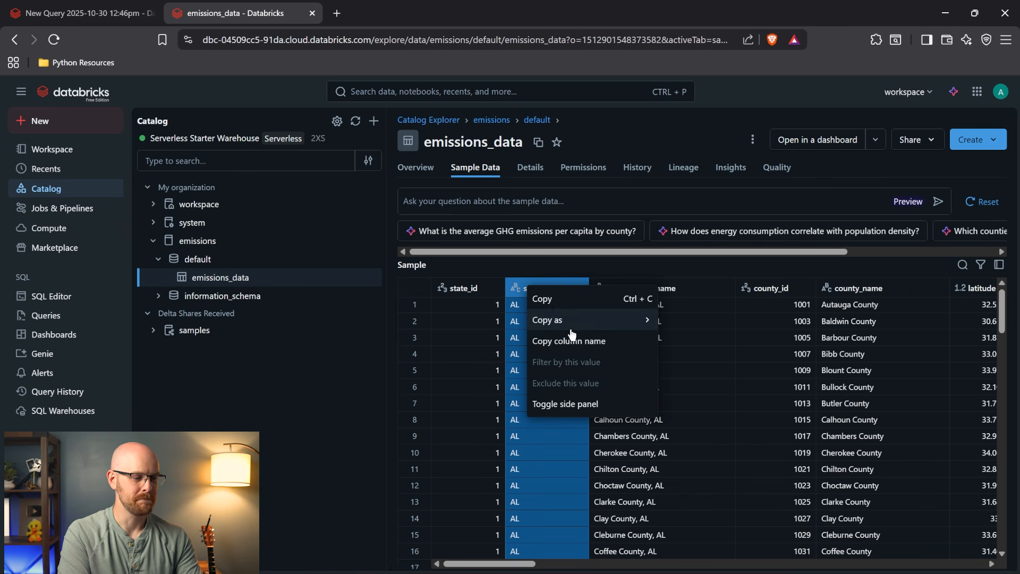
{"action": "left_click", "coordinate": [584, 340]}
{"action": "left_click", "coordinate": [109, 7]}
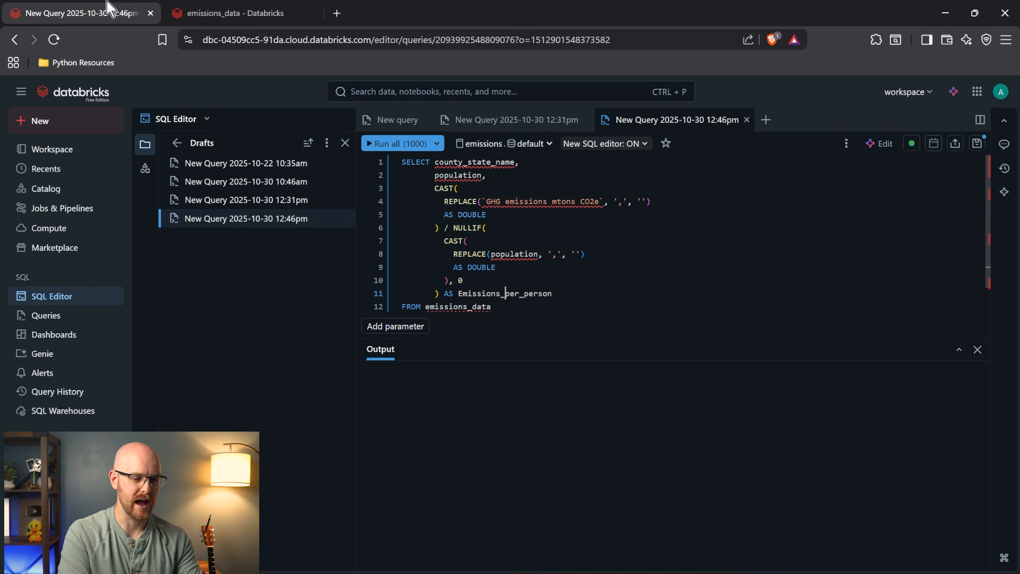
{"action": "left_click_drag", "start_coordinate": [483, 176], "coordinate": [435, 161]}
{"action": "key", "text": "ctrl+v"}
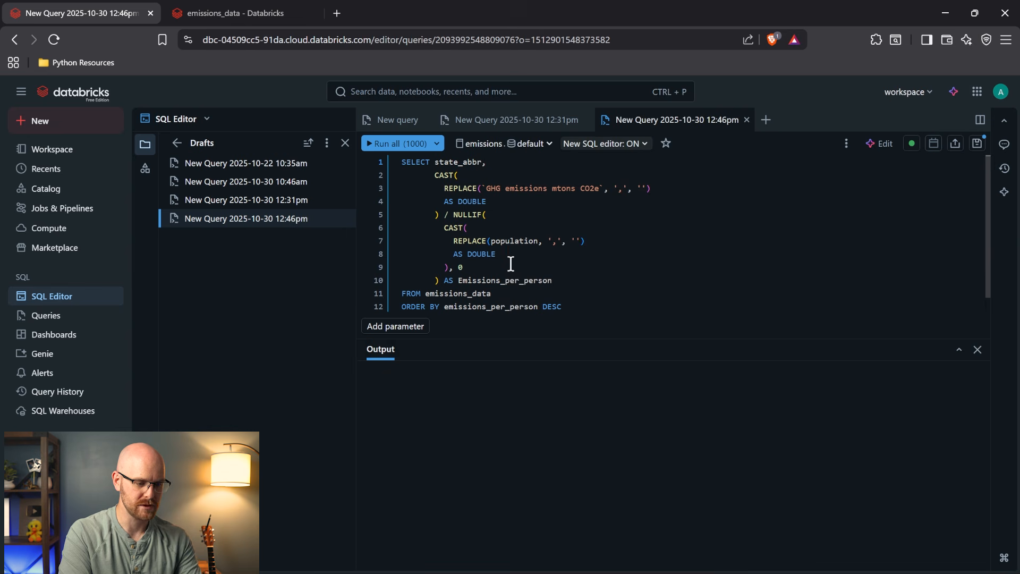
Remove the NULLIF division by population from the query, leaving only the cast of GHG emissions as DOUBLE.
{"action": "left_click_drag", "start_coordinate": [511, 265], "coordinate": [441, 216]}
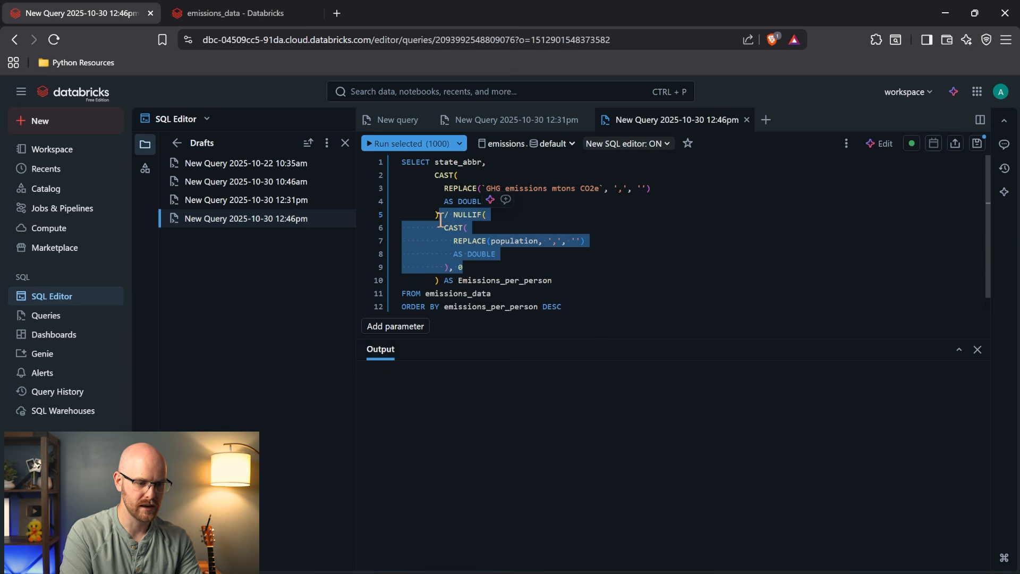
{"action": "key", "text": "BackSpace"}
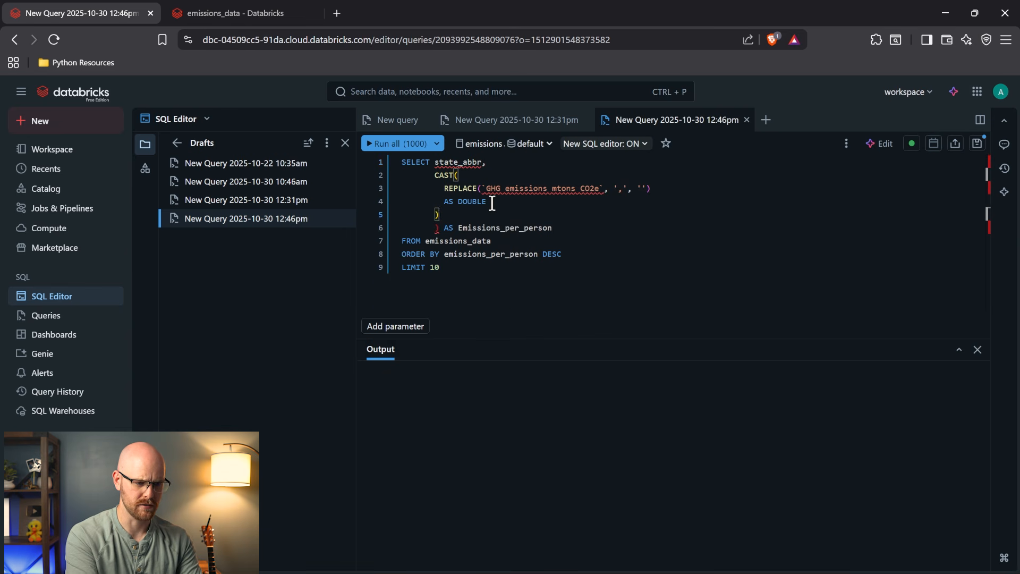
{"action": "key", "text": "Delete"}
{"action": "key", "text": "Delete"}
{"action": "key", "text": "Delete"}
{"action": "key", "text": "Delete"}
{"action": "key", "text": "Delete"}
{"action": "key", "text": "Delete"}
{"action": "key", "text": "Delete"}
{"action": "key", "text": "Delete"}
{"action": "key", "text": "Delete"}
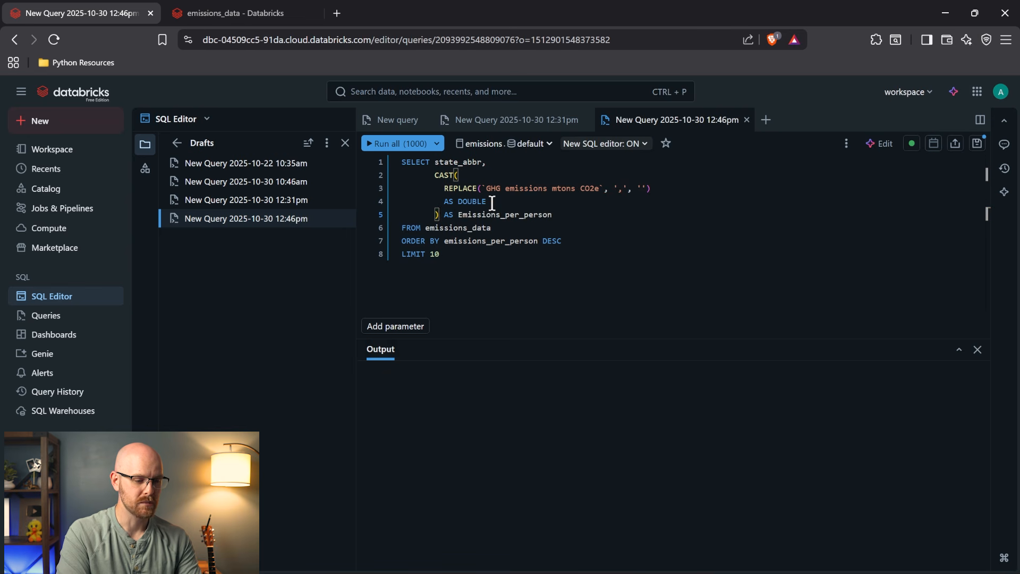
Rename the alias of the cast emissions column to Total_Emissions.
{"action": "left_click", "coordinate": [557, 214]}
{"action": "double_click", "coordinate": [531, 215]}
{"action": "type", "text": "T"}
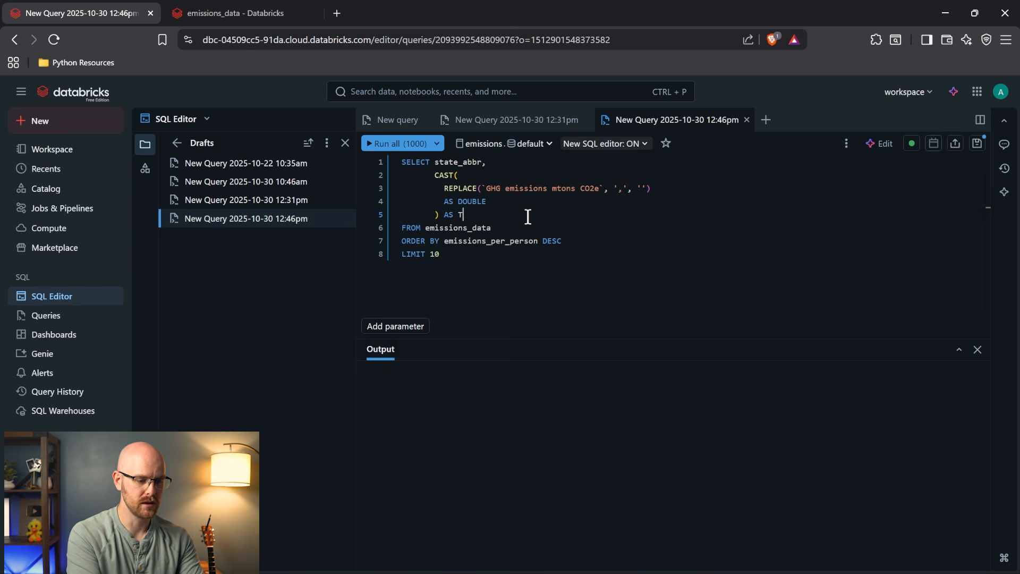
{"action": "type", "text": "otal_Emissions"}
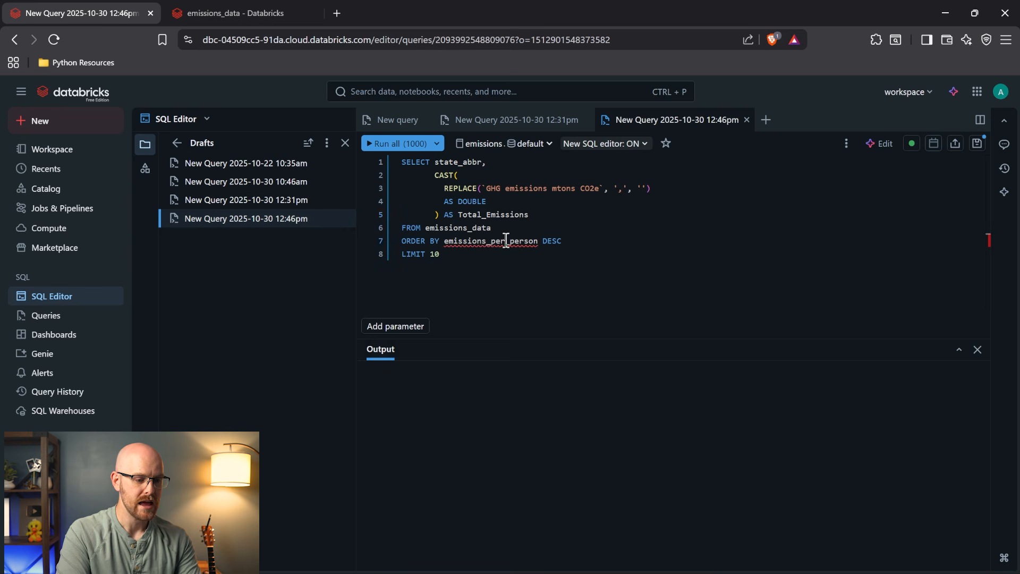
Insert a GROUP BY line between the FROM and ORDER BY clauses of the query.
{"action": "double_click", "coordinate": [506, 241]}
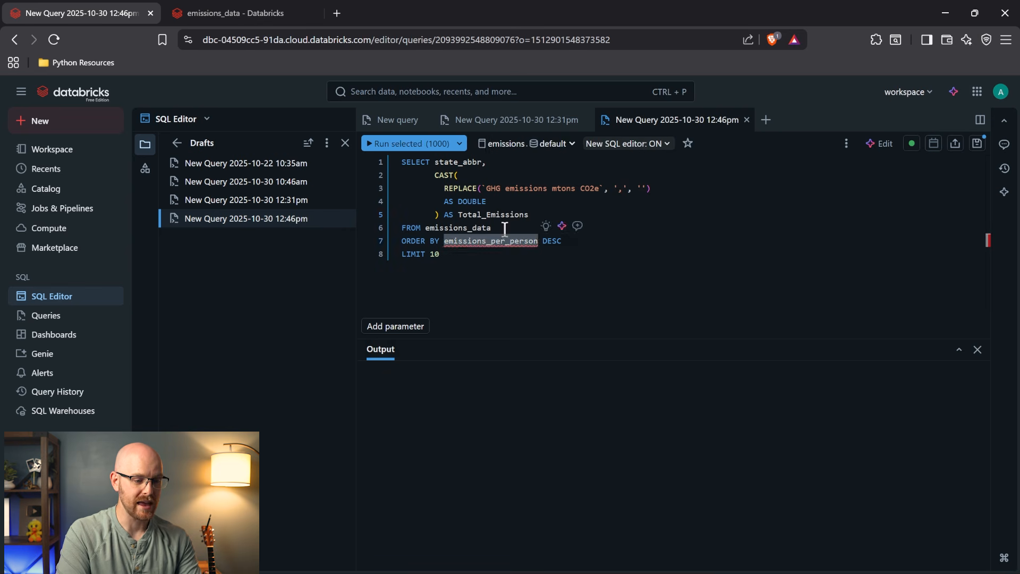
{"action": "double_click", "coordinate": [503, 216]}
{"action": "double_click", "coordinate": [523, 230]}
{"action": "key", "text": "End"}
{"action": "key", "text": "Return"}
{"action": "type", "text": "GROUP BY"}
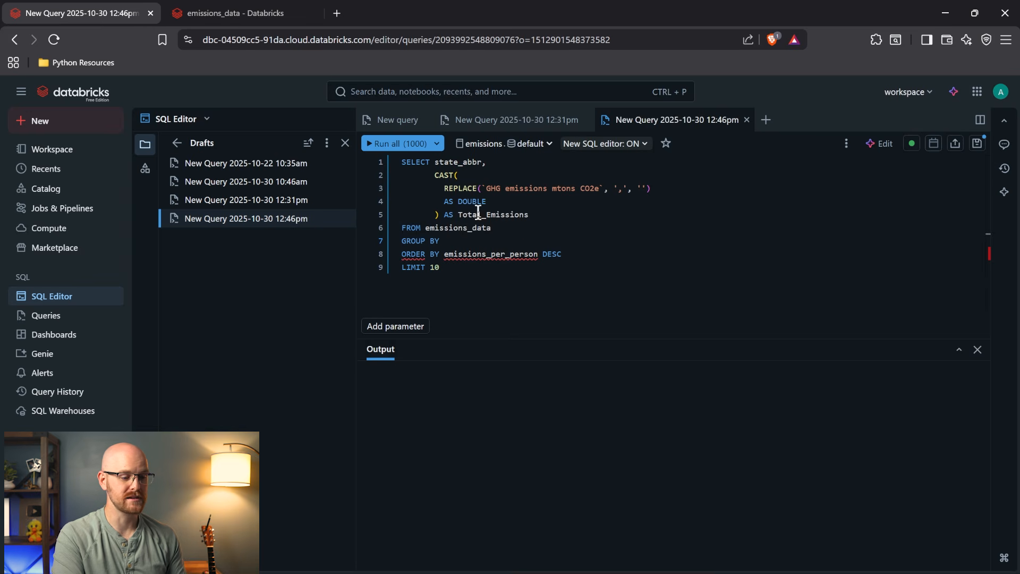
Review the columns in the emissions_data sample table and return to the query.
{"action": "left_click", "coordinate": [233, 8]}
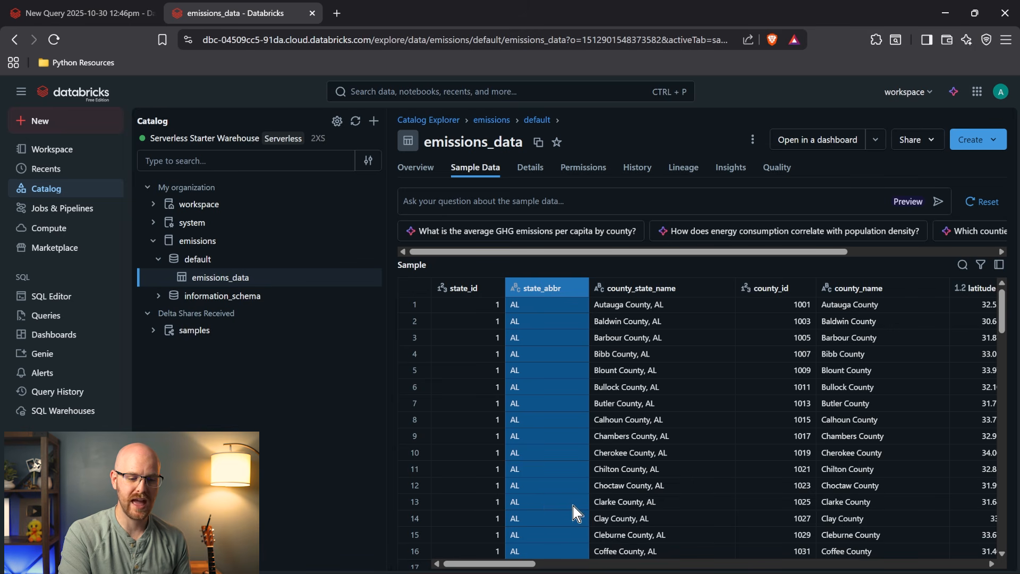
{"action": "scroll", "coordinate": [577, 512], "scroll_direction": "right", "scroll_amount": 10}
{"action": "scroll", "coordinate": [576, 512], "scroll_direction": "left", "scroll_amount": 8}
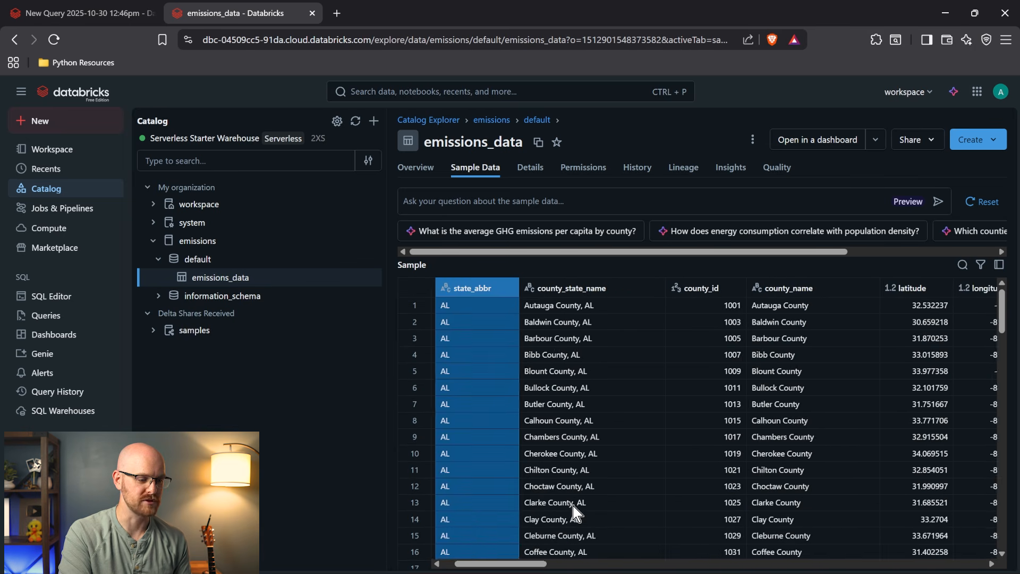
{"action": "left_click", "coordinate": [79, 12]}
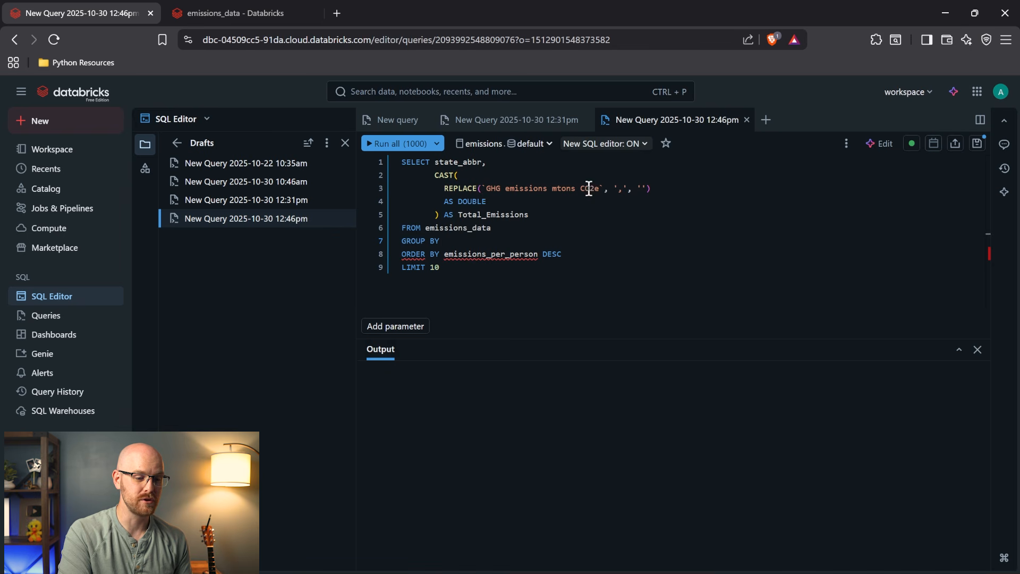
Complete the GROUP BY clause with state_abbr and replace the ORDER BY column with Total_Emissions.
{"action": "left_click_drag", "start_coordinate": [613, 188], "coordinate": [482, 189]}
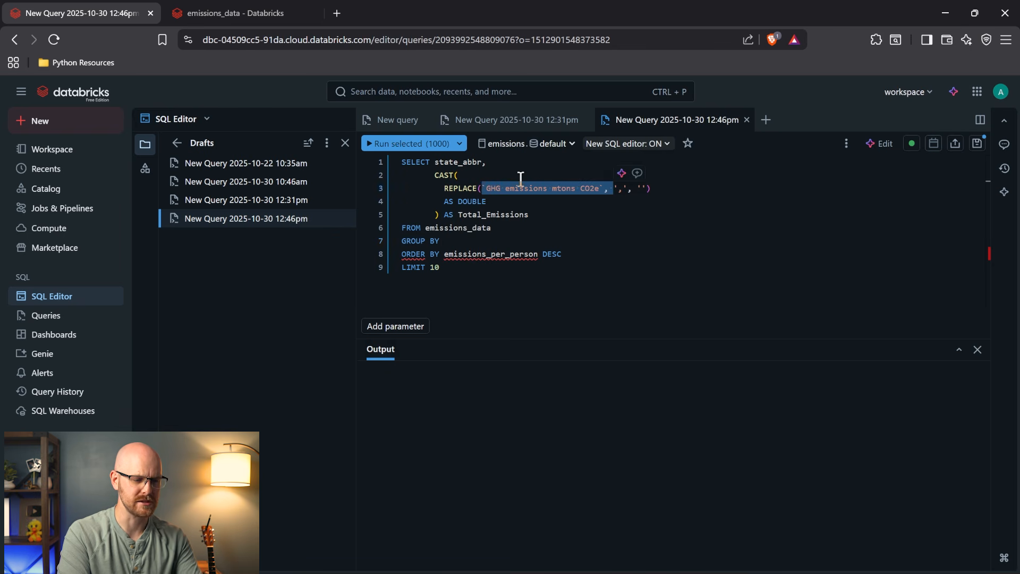
{"action": "left_click", "coordinate": [434, 176]}
{"action": "left_click", "coordinate": [452, 240]}
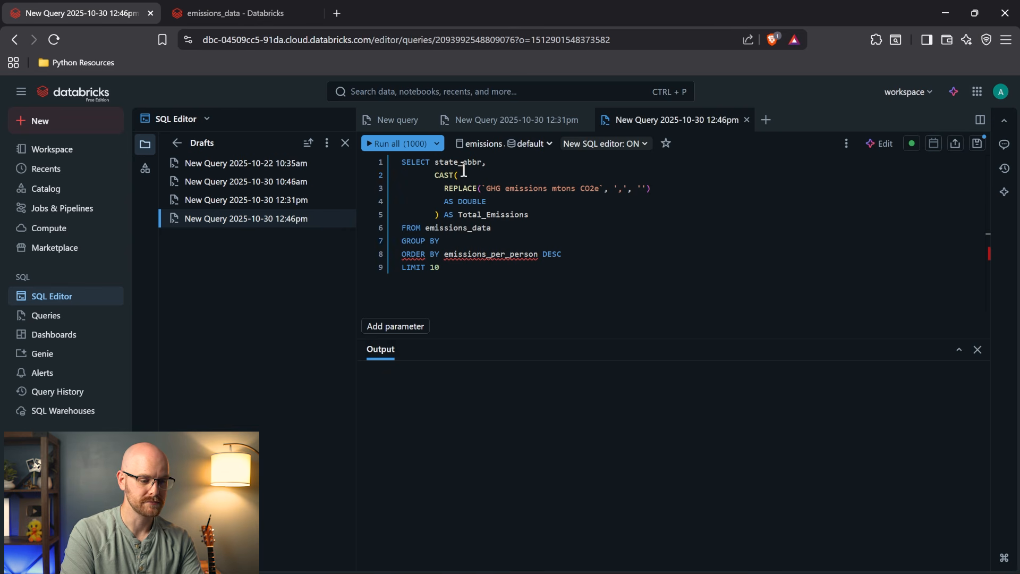
{"action": "type", "text": "state_abbr"}
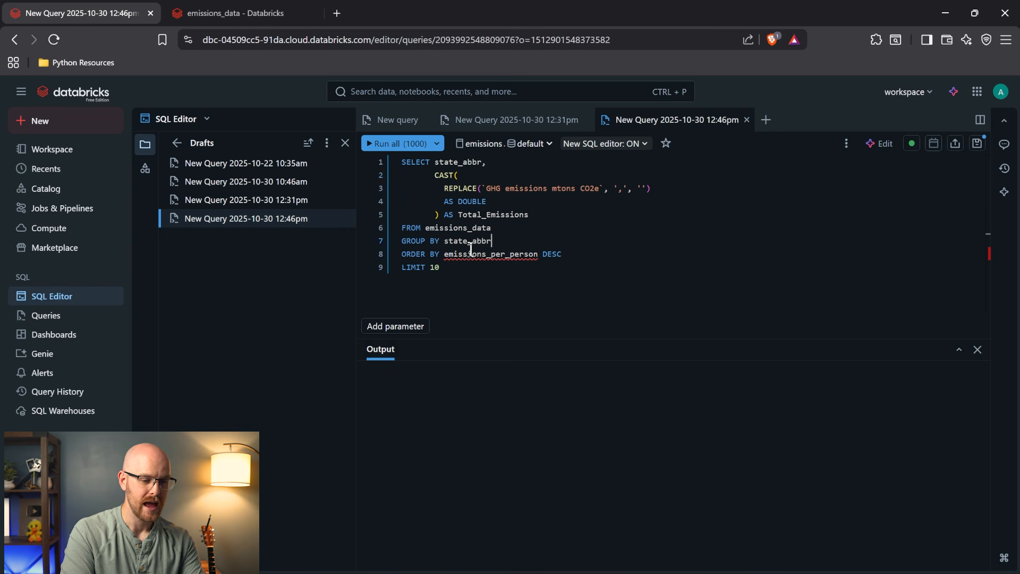
{"action": "double_click", "coordinate": [508, 216]}
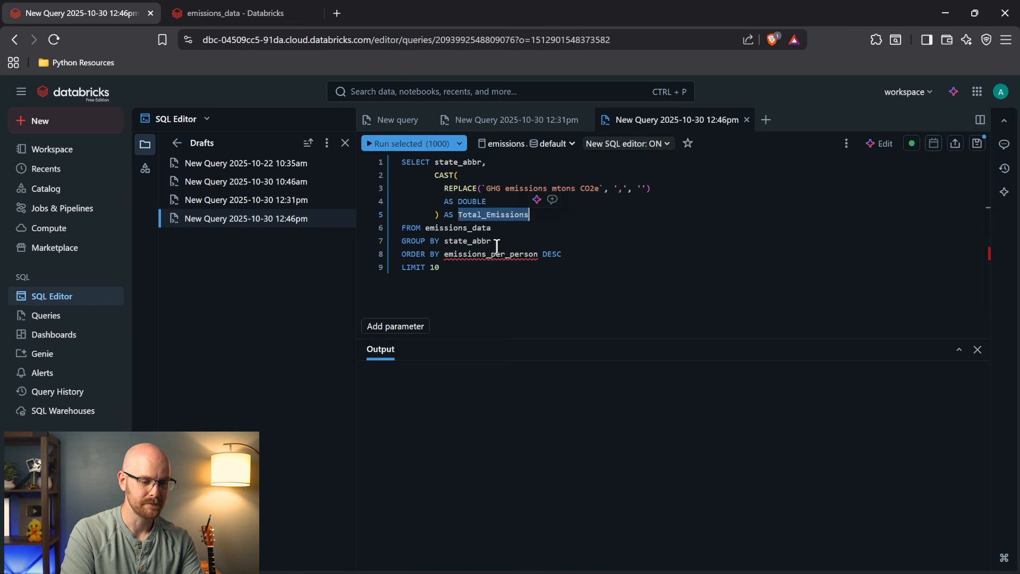
{"action": "double_click", "coordinate": [492, 254]}
{"action": "key", "text": "ctrl+v"}
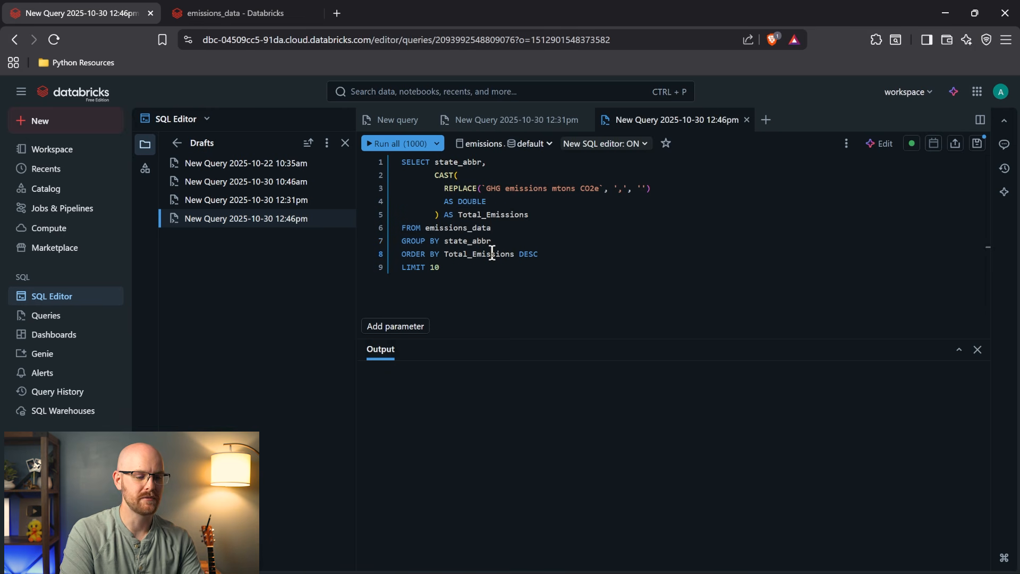
Wrap the CAST expression for the GHG emissions in SUM() and run the query limited to 10 rows.
{"action": "left_click", "coordinate": [435, 175]}
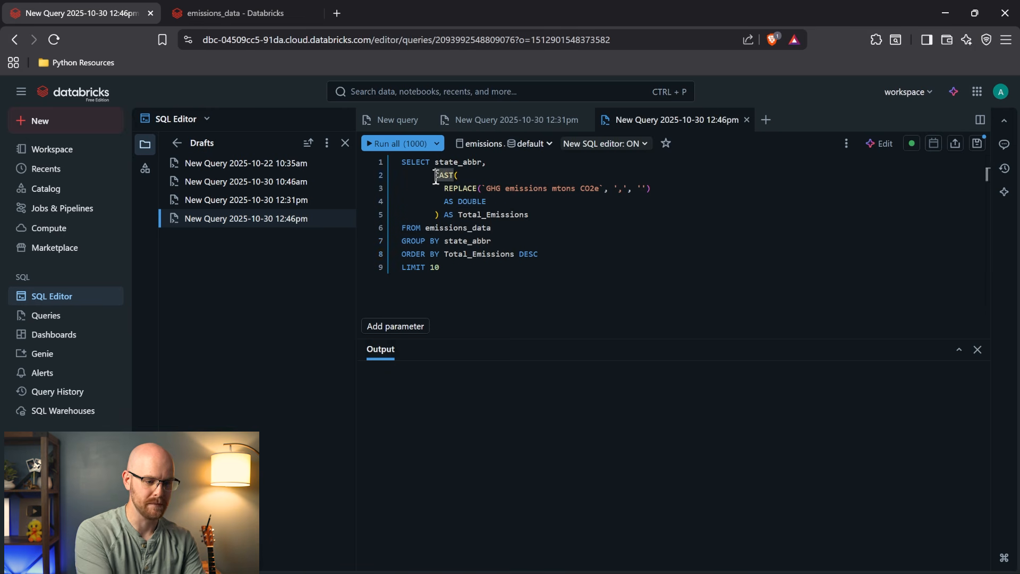
{"action": "type", "text": "SUM("}
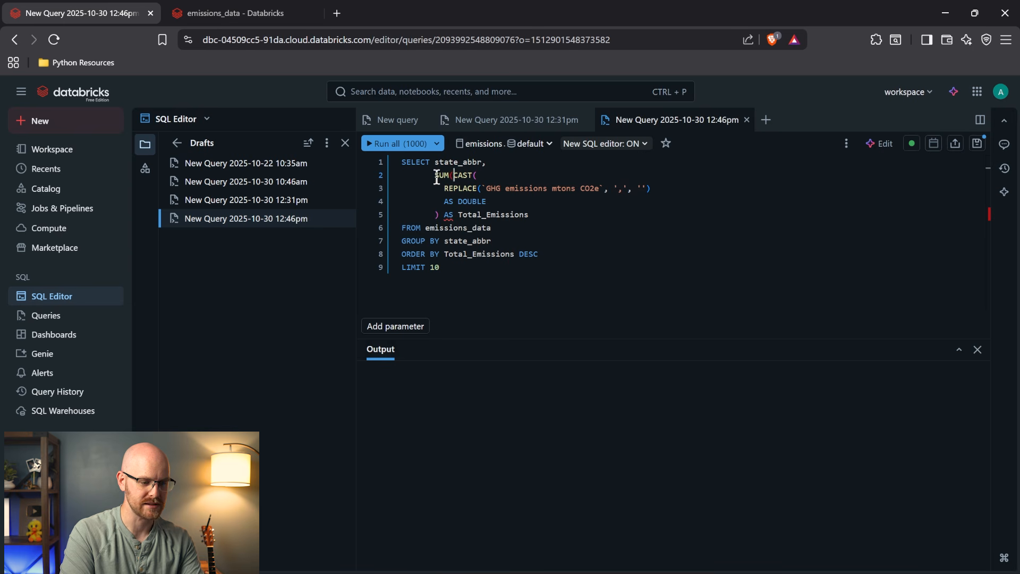
{"action": "left_click", "coordinate": [440, 215]}
{"action": "type", "text": ")"}
{"action": "left_click", "coordinate": [551, 219]}
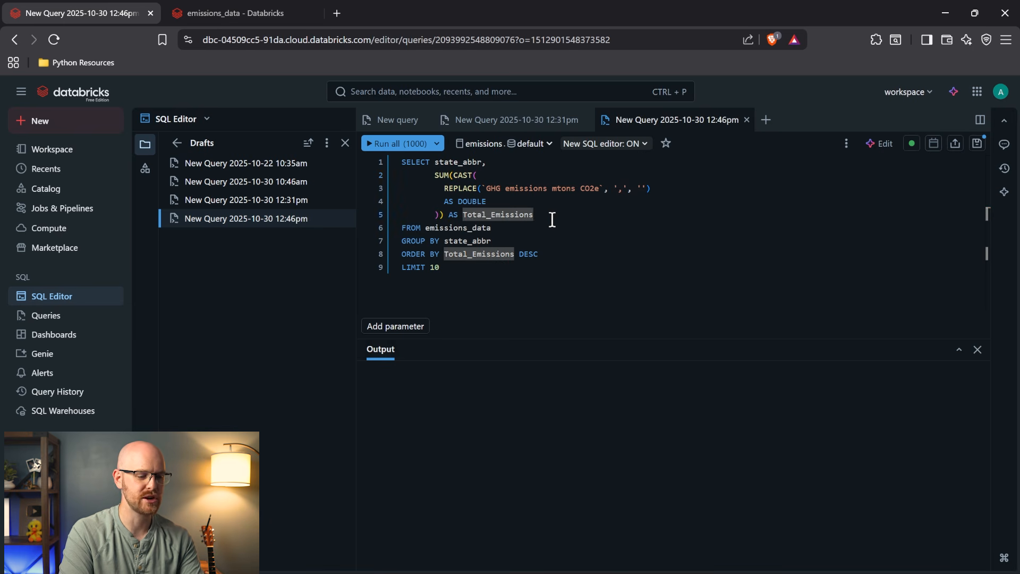
{"action": "left_click", "coordinate": [491, 268]}
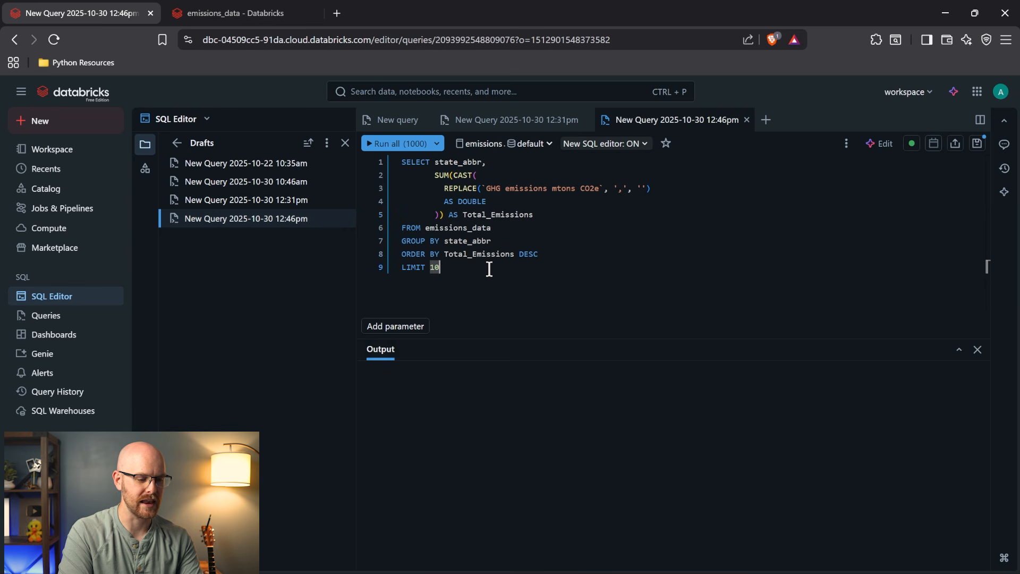
{"action": "left_click_drag", "start_coordinate": [470, 265], "coordinate": [391, 267]}
{"action": "left_click", "coordinate": [456, 268]}
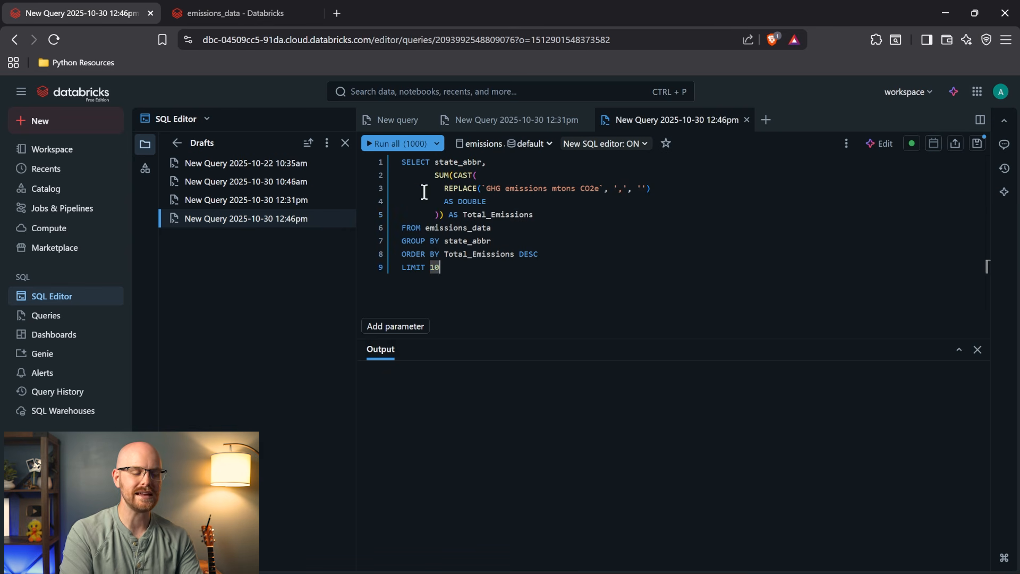
{"action": "left_click", "coordinate": [390, 150]}
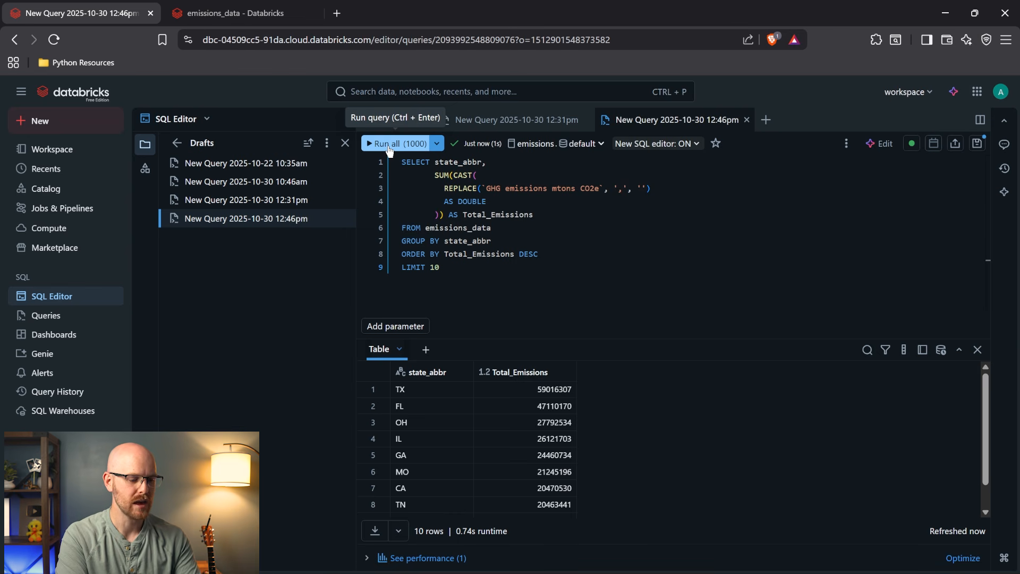
Comment out the LIMIT 10 line and rerun the query for all states.
{"action": "left_click_drag", "start_coordinate": [448, 269], "coordinate": [402, 275]}
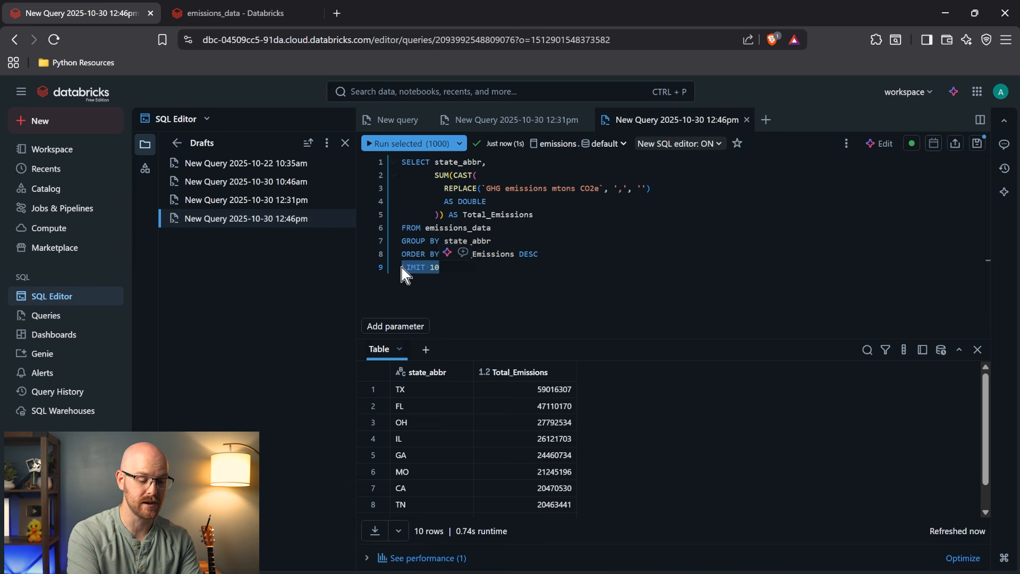
{"action": "left_click", "coordinate": [402, 268]}
{"action": "type", "text": "--"}
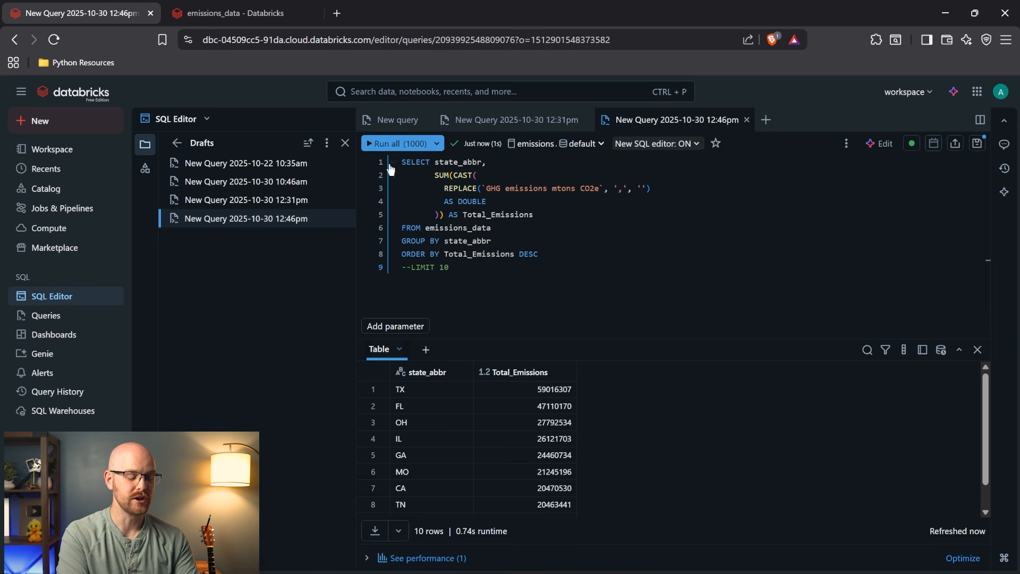
{"action": "left_click", "coordinate": [384, 145]}
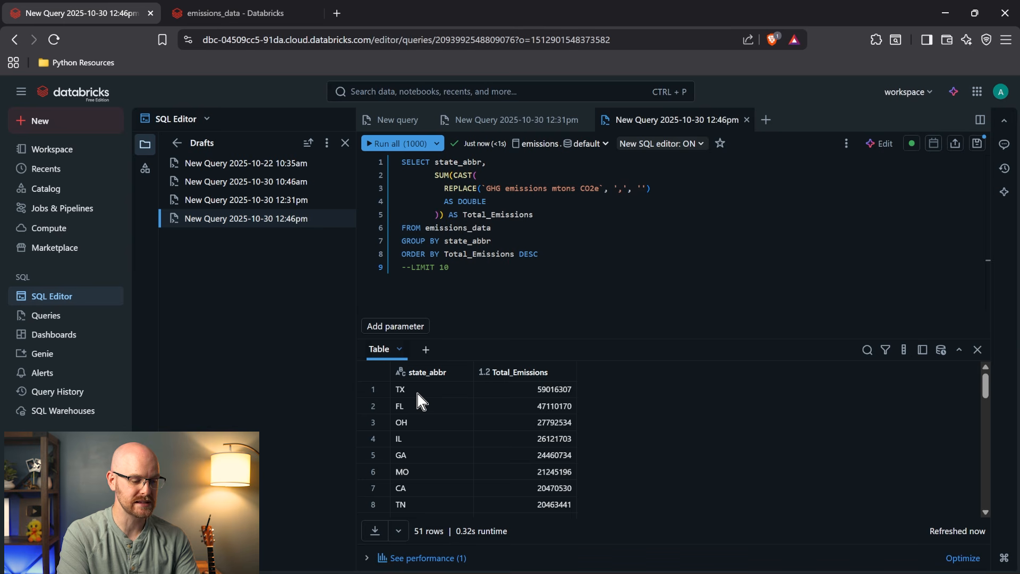
Examine the total emissions of every state in the query results, from the highest to the lowest.
{"action": "scroll", "coordinate": [486, 423], "scroll_direction": "down", "scroll_amount": 2}
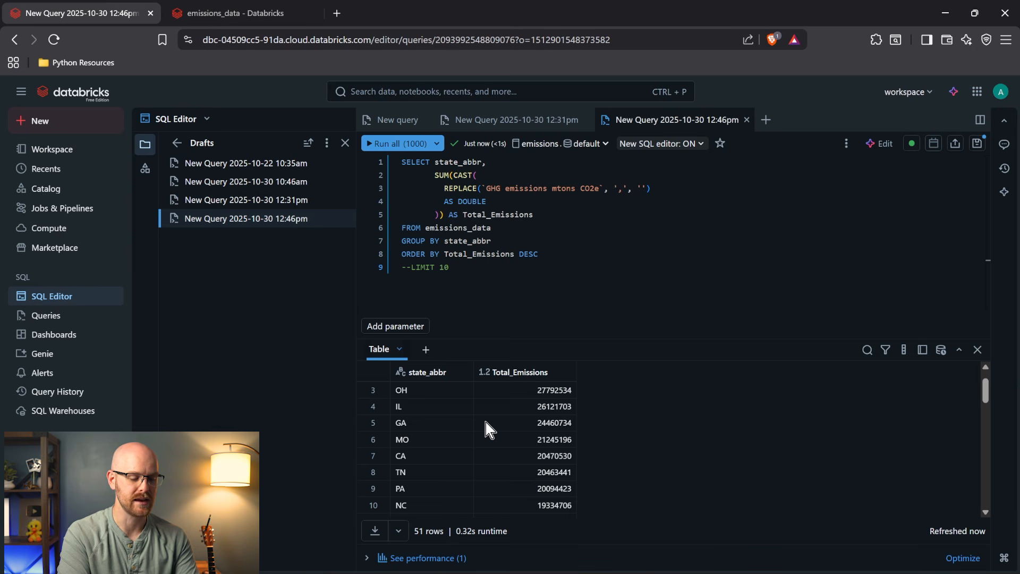
{"action": "scroll", "coordinate": [486, 423], "scroll_direction": "down", "scroll_amount": 10}
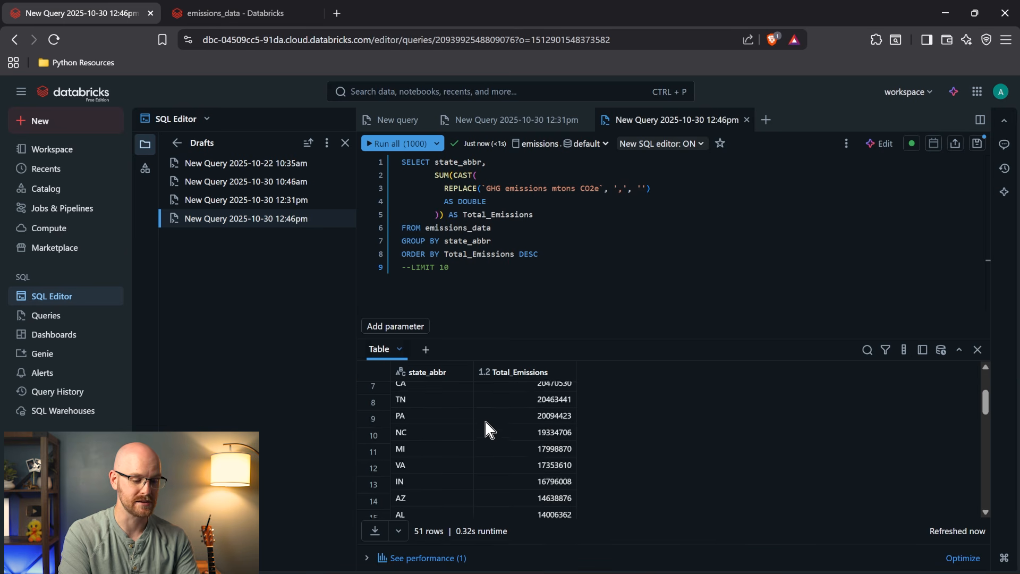
{"action": "scroll", "coordinate": [485, 429], "scroll_direction": "down", "scroll_amount": 2}
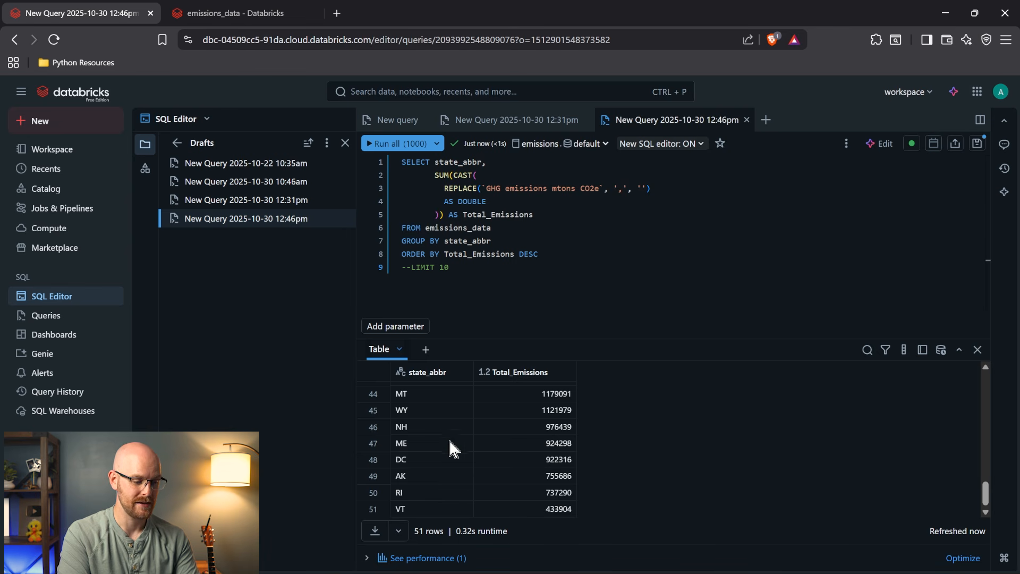
{"action": "scroll", "coordinate": [455, 458], "scroll_direction": "up", "scroll_amount": 1}
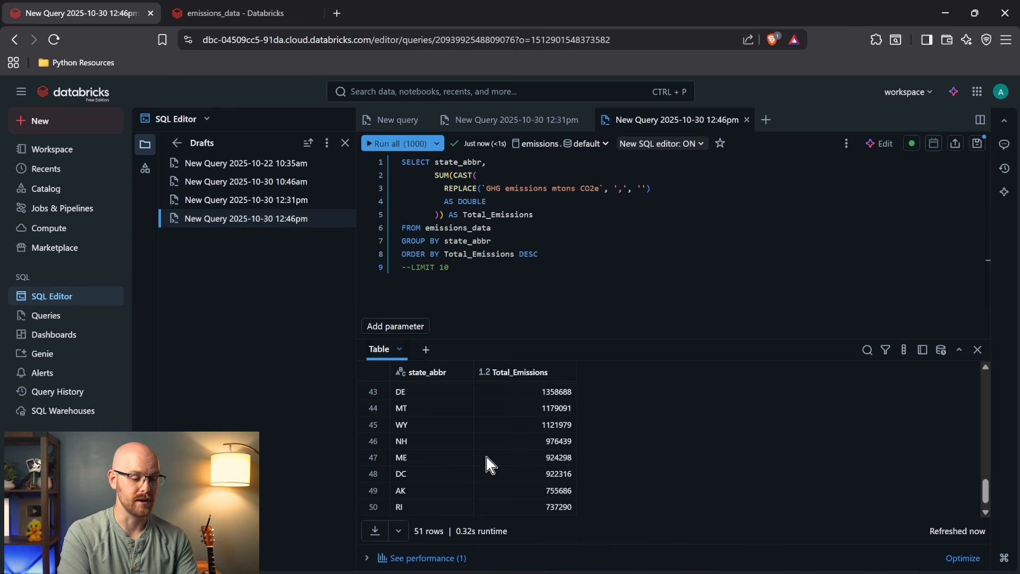
{"action": "scroll", "coordinate": [488, 464], "scroll_direction": "up", "scroll_amount": 1}
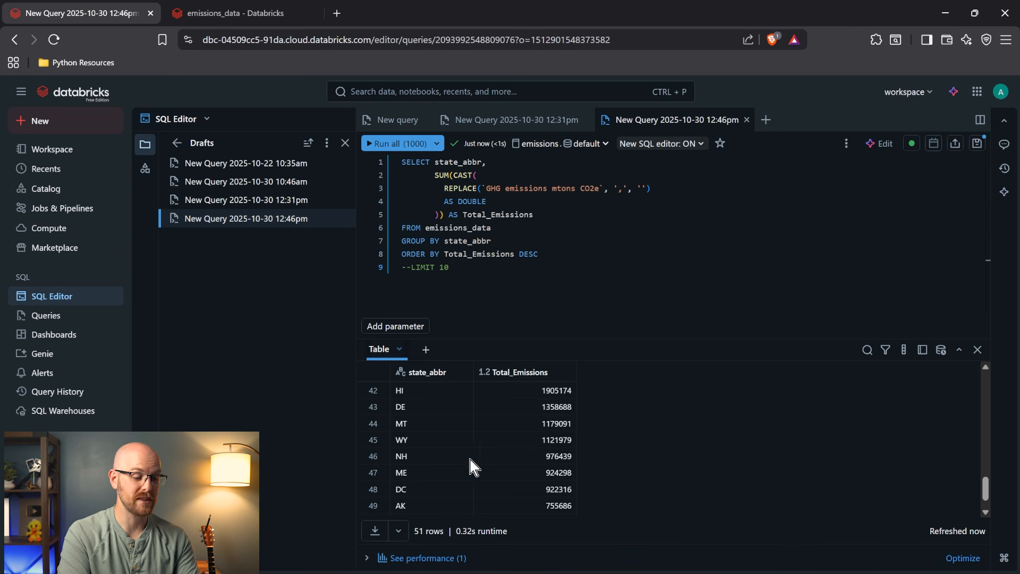
{"action": "scroll", "coordinate": [490, 460], "scroll_direction": "up", "scroll_amount": 1}
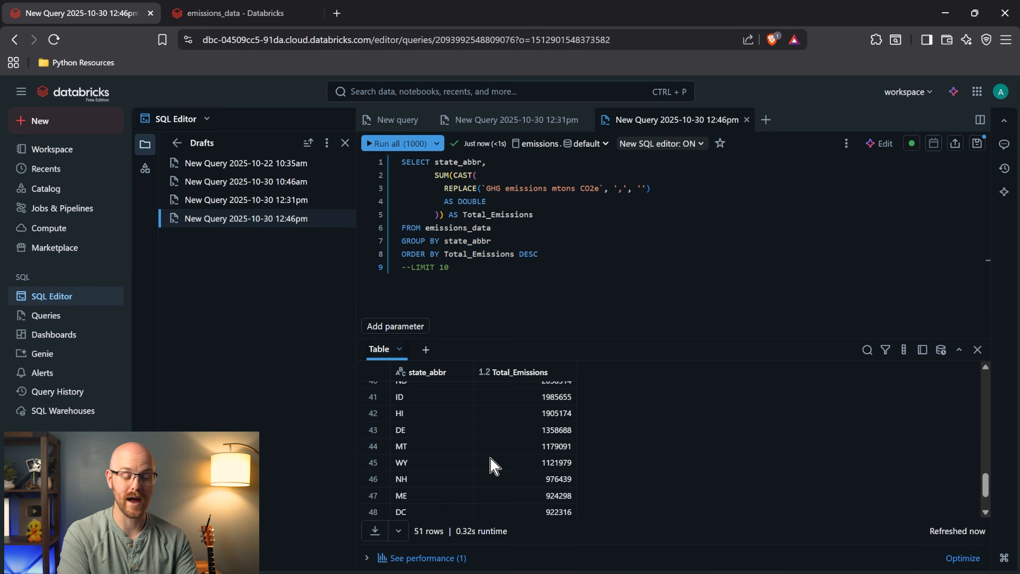
{"action": "scroll", "coordinate": [490, 458], "scroll_direction": "up", "scroll_amount": 15}
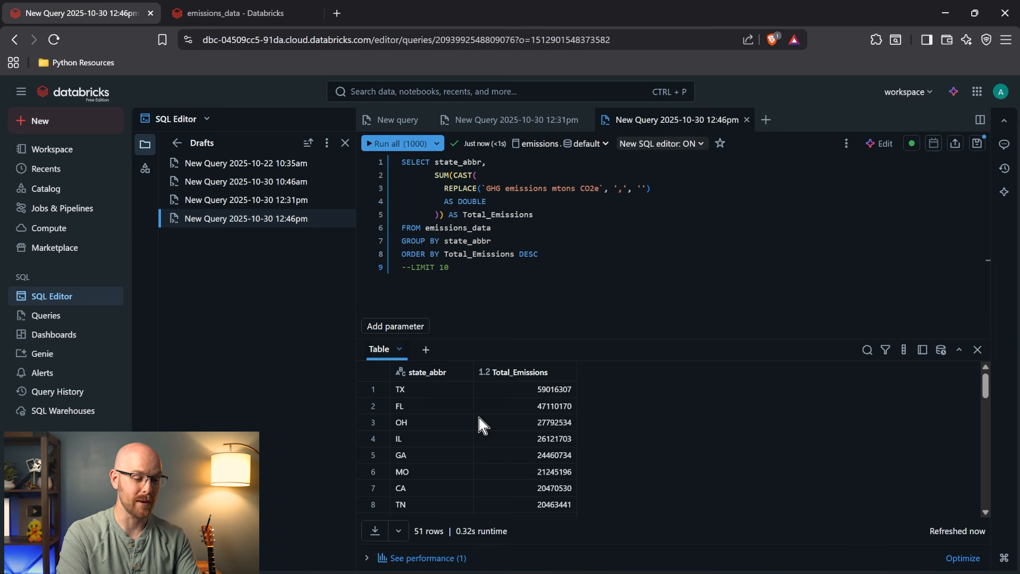
Uncomment the LIMIT 10 line and copy the entire query.
{"action": "left_click", "coordinate": [409, 267]}
{"action": "key", "text": "BackSpace"}
{"action": "key", "text": "BackSpace"}
{"action": "key", "text": "ctrl+a"}
{"action": "key", "text": "ctrl+c"}
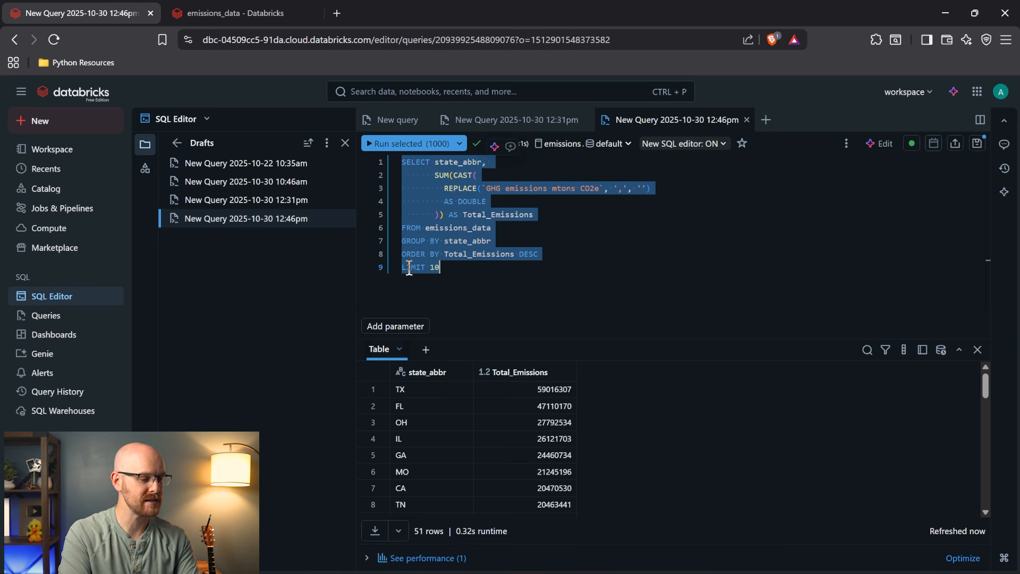
Open the Emissions Dashboard and select the empty chart widget below the Emissions Per Location map.
{"action": "left_click", "coordinate": [79, 334]}
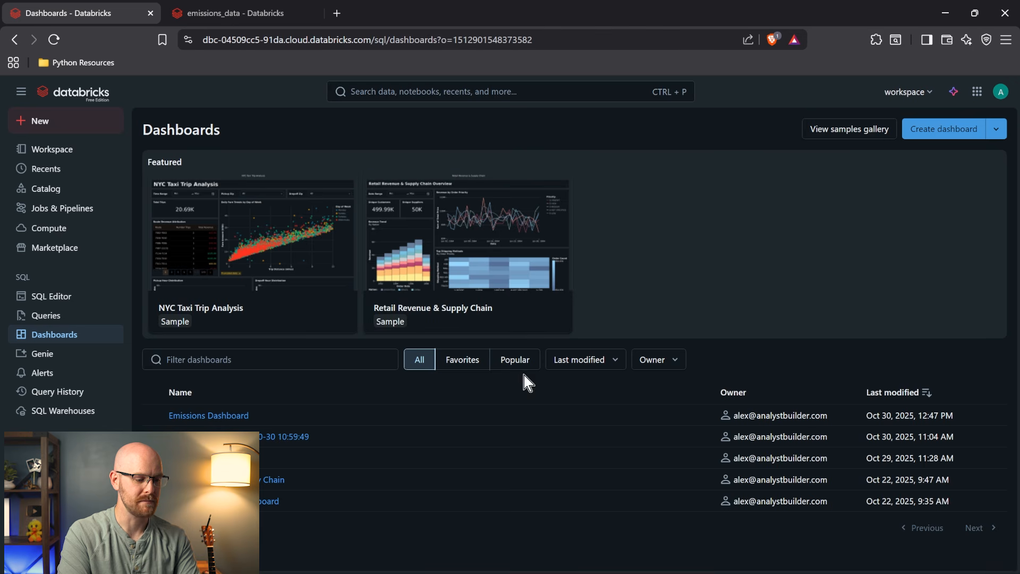
{"action": "left_click", "coordinate": [215, 417]}
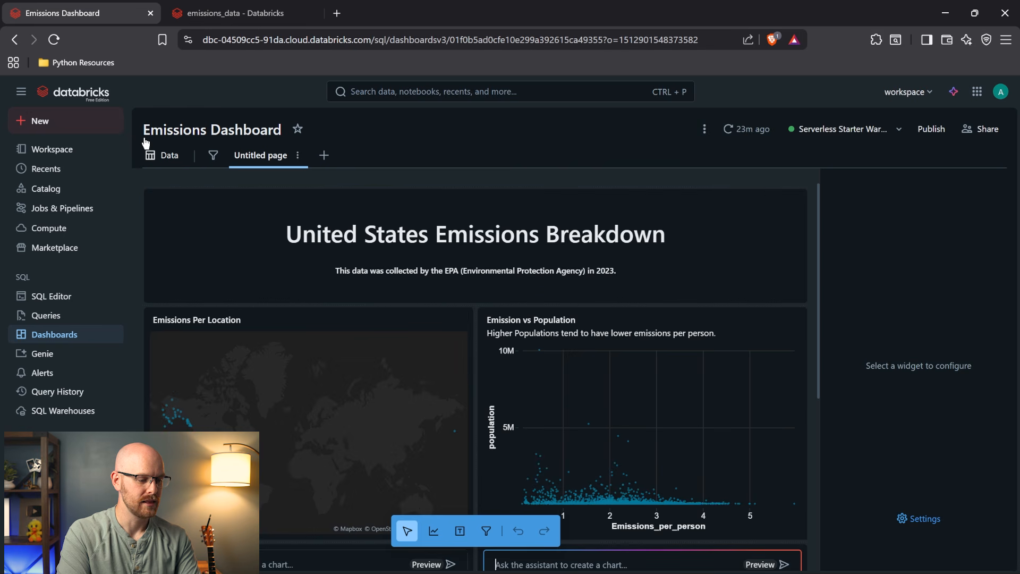
{"action": "scroll", "coordinate": [178, 245], "scroll_direction": "down", "scroll_amount": 3}
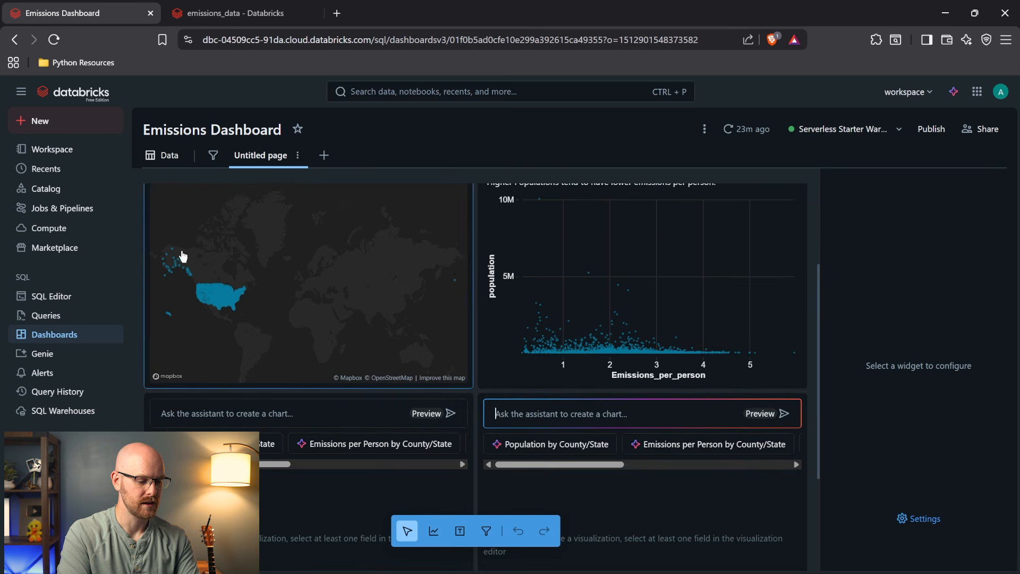
{"action": "left_click", "coordinate": [293, 528]}
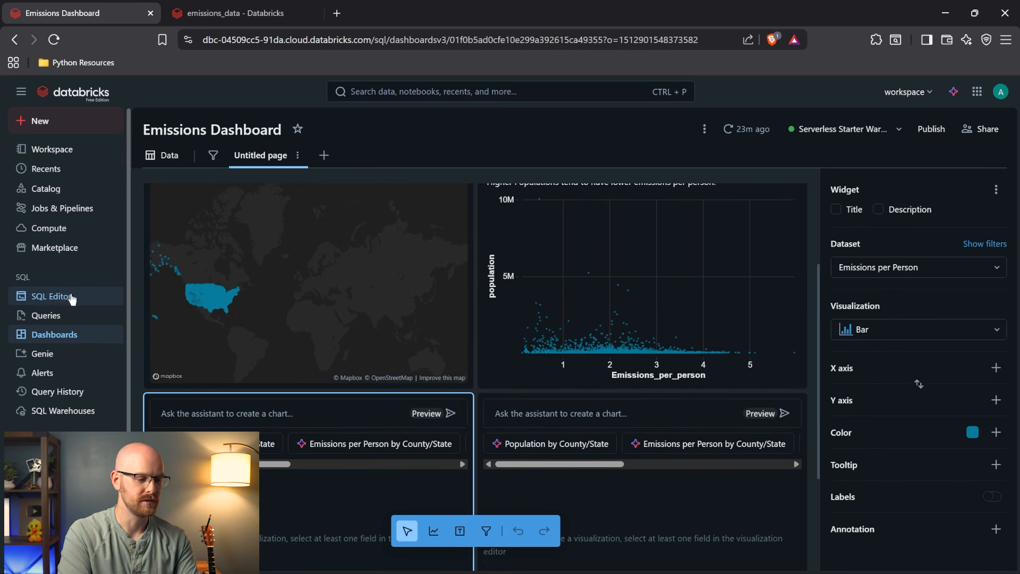
Create a new dataset from SQL in the dashboard's data and paste the copied total emissions query into it.
{"action": "left_click", "coordinate": [168, 154]}
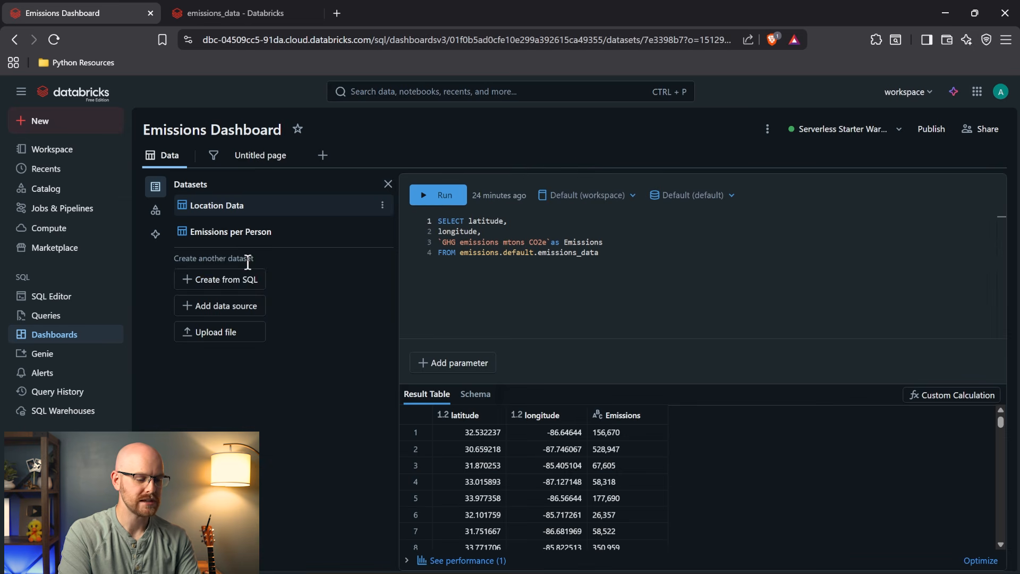
{"action": "left_click", "coordinate": [238, 282]}
{"action": "left_click", "coordinate": [505, 223]}
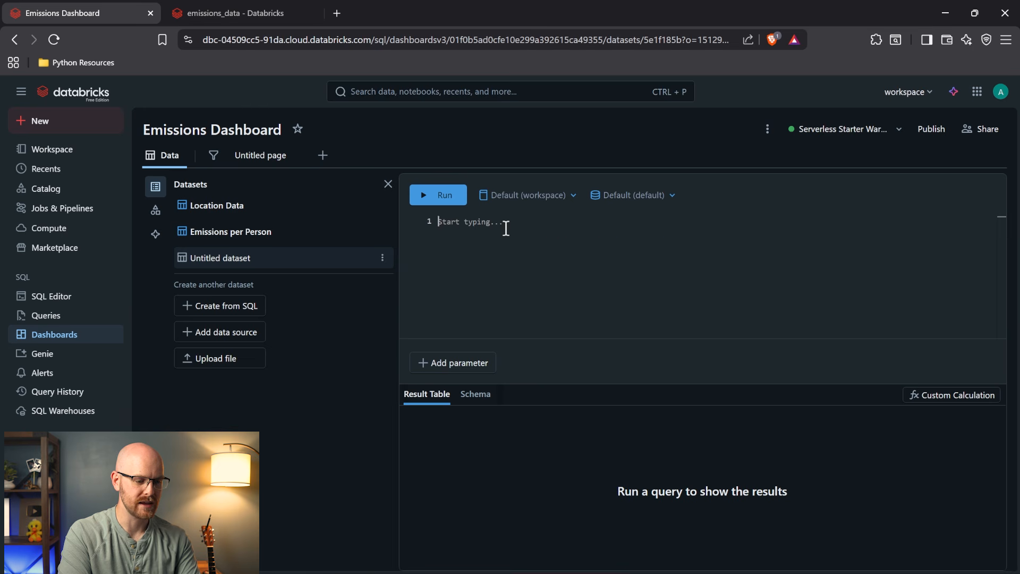
{"action": "key", "text": "ctrl+v"}
Set the new dataset's catalog to emissions and its schema to default, and run the query.
{"action": "left_click", "coordinate": [510, 195]}
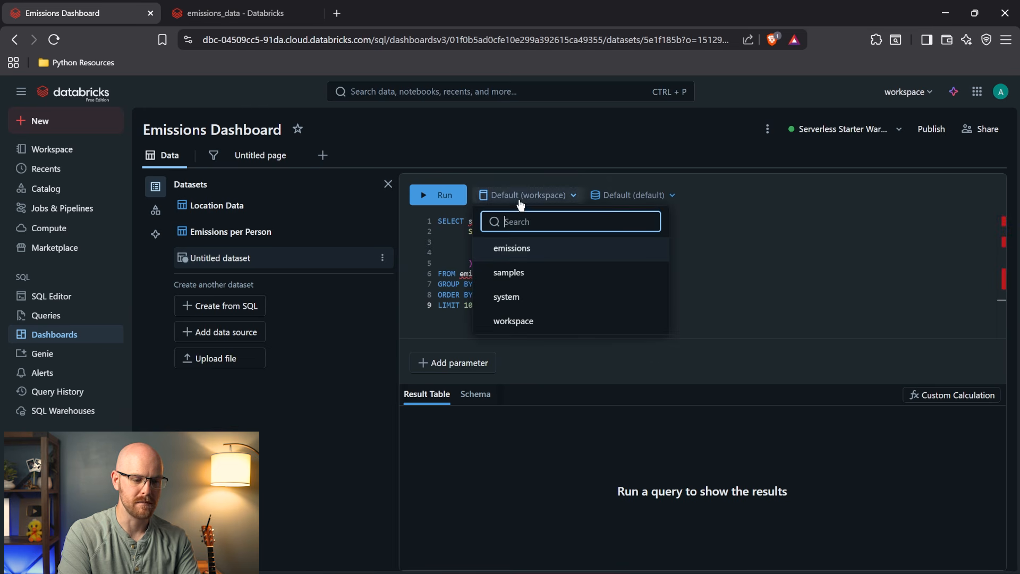
{"action": "left_click", "coordinate": [546, 244]}
{"action": "left_click", "coordinate": [578, 195]}
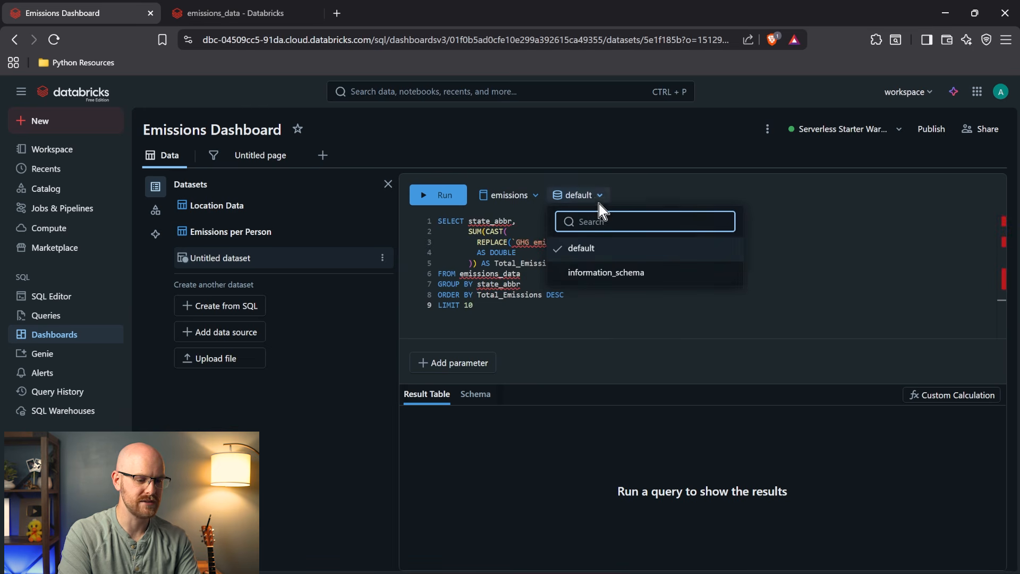
{"action": "left_click", "coordinate": [602, 246]}
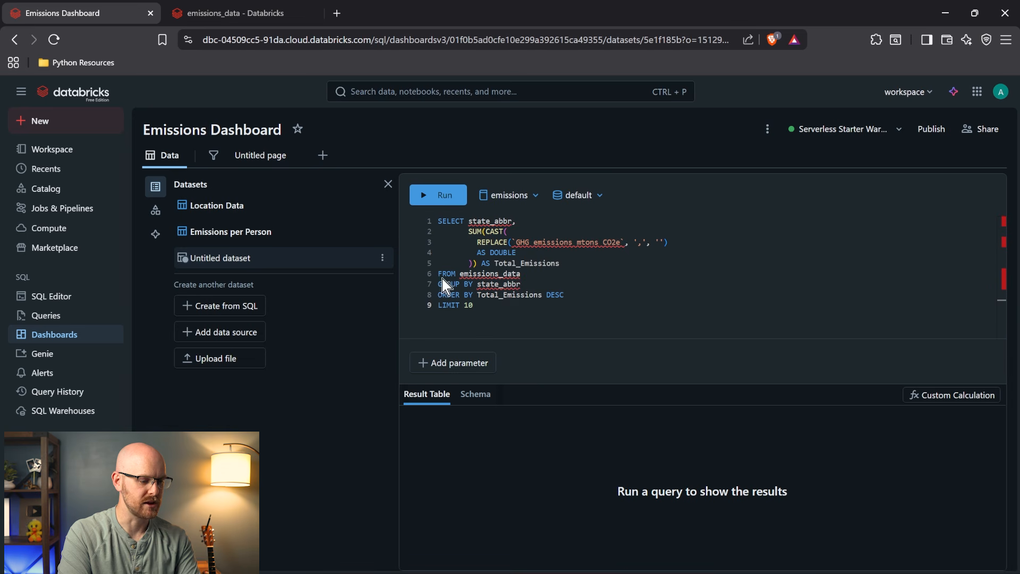
{"action": "left_click", "coordinate": [463, 274]}
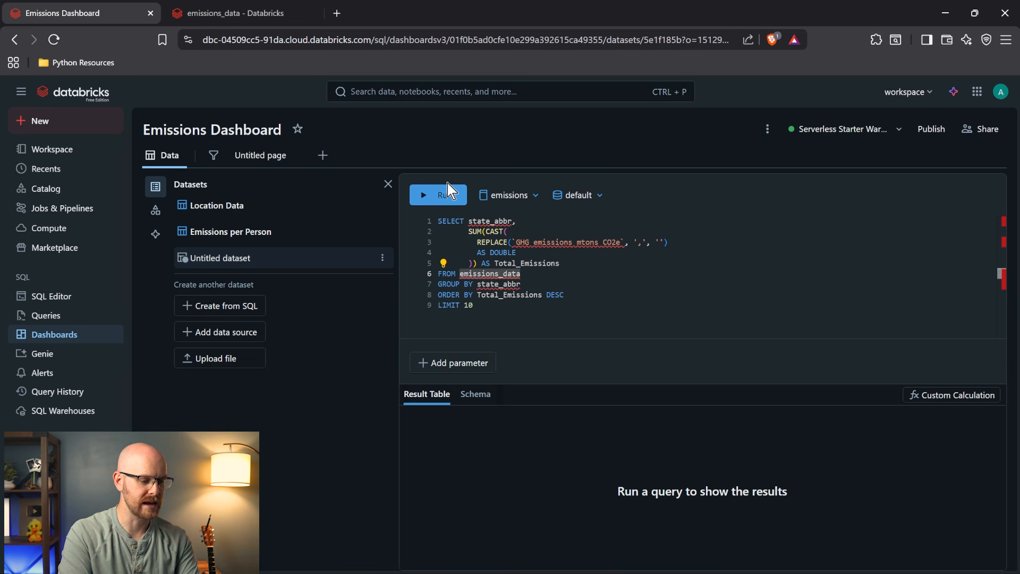
{"action": "left_click", "coordinate": [438, 195]}
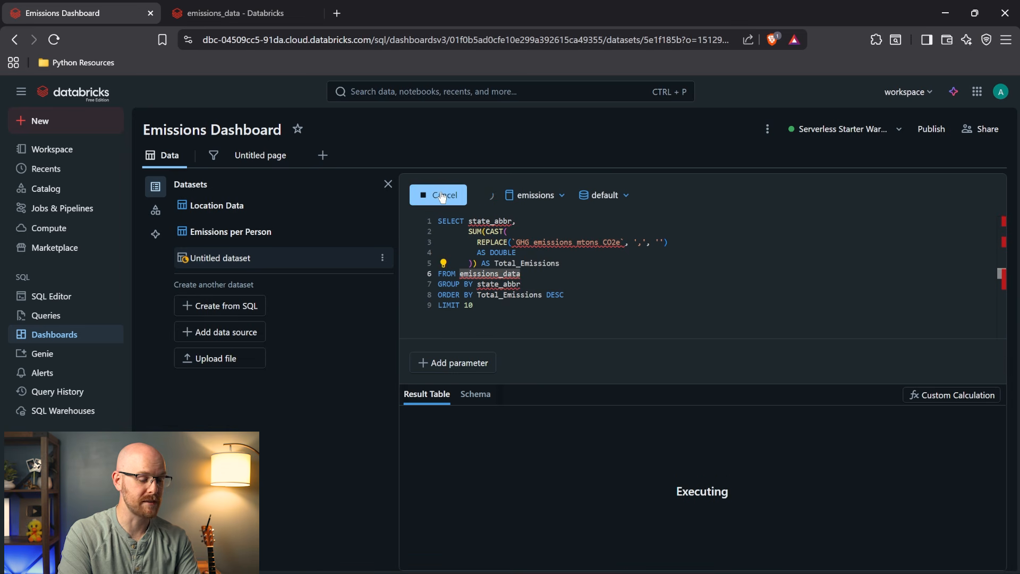
Rename the new untitled dataset as Total Emissions Per State.
{"action": "left_click", "coordinate": [382, 258]}
{"action": "left_click", "coordinate": [385, 280]}
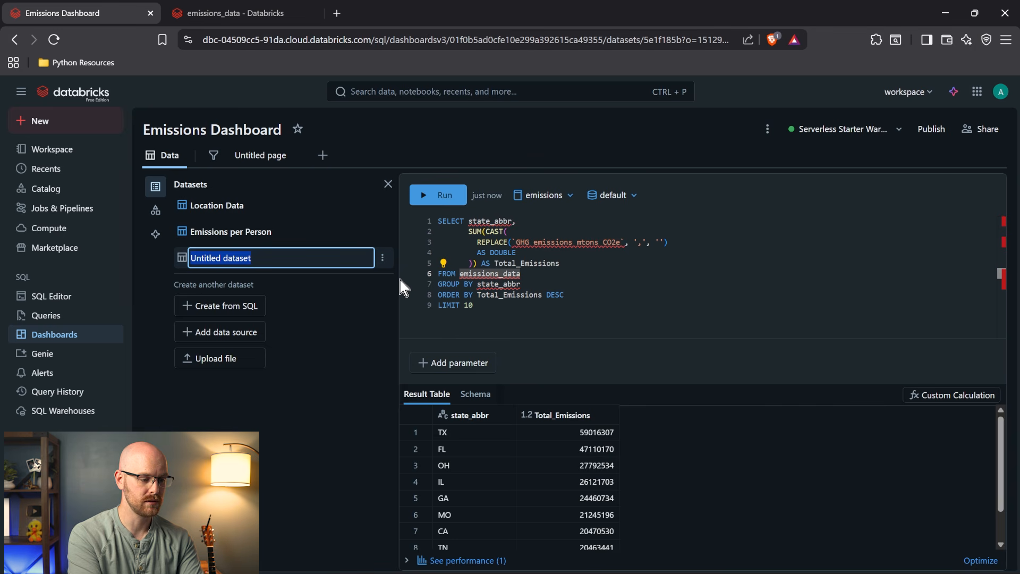
{"action": "type", "text": "Total Emissions Per Sa"}
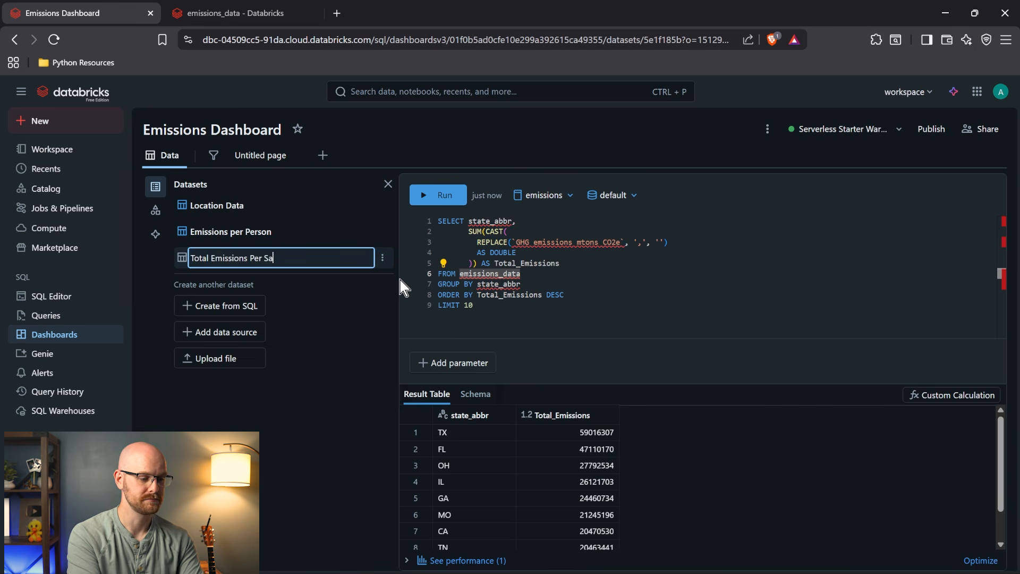
{"action": "key", "text": "BackSpace"}
{"action": "type", "text": "tate"}
{"action": "key", "text": "Return"}
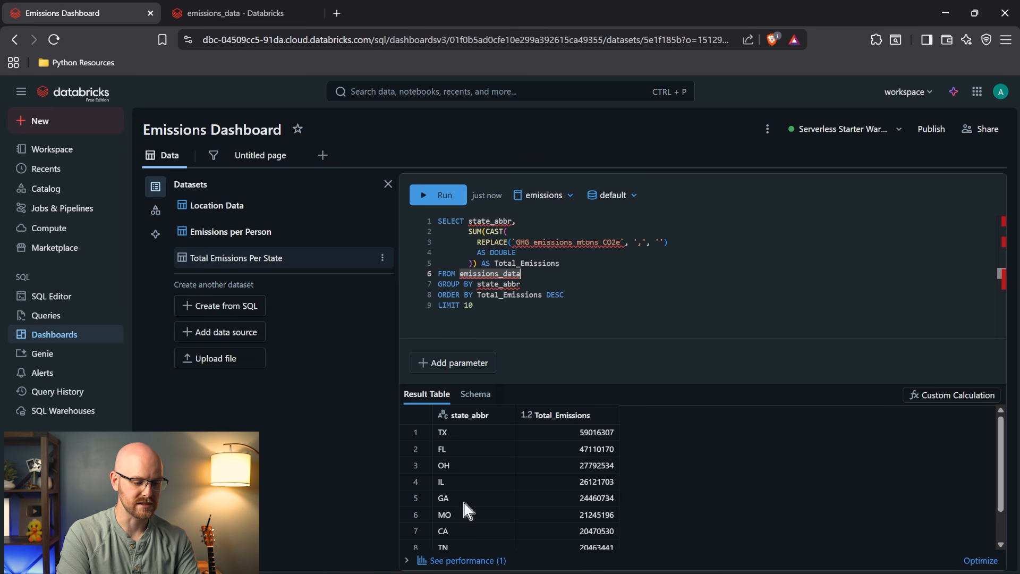
{"action": "scroll", "coordinate": [528, 482], "scroll_direction": "down", "scroll_amount": 1}
{"action": "scroll", "coordinate": [528, 483], "scroll_direction": "up", "scroll_amount": 1}
{"action": "left_click", "coordinate": [485, 312]}
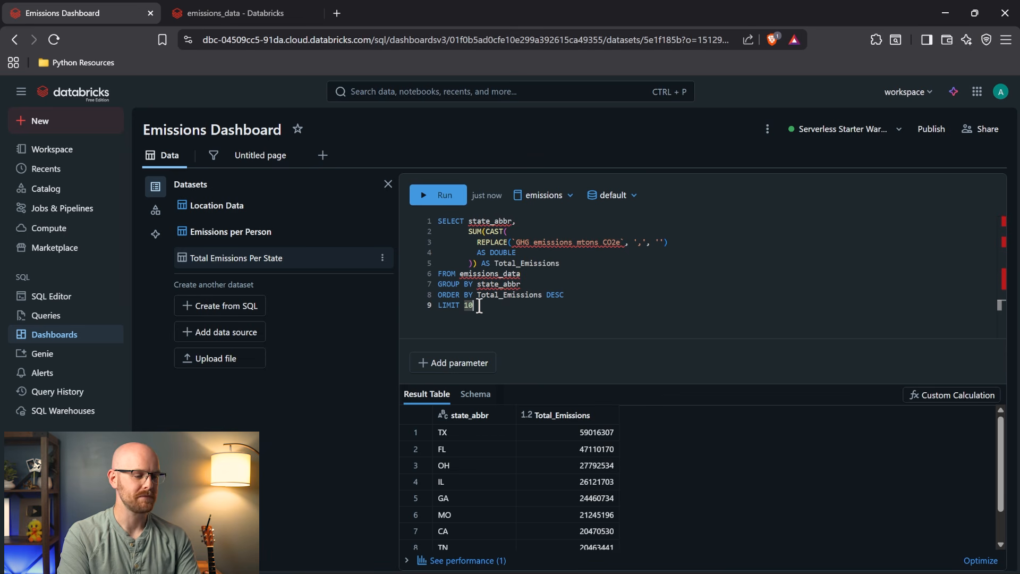
On the untitled dashboard page, set the dataset of the empty chart below the map to Total Emissions Per State.
{"action": "left_click", "coordinate": [252, 157]}
{"action": "scroll", "coordinate": [355, 392], "scroll_direction": "down", "scroll_amount": 1}
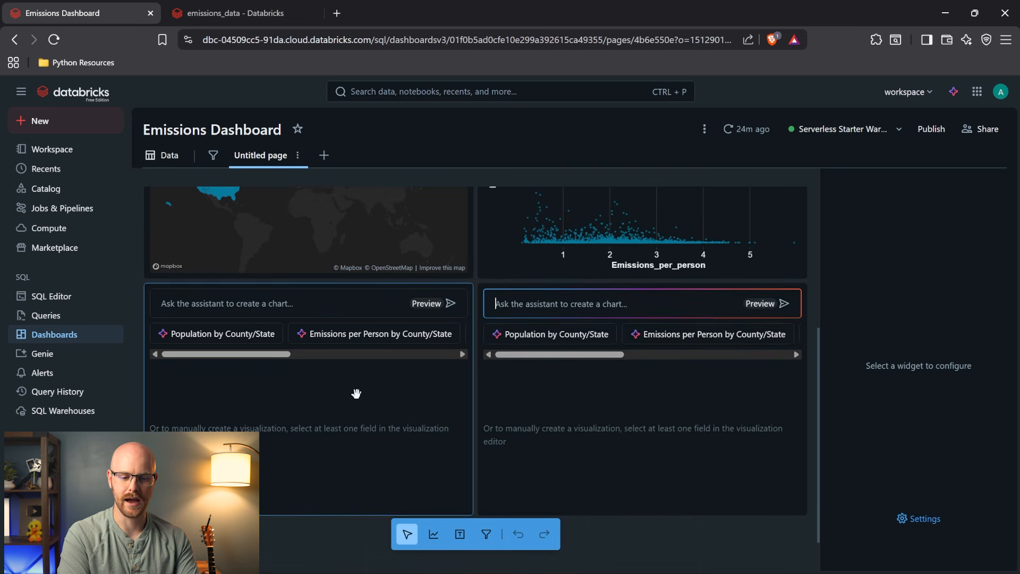
{"action": "left_click", "coordinate": [357, 393]}
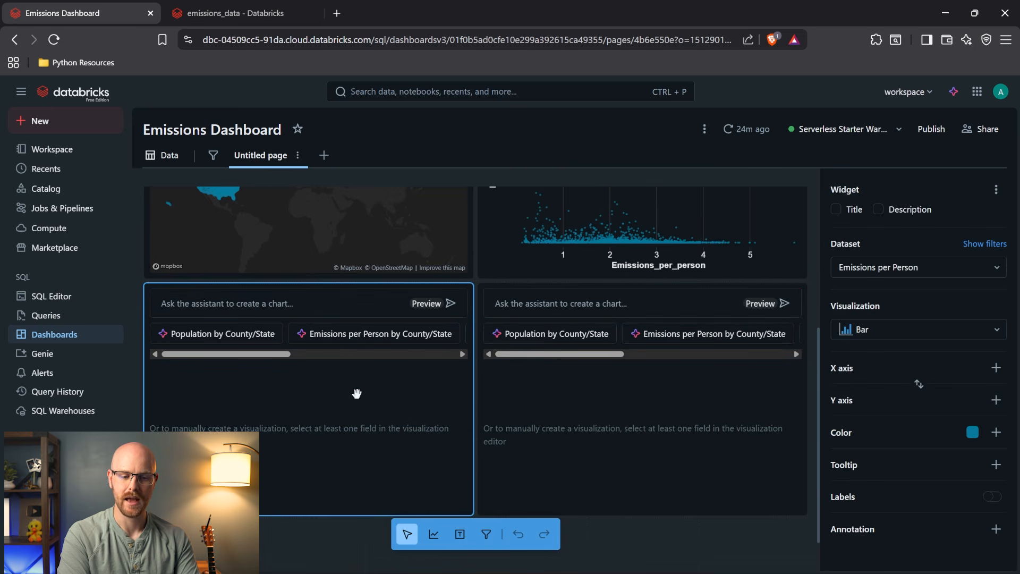
{"action": "left_click", "coordinate": [996, 269]}
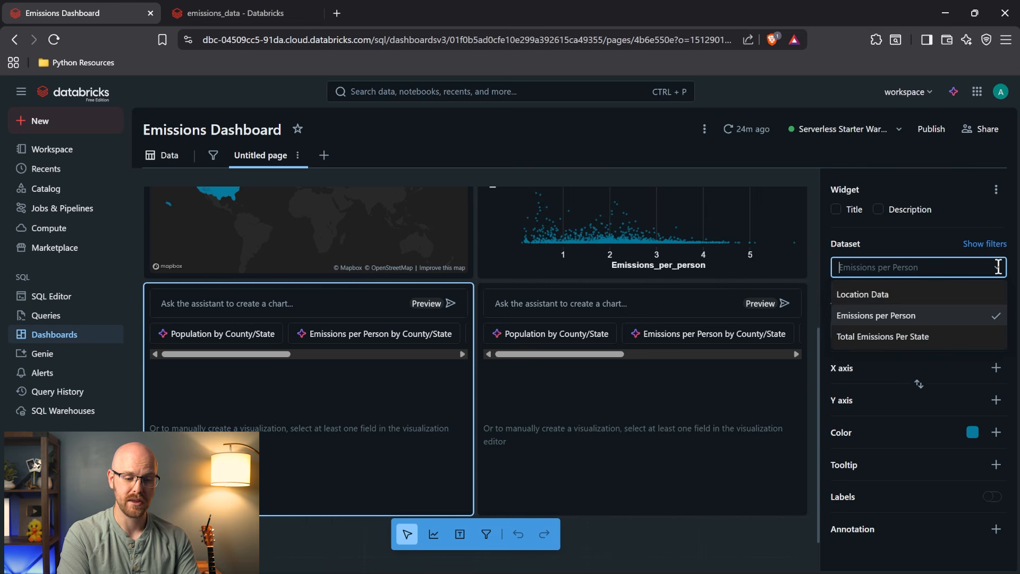
{"action": "left_click", "coordinate": [933, 337]}
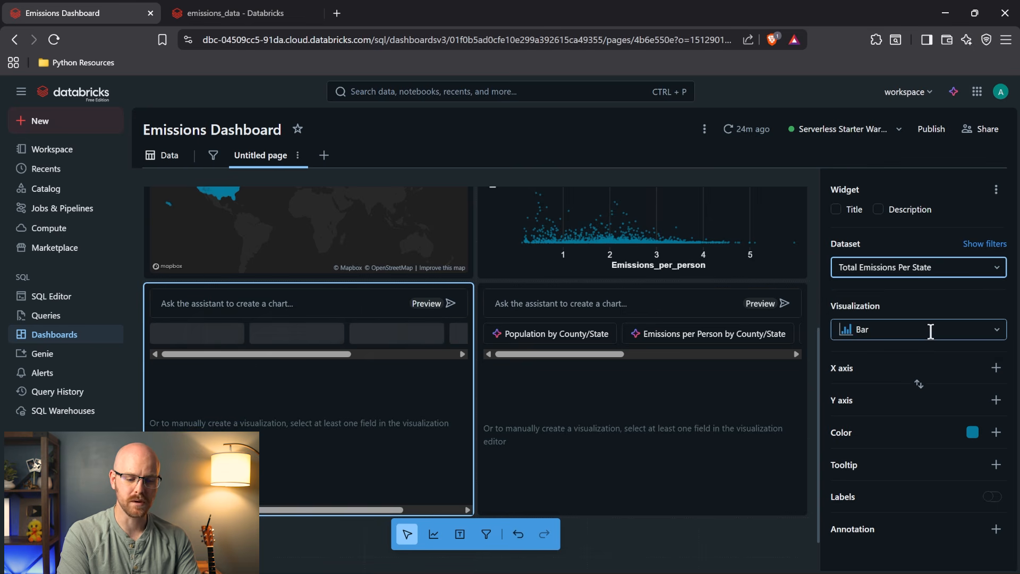
Change the widget's visualization to Pie and use Total_Emissions as its angle field.
{"action": "left_click", "coordinate": [929, 332]}
{"action": "scroll", "coordinate": [915, 395], "scroll_direction": "down", "scroll_amount": 3}
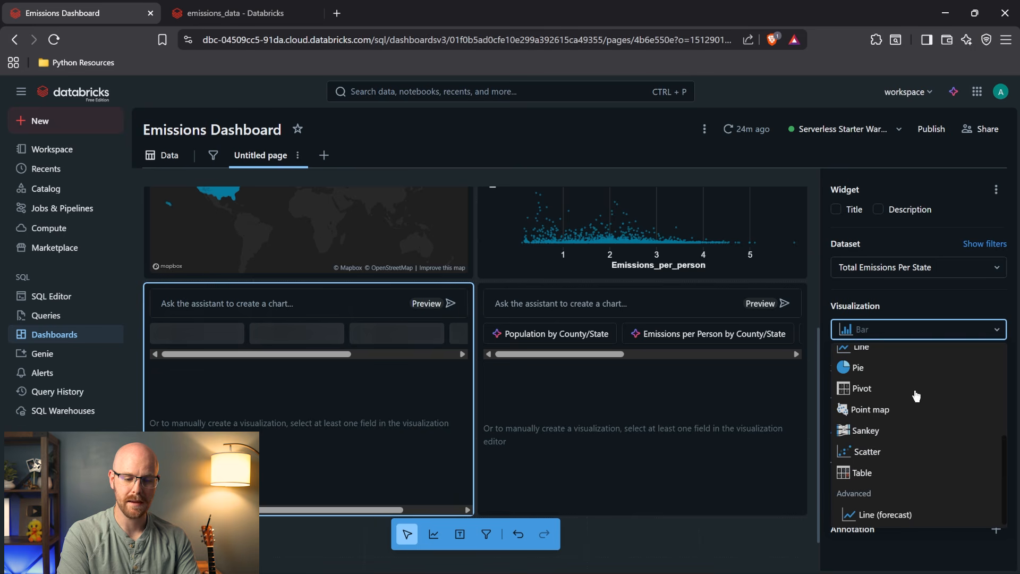
{"action": "scroll", "coordinate": [897, 399], "scroll_direction": "up", "scroll_amount": 1}
{"action": "left_click", "coordinate": [887, 391]}
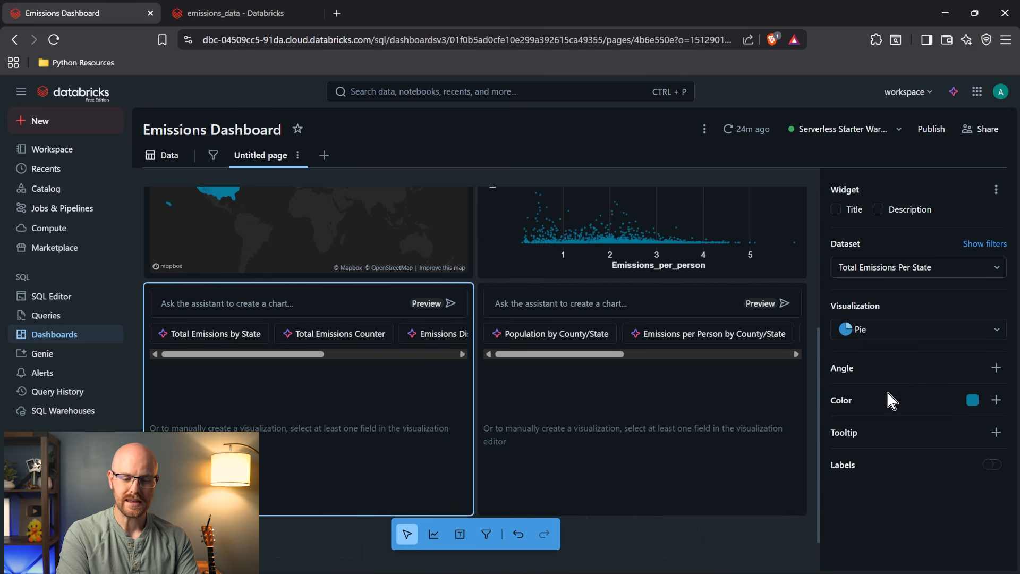
{"action": "left_click", "coordinate": [995, 368]}
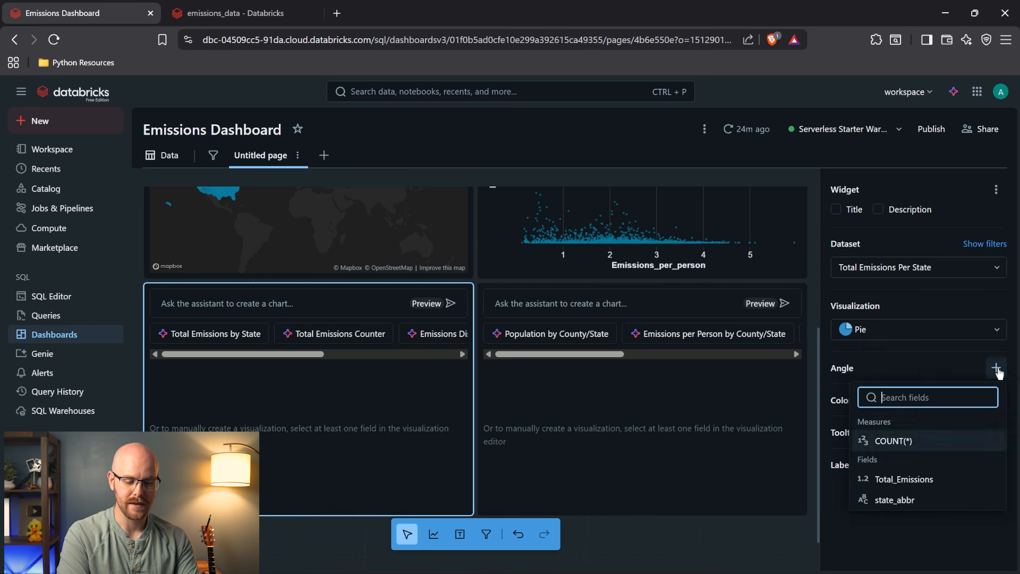
{"action": "left_click", "coordinate": [937, 481]}
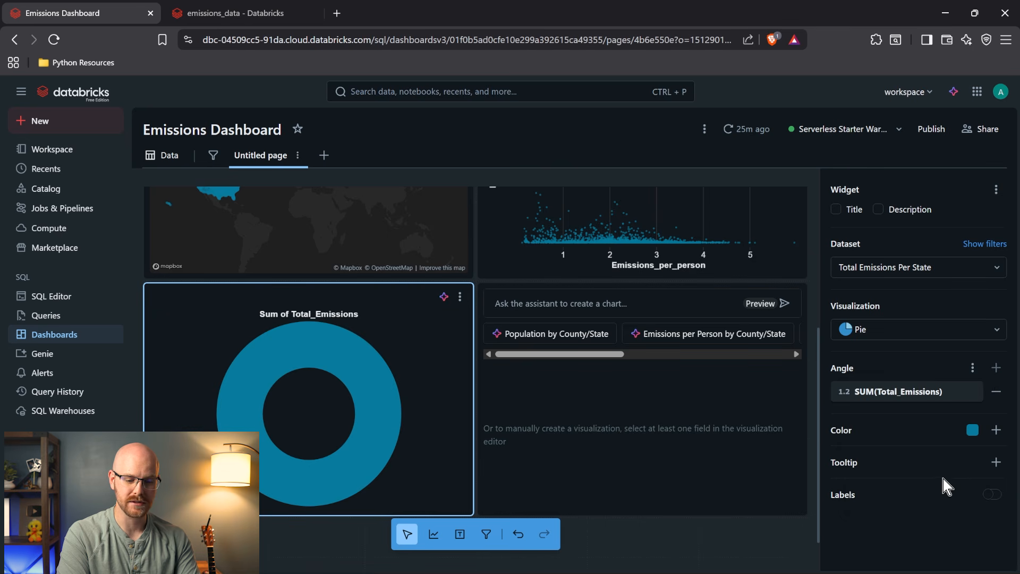
Color the pie chart by state_abbr and turn on its labels.
{"action": "left_click", "coordinate": [995, 429]}
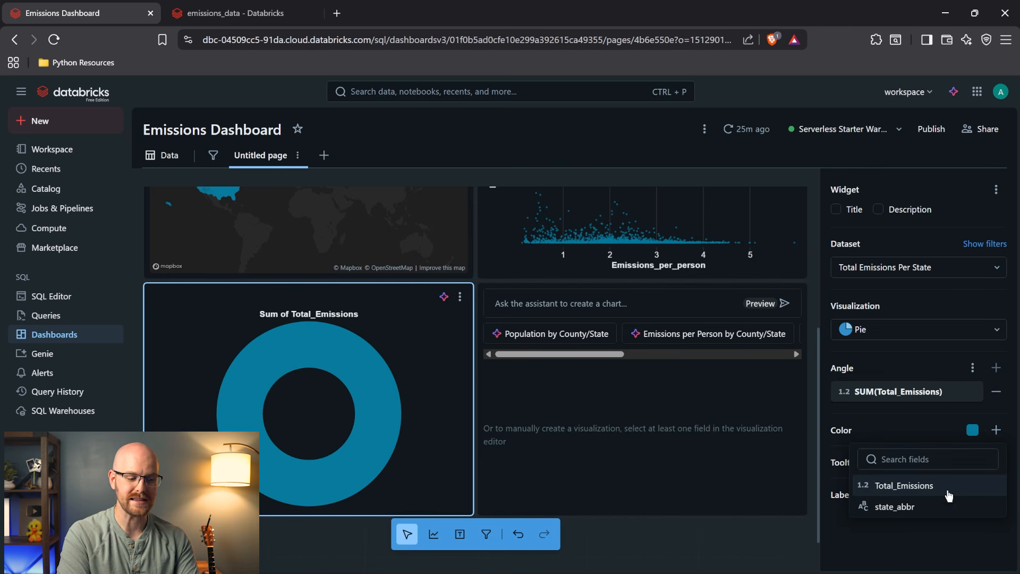
{"action": "left_click", "coordinate": [936, 507]}
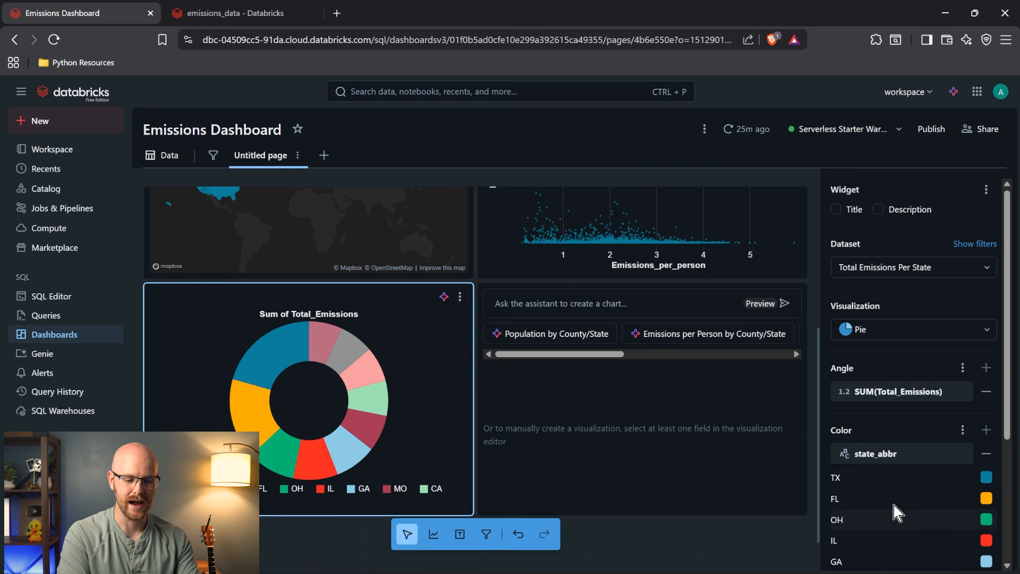
{"action": "scroll", "coordinate": [913, 420], "scroll_direction": "down", "scroll_amount": 3}
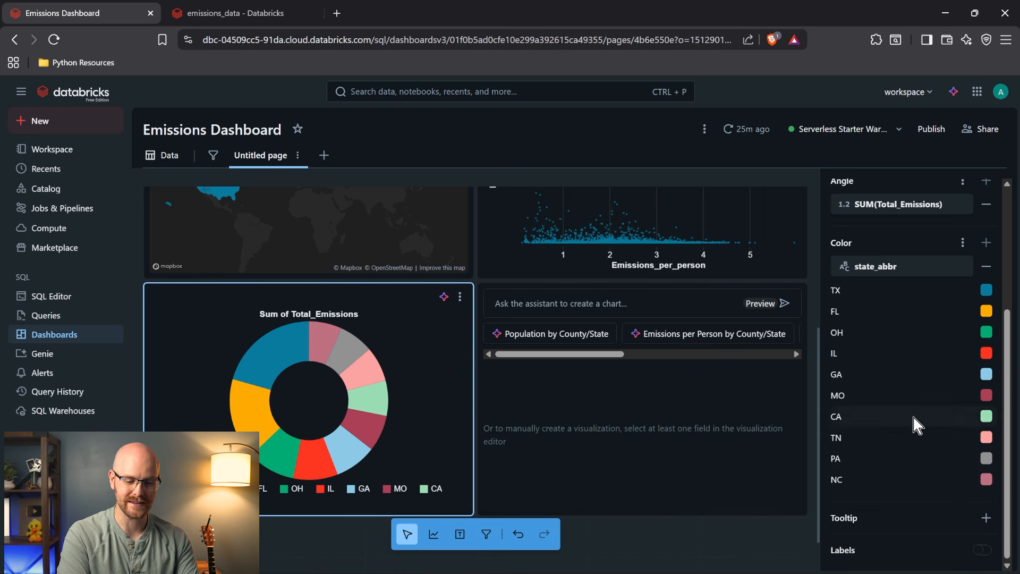
{"action": "left_click", "coordinate": [983, 550]}
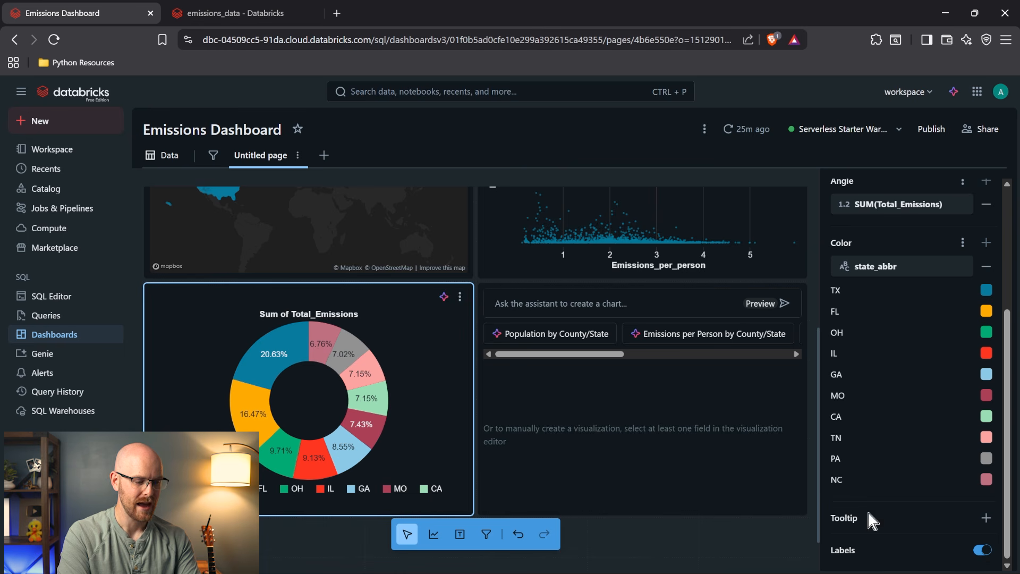
{"action": "mouse_move", "coordinate": [296, 346]}
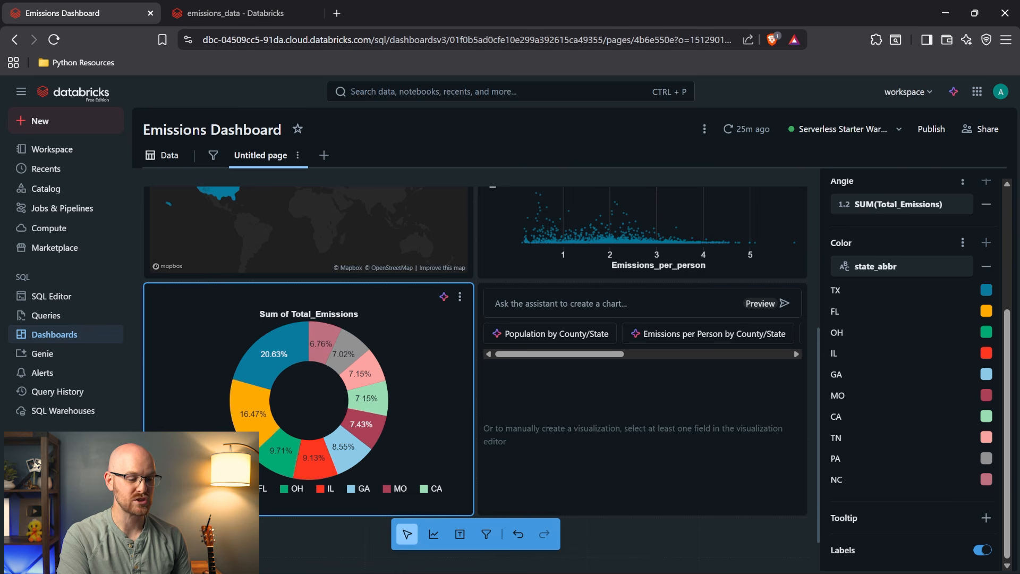
{"action": "mouse_move", "coordinate": [271, 318]}
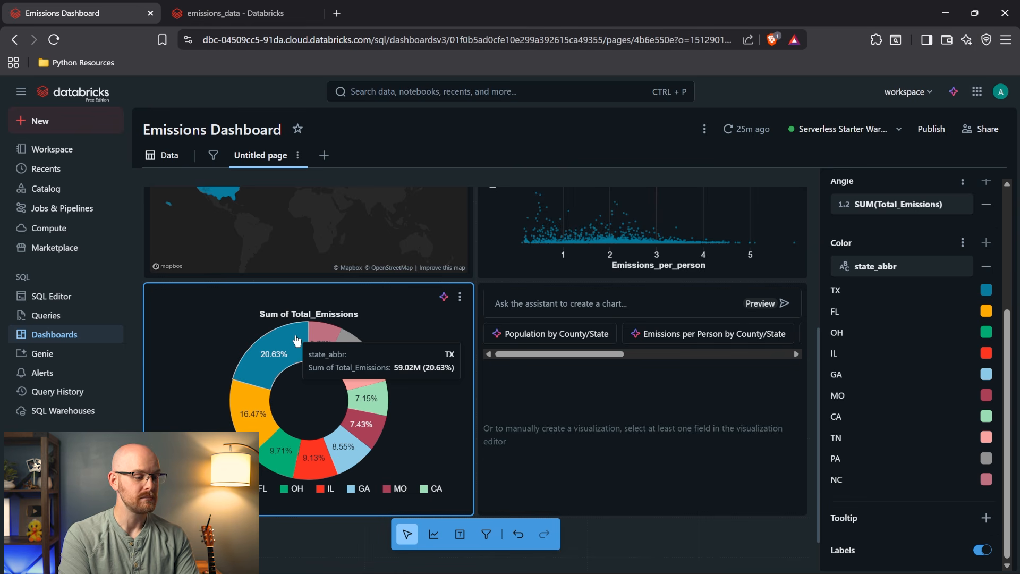
Comment out the LIMIT 10 line in the Total Emissions Per State dataset query and rerun it.
{"action": "left_click", "coordinate": [164, 159]}
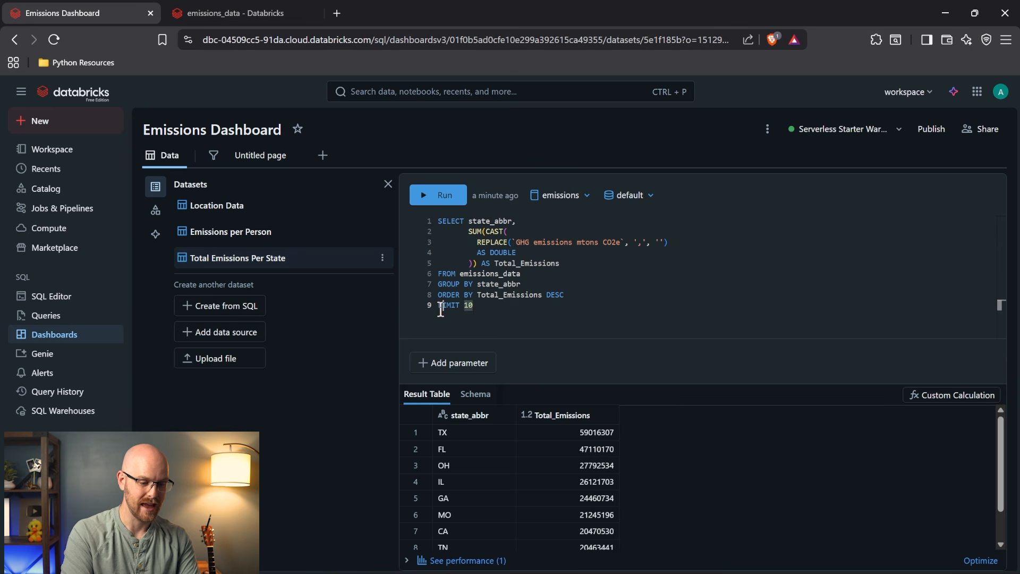
{"action": "double_click", "coordinate": [440, 311]}
{"action": "type", "text": "--"}
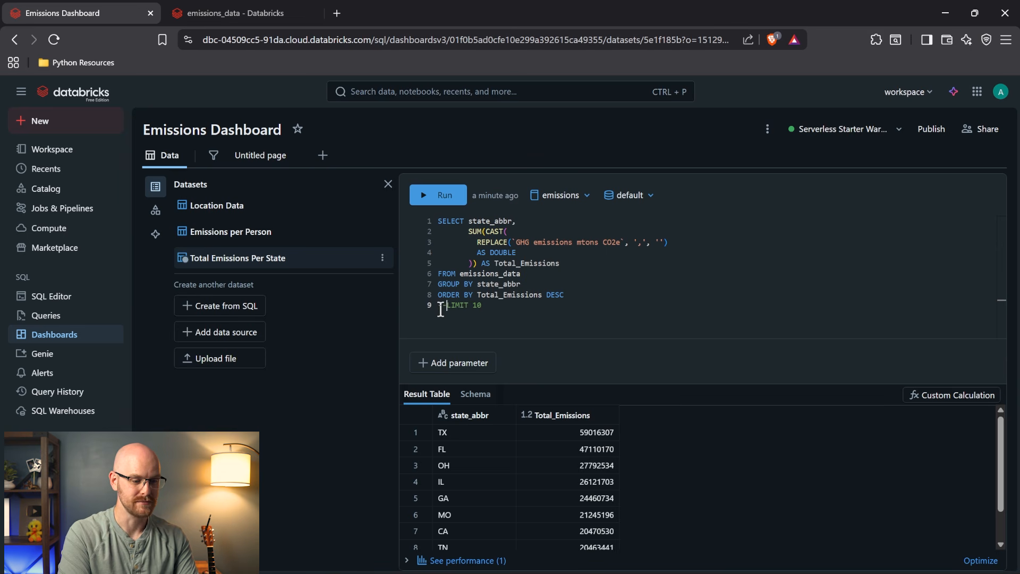
{"action": "left_click", "coordinate": [440, 195]}
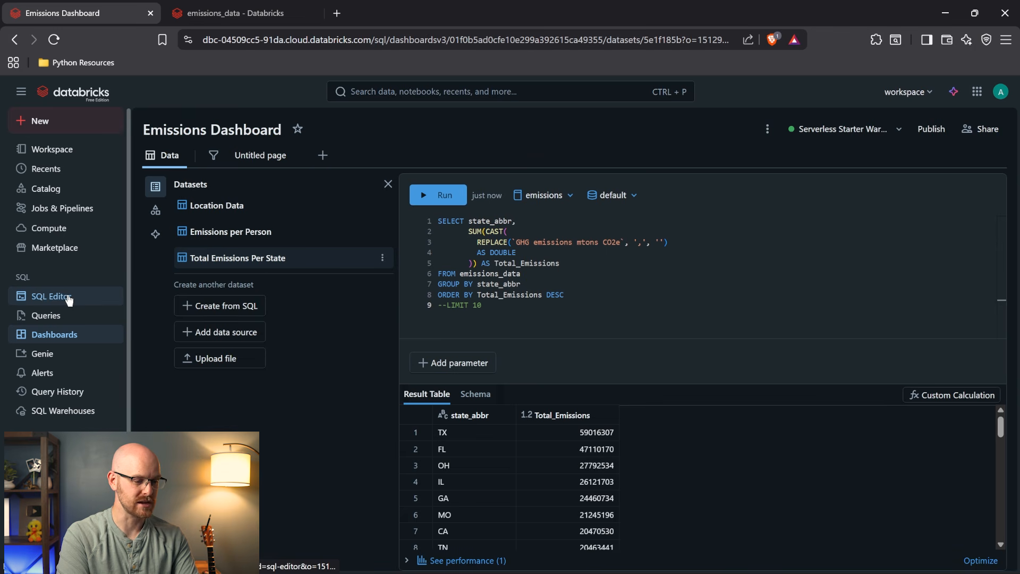
Return to the untitled dashboard page and examine the updated pie chart and its state color settings.
{"action": "left_click", "coordinate": [245, 158]}
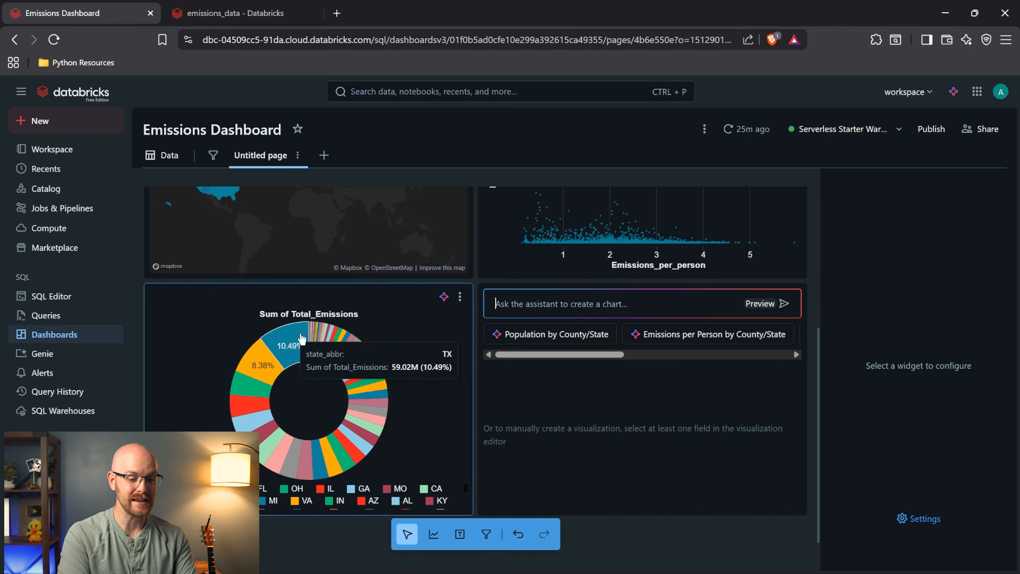
{"action": "left_click", "coordinate": [371, 319]}
{"action": "scroll", "coordinate": [892, 437], "scroll_direction": "down", "scroll_amount": 3}
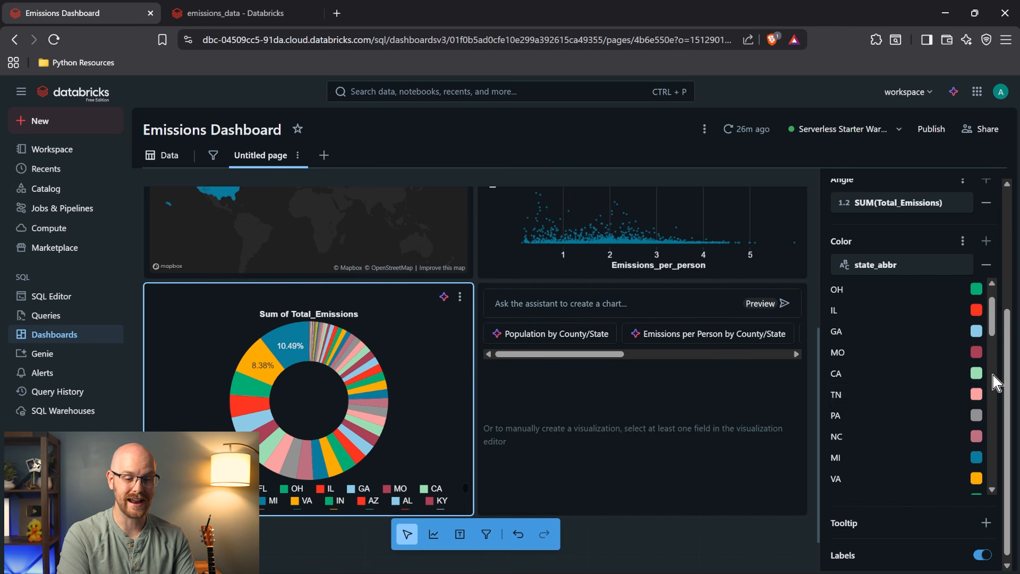
{"action": "scroll", "coordinate": [982, 402], "scroll_direction": "up", "scroll_amount": 4}
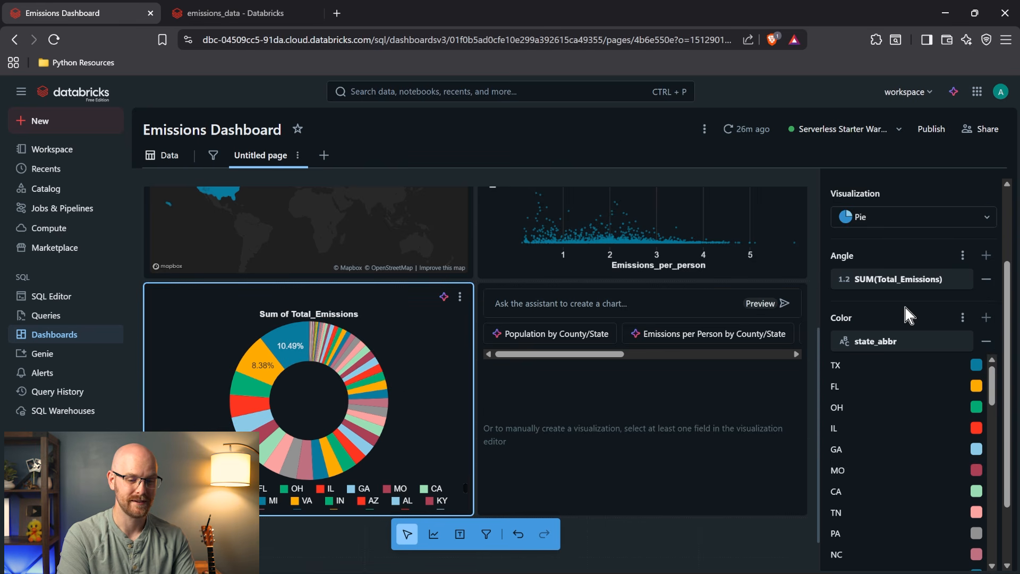
{"action": "scroll", "coordinate": [905, 307], "scroll_direction": "down", "scroll_amount": 1}
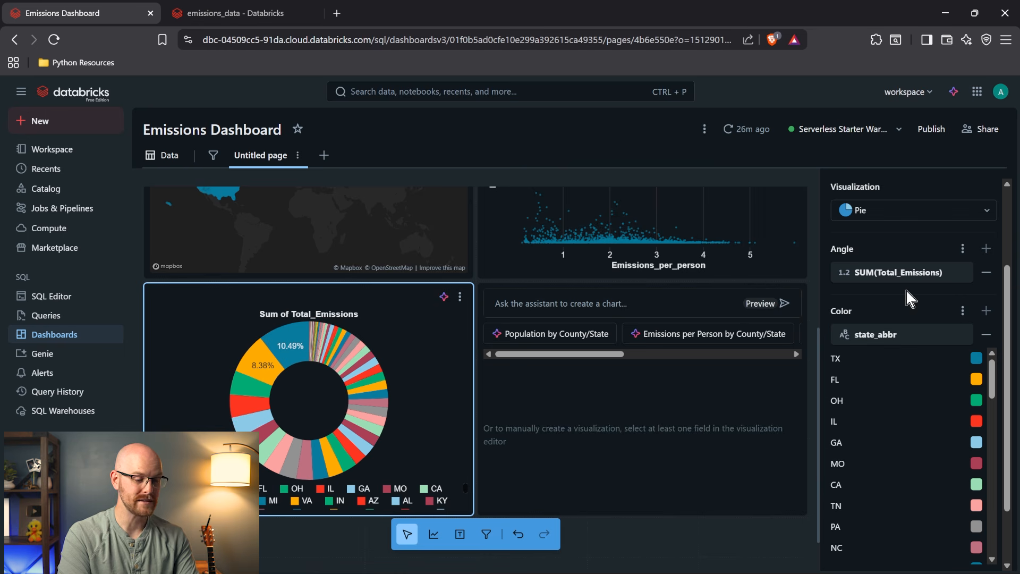
Add a range slider filter directly above the pie chart, using Total_Emissions from the Total Emissions Per State dataset.
{"action": "left_click", "coordinate": [485, 534]}
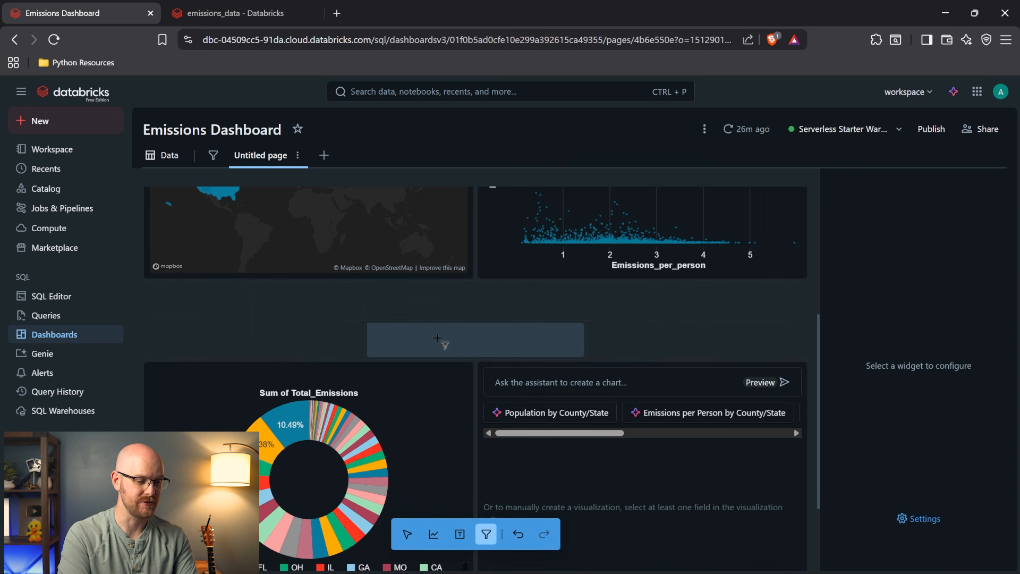
{"action": "left_click", "coordinate": [200, 294]}
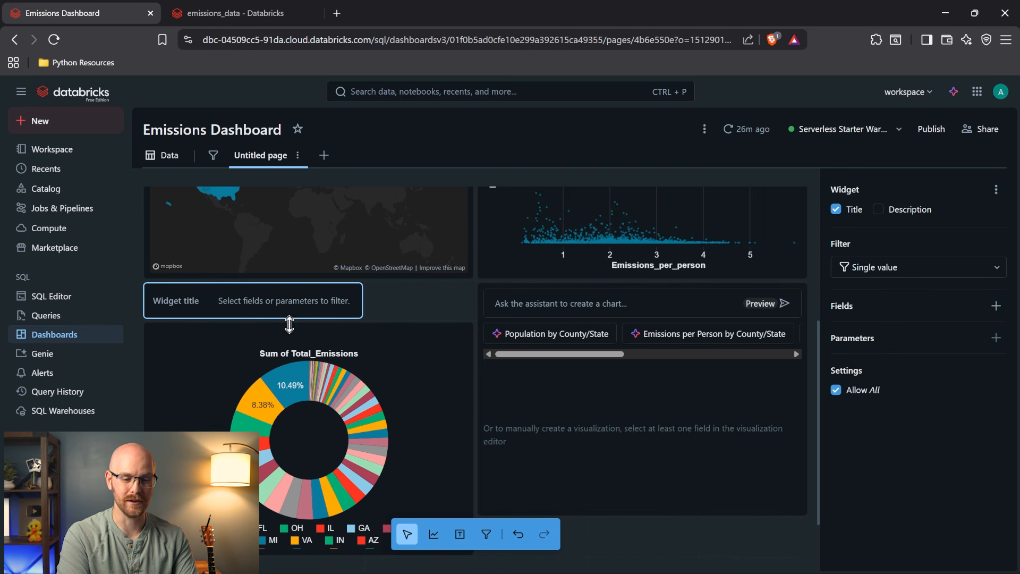
{"action": "left_click", "coordinate": [936, 266]}
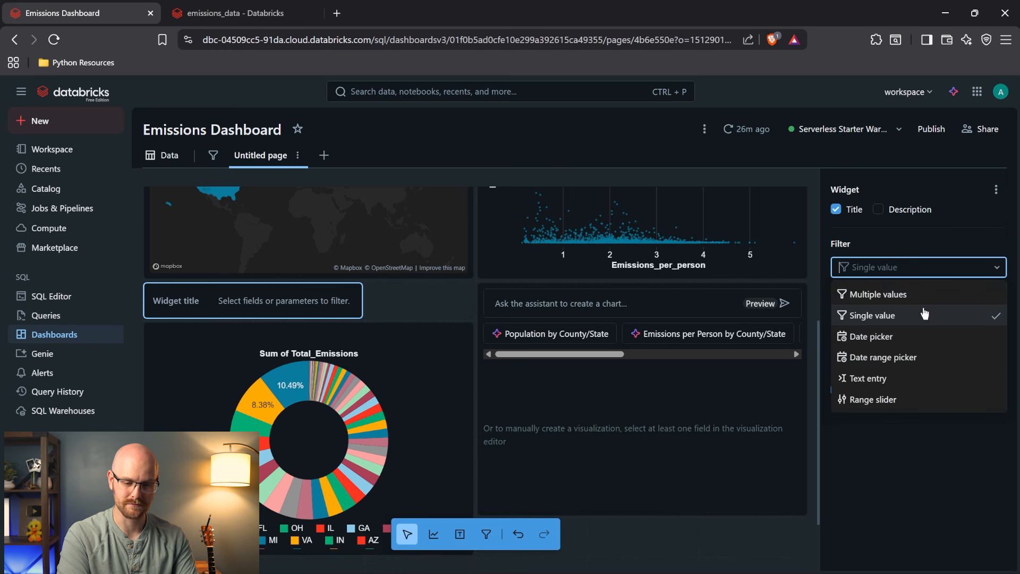
{"action": "left_click", "coordinate": [910, 402]}
{"action": "left_click", "coordinate": [993, 305]}
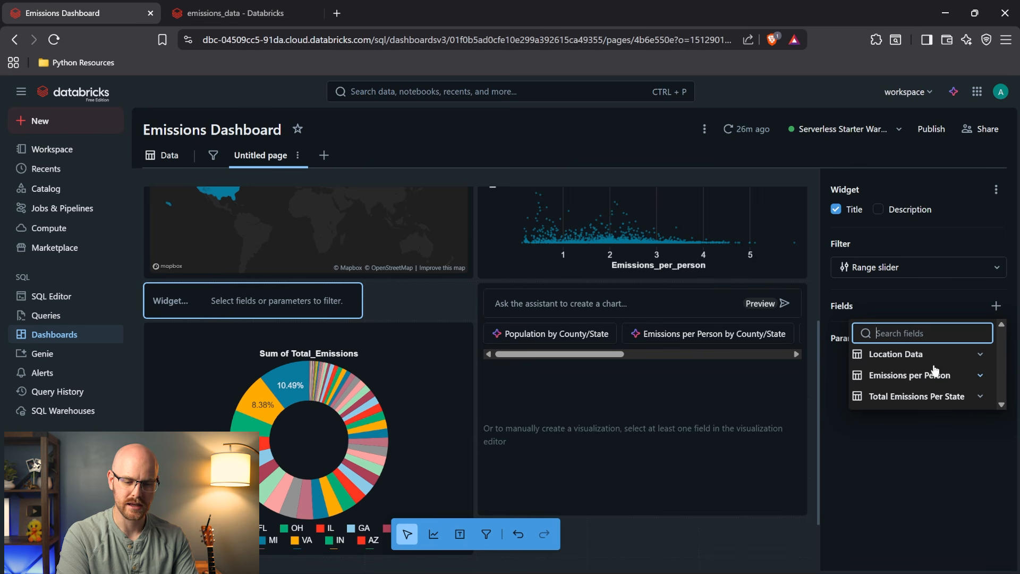
{"action": "left_click", "coordinate": [943, 407]}
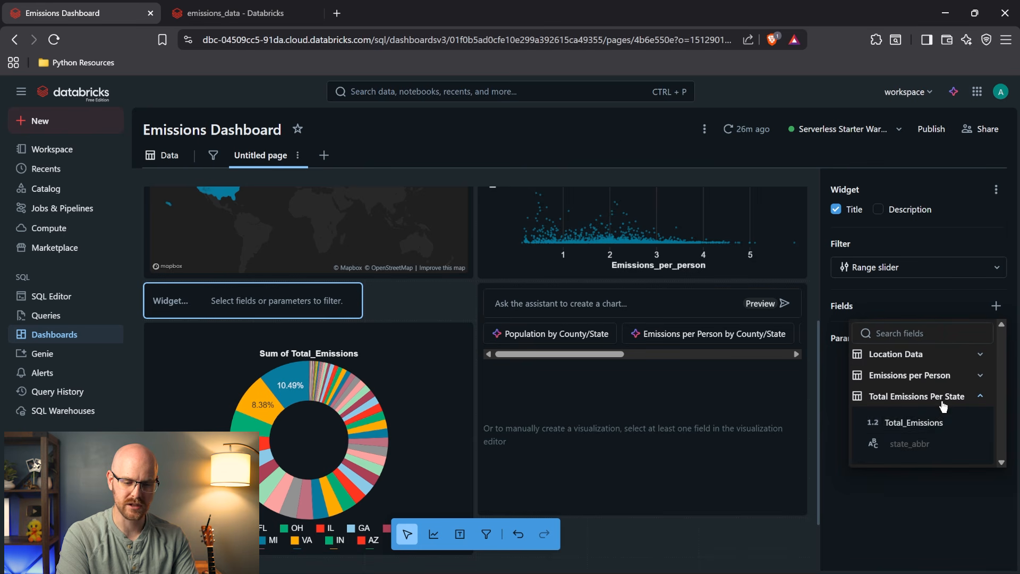
{"action": "left_click", "coordinate": [913, 422]}
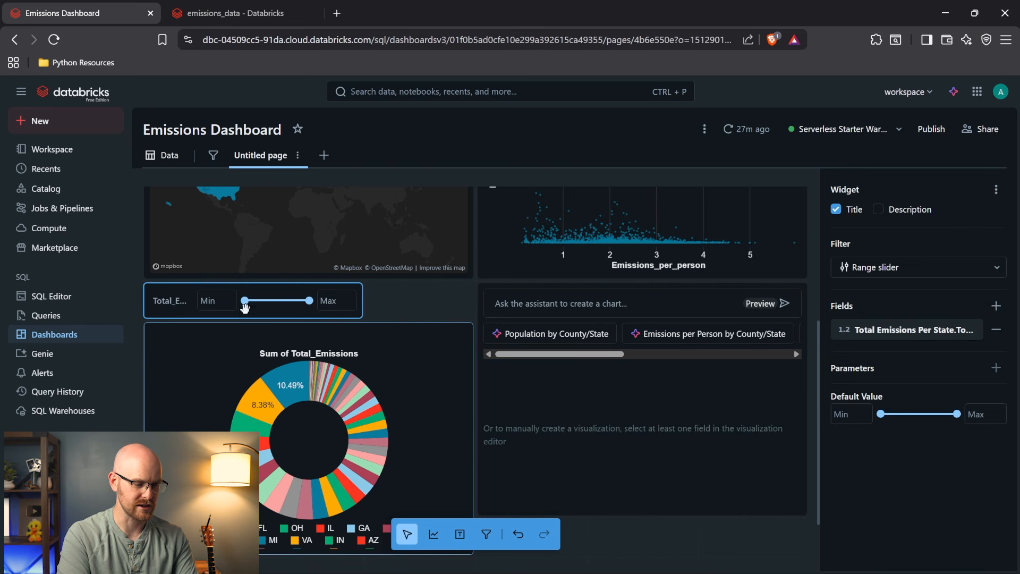
Raise the Total_Emissions slider's minimum to about 19.06 million to filter the pie chart, and delete the filter widget.
{"action": "left_click_drag", "start_coordinate": [244, 301], "coordinate": [263, 301]}
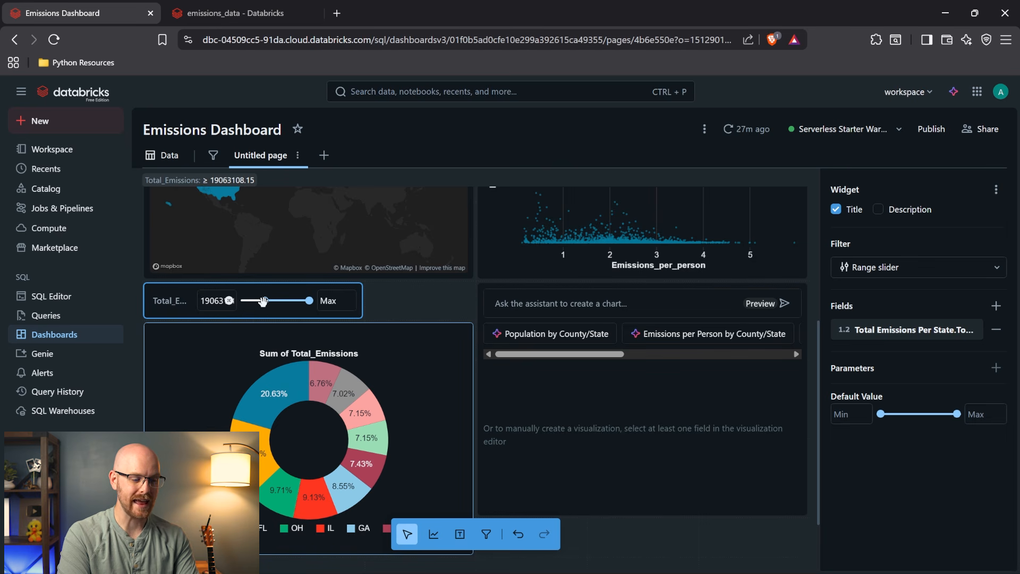
{"action": "mouse_move", "coordinate": [267, 392]}
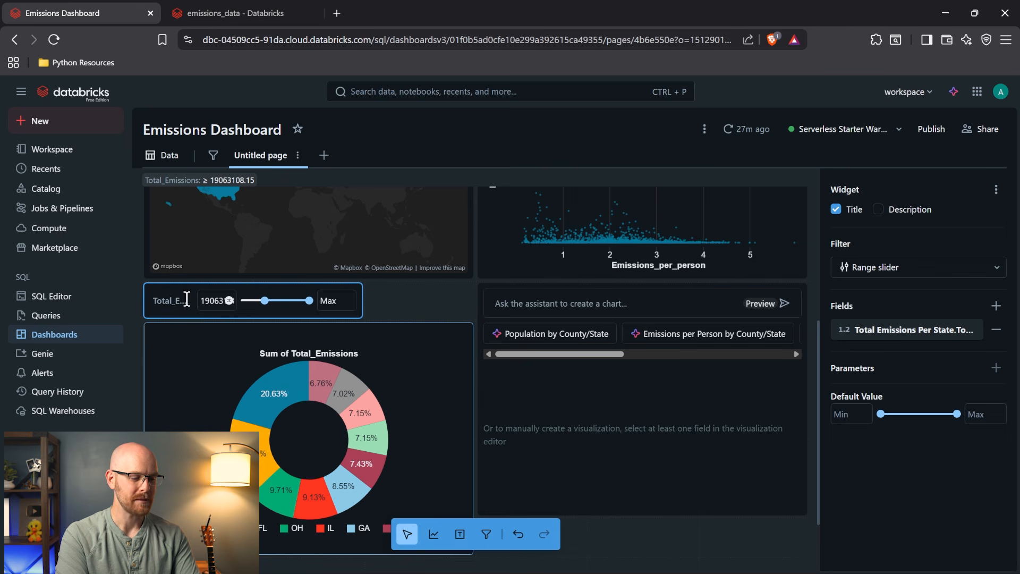
{"action": "left_click", "coordinate": [399, 312]}
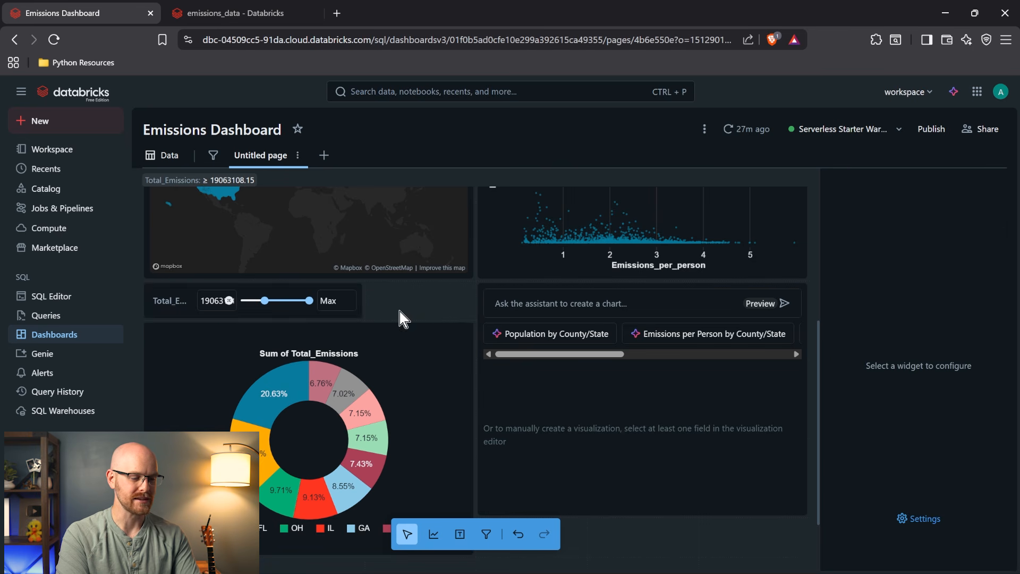
{"action": "left_click", "coordinate": [183, 291]}
{"action": "key", "text": "Delete"}
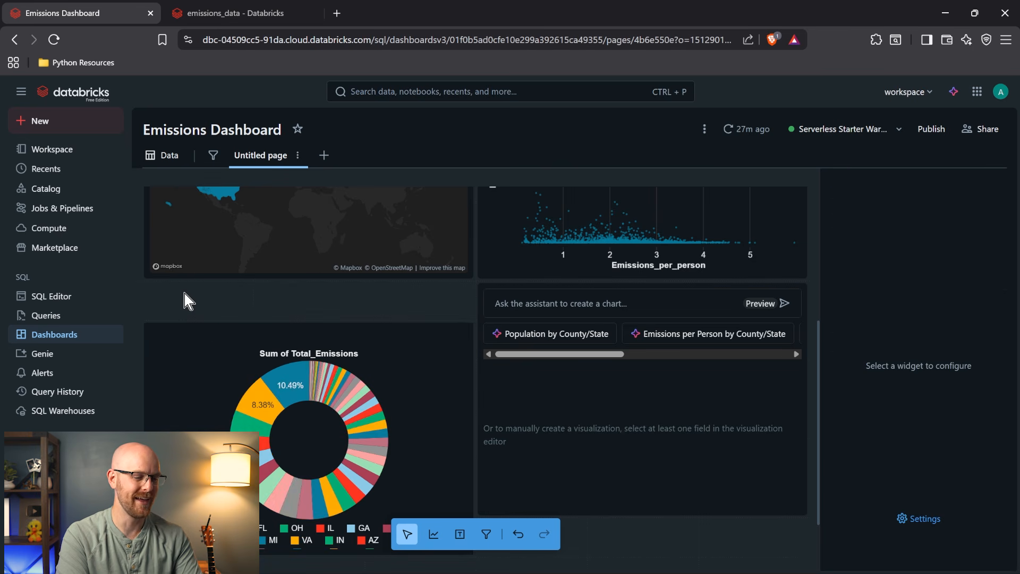
Move the pie chart up to sit directly beneath the map, closing the empty gap.
{"action": "left_click", "coordinate": [208, 321]}
{"action": "left_click_drag", "start_coordinate": [209, 321], "coordinate": [210, 298]}
Uncomment the LIMIT 10 line in the Total Emissions Per State dataset query and rerun it.
{"action": "left_click", "coordinate": [154, 156]}
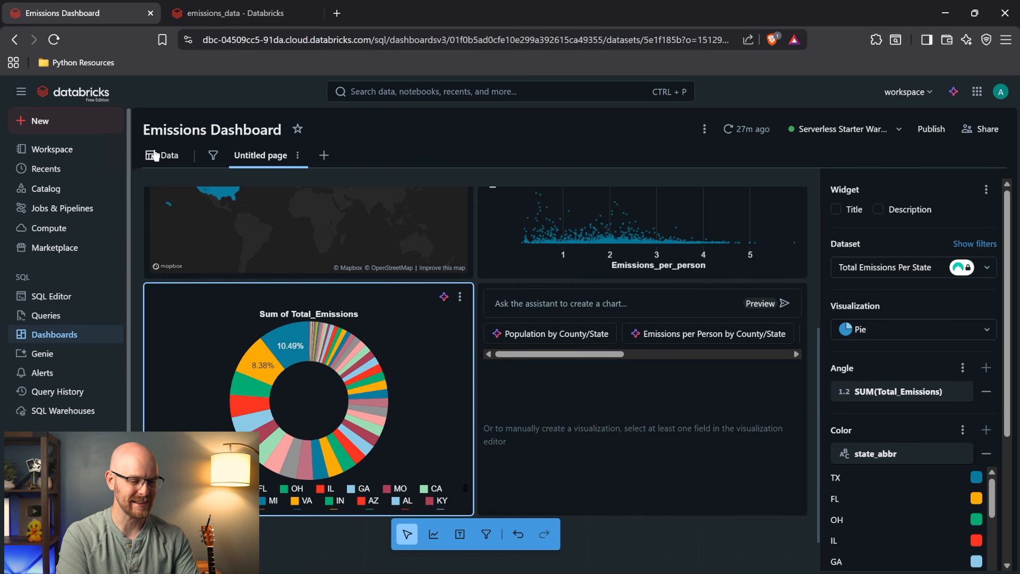
{"action": "left_click", "coordinate": [447, 305]}
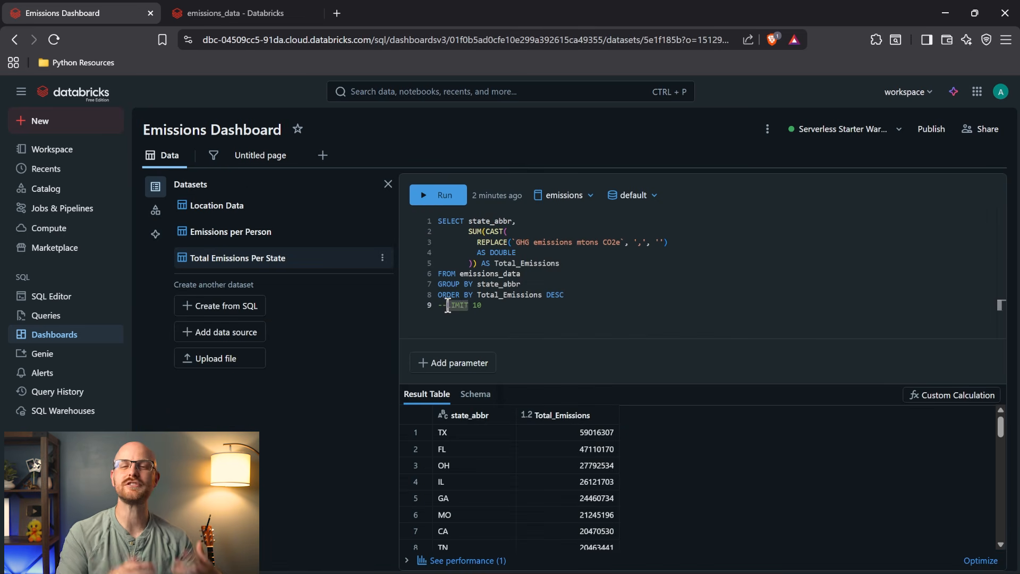
{"action": "key", "text": "BackSpace"}
{"action": "key", "text": "BackSpace"}
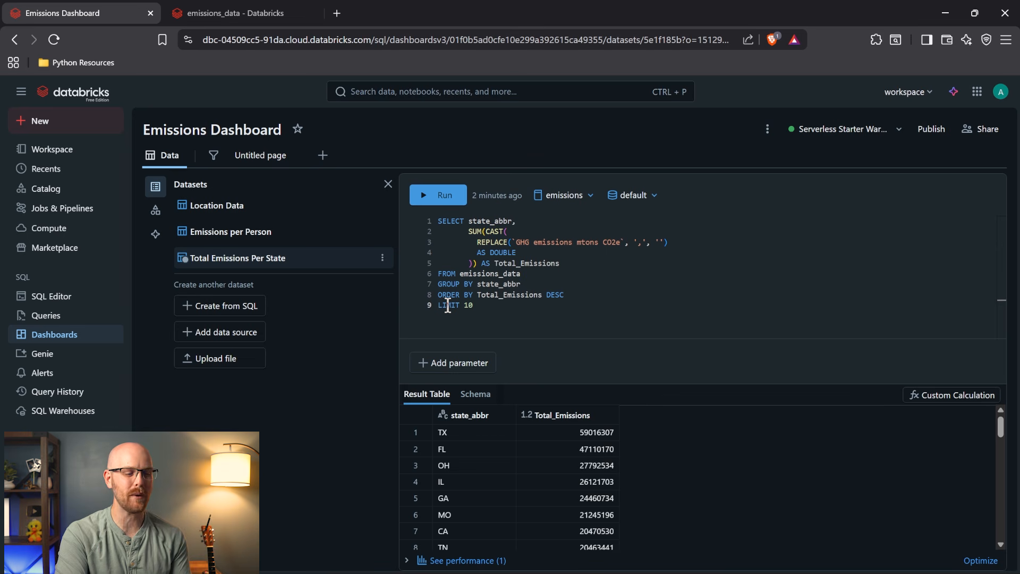
{"action": "left_click", "coordinate": [444, 194]}
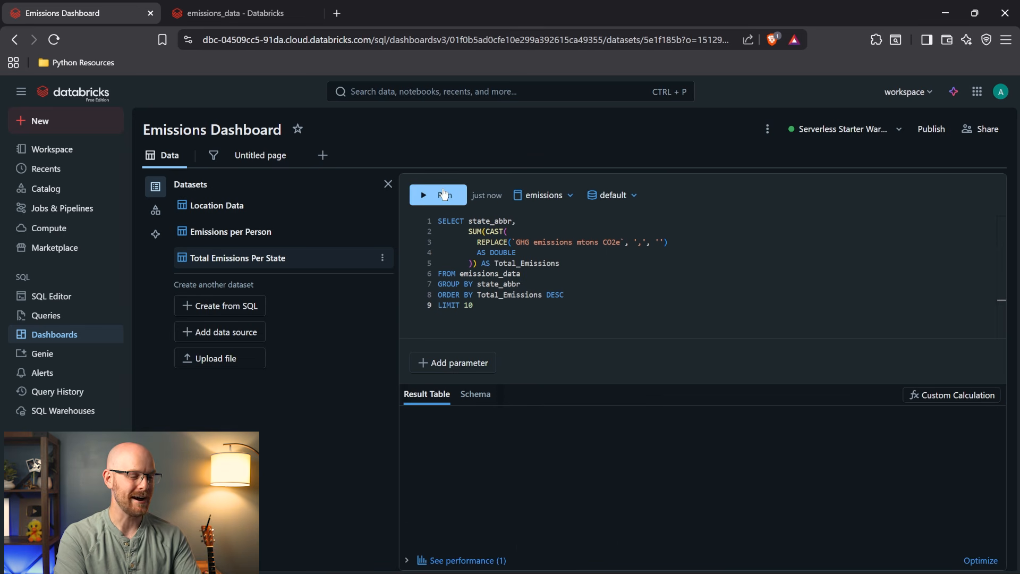
On the untitled dashboard page, set the display name of the pie chart's SUM(Total_Emissions) angle field to "Emissions Percentage".
{"action": "left_click", "coordinate": [257, 158]}
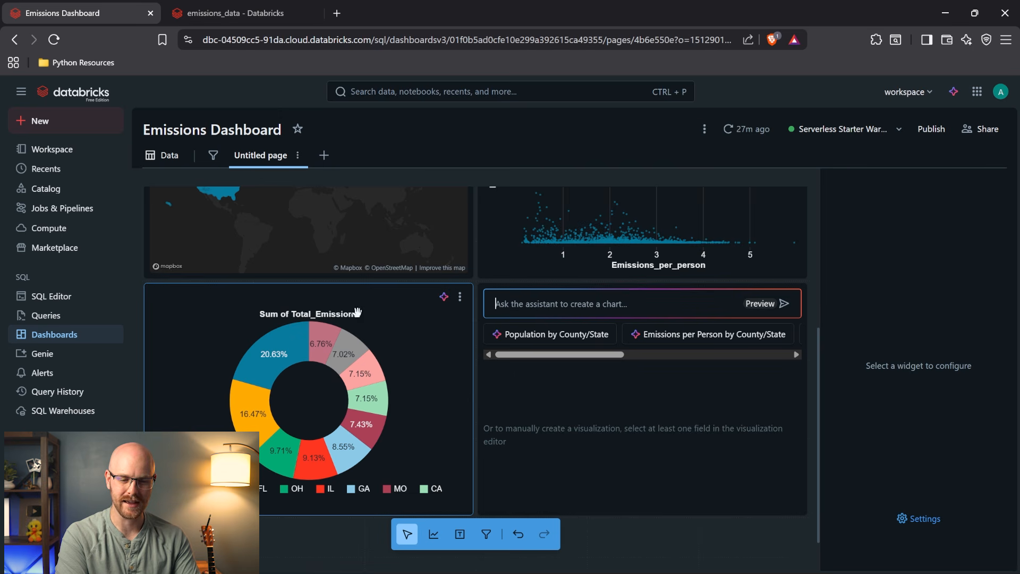
{"action": "left_click", "coordinate": [384, 313]}
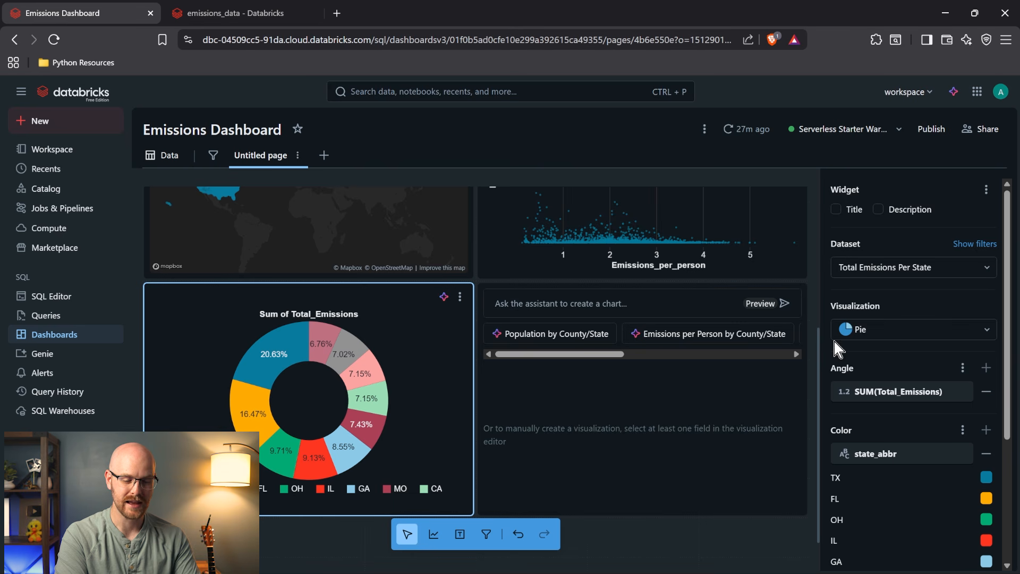
{"action": "left_click", "coordinate": [961, 394]}
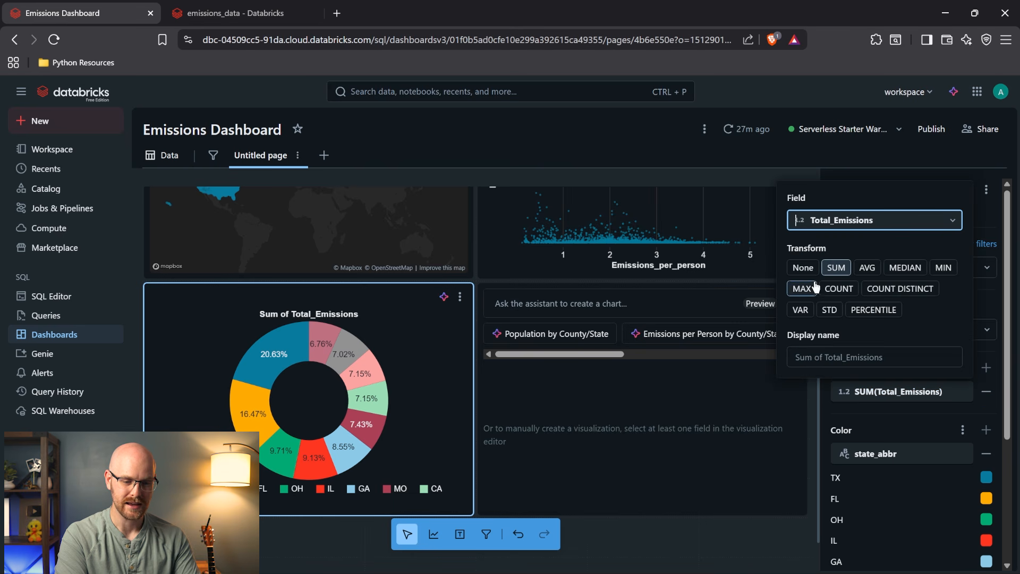
{"action": "left_click", "coordinate": [831, 356]}
{"action": "type", "text": "Emissions Percentage"}
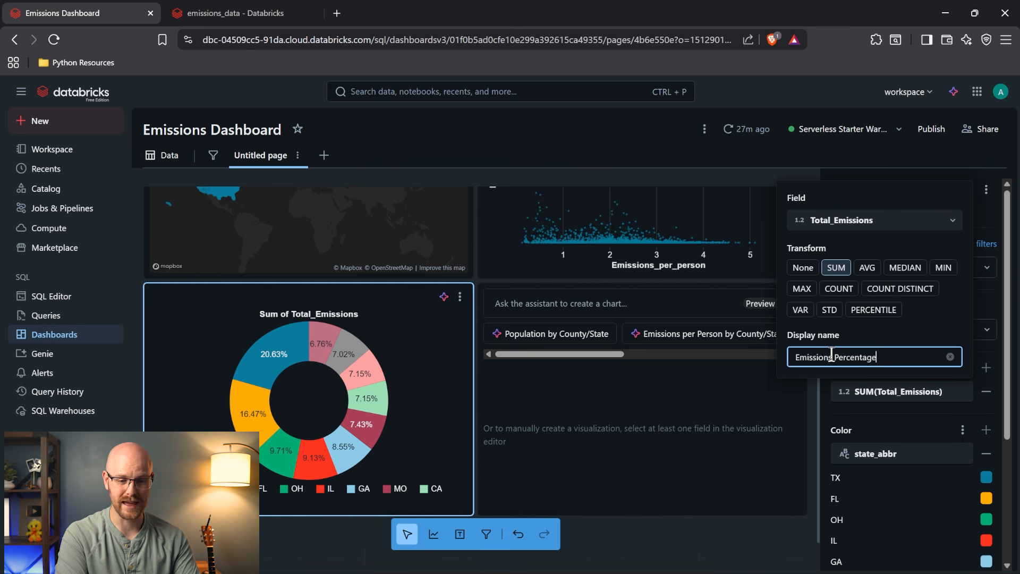
{"action": "left_click", "coordinate": [926, 168]}
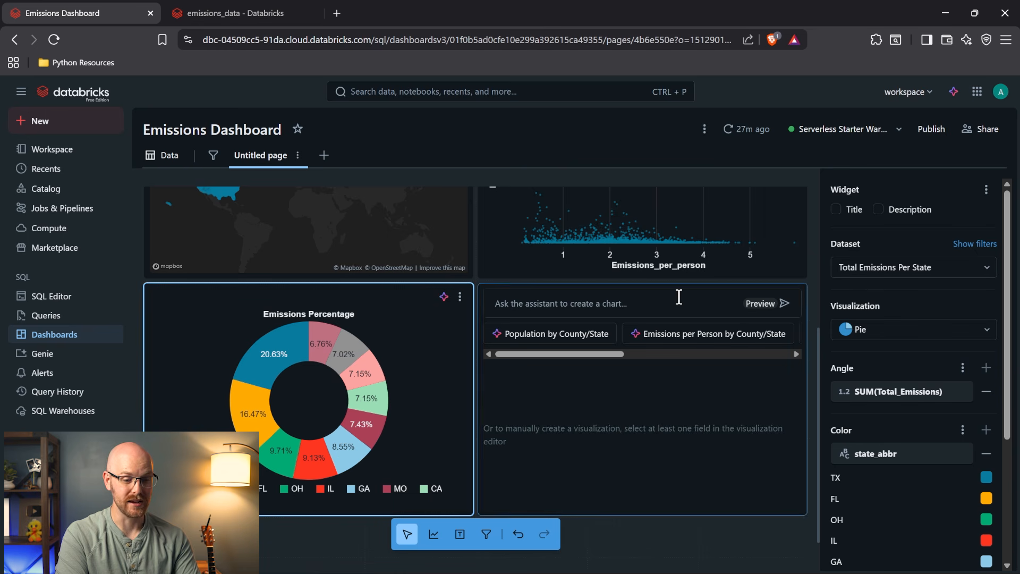
Enable the pie chart's description and enter "The Top 10 States accoutn for x amount of Emission for all of the US".
{"action": "left_click", "coordinate": [878, 210]}
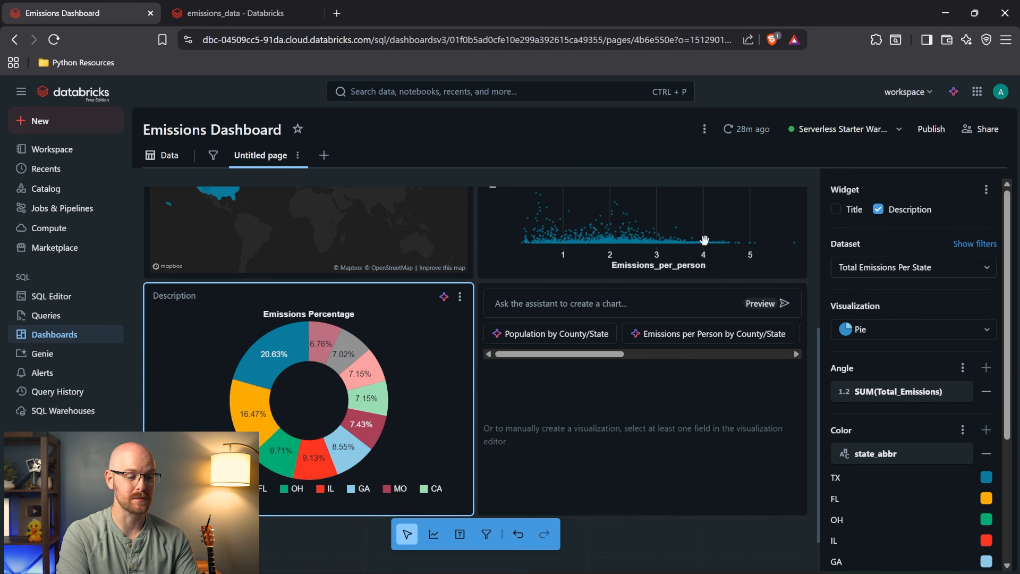
{"action": "type", "text": "Top"}
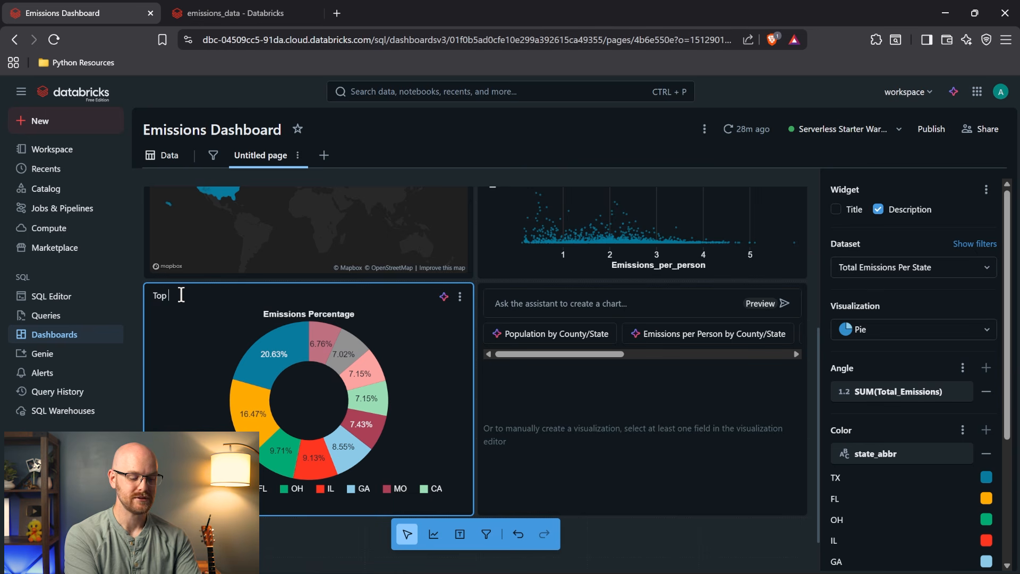
{"action": "key", "text": "BackSpace"}
{"action": "type", "text": "The"}
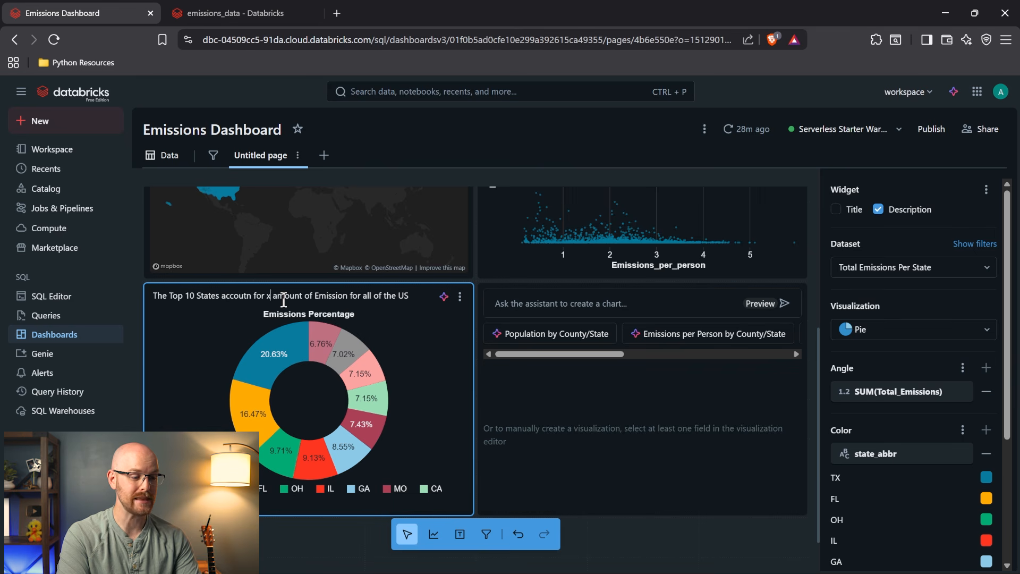
In the SQL Editor, give the Assistant the state totals query and ask what percentage of the whole country's emissions the top 10 states make up.
{"action": "left_click", "coordinate": [63, 300]}
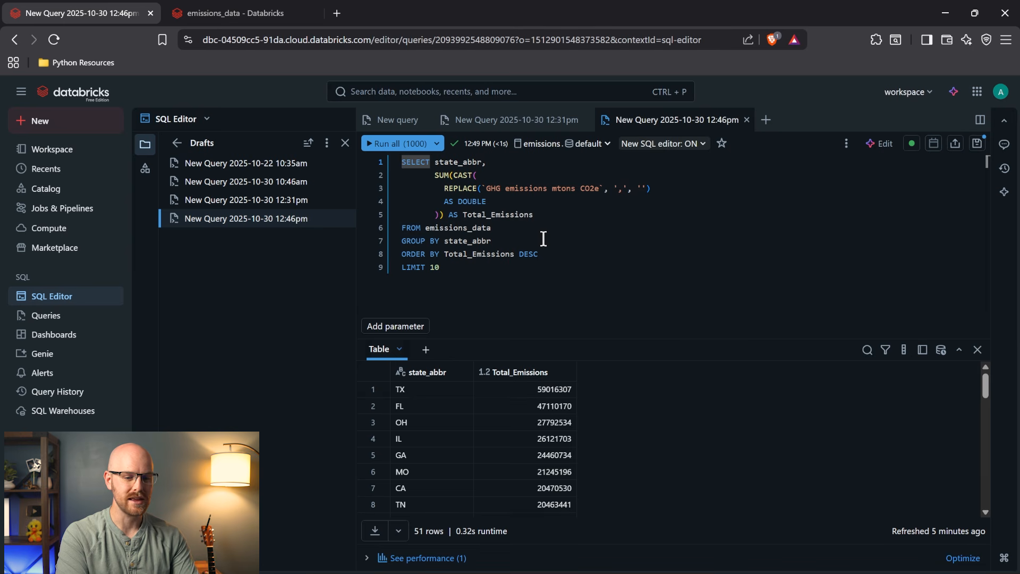
{"action": "left_click", "coordinate": [952, 93]}
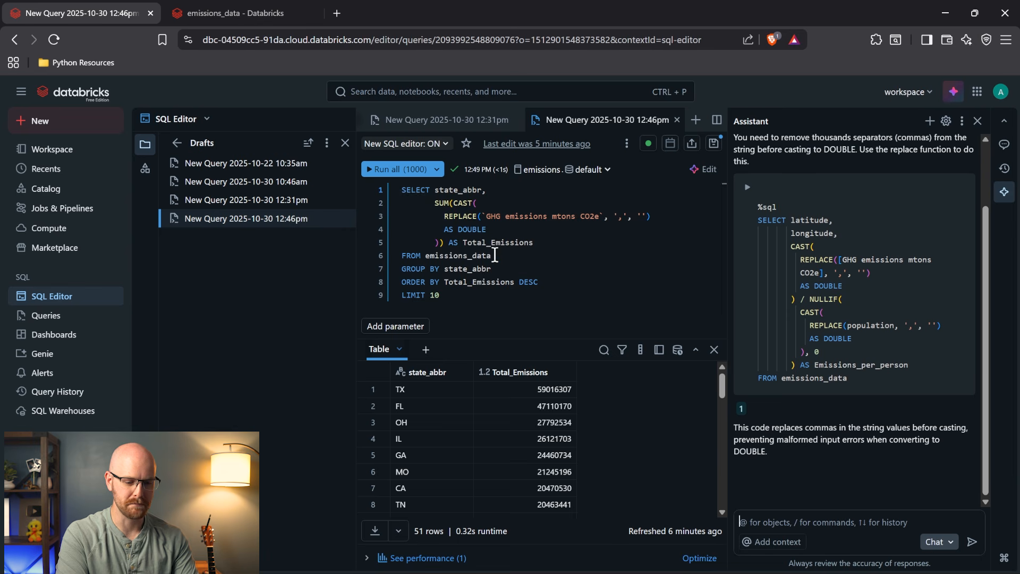
{"action": "key", "text": "ctrl+a"}
{"action": "left_click", "coordinate": [810, 524]}
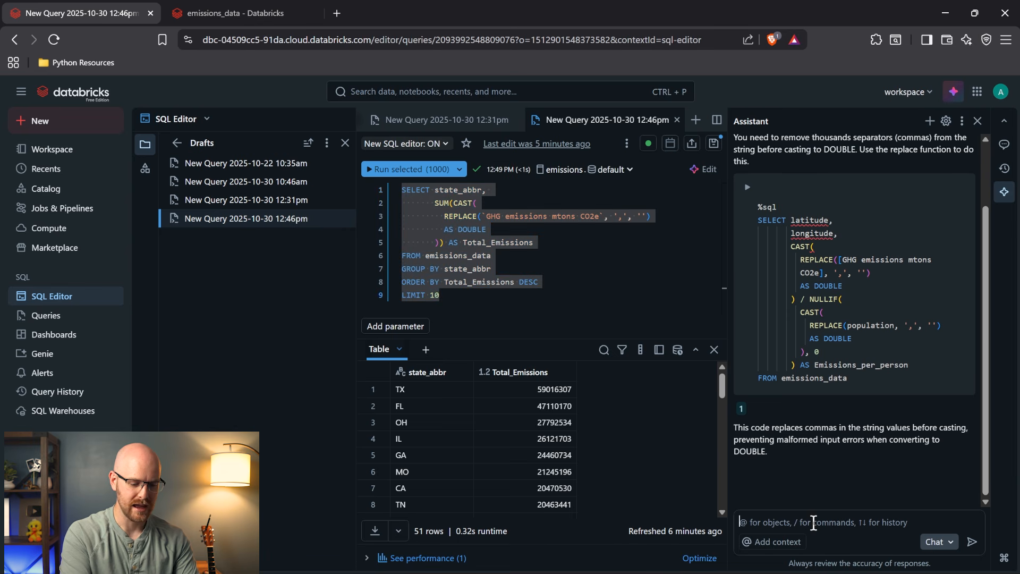
{"action": "type", "text": "SELECT state_abbr,         SUM(CAST(          REPLACE(`GHG emissions mtons CO2e`, ',', '')          AS DOUBLE        )) AS Total_Emissions FROM emissions_data GROUP BY state_abbr ORDER BY Total_Emissions DESC LIMIT 10"}
{"action": "key", "text": "shift+Return"}
{"action": "type", "text": "I want"}
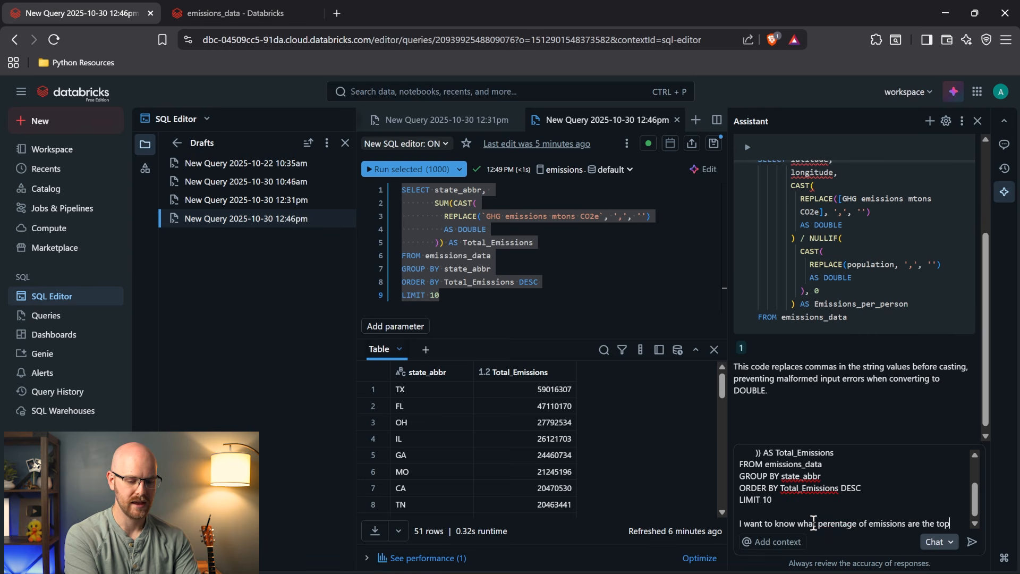
{"action": "type", "text": "states for the who"}
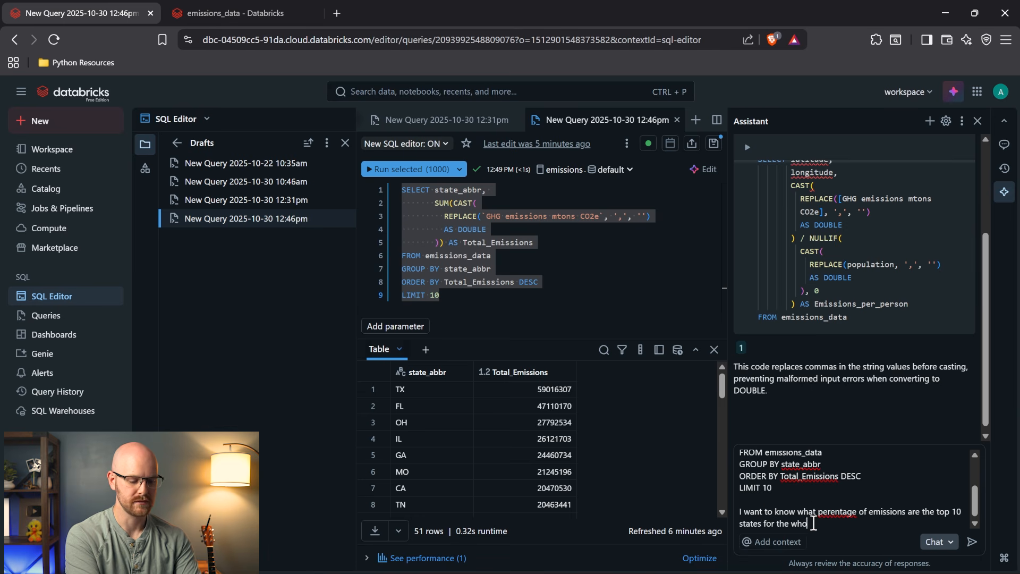
{"action": "type", "text": "le country"}
{"action": "key", "text": "Return"}
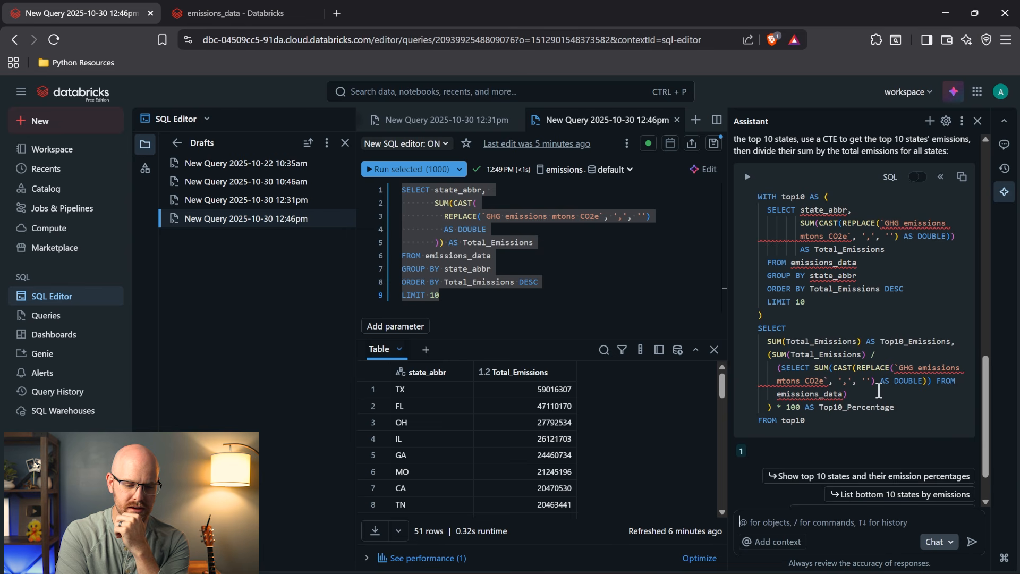
Create a new blank query and copy the Assistant's complete top10 percentage SQL.
{"action": "left_click", "coordinate": [832, 415]}
{"action": "key", "text": "ctrl+a"}
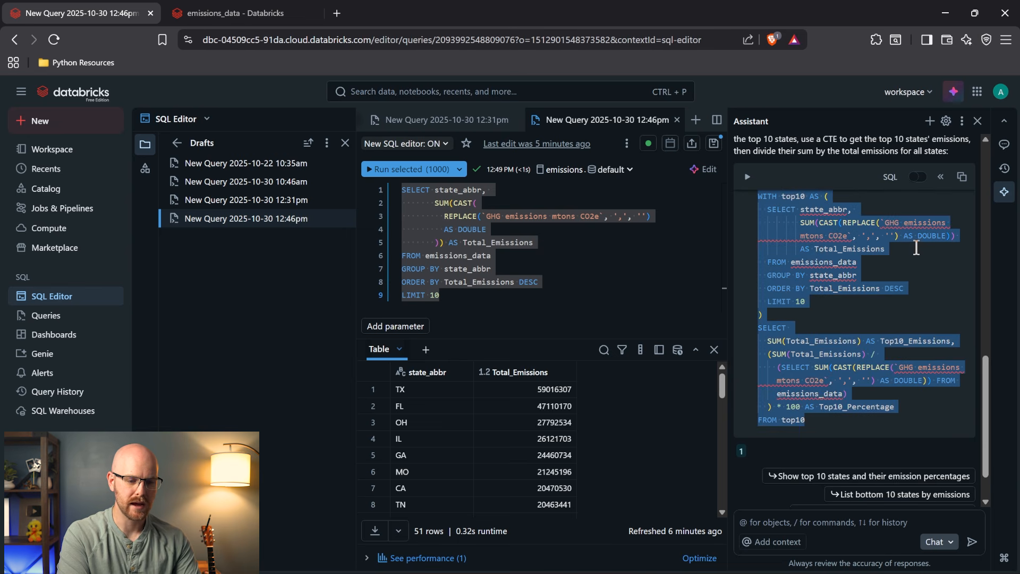
{"action": "left_click", "coordinate": [693, 122]}
{"action": "left_click", "coordinate": [711, 148]}
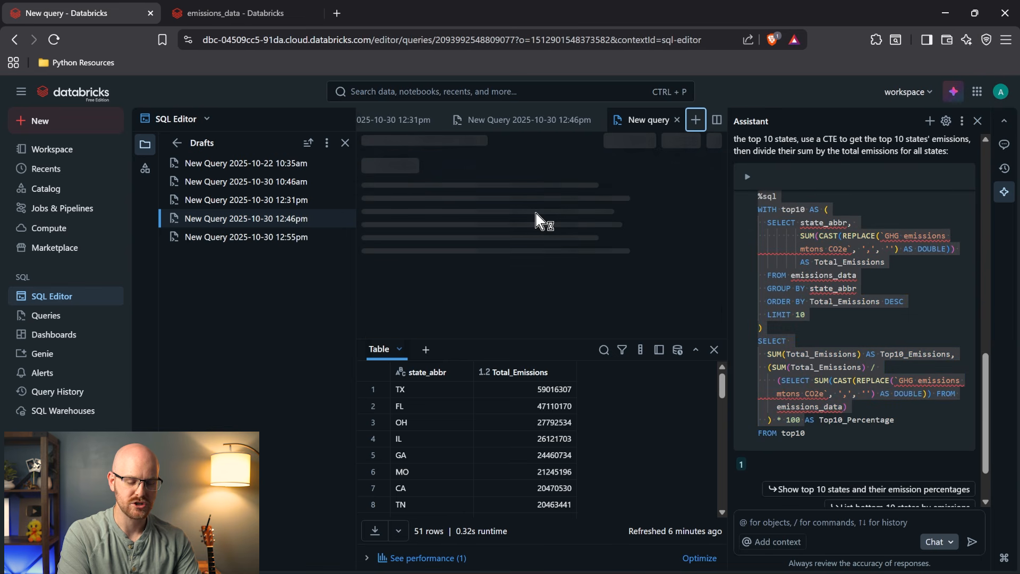
{"action": "left_click", "coordinate": [807, 433]}
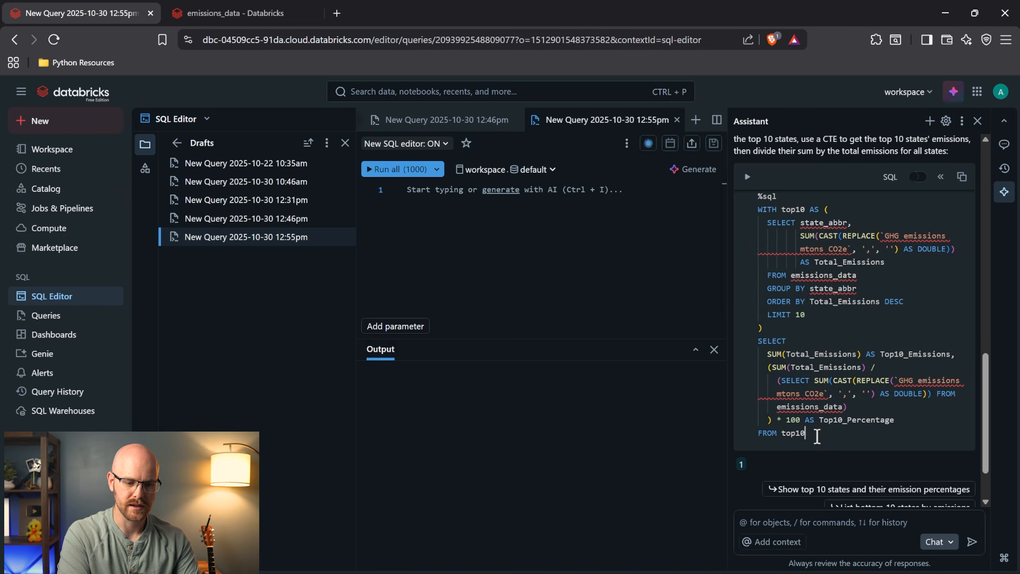
{"action": "left_click", "coordinate": [758, 197], "text": "shift"}
{"action": "key", "text": "ctrl+c"}
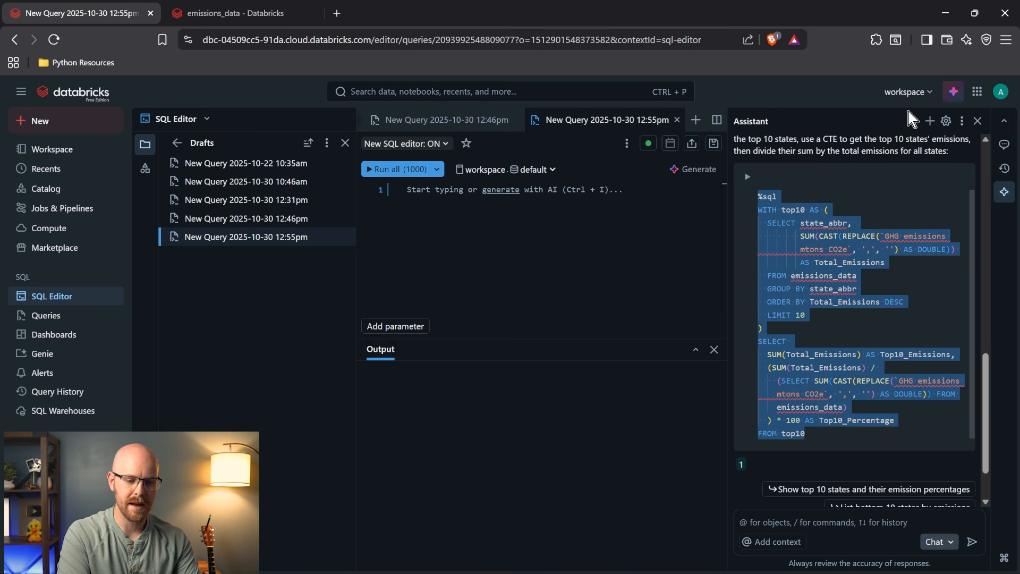
Set the new query's catalog to emissions, then paste and run the copied top10 percentage SQL.
{"action": "left_click", "coordinate": [978, 121]}
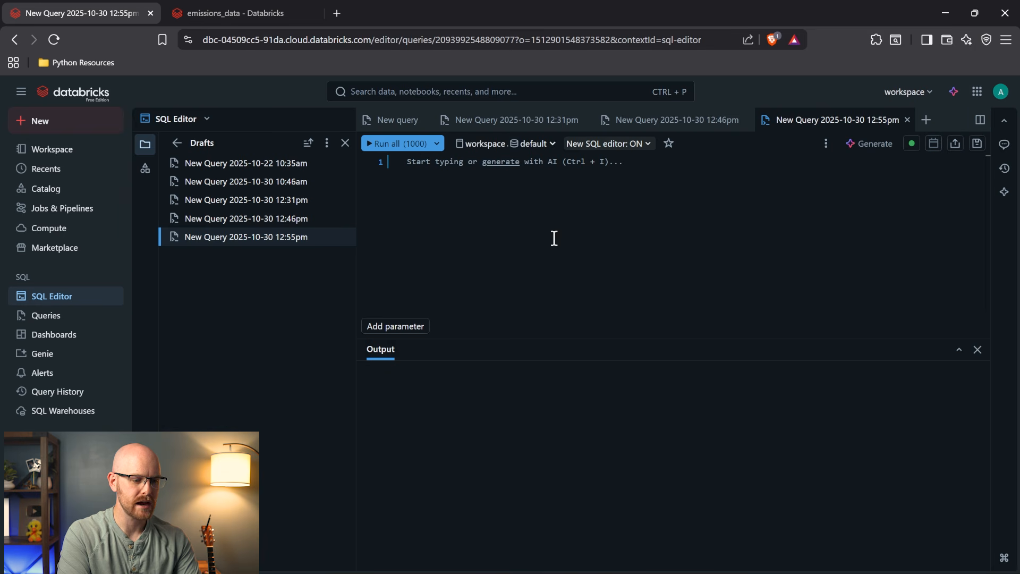
{"action": "left_click", "coordinate": [502, 144]}
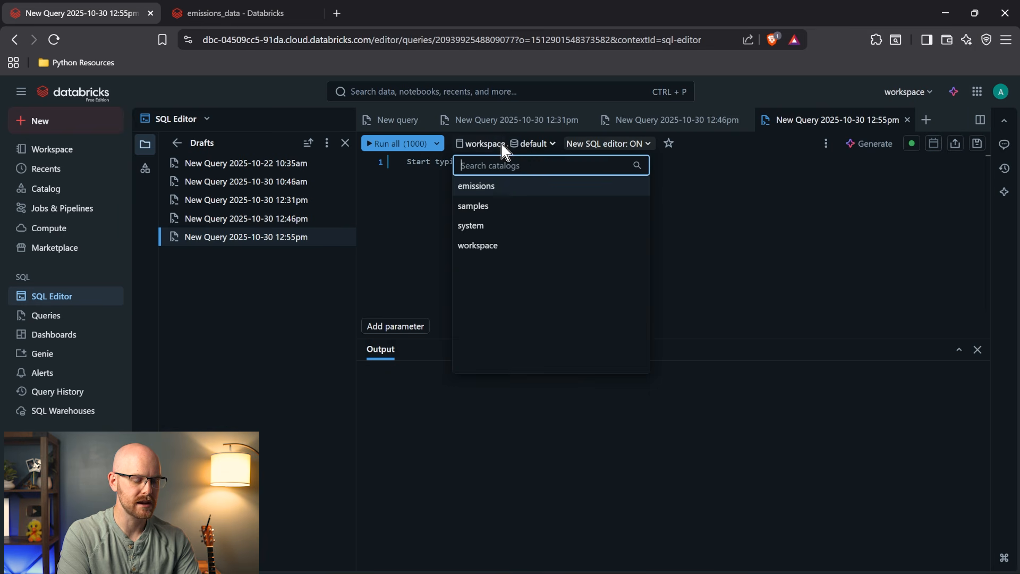
{"action": "left_click", "coordinate": [504, 190]}
{"action": "left_click", "coordinate": [552, 186]}
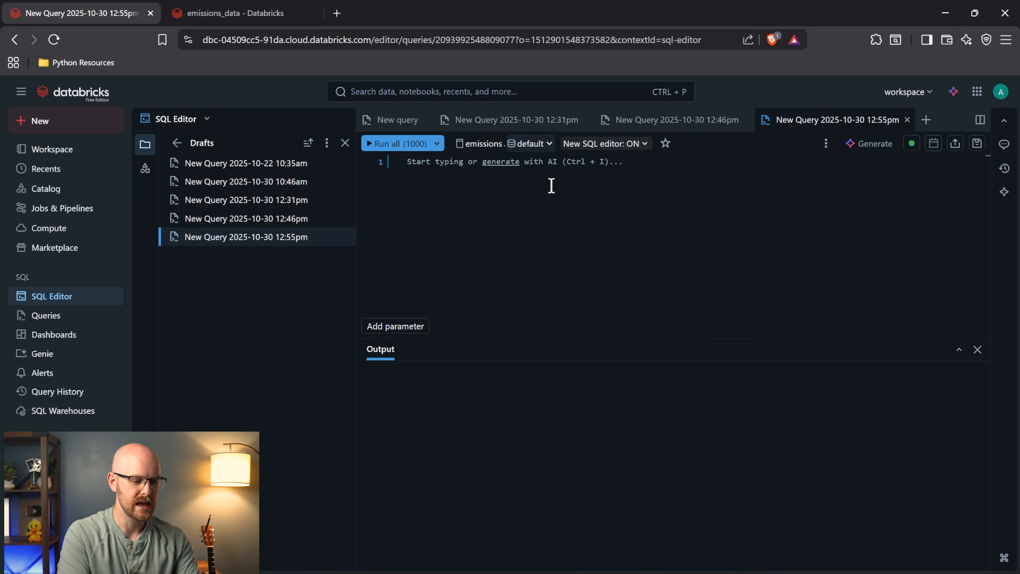
{"action": "key", "text": "ctrl+v"}
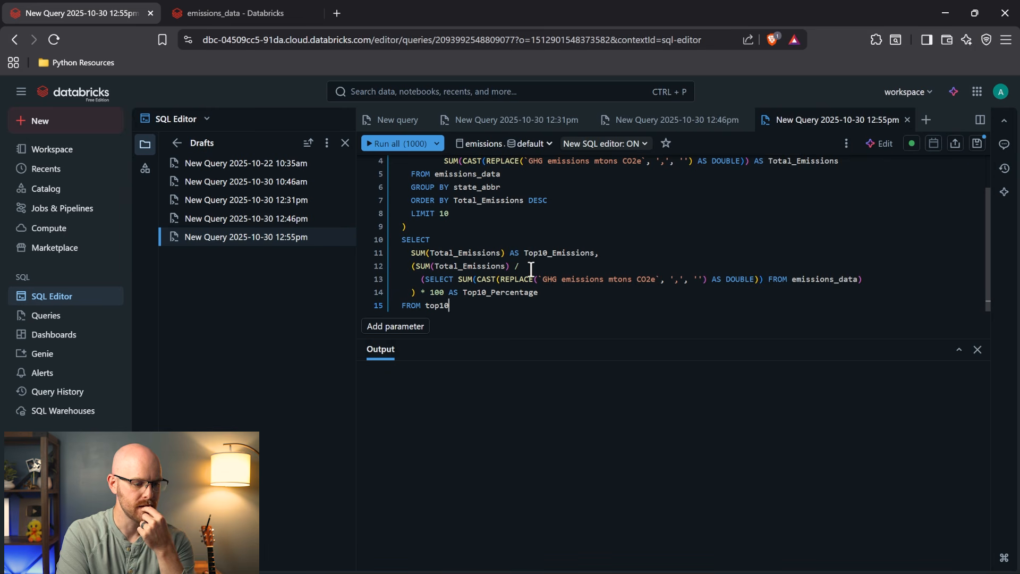
{"action": "left_click", "coordinate": [396, 143]}
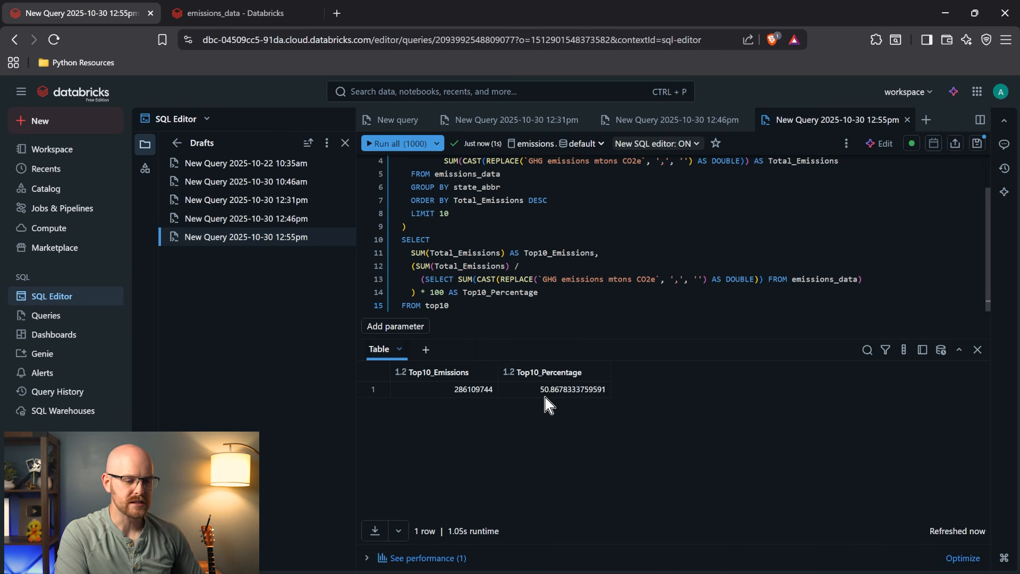
Delete the %sql line at the start of the query so it begins with the WITH top10 clause.
{"action": "scroll", "coordinate": [576, 294], "scroll_direction": "up", "scroll_amount": 3}
{"action": "scroll", "coordinate": [577, 293], "scroll_direction": "up", "scroll_amount": 1}
{"action": "scroll", "coordinate": [576, 293], "scroll_direction": "down", "scroll_amount": 2}
{"action": "scroll", "coordinate": [577, 293], "scroll_direction": "up", "scroll_amount": 1}
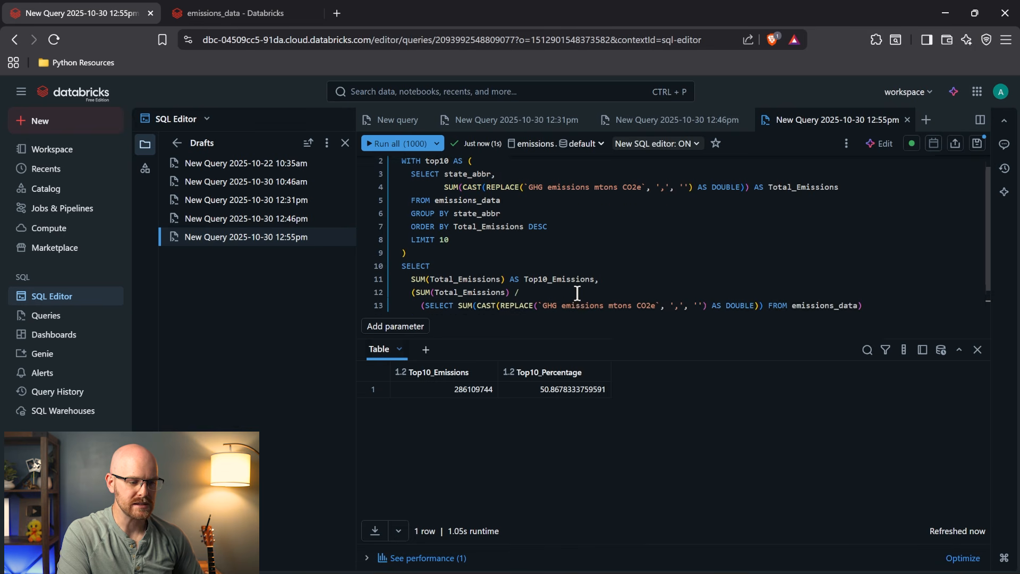
{"action": "scroll", "coordinate": [577, 293], "scroll_direction": "up", "scroll_amount": 1}
{"action": "left_click_drag", "start_coordinate": [402, 162], "coordinate": [421, 163]}
{"action": "key", "text": "BackSpace"}
{"action": "key", "text": "Delete"}
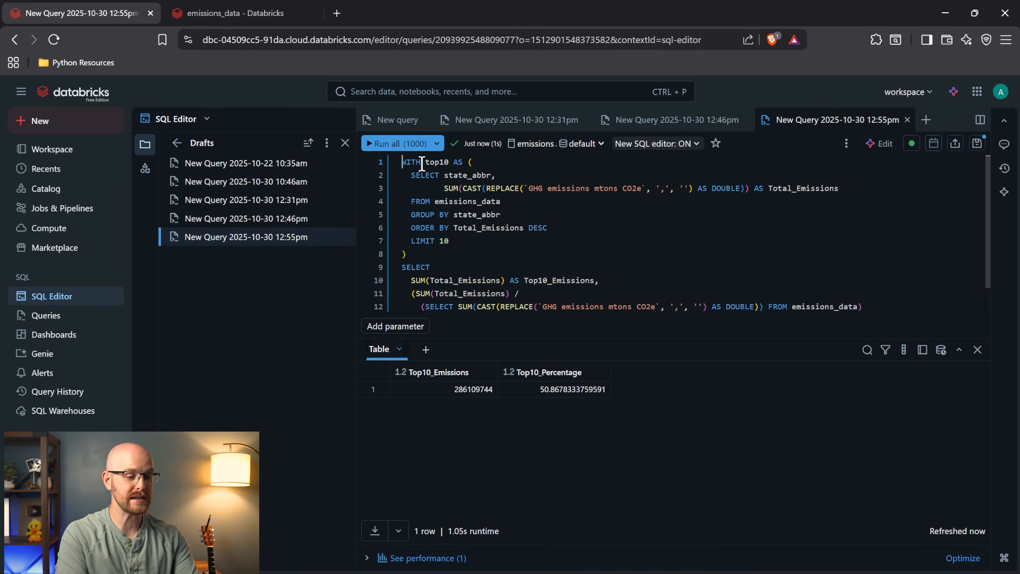
Examine the top10 subquery and the outer SELECT that calculates Top10_Percentage.
{"action": "double_click", "coordinate": [436, 162]}
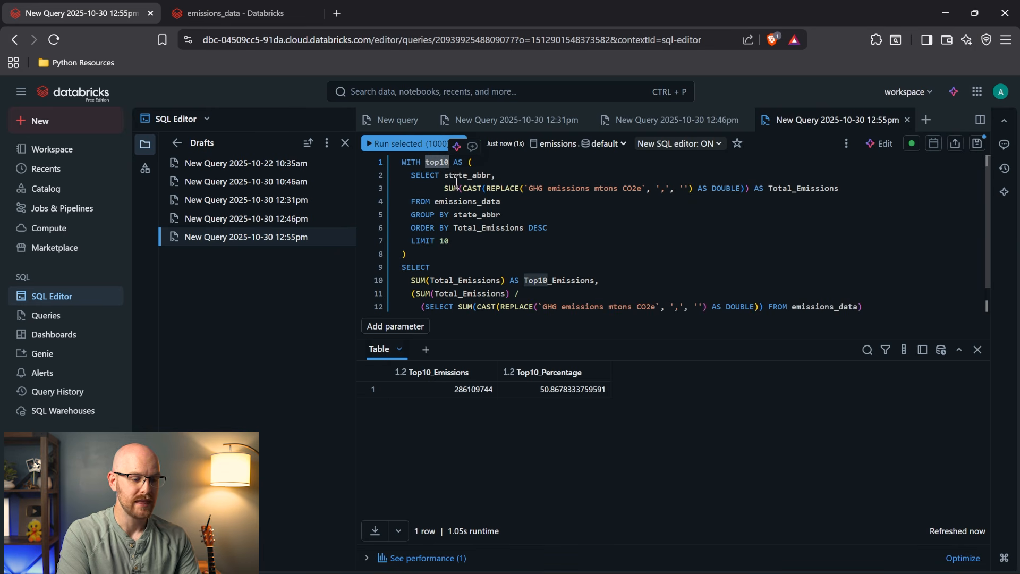
{"action": "double_click", "coordinate": [456, 176]}
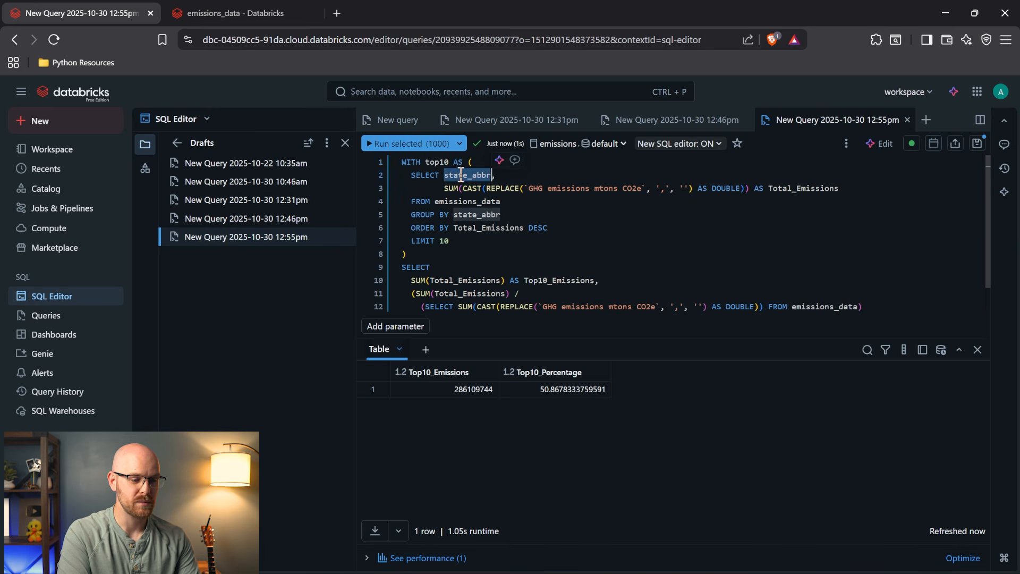
{"action": "left_click_drag", "start_coordinate": [405, 170], "coordinate": [461, 242]}
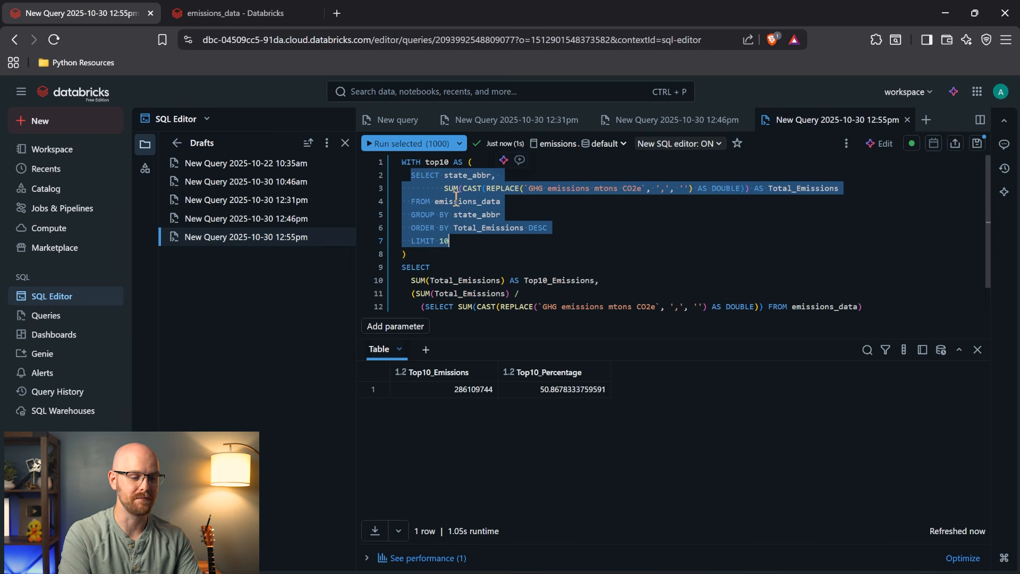
{"action": "scroll", "coordinate": [446, 248], "scroll_direction": "down", "scroll_amount": 1}
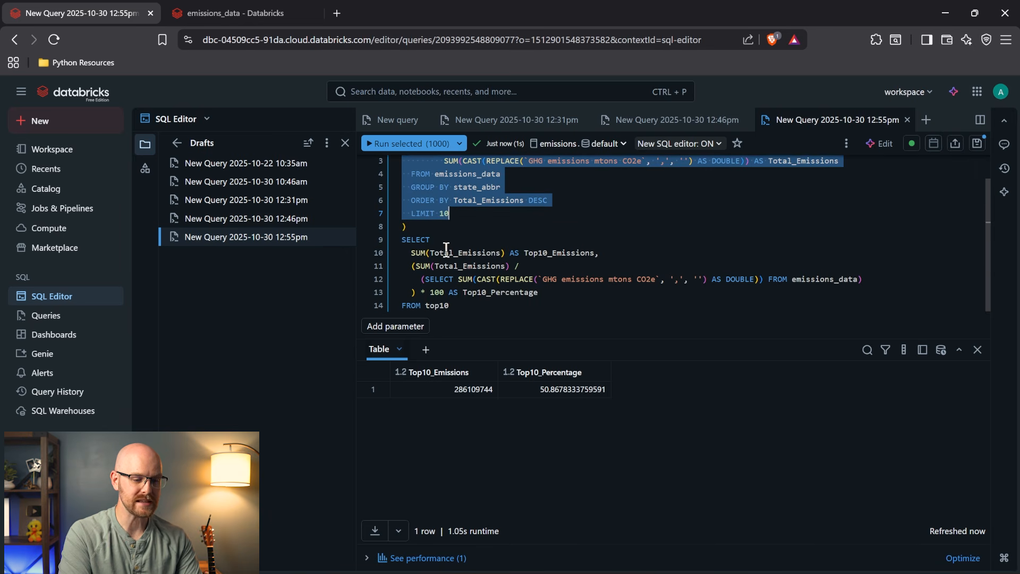
{"action": "double_click", "coordinate": [418, 241]}
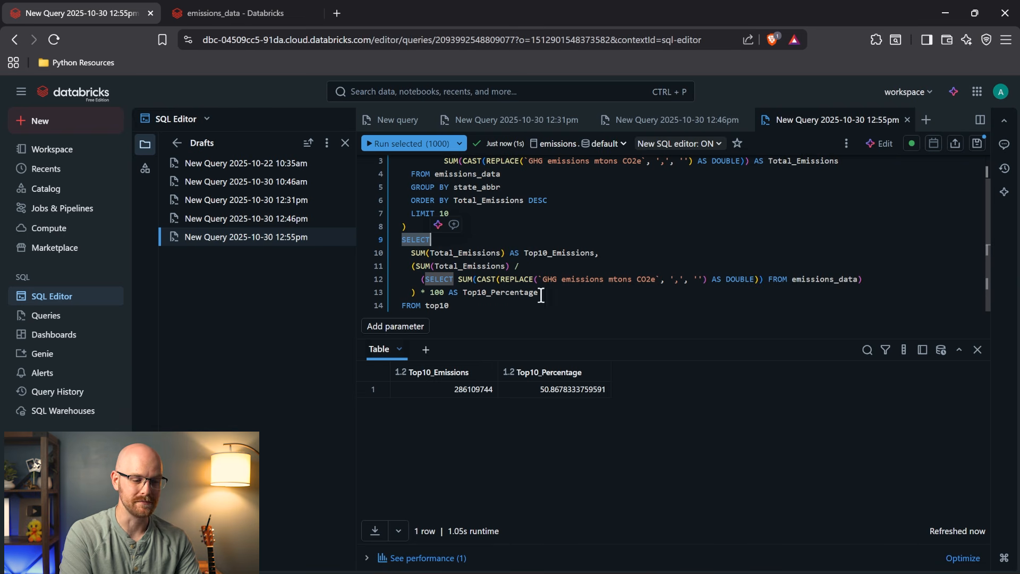
{"action": "left_click", "coordinate": [425, 280]}
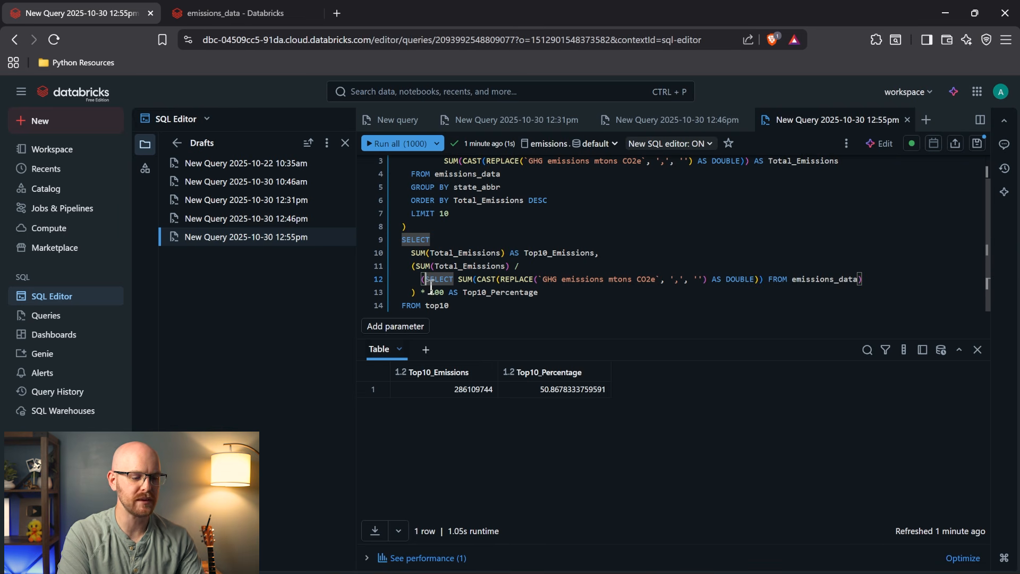
Trace how the top10 subquery and its Total_Emissions column feed the Top10_Emissions calculation.
{"action": "double_click", "coordinate": [445, 310]}
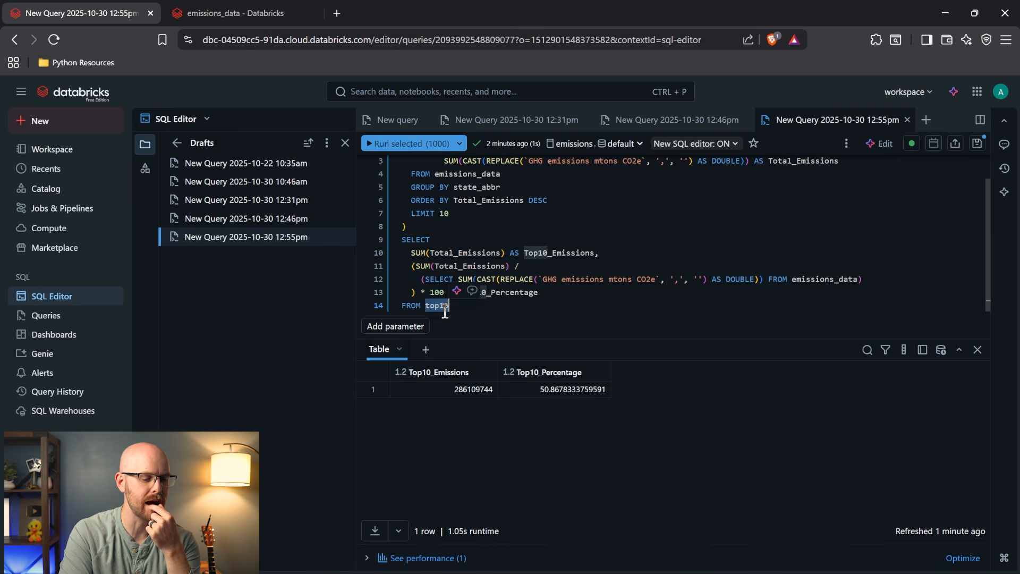
{"action": "left_click", "coordinate": [509, 308]}
{"action": "scroll", "coordinate": [508, 308], "scroll_direction": "up", "scroll_amount": 1}
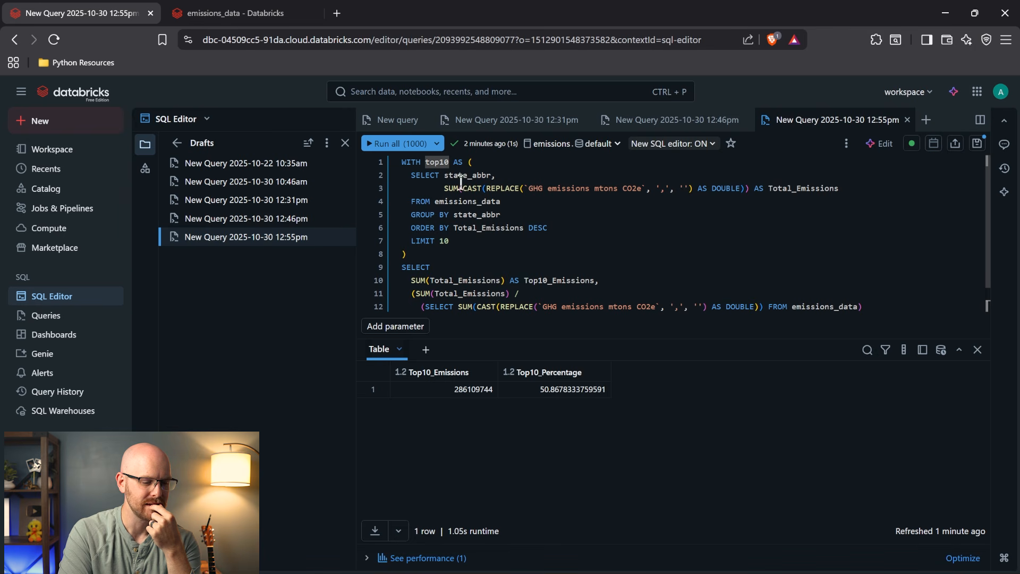
{"action": "scroll", "coordinate": [469, 221], "scroll_direction": "down", "scroll_amount": 1}
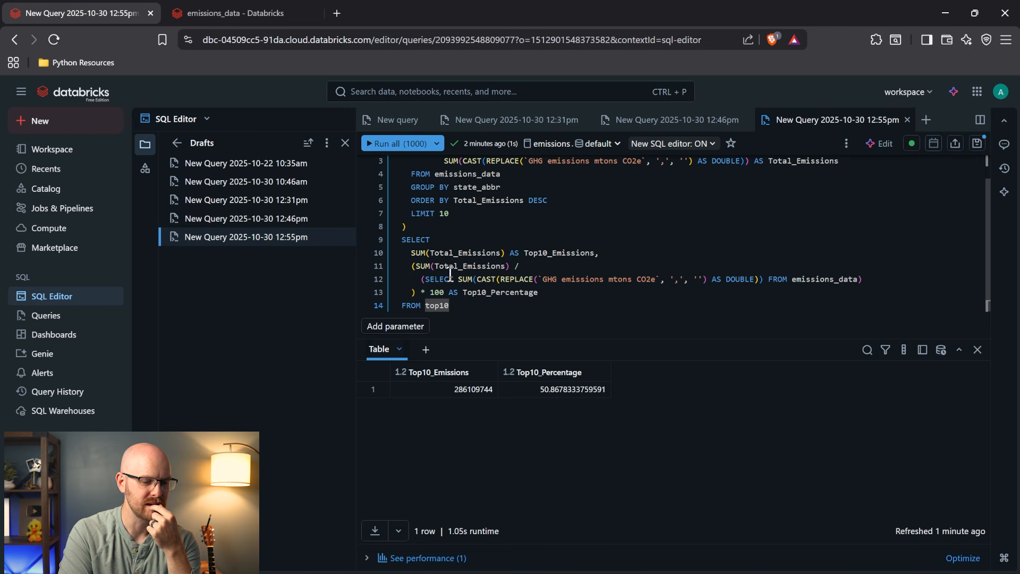
{"action": "scroll", "coordinate": [508, 287], "scroll_direction": "up", "scroll_amount": 1}
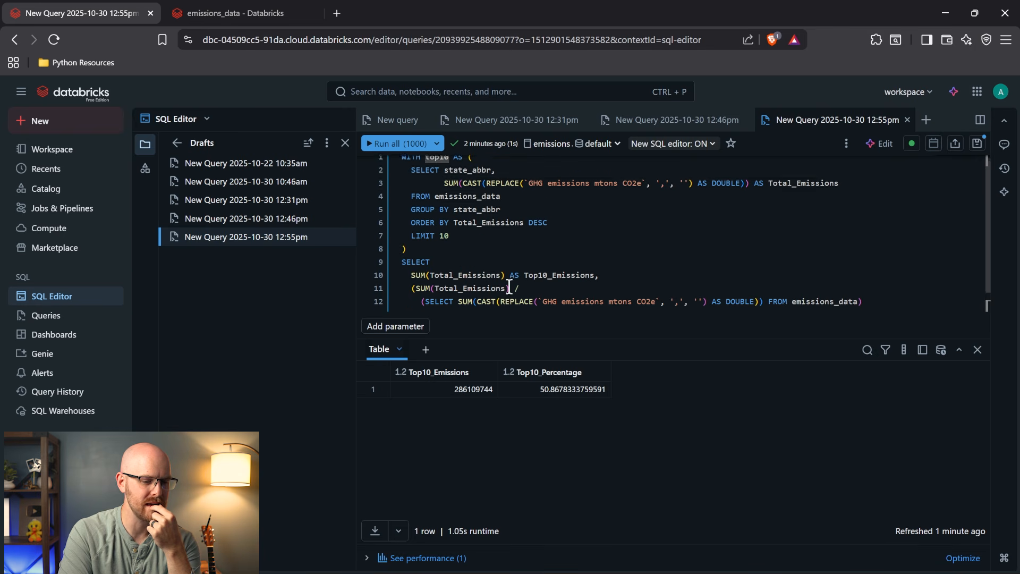
{"action": "double_click", "coordinate": [795, 185]}
{"action": "double_click", "coordinate": [547, 276]}
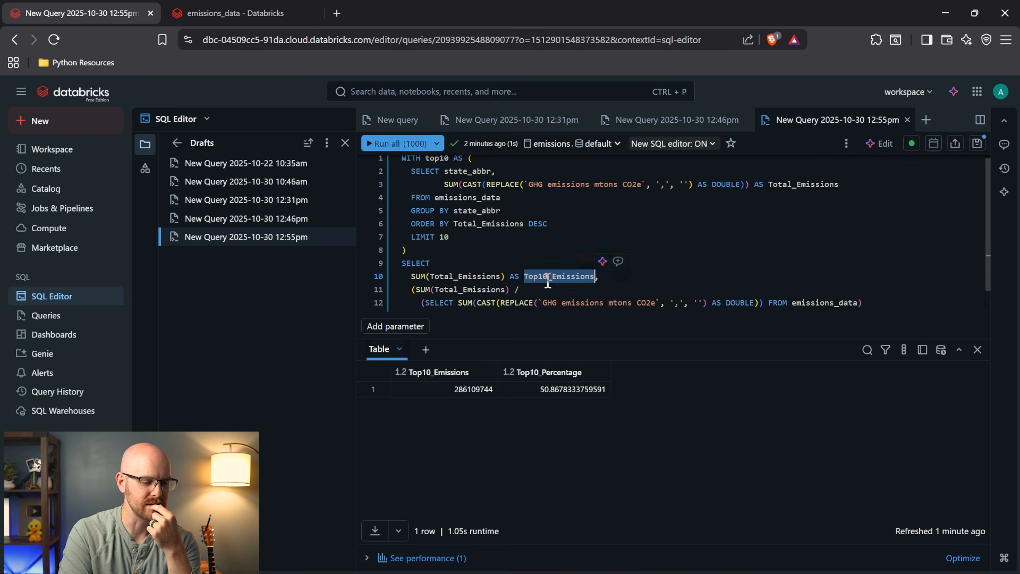
Examine the nested SELECT that sums GHG emissions from emissions_data as the divisor for Top10_Percentage.
{"action": "scroll", "coordinate": [548, 283], "scroll_direction": "down", "scroll_amount": 1}
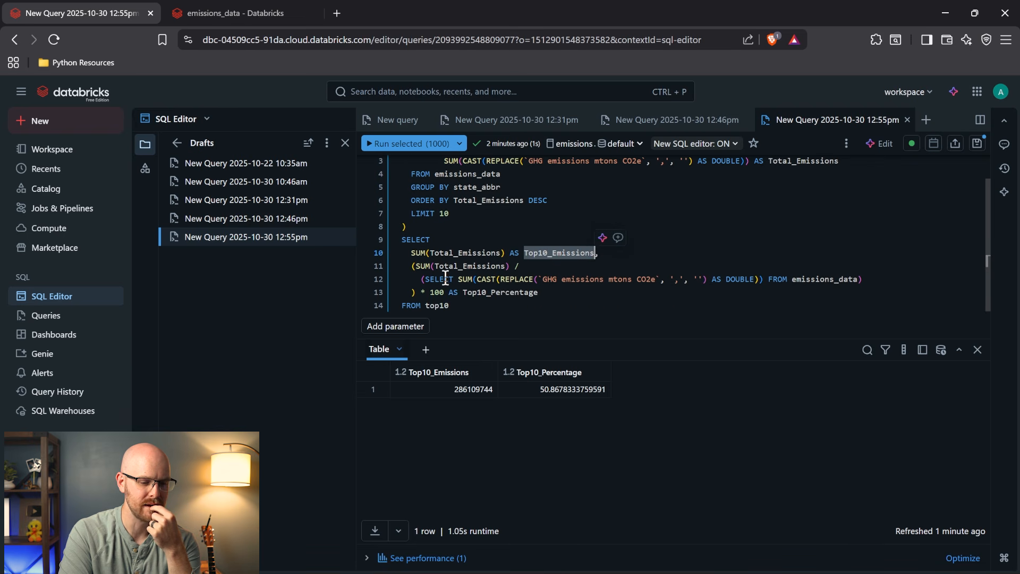
{"action": "double_click", "coordinate": [801, 280]}
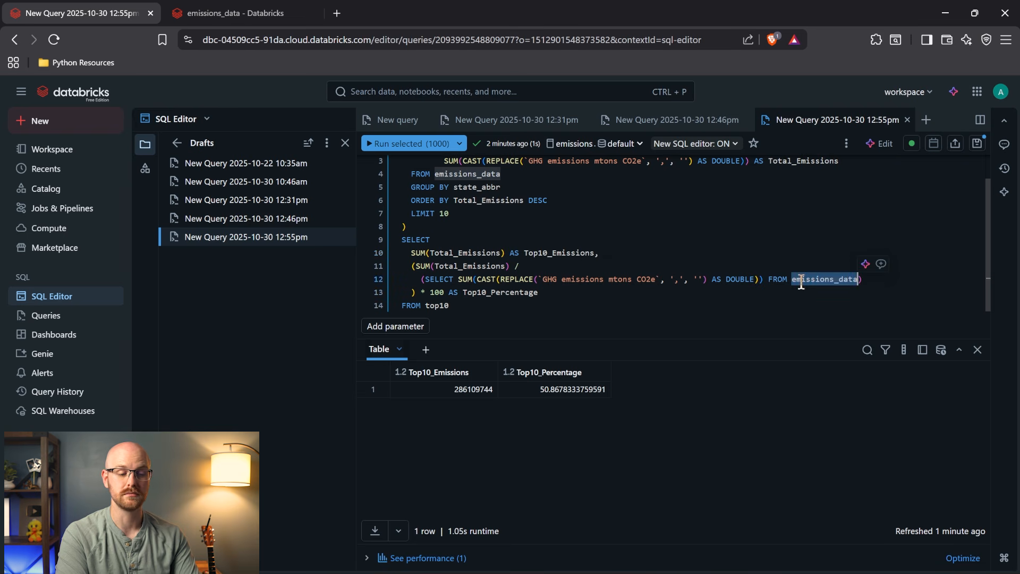
{"action": "left_click", "coordinate": [669, 301]}
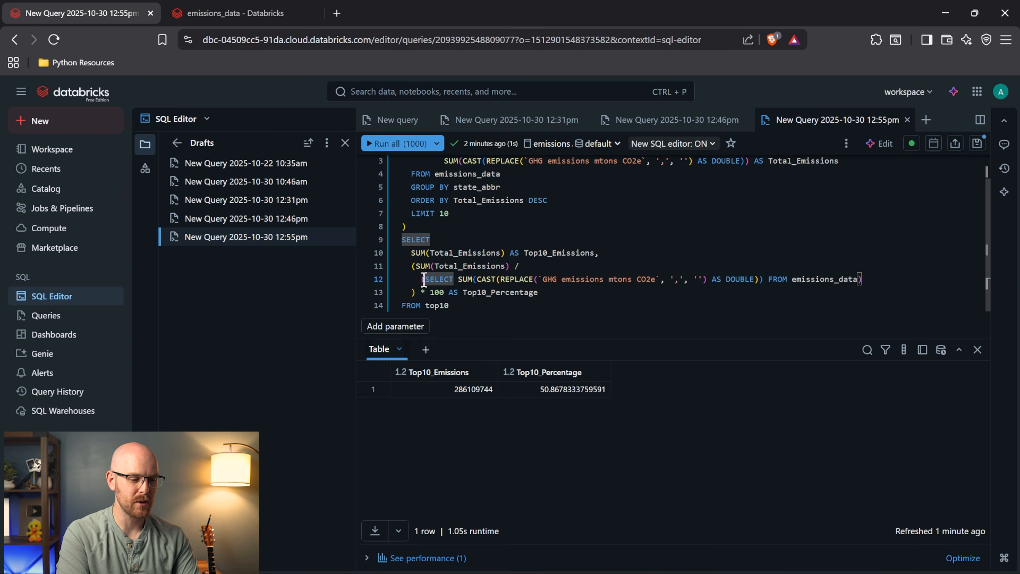
{"action": "left_click_drag", "start_coordinate": [424, 280], "coordinate": [496, 280]}
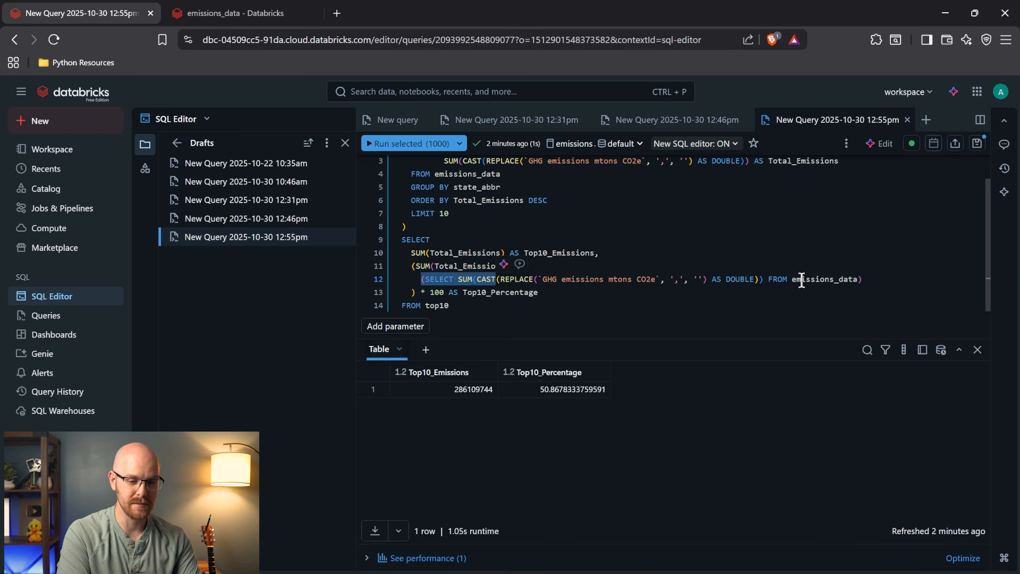
{"action": "left_click", "coordinate": [857, 279], "text": "shift"}
{"action": "left_click", "coordinate": [731, 305]}
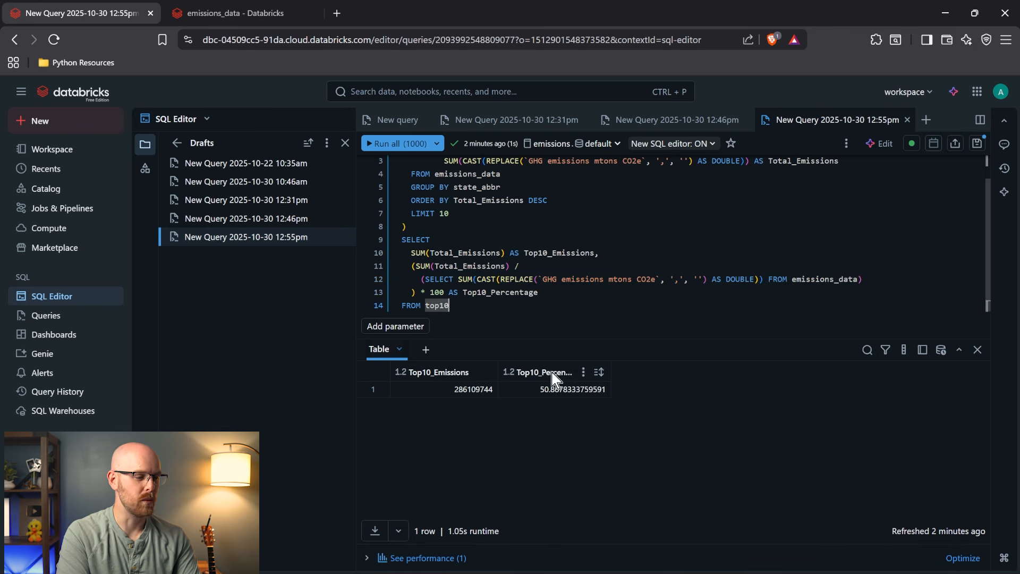
Open the Emissions Dashboard and duplicate its browser tab.
{"action": "left_click", "coordinate": [81, 340]}
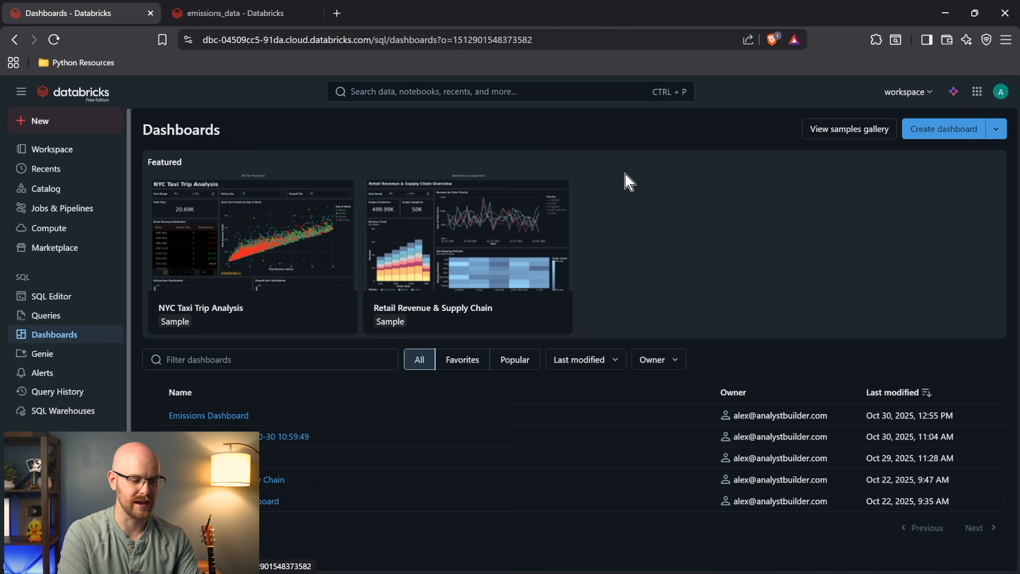
{"action": "left_click", "coordinate": [237, 415]}
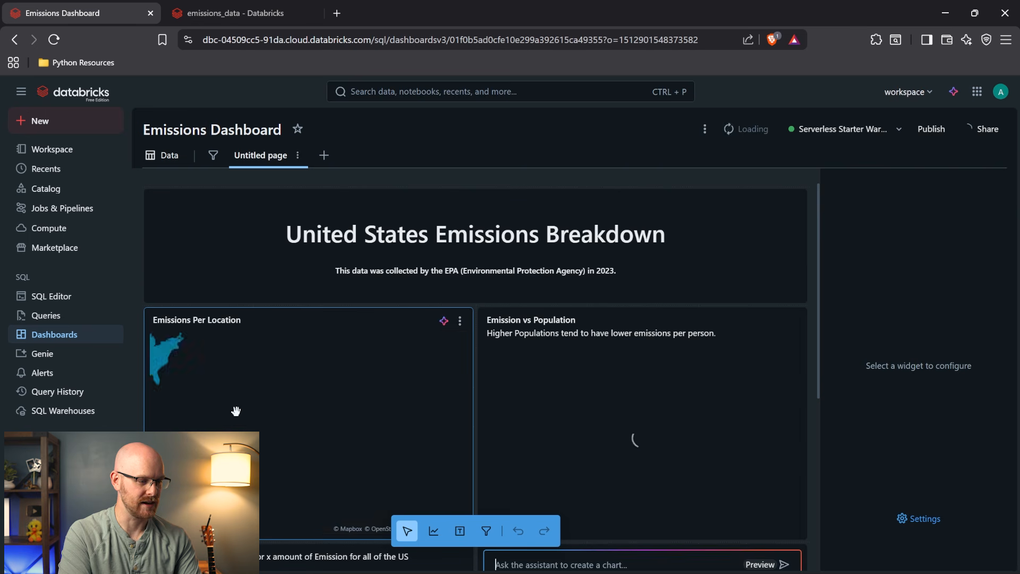
{"action": "right_click", "coordinate": [94, 23]}
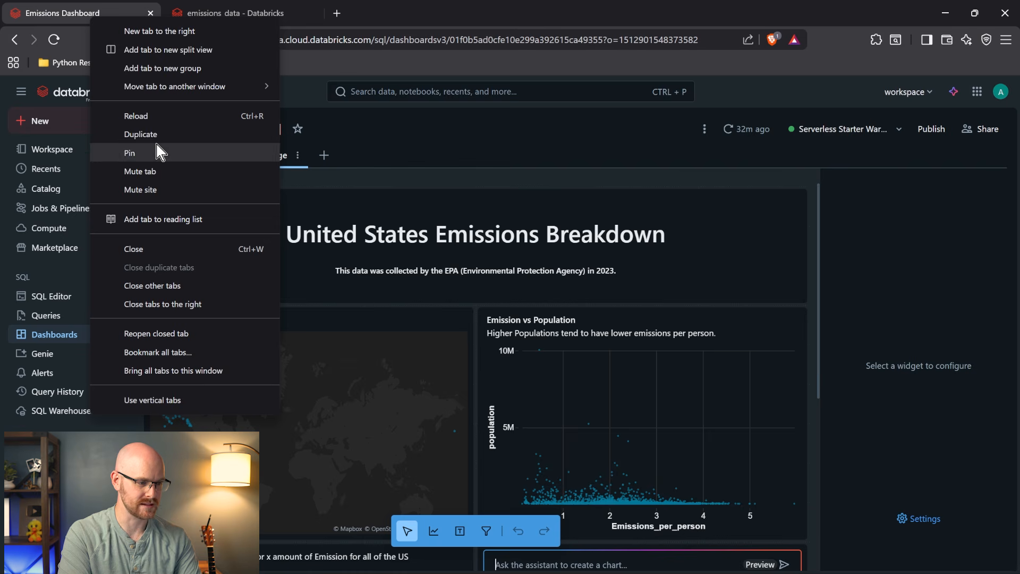
{"action": "left_click", "coordinate": [167, 134]}
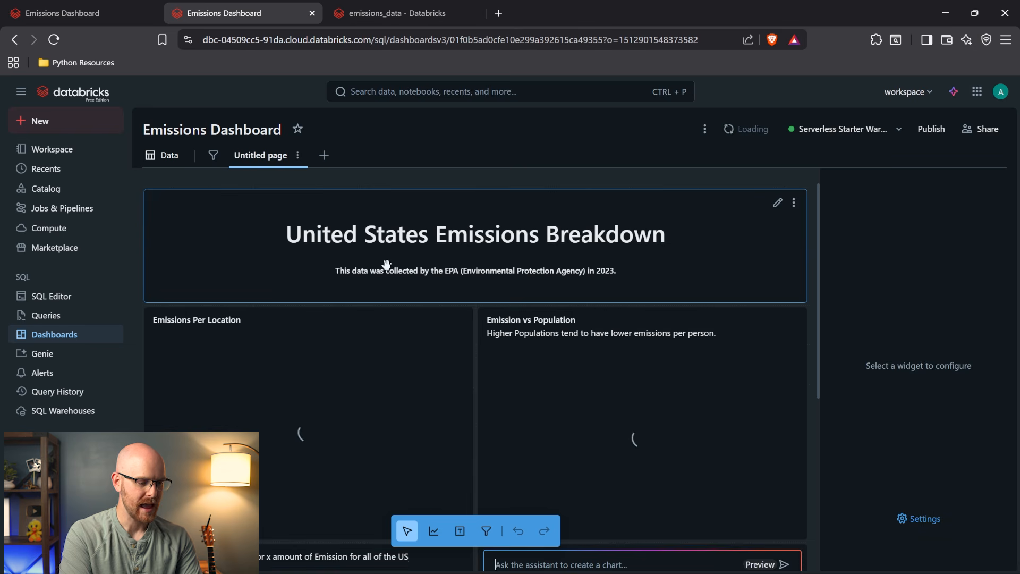
In the pie chart's description, replace the x placeholder with 51% and correct "accoutn" to "account".
{"action": "scroll", "coordinate": [313, 330], "scroll_direction": "down", "scroll_amount": 4}
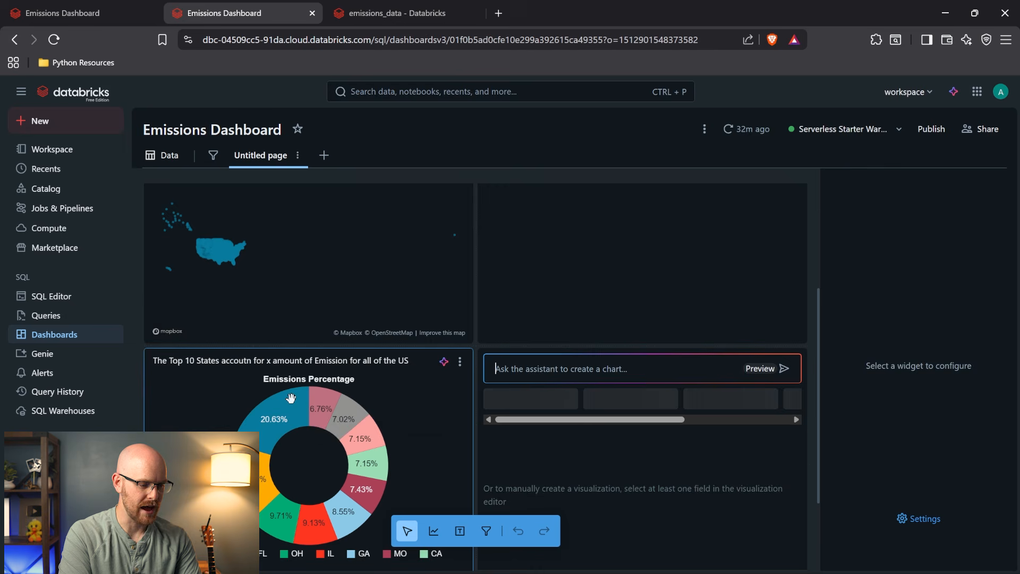
{"action": "left_click", "coordinate": [305, 401]}
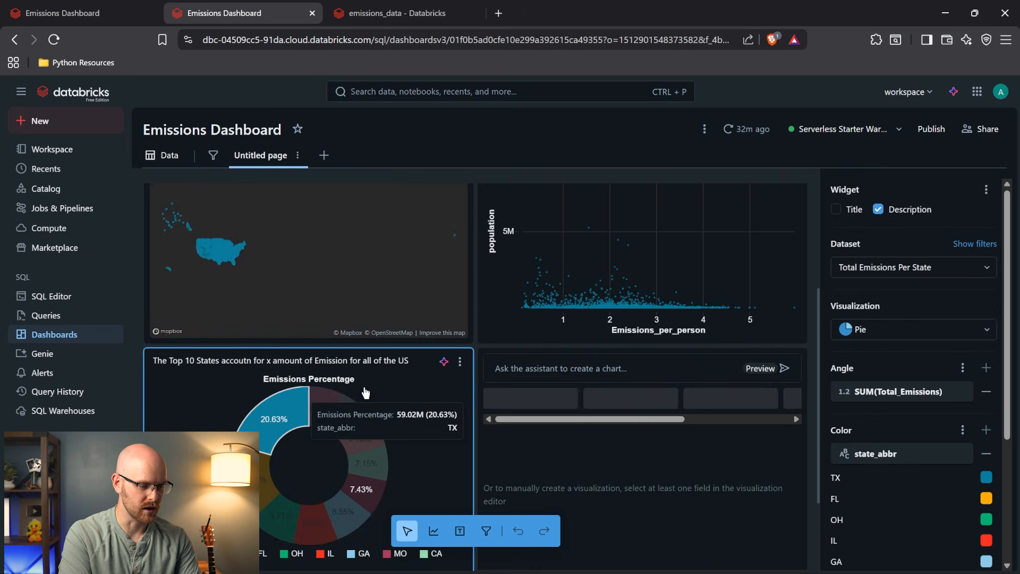
{"action": "left_click", "coordinate": [269, 361]}
{"action": "key", "text": "BackSpace"}
{"action": "type", "text": "51%"}
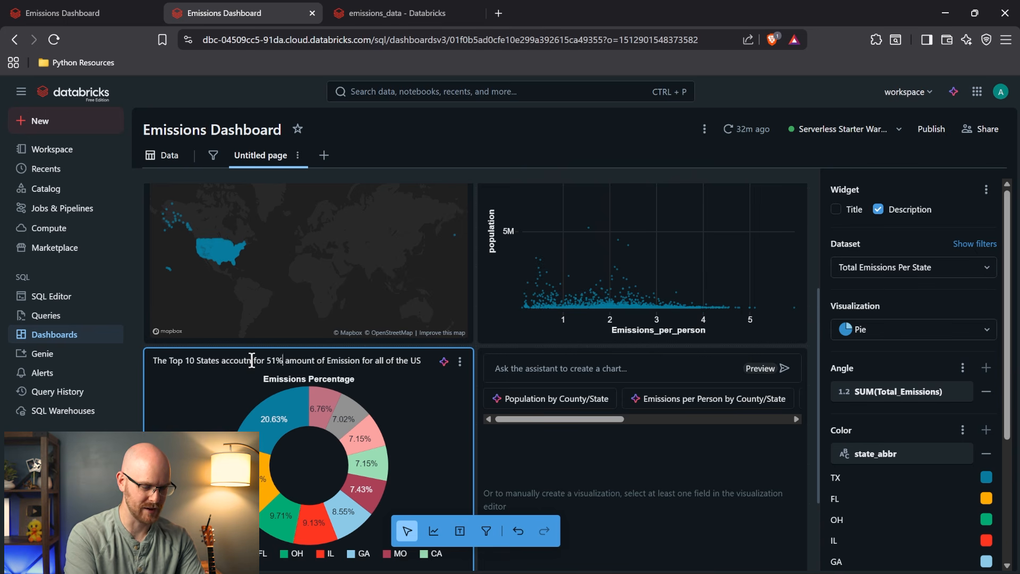
{"action": "left_click", "coordinate": [252, 360]}
{"action": "key", "text": "BackSpace"}
{"action": "key", "text": "BackSpace"}
{"action": "type", "text": "nt"}
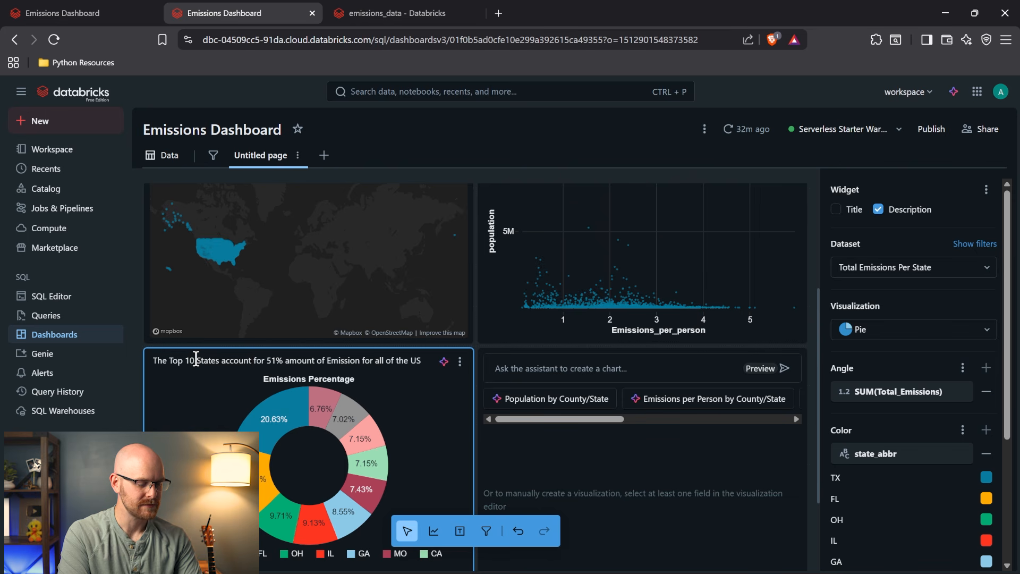
Change the opening of the pie chart's description from "The Top 10 States" to "These 10 States".
{"action": "left_click", "coordinate": [167, 360]}
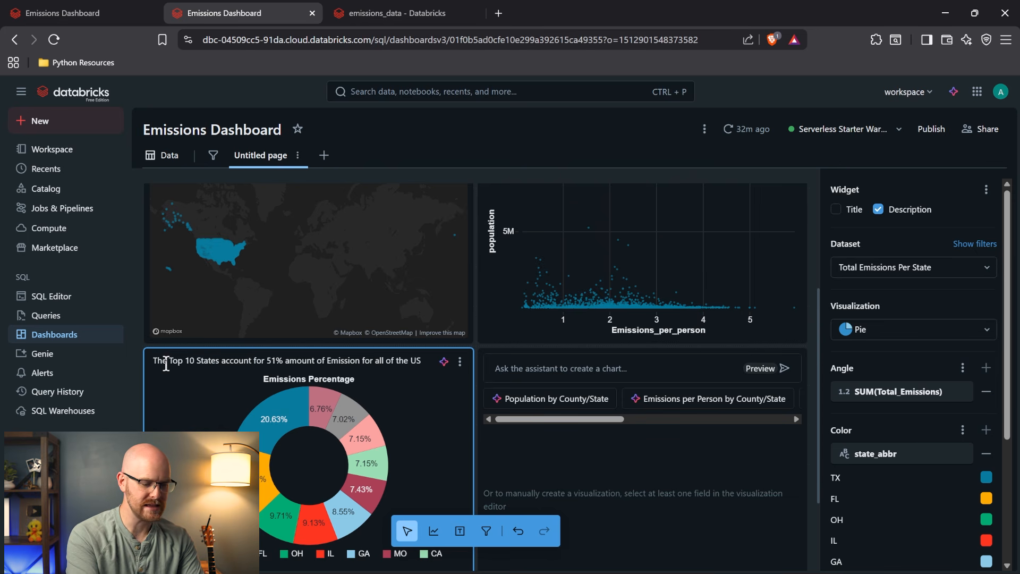
{"action": "key", "text": "Delete"}
{"action": "key", "text": "Delete"}
{"action": "key", "text": "Delete"}
{"action": "key", "text": "Delete"}
{"action": "key", "text": "Delete"}
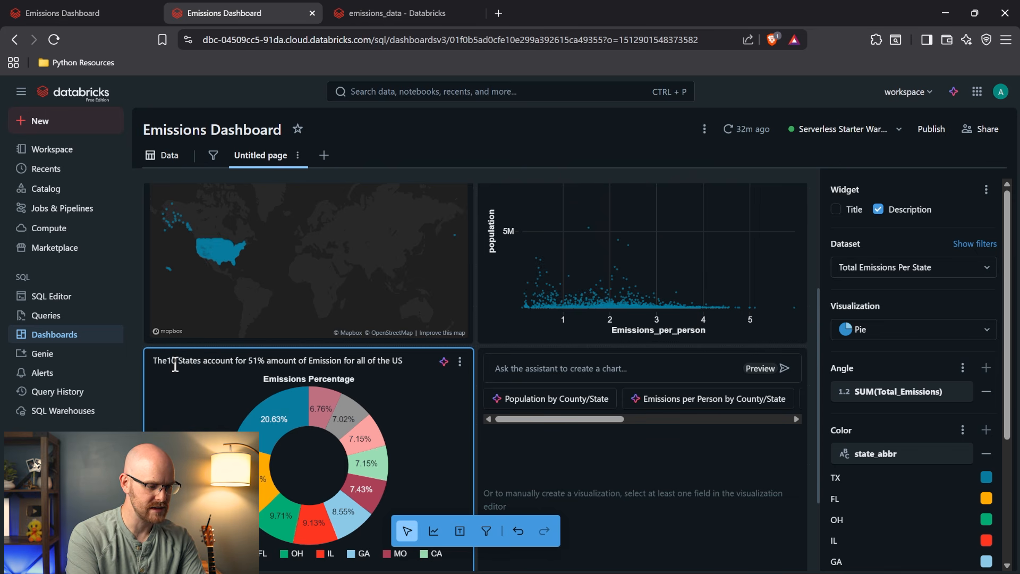
{"action": "type", "text": "se"}
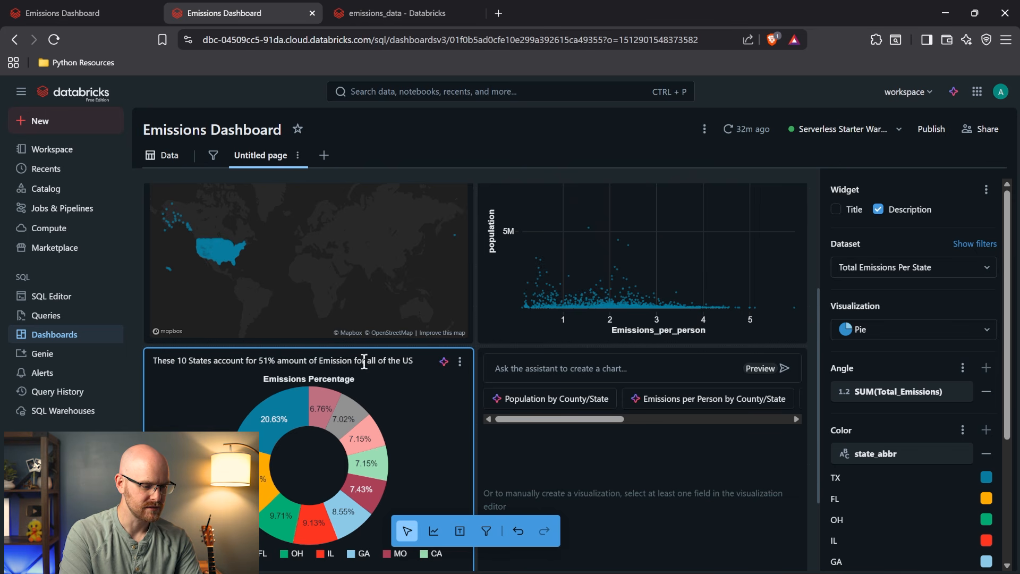
Replace "amount of Emission for" with "of" in the pie chart's description.
{"action": "left_click_drag", "start_coordinate": [366, 361], "coordinate": [278, 367]}
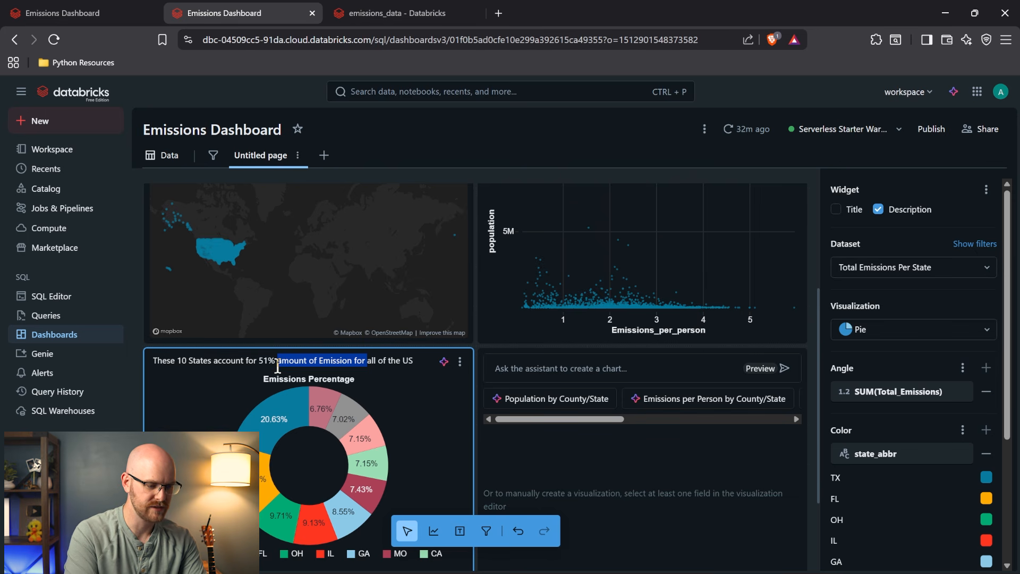
{"action": "type", "text": "of"}
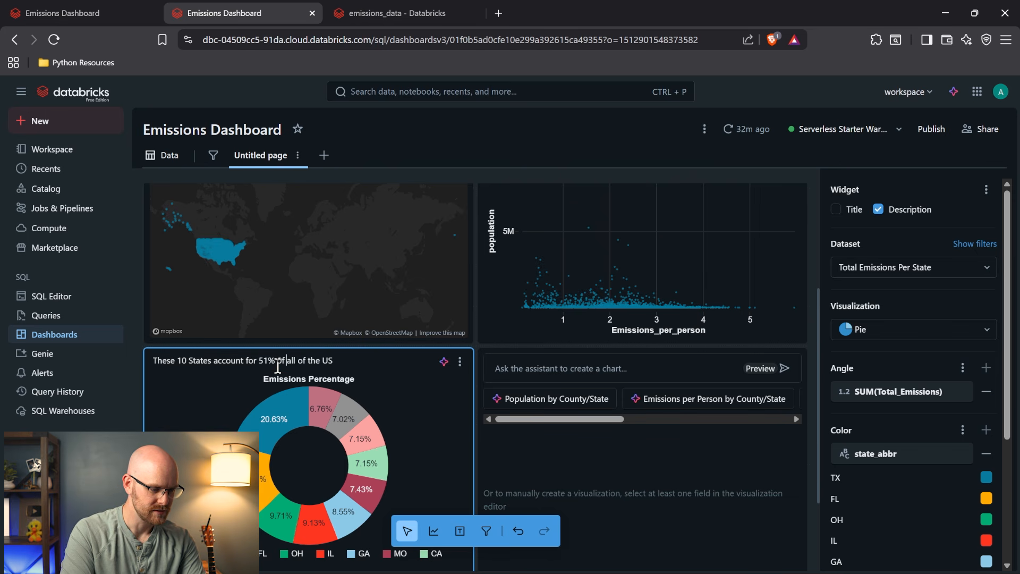
{"action": "left_click", "coordinate": [282, 363]}
{"action": "key", "text": "BackSpace"}
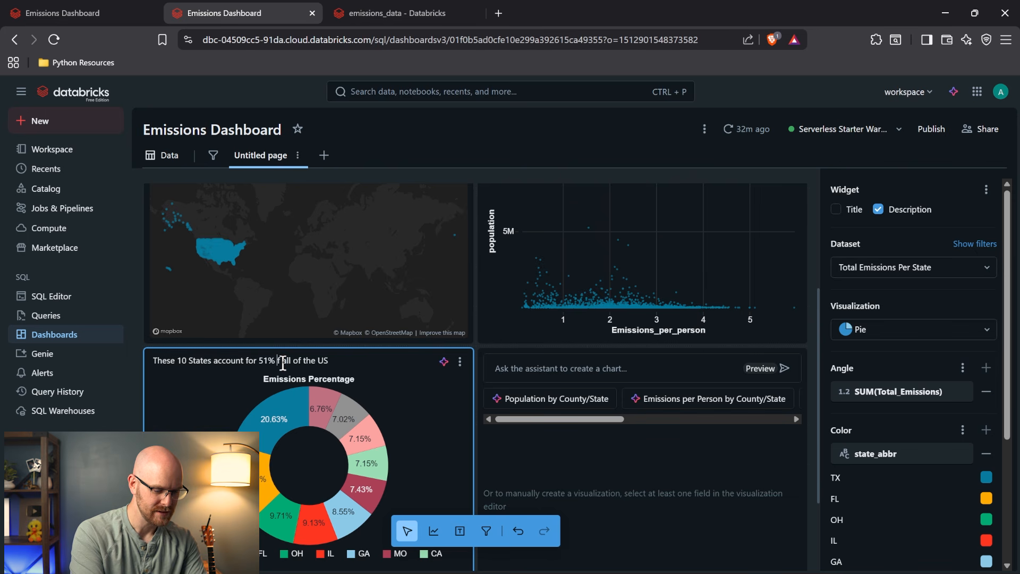
{"action": "type", "text": "o"}
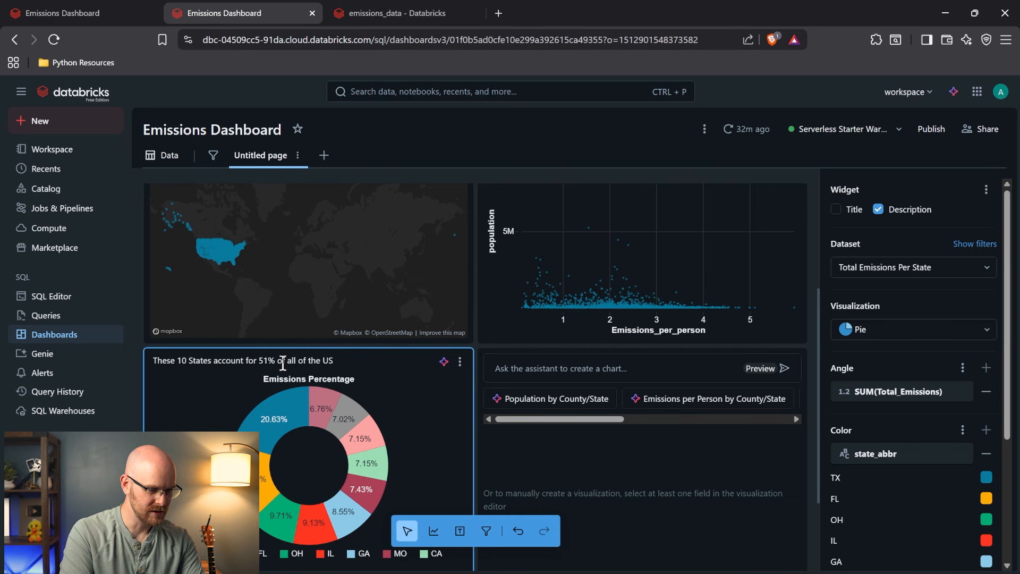
Reword the end of the pie chart's description to read "all Emissions in the US.".
{"action": "left_click", "coordinate": [296, 362]}
{"action": "type", "text": "Emissions"}
{"action": "key", "text": "Delete"}
{"action": "key", "text": "Delete"}
{"action": "key", "text": "Delete"}
{"action": "key", "text": "Delete"}
{"action": "key", "text": "Delete"}
{"action": "key", "text": "Delete"}
{"action": "key", "text": "Delete"}
{"action": "type", "text": "in the"}
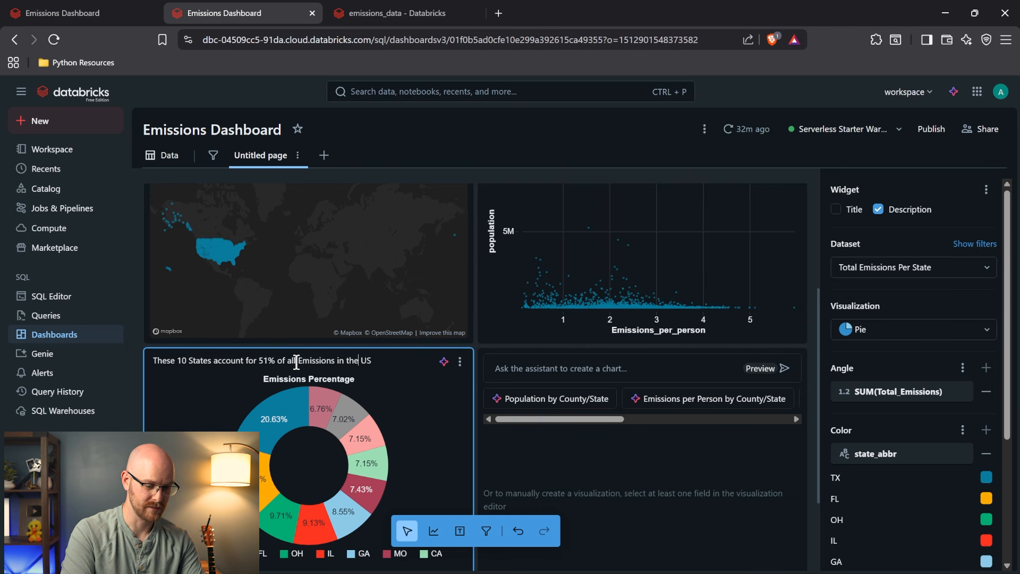
{"action": "left_click", "coordinate": [379, 359]}
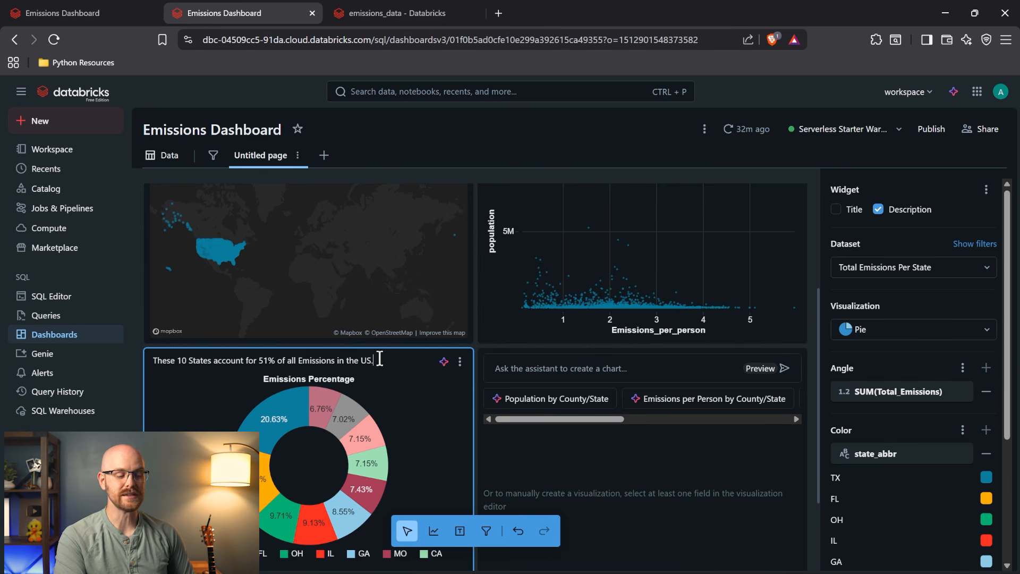
{"action": "scroll", "coordinate": [379, 359], "scroll_direction": "down", "scroll_amount": 1}
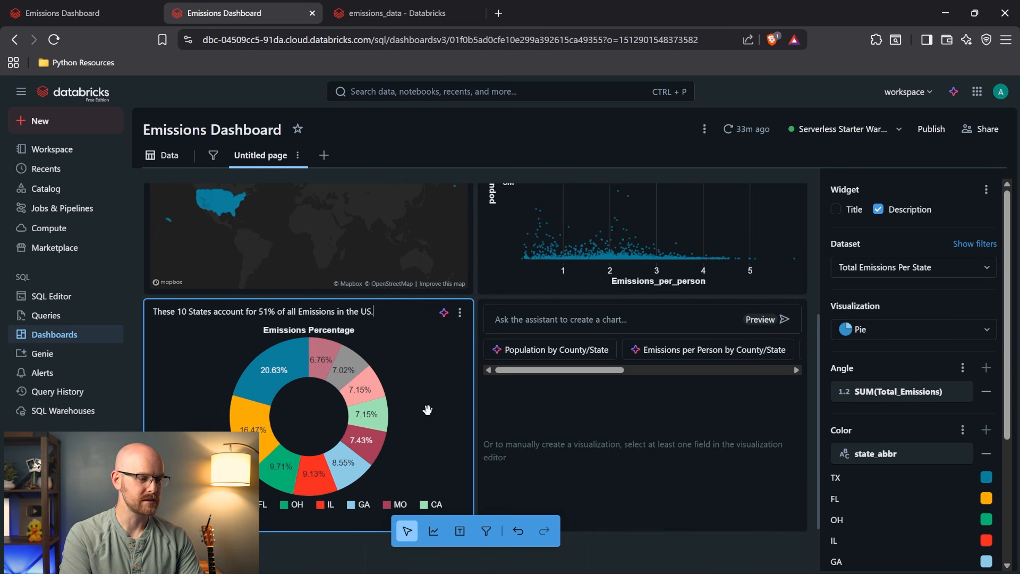
Reopen the SQL Editor in the first browser tab and inspect the county_state_name column in the emissions_data sample.
{"action": "left_click", "coordinate": [141, 13]}
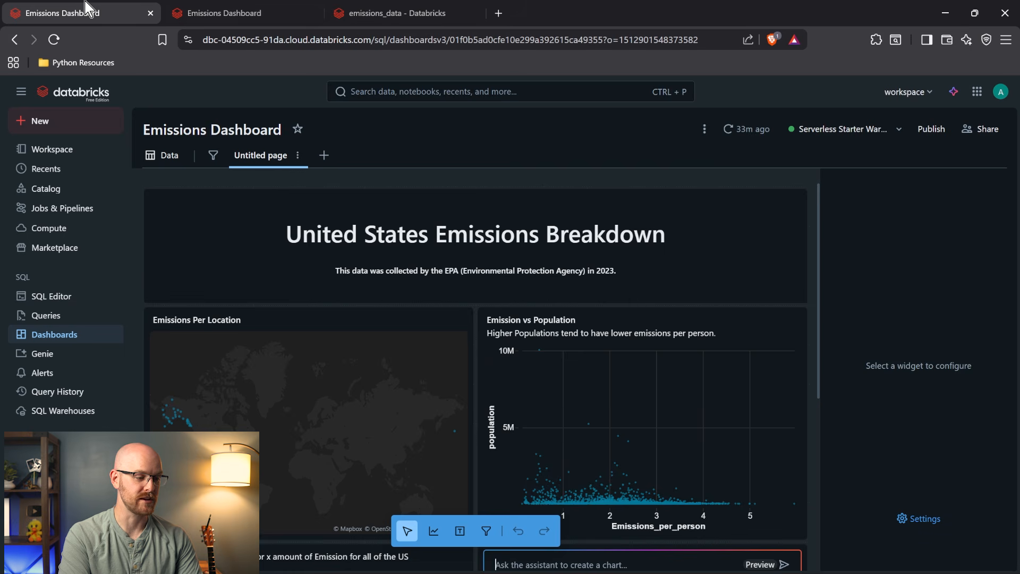
{"action": "left_click", "coordinate": [68, 296]}
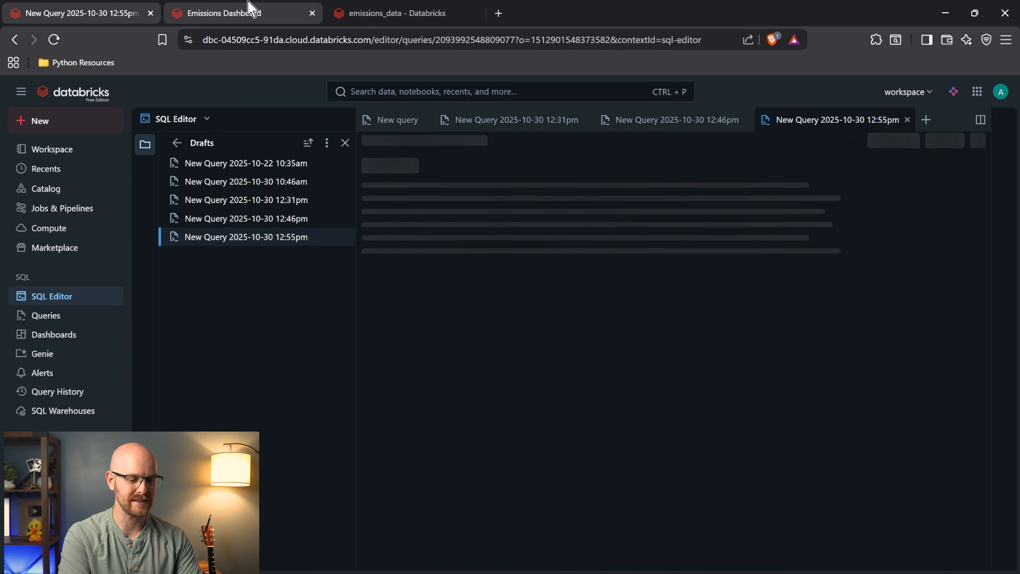
{"action": "left_click", "coordinate": [399, 11]}
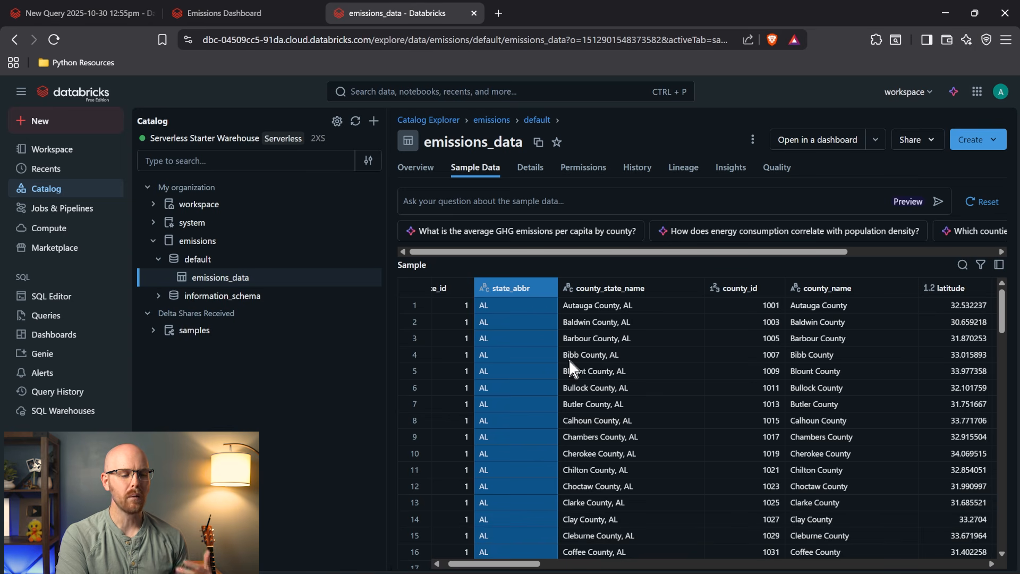
{"action": "left_click", "coordinate": [639, 310]}
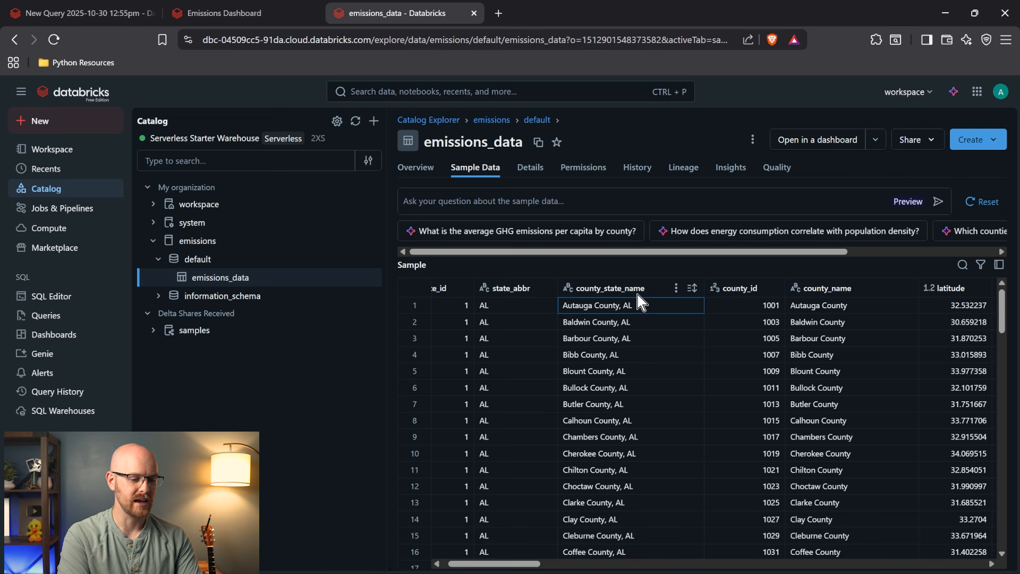
{"action": "left_click", "coordinate": [636, 294]}
{"action": "right_click", "coordinate": [636, 300]}
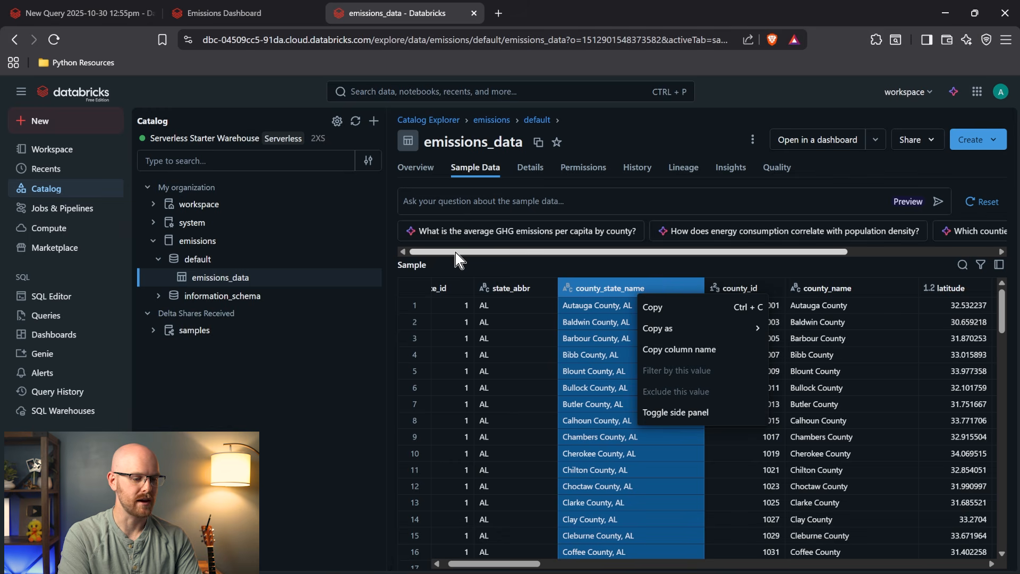
Return to the SQL Editor in the first browser tab and create a new query.
{"action": "left_click", "coordinate": [103, 1]}
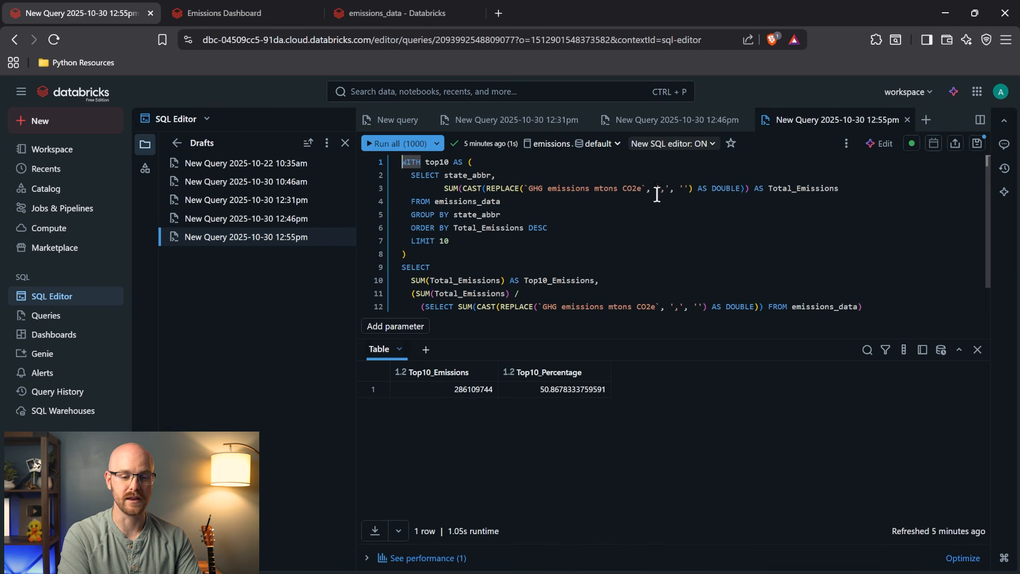
{"action": "left_click", "coordinate": [926, 125]}
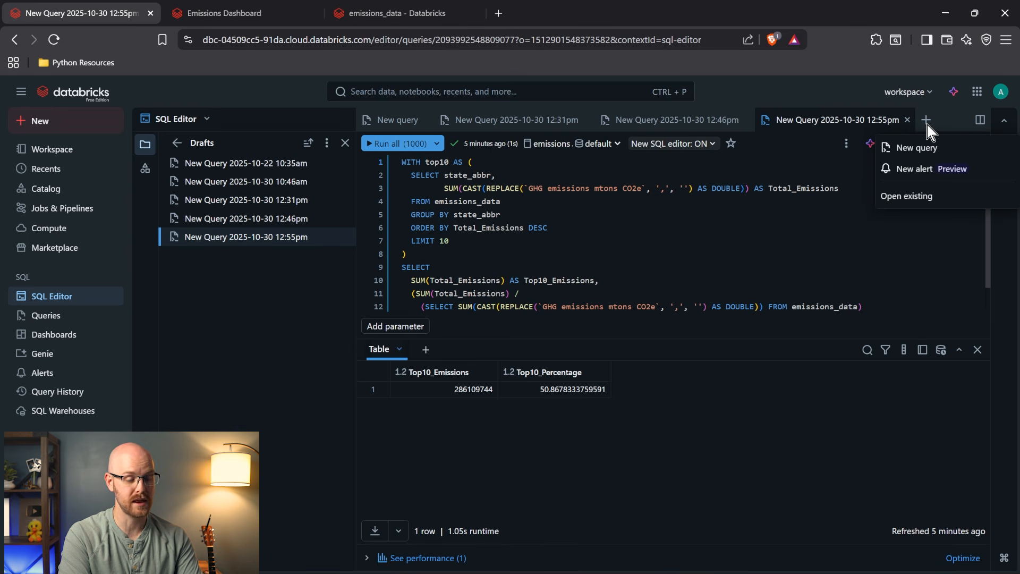
{"action": "left_click", "coordinate": [922, 149]}
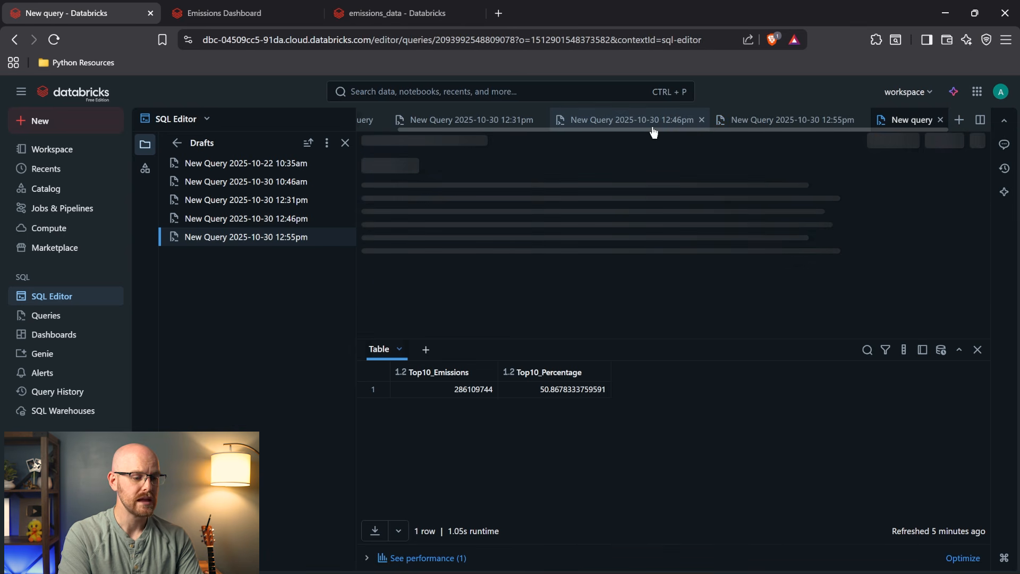
{"action": "left_click", "coordinate": [434, 118]}
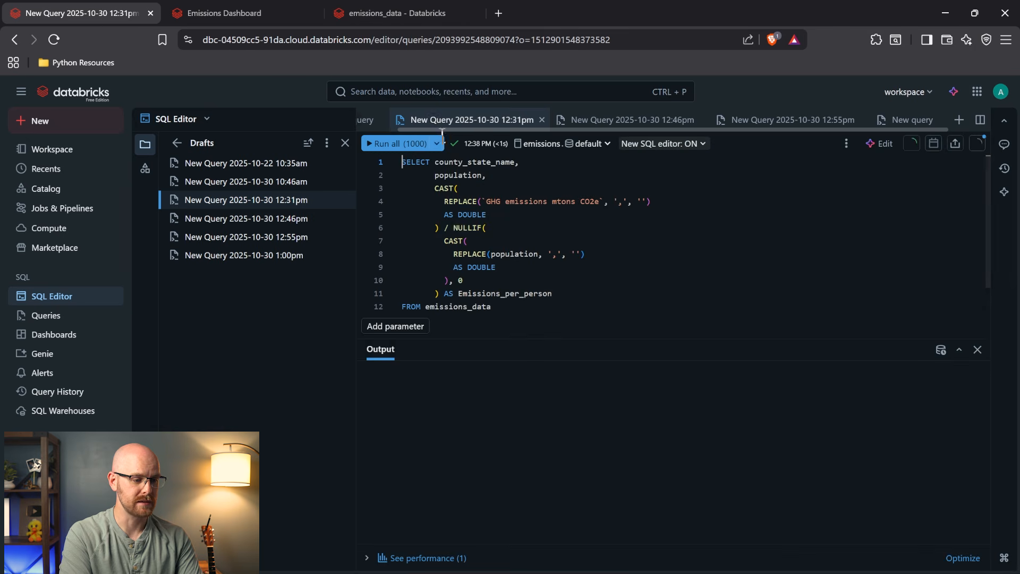
{"action": "left_click", "coordinate": [371, 125]}
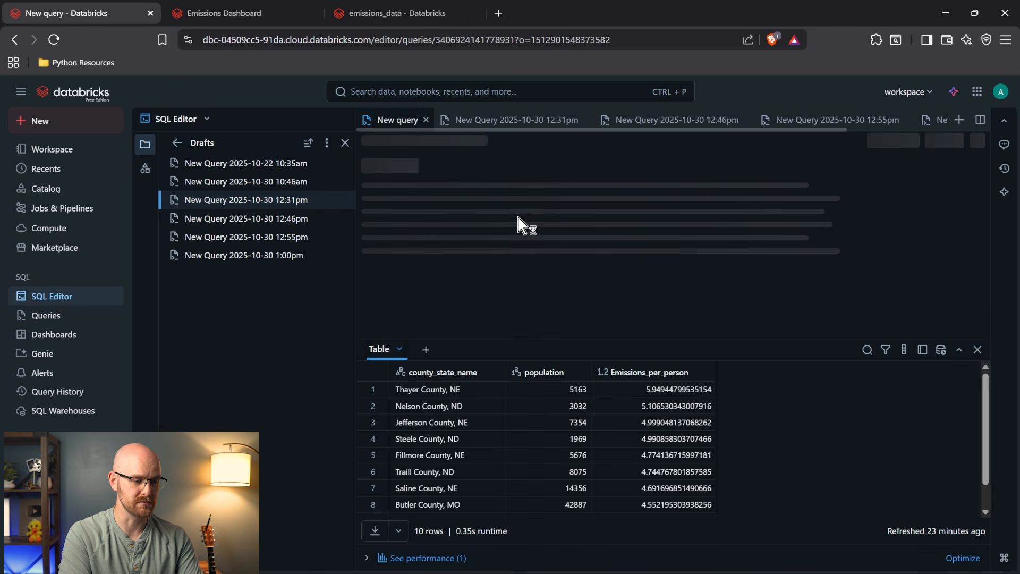
{"action": "key", "text": "ctrl+a"}
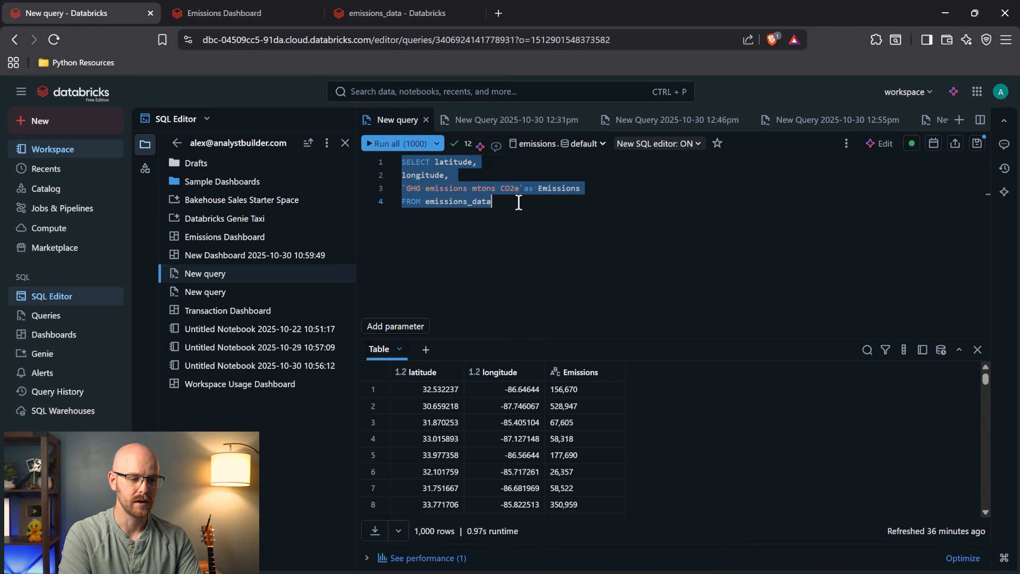
{"action": "left_click", "coordinate": [511, 119]}
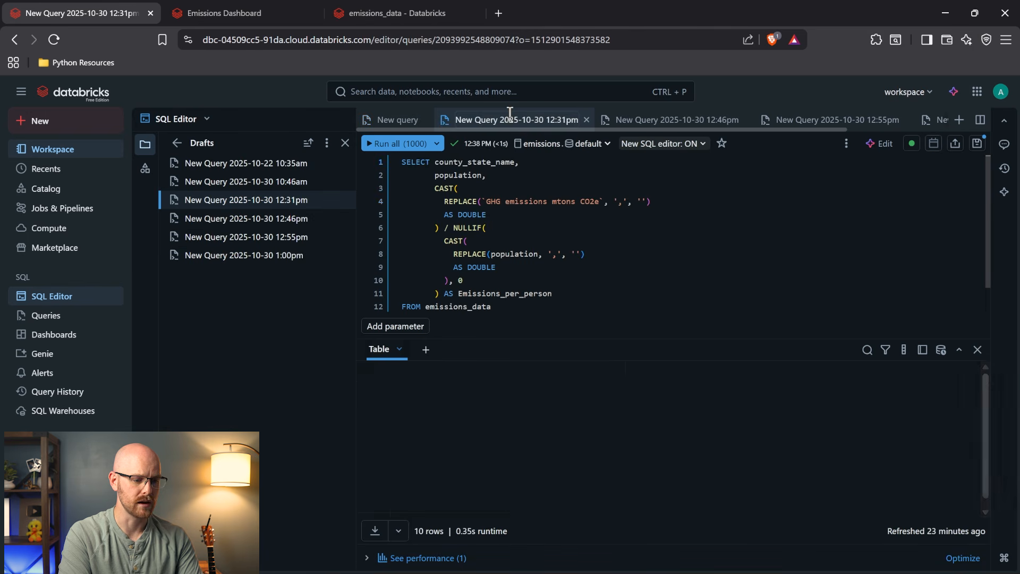
{"action": "key", "text": "ctrl+a"}
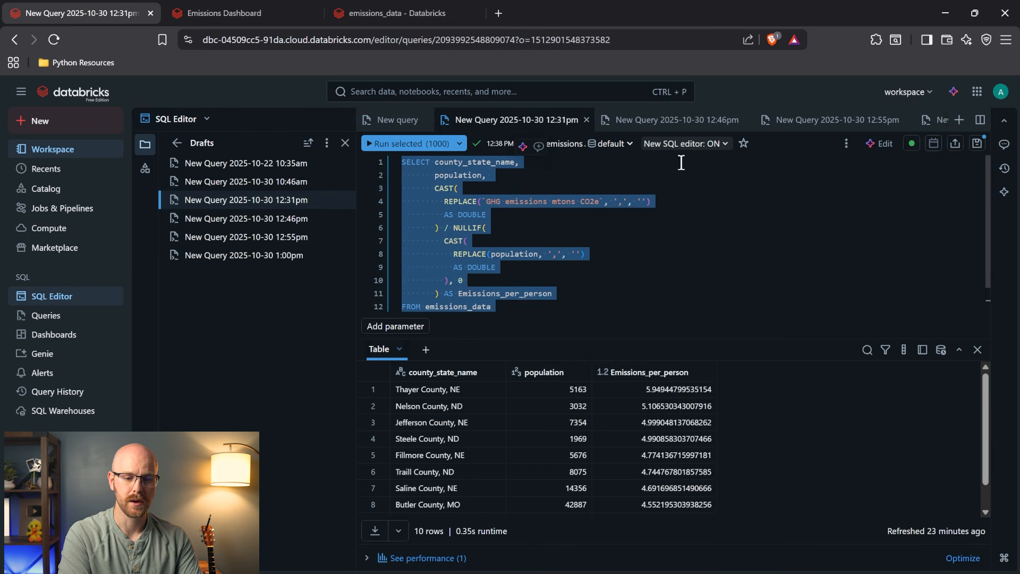
{"action": "left_click", "coordinate": [927, 124]}
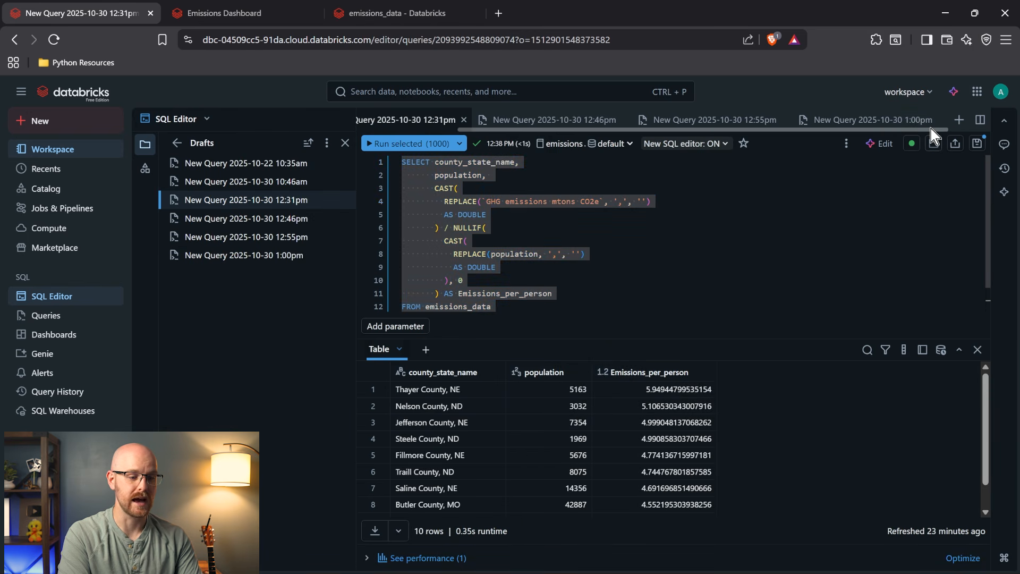
{"action": "left_click", "coordinate": [898, 121]}
{"action": "key", "text": "ctrl+v"}
{"action": "scroll", "coordinate": [507, 219], "scroll_direction": "up", "scroll_amount": 2}
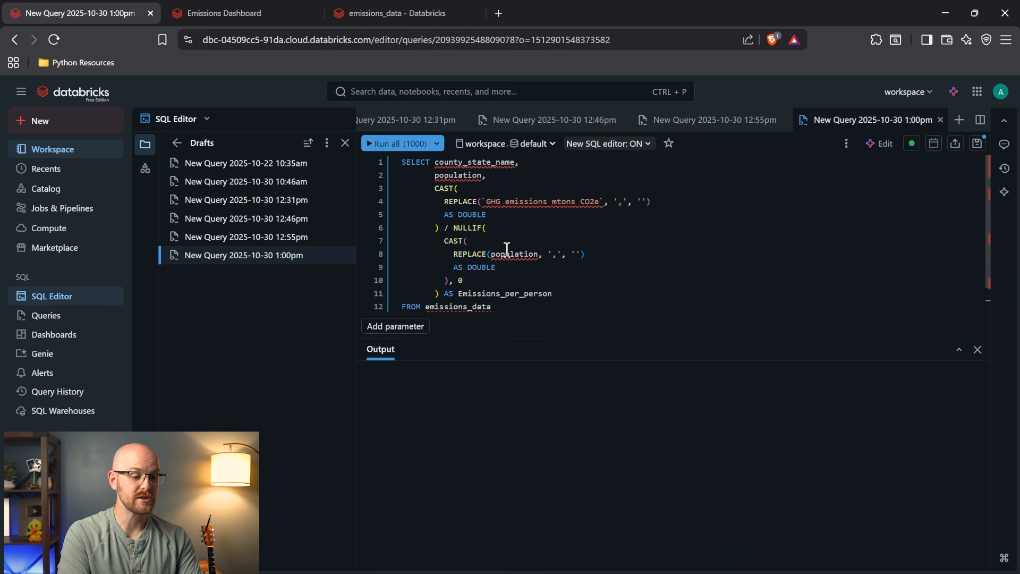
Delete the NULLIF population division and the Emissions_per_person alias, leaving the emissions CAST ending at AS DOUBLE.
{"action": "mouse_move", "coordinate": [506, 248]}
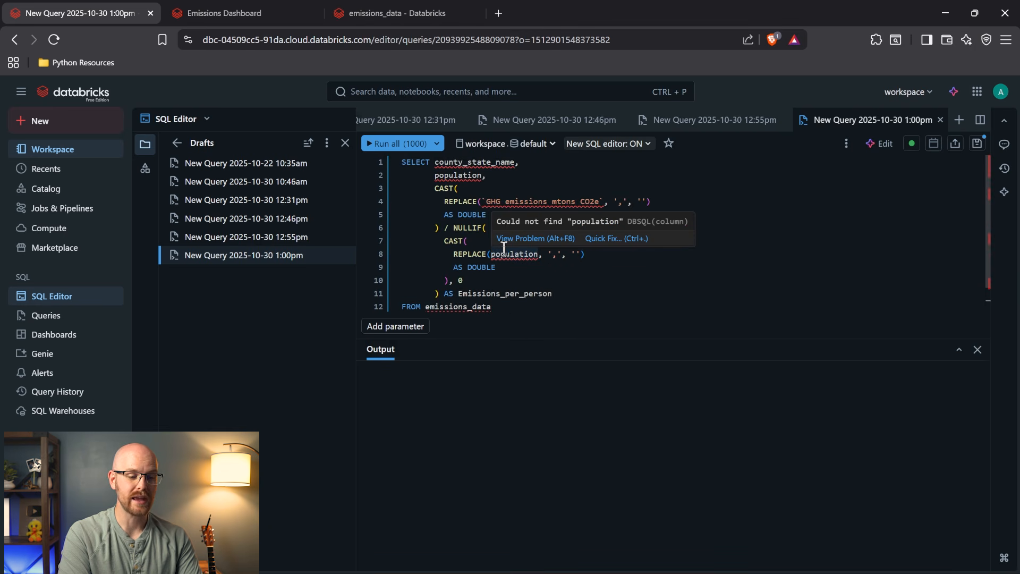
{"action": "left_click", "coordinate": [491, 240]}
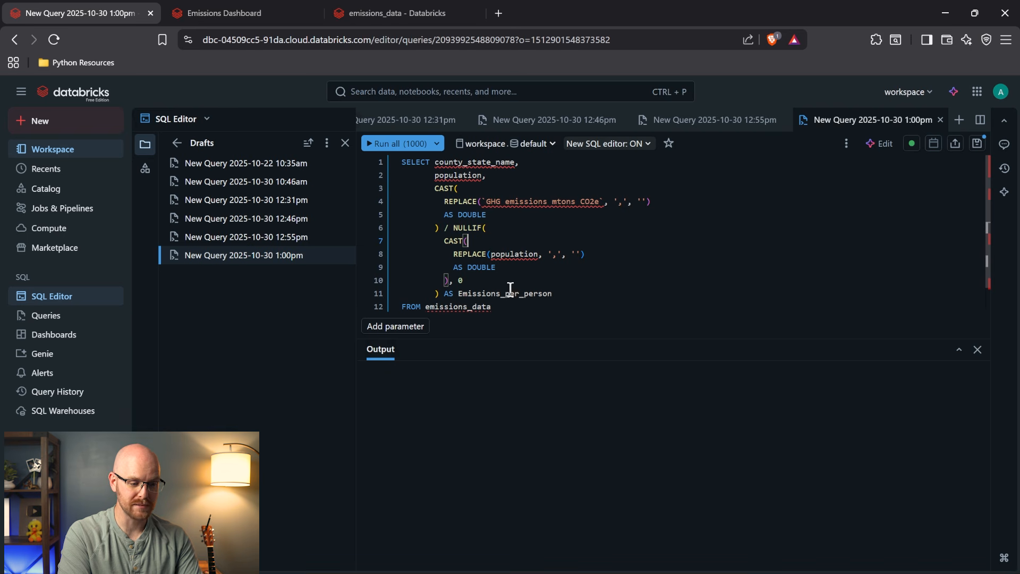
{"action": "left_click_drag", "start_coordinate": [563, 293], "coordinate": [435, 232]}
{"action": "key", "text": "BackSpace"}
{"action": "key", "text": "BackSpace"}
{"action": "key", "text": "BackSpace"}
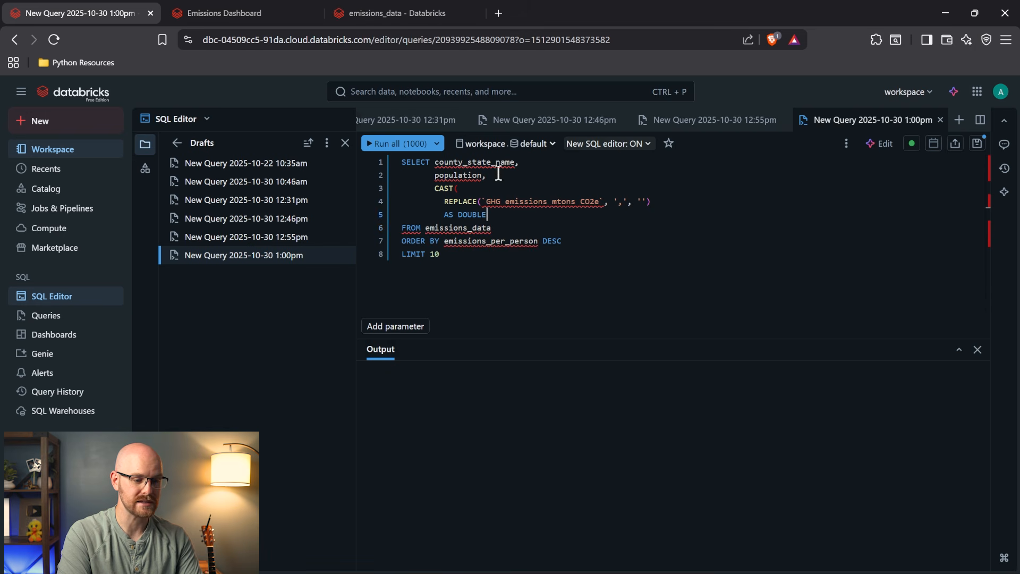
Set the query's catalog to emissions and its schema to default.
{"action": "left_click", "coordinate": [494, 145]}
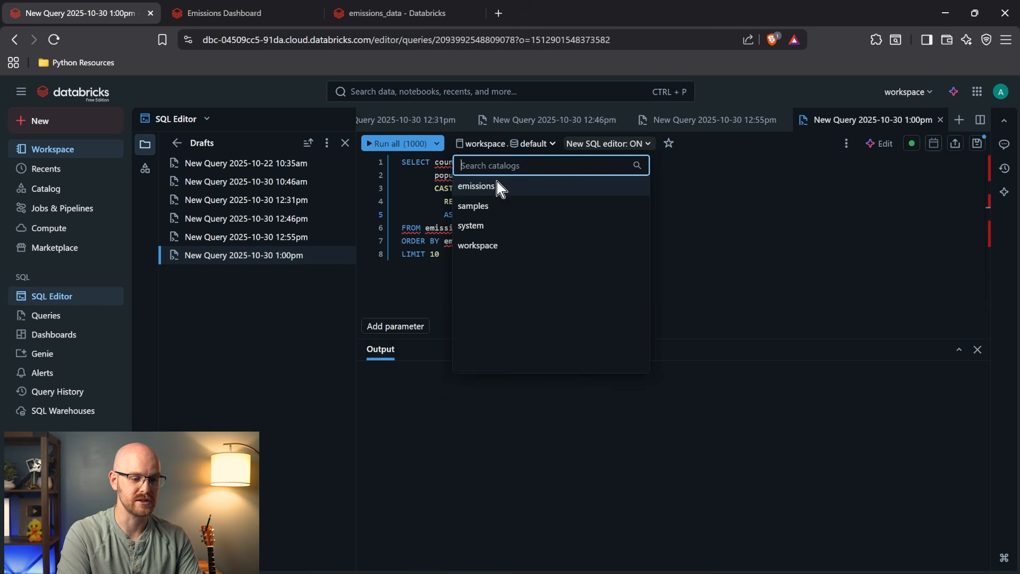
{"action": "left_click", "coordinate": [496, 186]}
{"action": "left_click", "coordinate": [538, 151]}
{"action": "left_click", "coordinate": [479, 232]}
{"action": "left_click", "coordinate": [509, 181]}
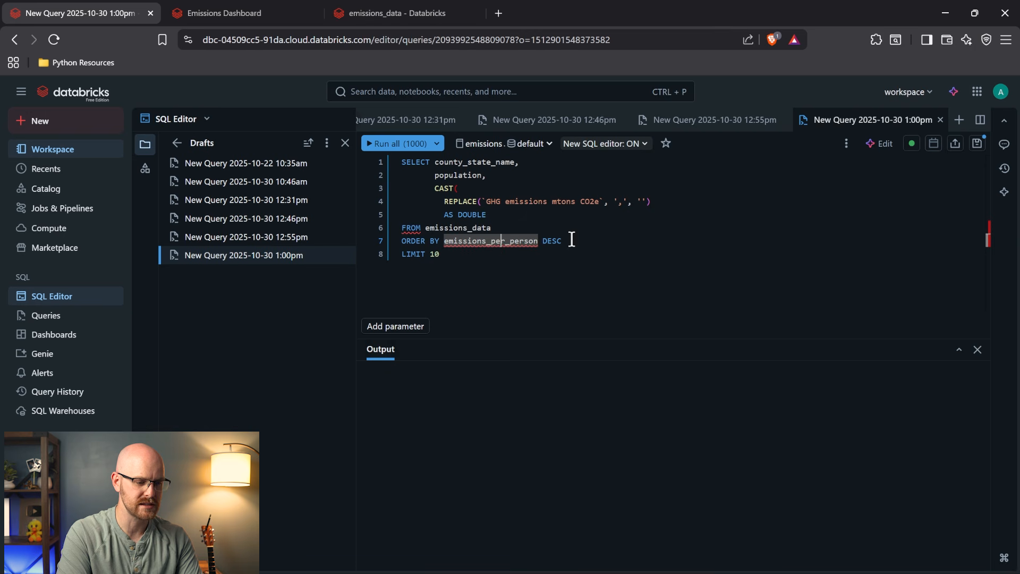
Close the CAST expression after DOUBLE and alias it AS Total_Emissions.
{"action": "double_click", "coordinate": [510, 246]}
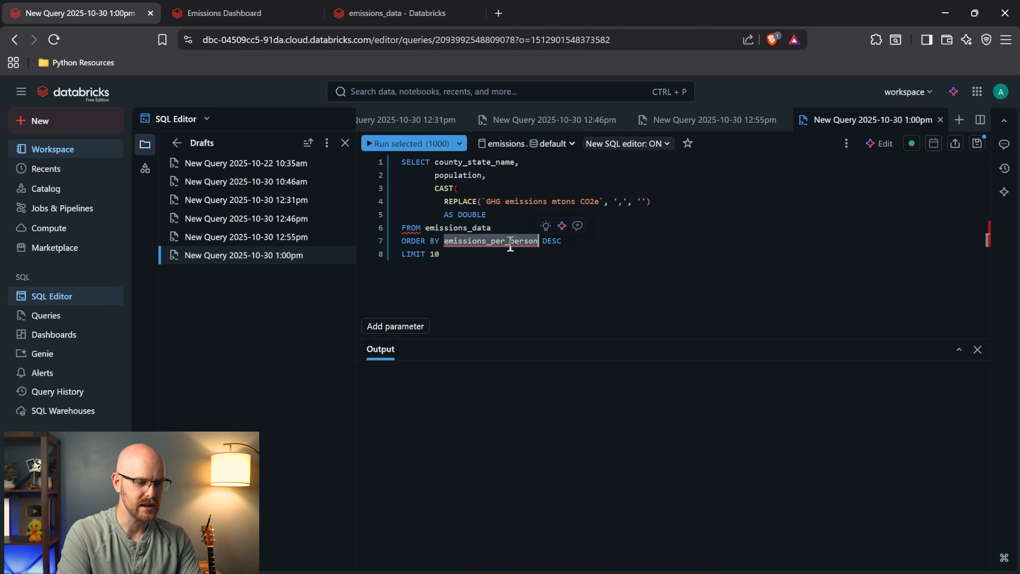
{"action": "left_click", "coordinate": [495, 215]}
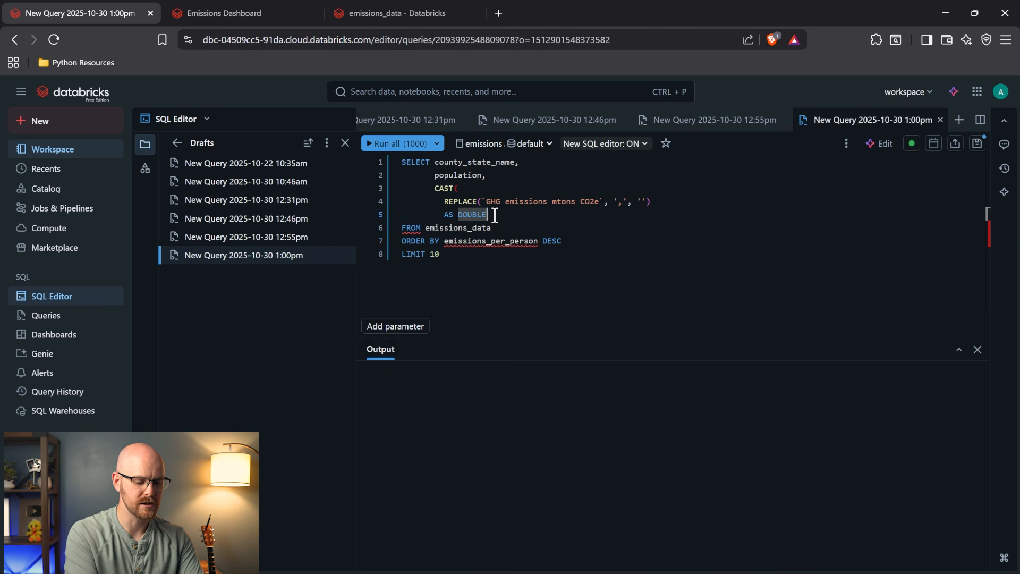
{"action": "type", "text": ") A"}
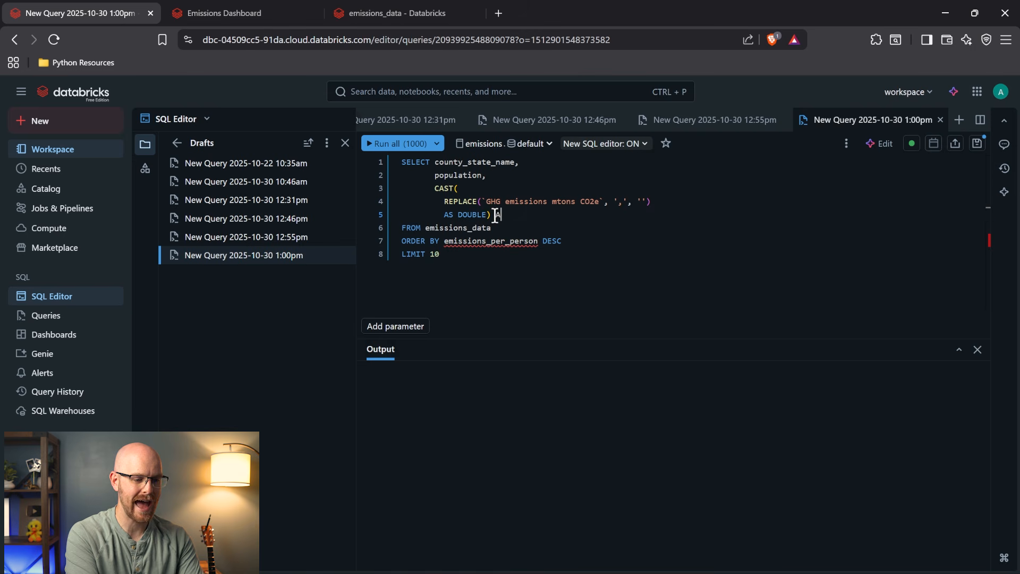
{"action": "type", "text": "S Total_Emissions"}
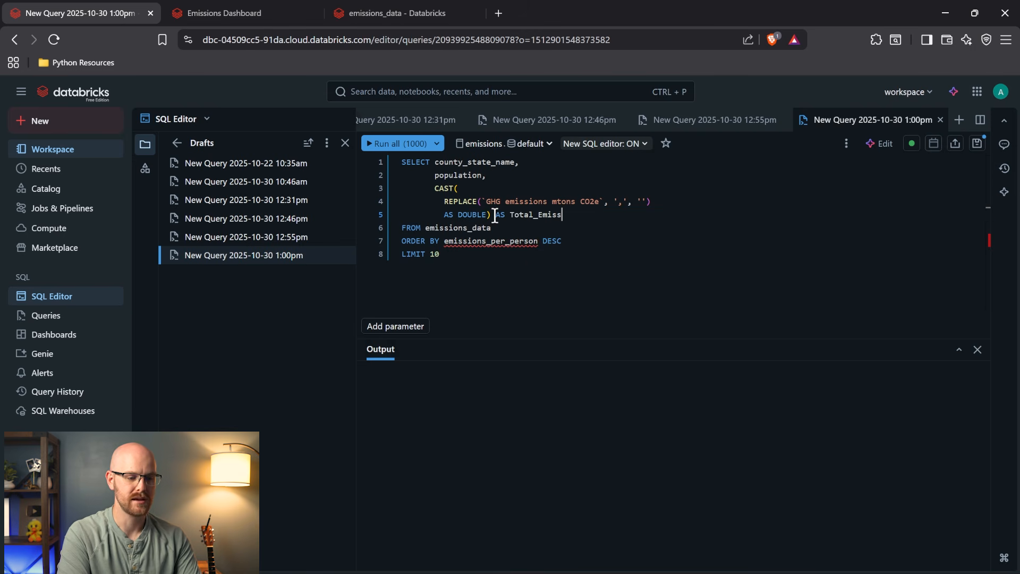
Replace emissions_per_person in the ORDER BY clause with Total_Emissions.
{"action": "double_click", "coordinate": [535, 215]}
{"action": "key", "text": "ctrl+c"}
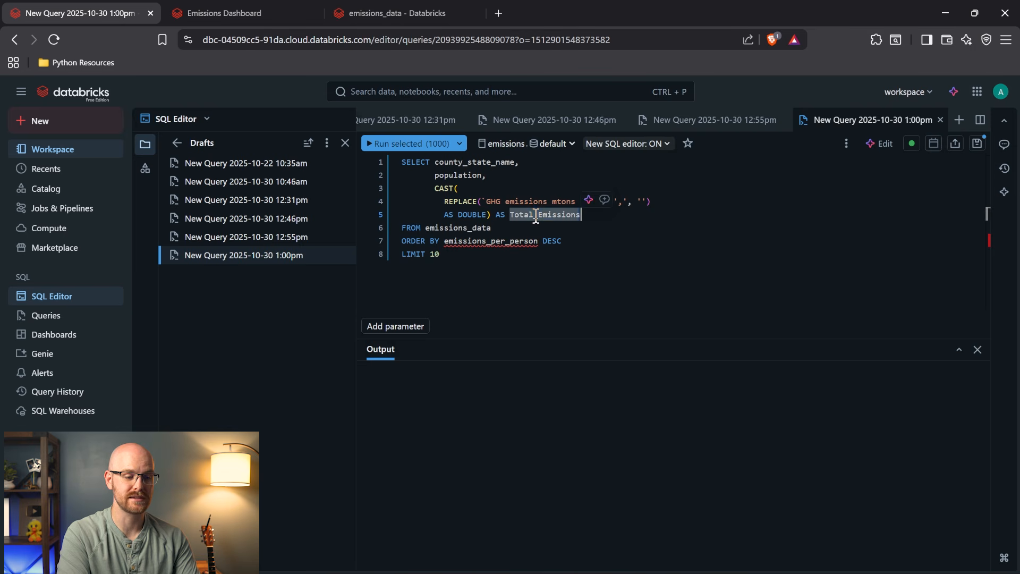
{"action": "left_click_drag", "start_coordinate": [431, 188], "coordinate": [585, 216]}
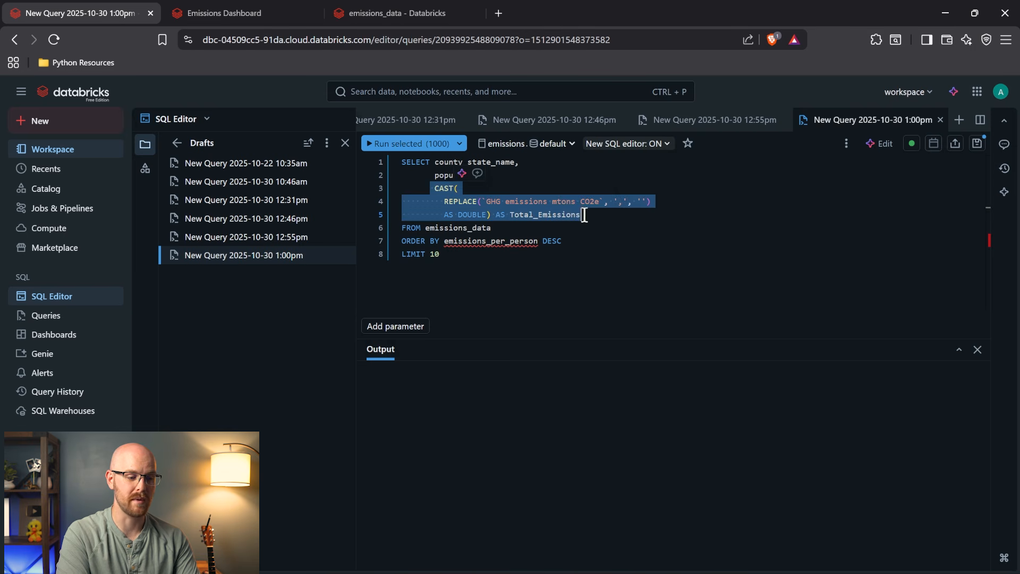
{"action": "double_click", "coordinate": [480, 247]}
{"action": "key", "text": "ctrl+v"}
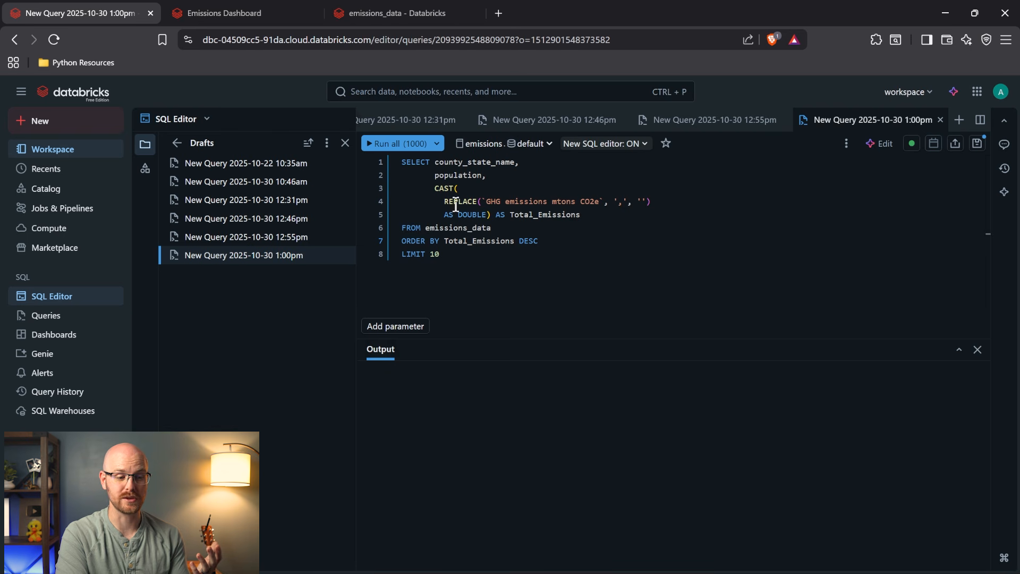
Run the county emissions query and review the counties and their Total_Emissions in the result table.
{"action": "left_click_drag", "start_coordinate": [435, 188], "coordinate": [558, 218]}
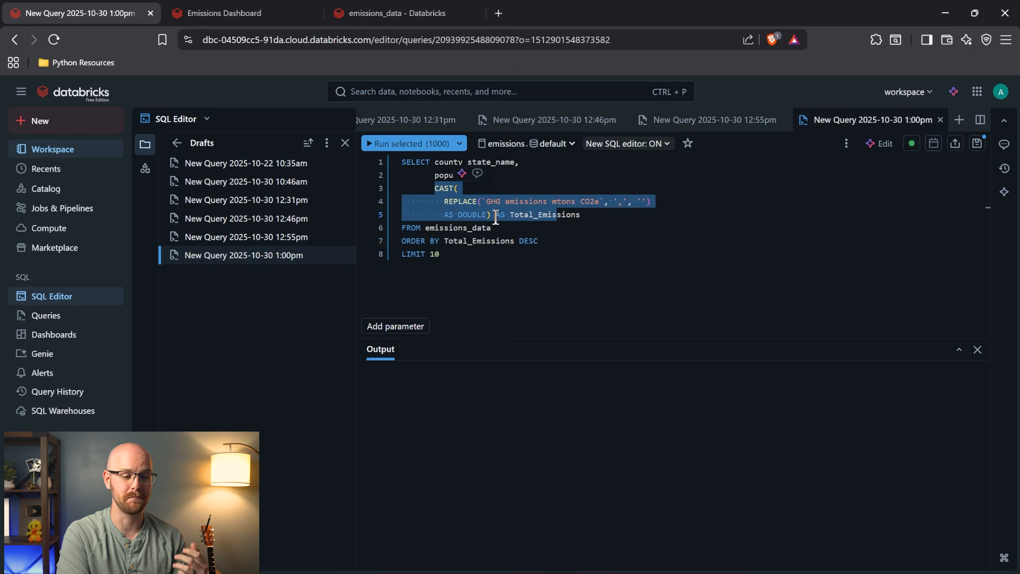
{"action": "left_click", "coordinate": [463, 202]}
{"action": "left_click", "coordinate": [392, 144]}
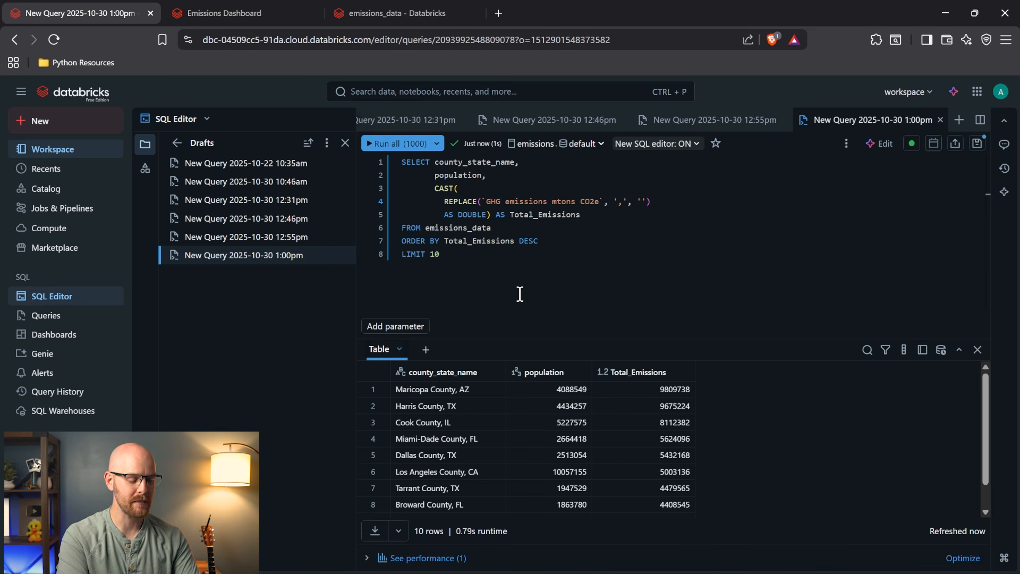
{"action": "scroll", "coordinate": [445, 476], "scroll_direction": "down", "scroll_amount": 1}
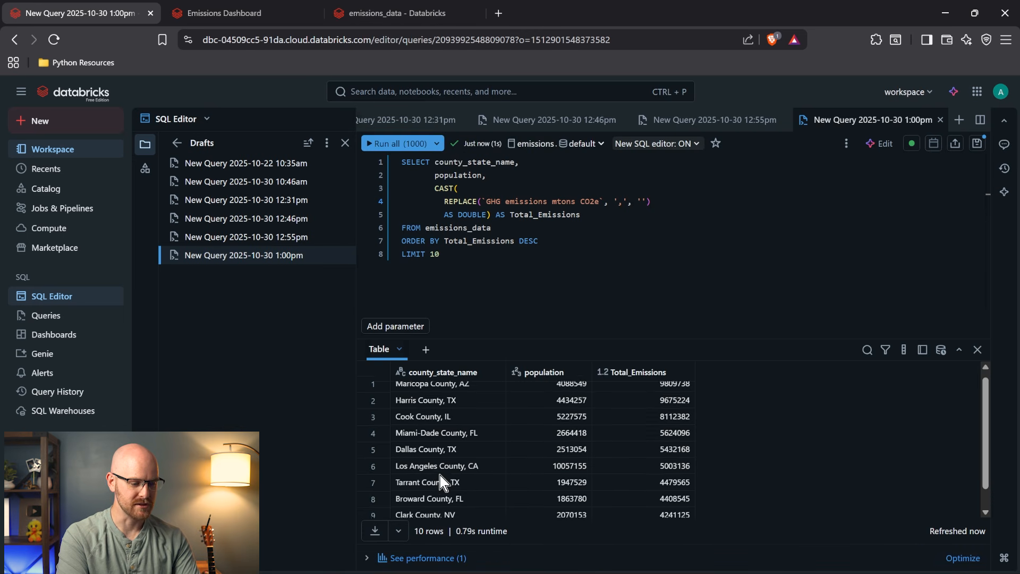
{"action": "scroll", "coordinate": [464, 396], "scroll_direction": "up", "scroll_amount": 1}
{"action": "scroll", "coordinate": [466, 404], "scroll_direction": "down", "scroll_amount": 2}
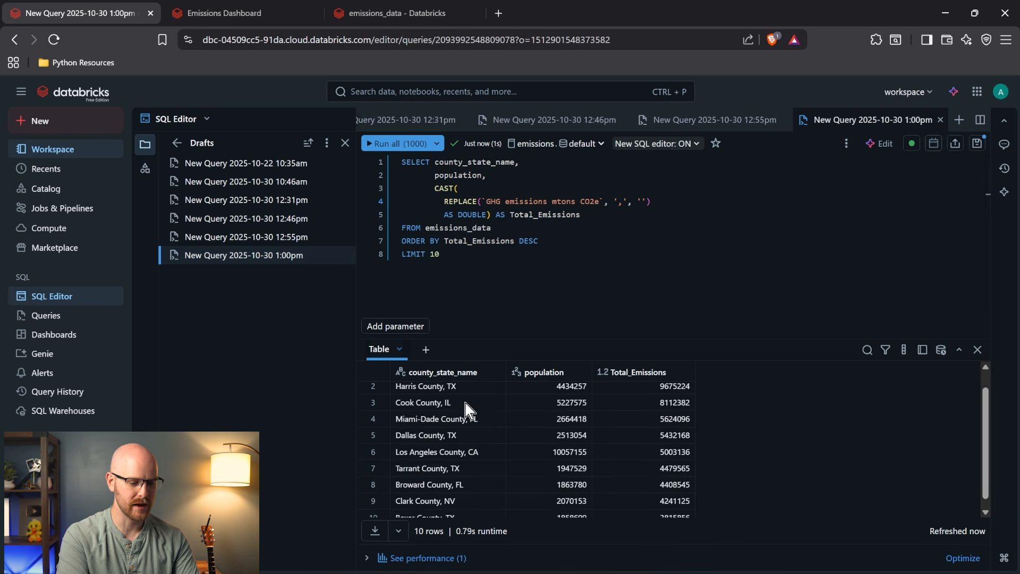
{"action": "scroll", "coordinate": [474, 433], "scroll_direction": "up", "scroll_amount": 2}
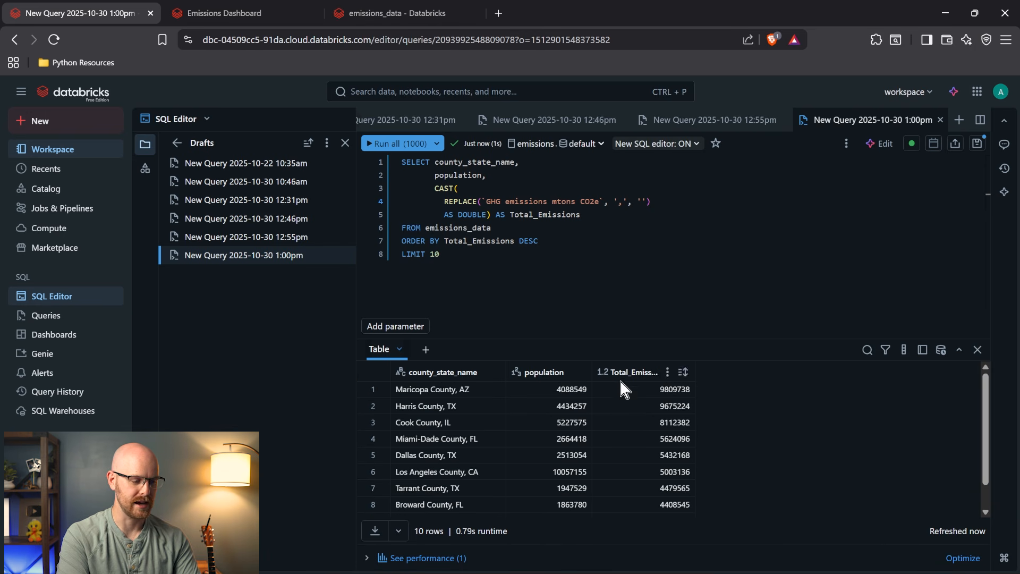
Copy the full county emissions query into a new SQL-based dataset in the Emissions Dashboard's data.
{"action": "left_click", "coordinate": [488, 221]}
{"action": "key", "text": "ctrl+a"}
{"action": "key", "text": "ctrl+c"}
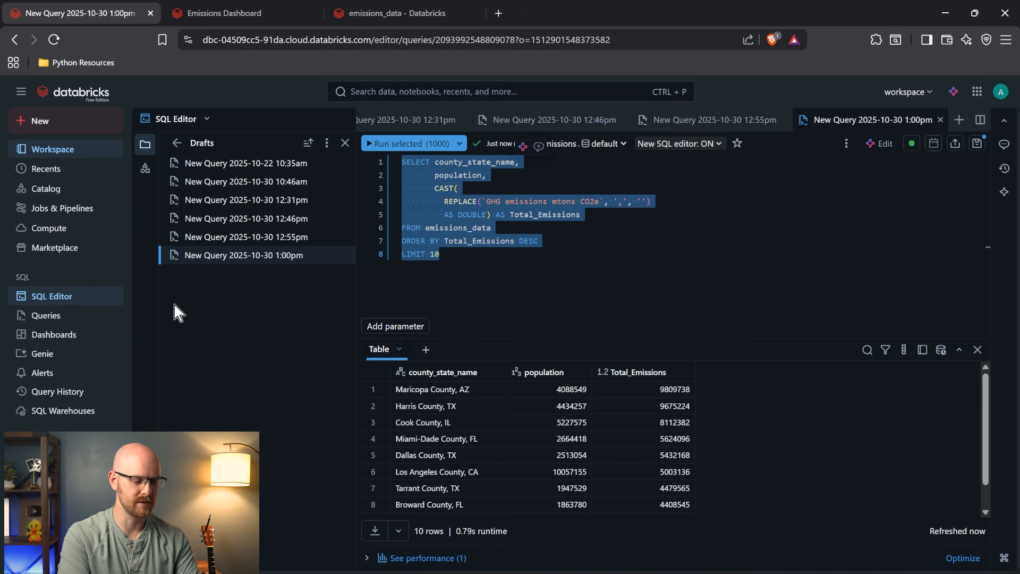
{"action": "left_click", "coordinate": [257, 12]}
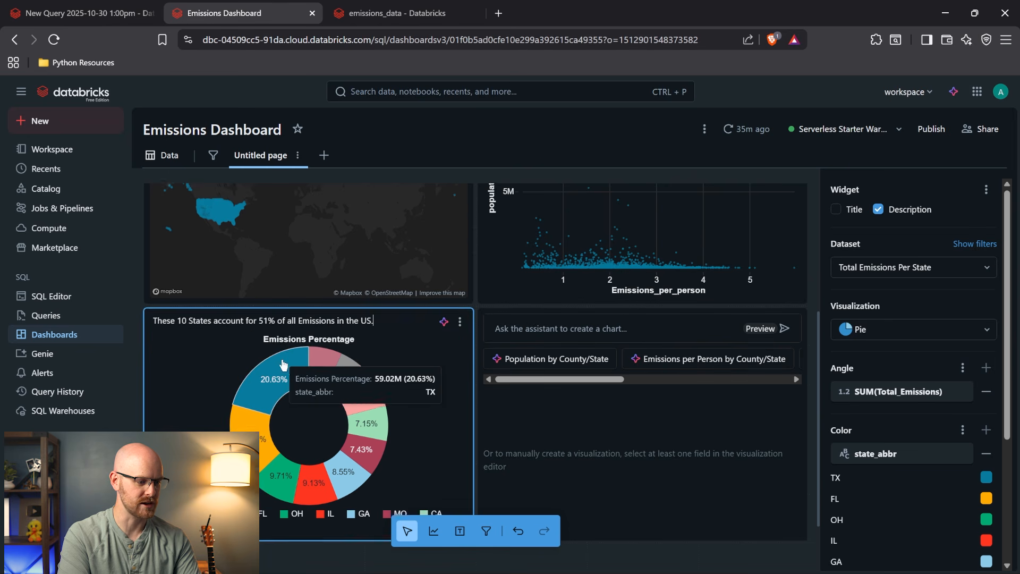
{"action": "left_click", "coordinate": [163, 154]}
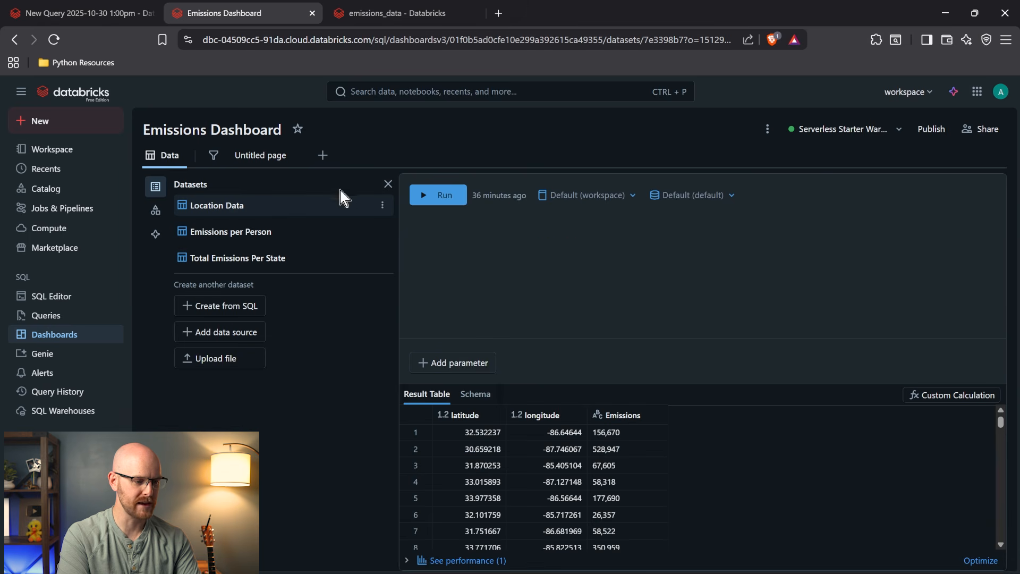
{"action": "left_click", "coordinate": [264, 159]}
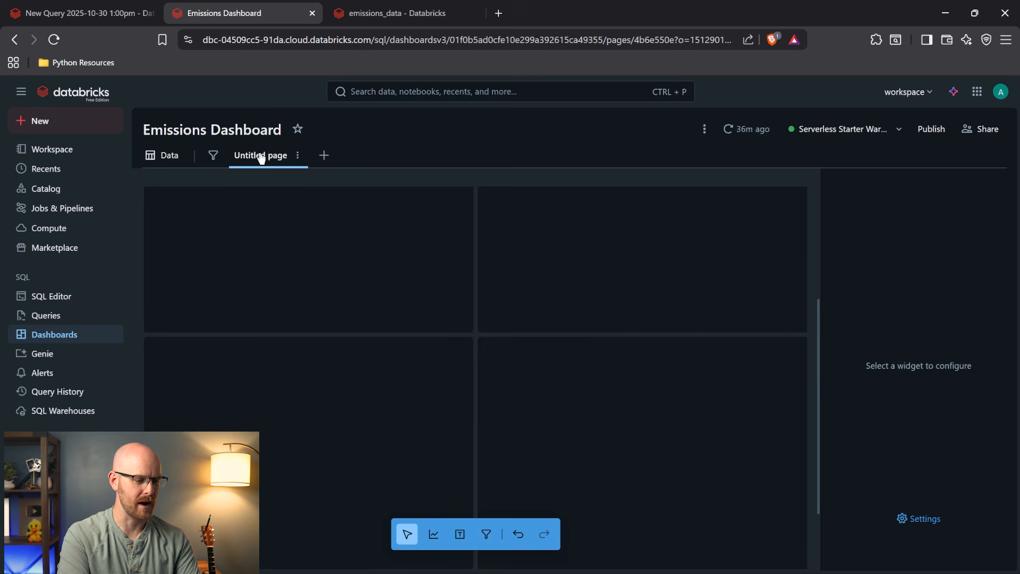
{"action": "left_click", "coordinate": [162, 157]}
{"action": "left_click", "coordinate": [219, 305]}
{"action": "key", "text": "ctrl+v"}
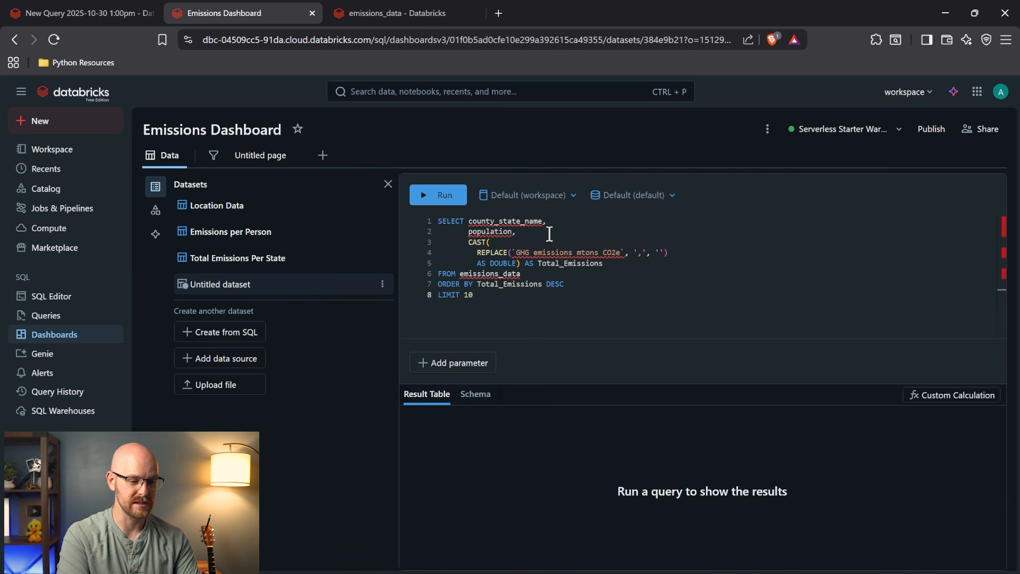
Set the new dataset's catalog to emissions and schema to default, and run its query.
{"action": "left_click", "coordinate": [526, 199]}
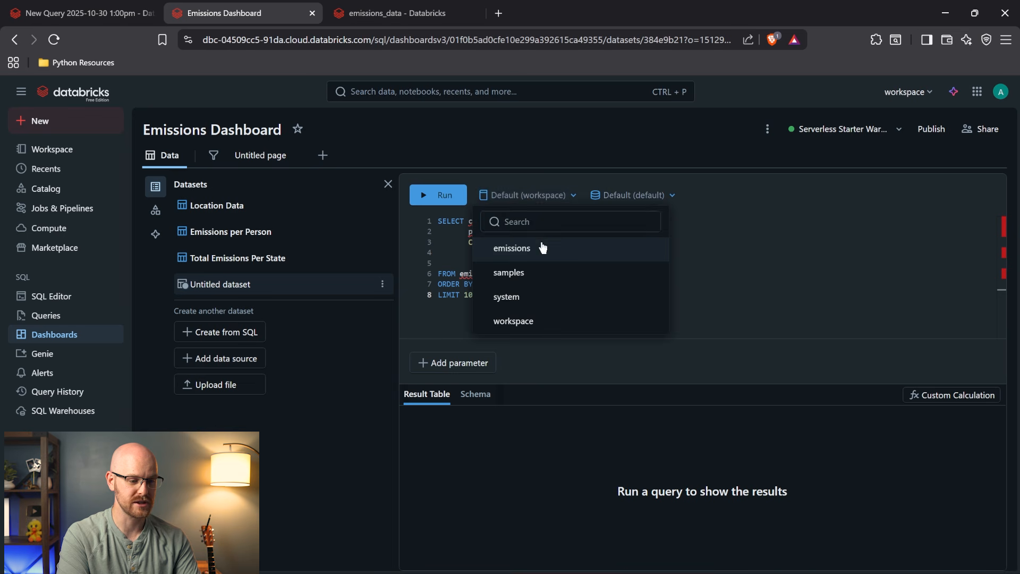
{"action": "left_click", "coordinate": [542, 246]}
{"action": "left_click", "coordinate": [533, 268]}
{"action": "left_click", "coordinate": [437, 202]}
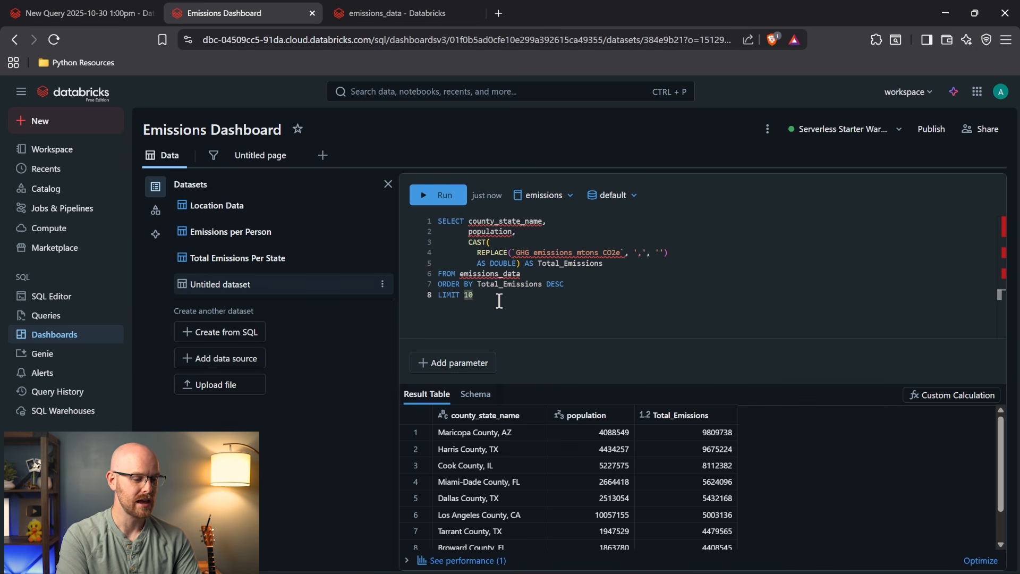
Rename the untitled dataset as County Shaming.
{"action": "left_click", "coordinate": [382, 284]}
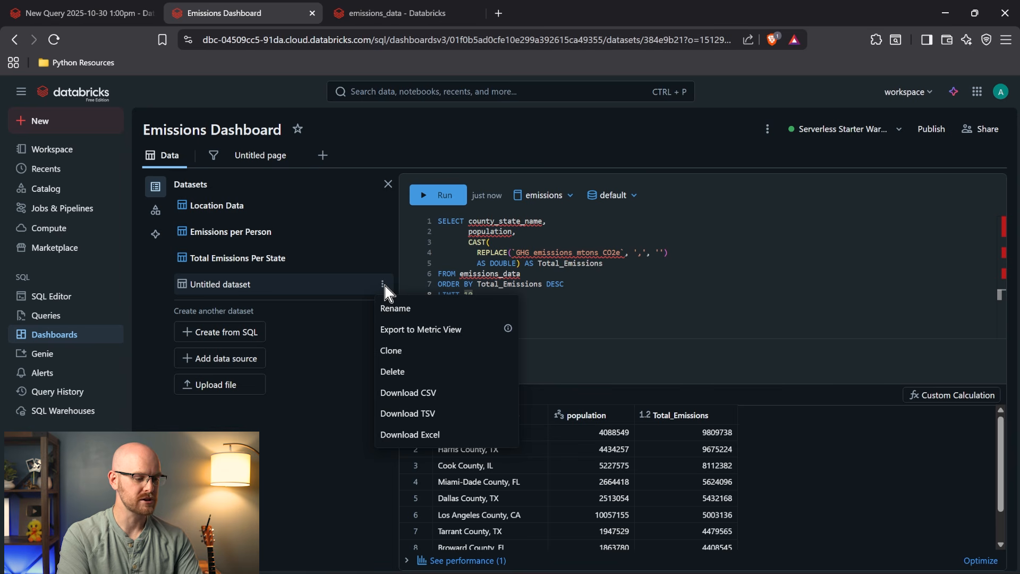
{"action": "left_click", "coordinate": [412, 313]}
{"action": "type", "text": "County Shaming"}
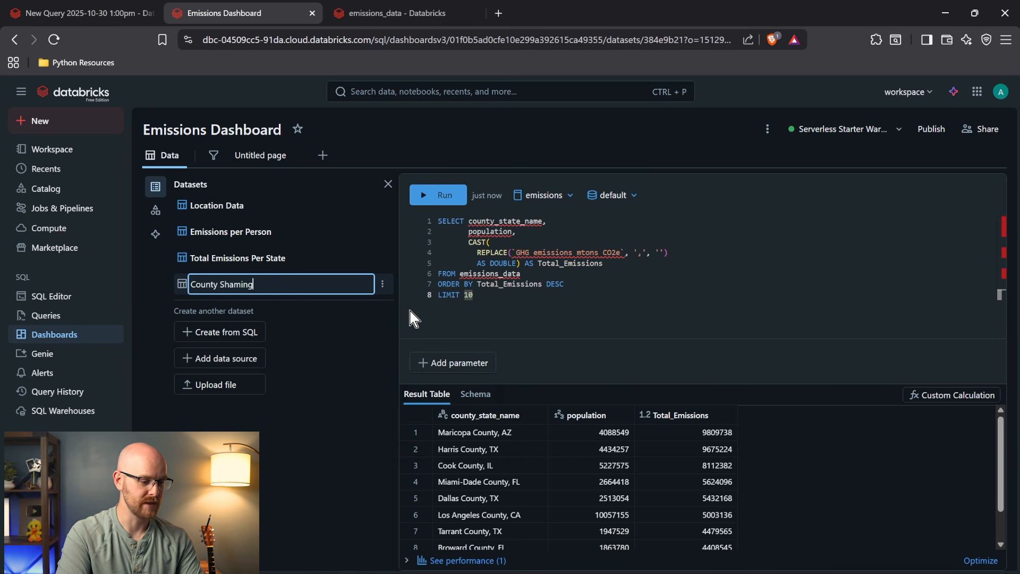
{"action": "key", "text": "Return"}
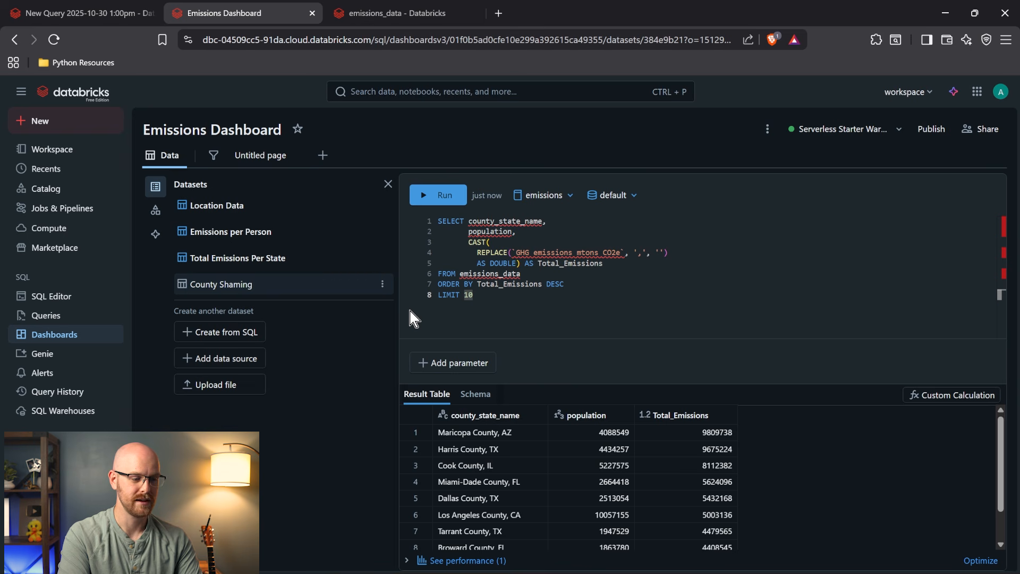
Set the dataset of the empty bar chart widget on the dashboard page to County Shaming.
{"action": "left_click", "coordinate": [259, 156]}
{"action": "left_click", "coordinate": [614, 439]}
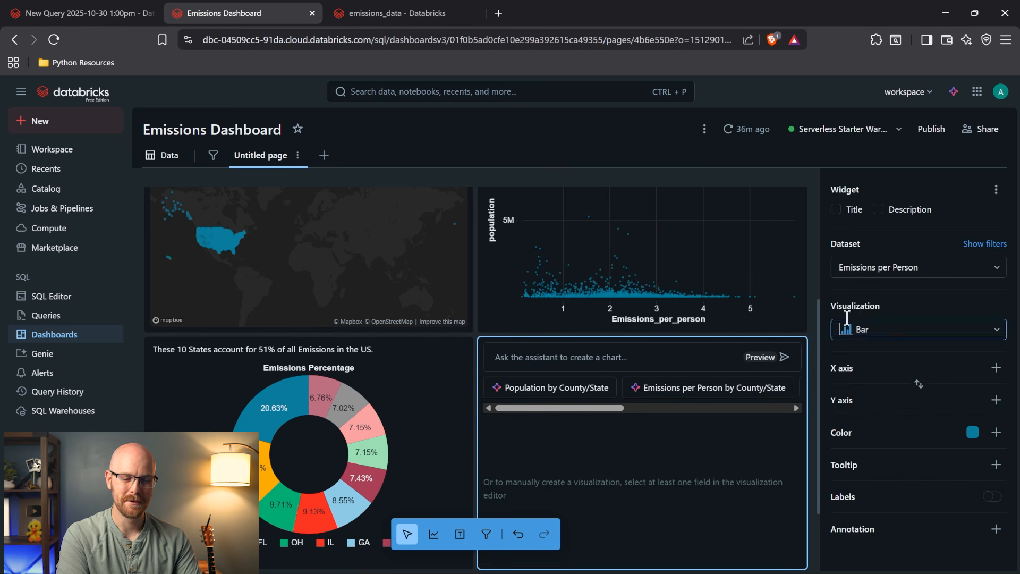
{"action": "left_click", "coordinate": [924, 267]}
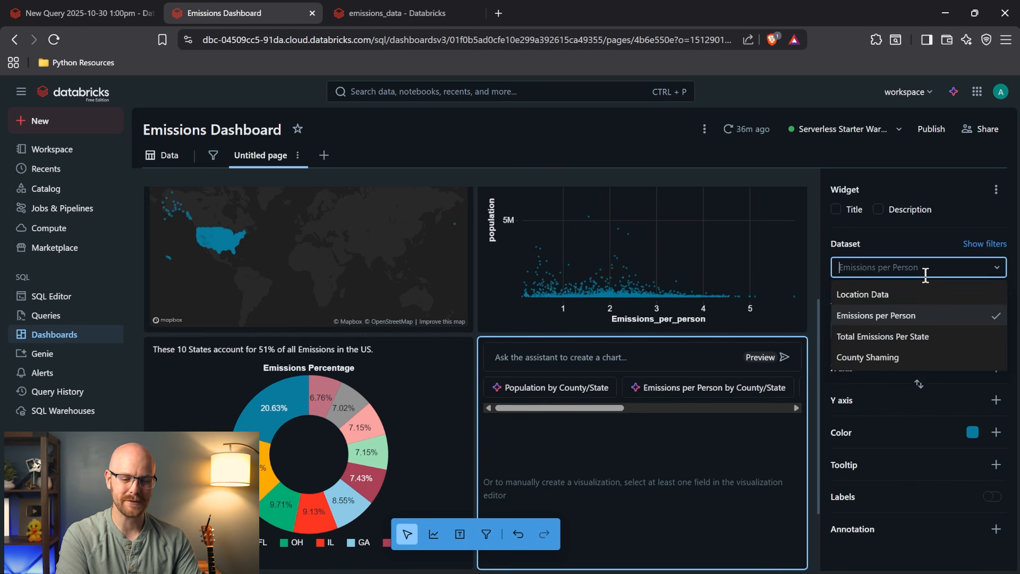
{"action": "left_click", "coordinate": [917, 358]}
Assign Total_Emissions to the bar chart's X axis and county_state_name to its Y axis.
{"action": "left_click", "coordinate": [996, 368]}
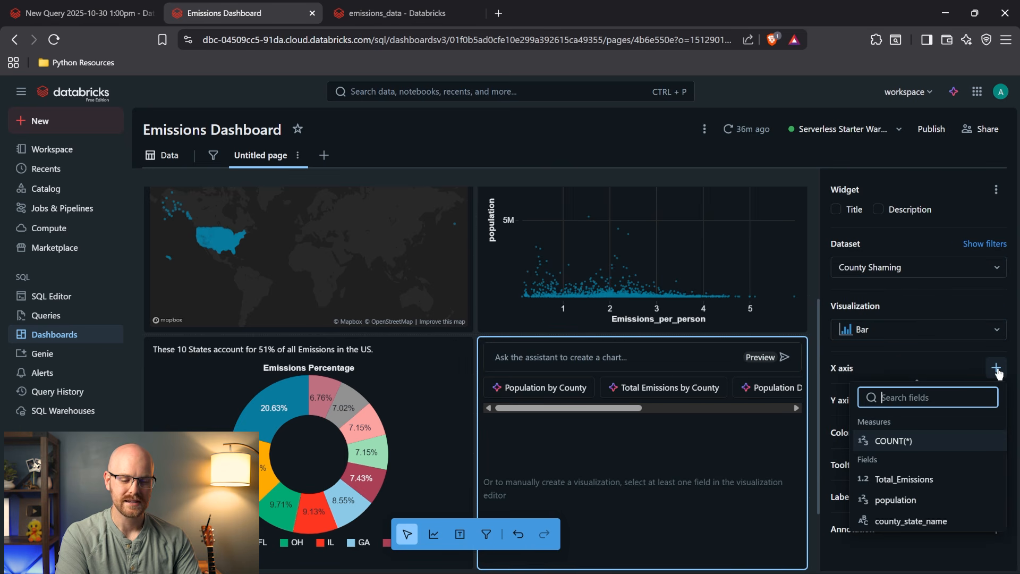
{"action": "left_click", "coordinate": [938, 480]}
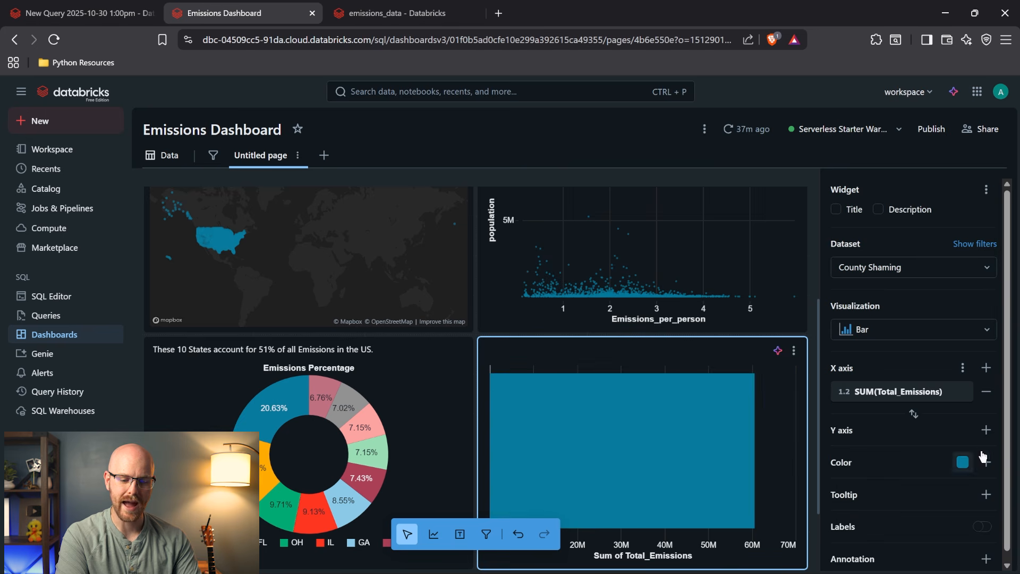
{"action": "left_click", "coordinate": [986, 430]}
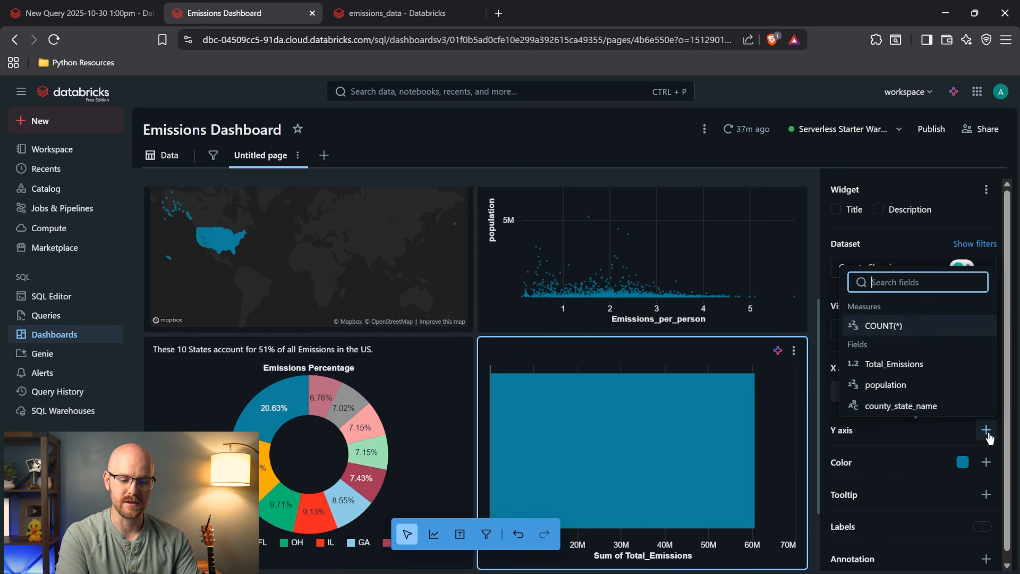
{"action": "left_click", "coordinate": [940, 406]}
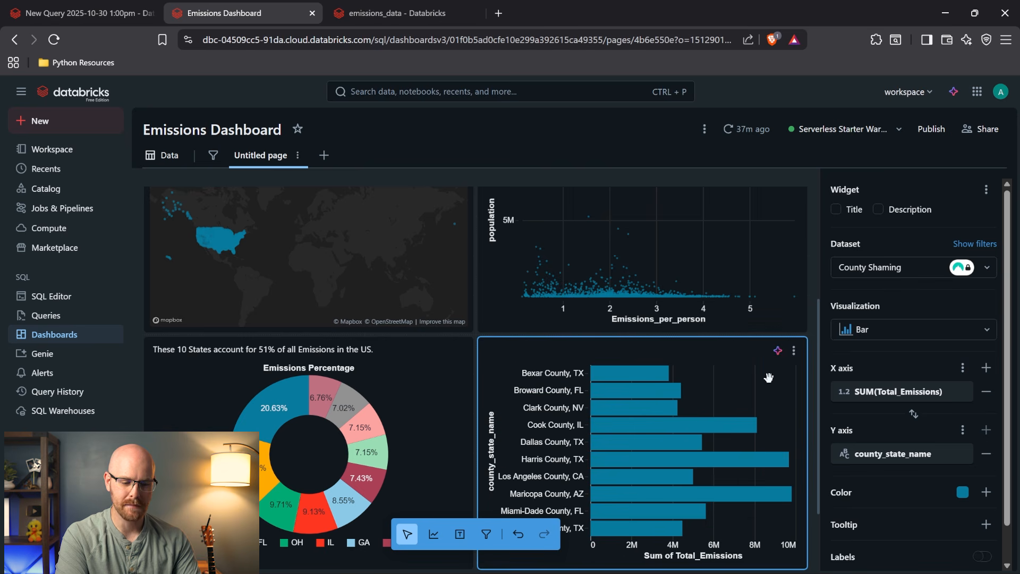
Sort the county bar chart's Y axis by X-axis value in descending order.
{"action": "scroll", "coordinate": [769, 377], "scroll_direction": "down", "scroll_amount": 1}
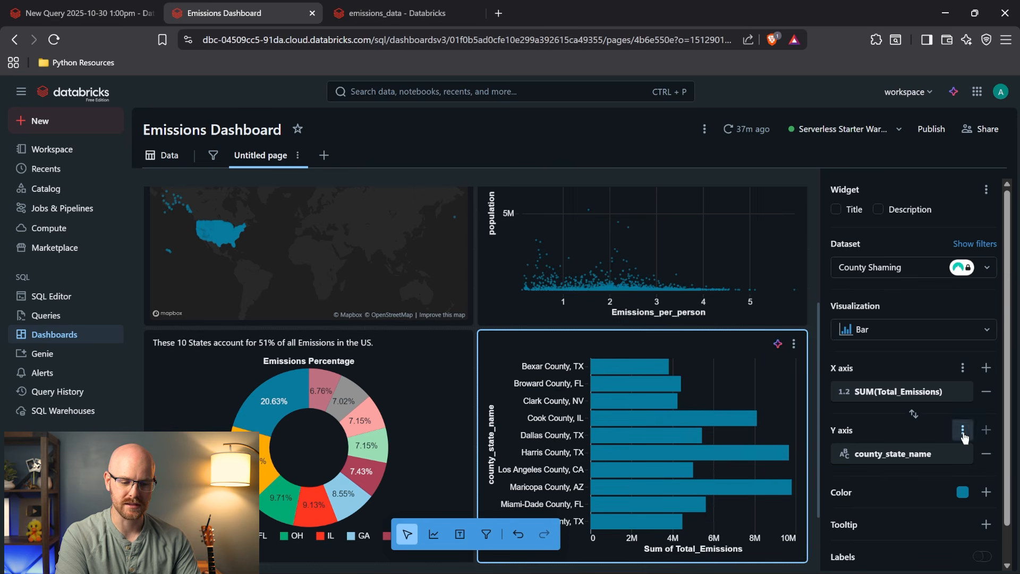
{"action": "left_click", "coordinate": [962, 429]}
{"action": "left_click", "coordinate": [855, 397]}
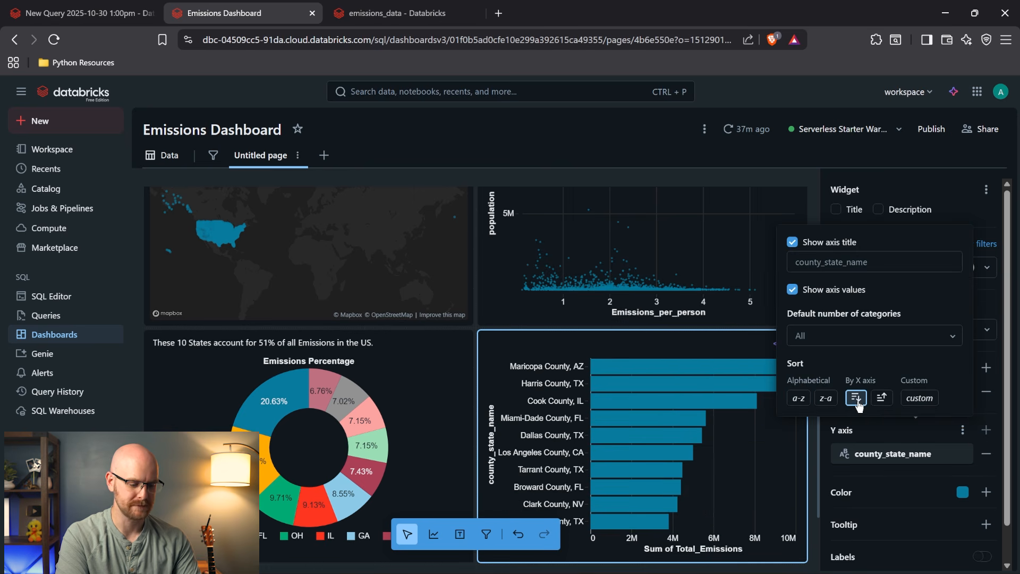
{"action": "left_click", "coordinate": [446, 433]}
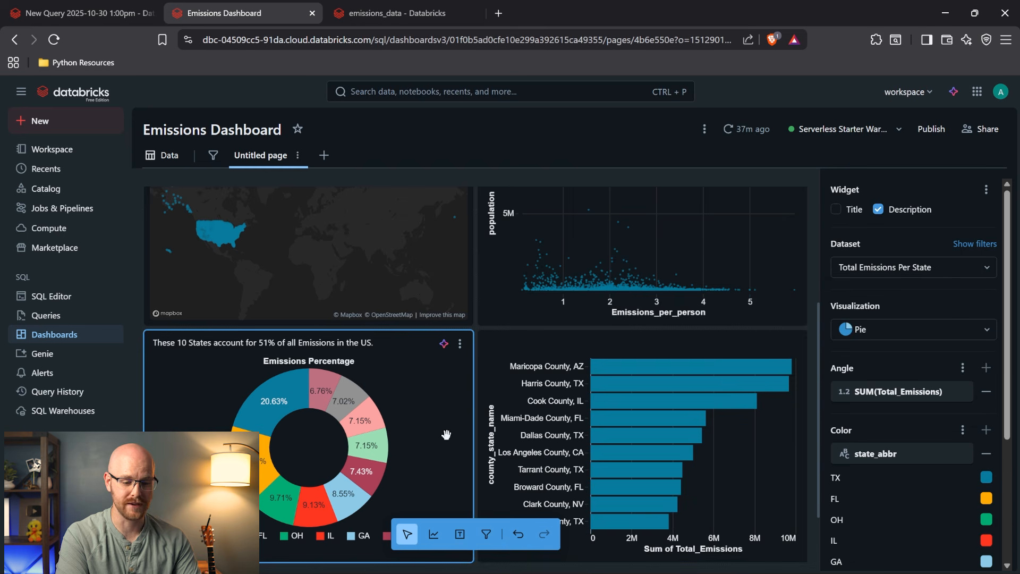
{"action": "left_click", "coordinate": [739, 412]}
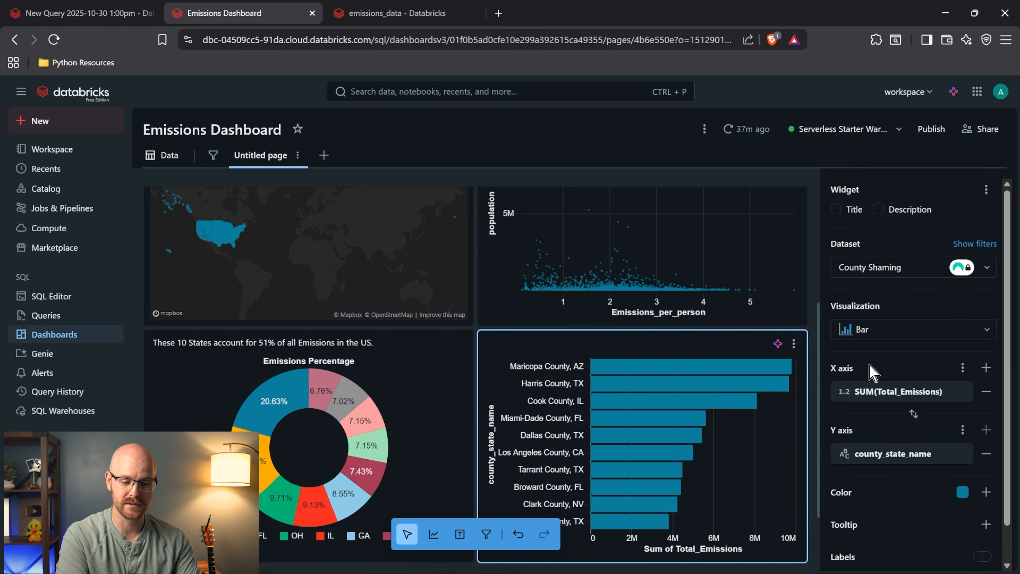
Enable value labels on the county bar chart and title it "Total Emissions by mTon of CO2".
{"action": "scroll", "coordinate": [868, 367], "scroll_direction": "down", "scroll_amount": 1}
{"action": "scroll", "coordinate": [940, 451], "scroll_direction": "down", "scroll_amount": 1}
{"action": "left_click", "coordinate": [976, 518]}
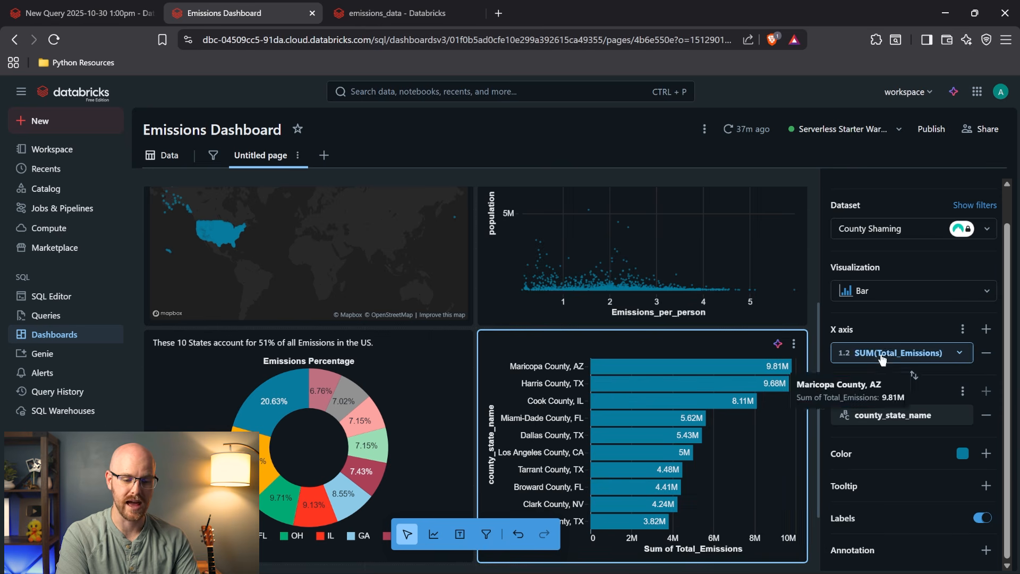
{"action": "scroll", "coordinate": [934, 353], "scroll_direction": "up", "scroll_amount": 2}
{"action": "left_click", "coordinate": [843, 210]}
{"action": "type", "text": "Total Emissions by mTon of CO2"}
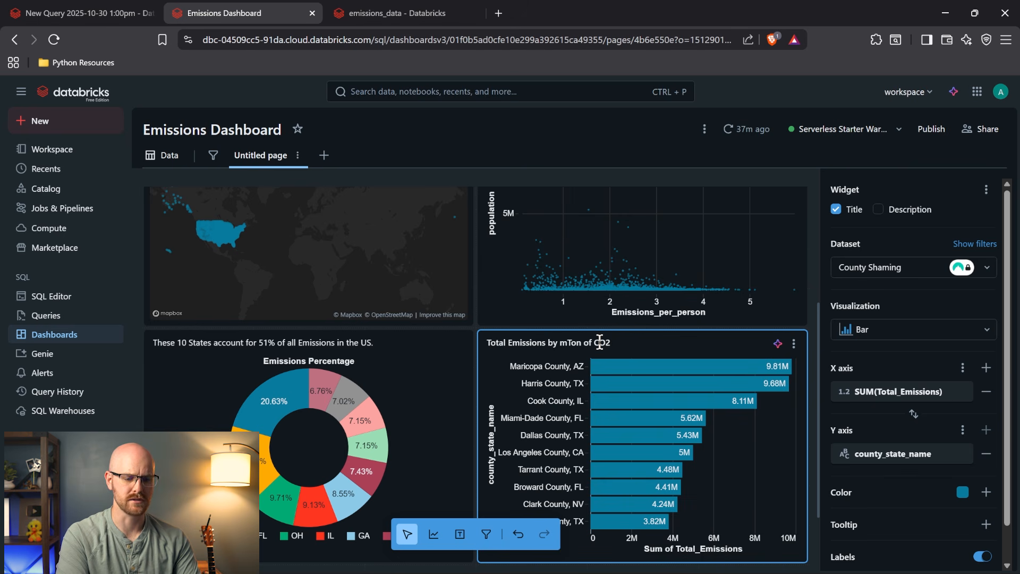
Check the GHG emissions column's unit in the emissions_data sample and correct the bar chart title to "Total Emissions by mTon of CO2e".
{"action": "left_click", "coordinate": [338, 12]}
{"action": "scroll", "coordinate": [624, 420], "scroll_direction": "right", "scroll_amount": 5}
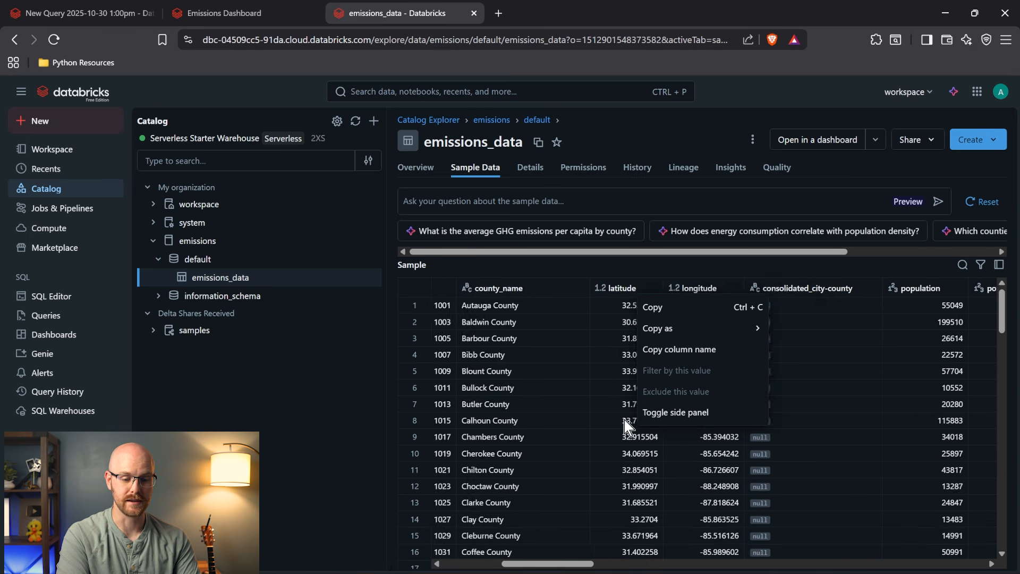
{"action": "scroll", "coordinate": [795, 365], "scroll_direction": "right", "scroll_amount": 2}
{"action": "left_click", "coordinate": [816, 353]}
{"action": "scroll", "coordinate": [820, 356], "scroll_direction": "right", "scroll_amount": 10}
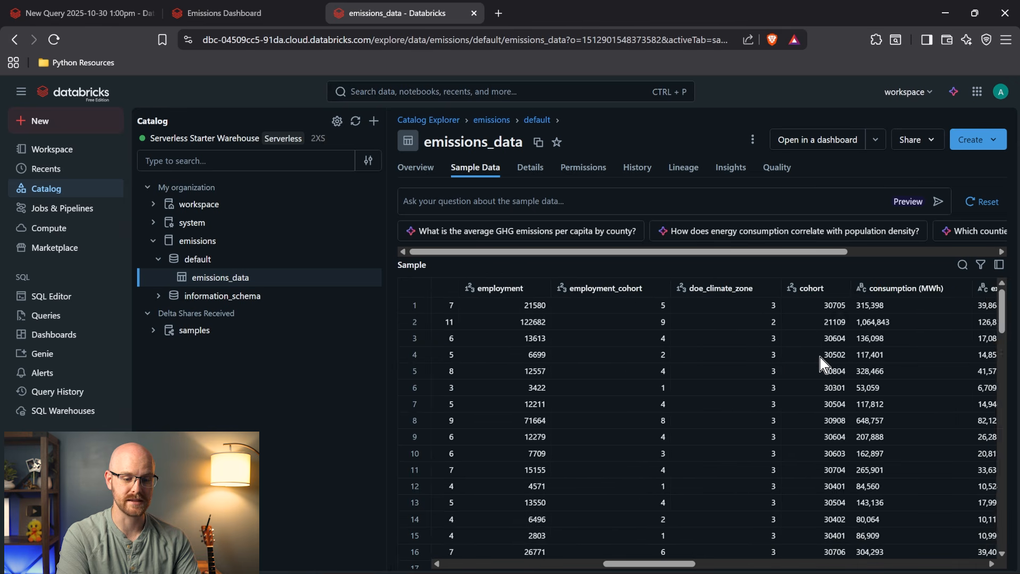
{"action": "scroll", "coordinate": [819, 357], "scroll_direction": "right", "scroll_amount": 10}
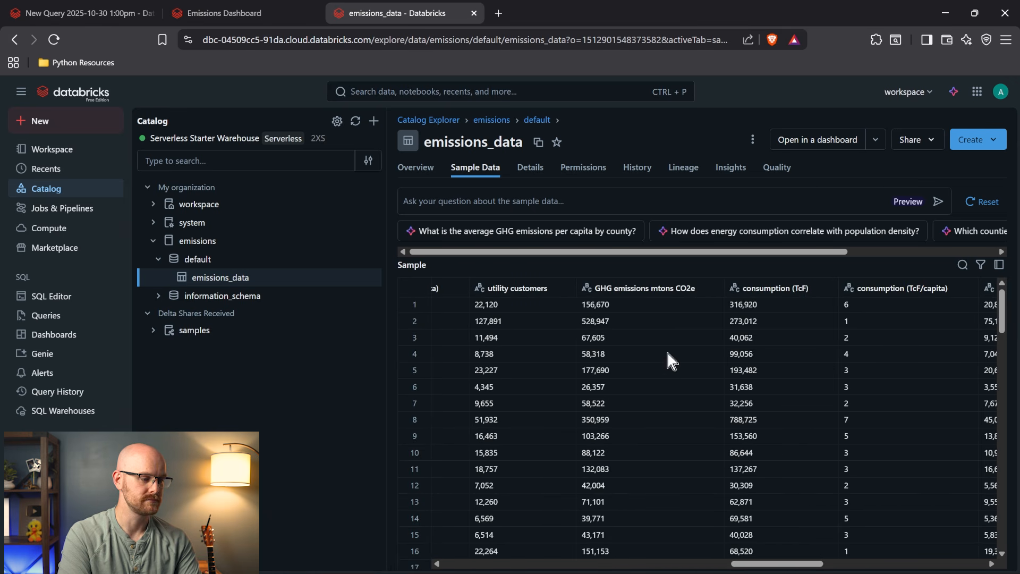
{"action": "left_click", "coordinate": [231, 5]}
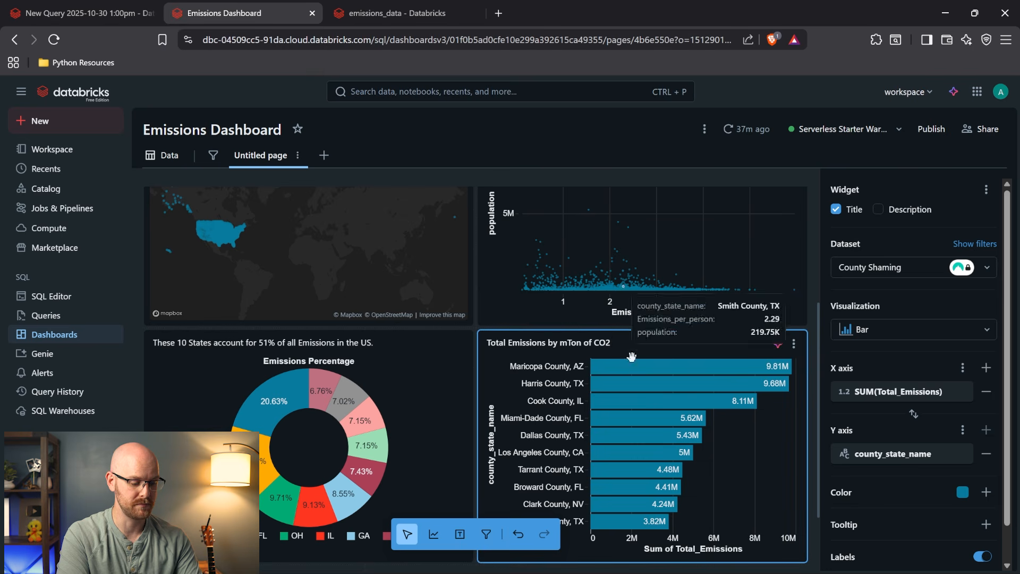
{"action": "type", "text": "e"}
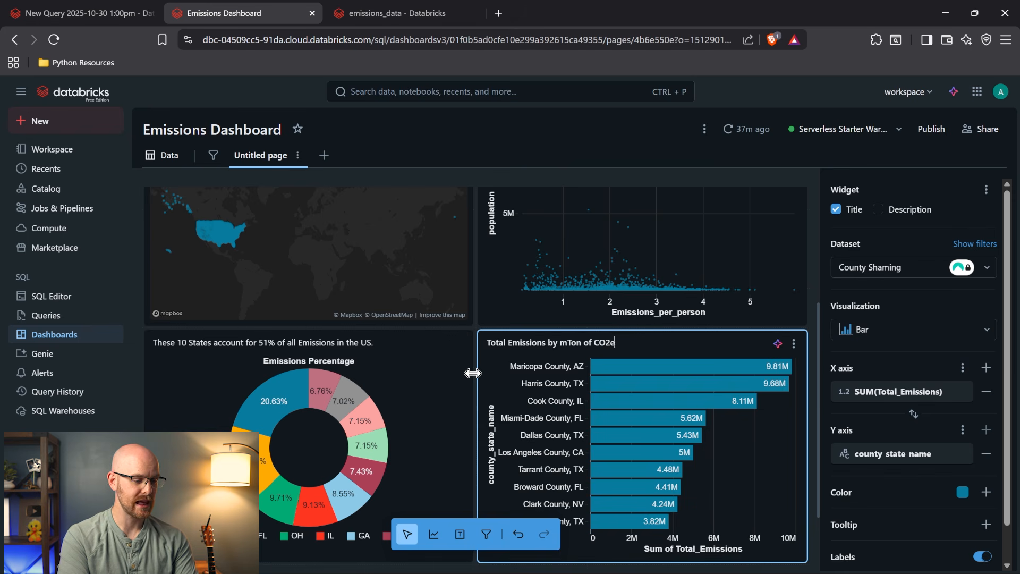
Reframe the Emissions Per Location map so the contiguous United States fills the widget.
{"action": "scroll", "coordinate": [472, 373], "scroll_direction": "up", "scroll_amount": 3}
{"action": "left_click", "coordinate": [276, 312]}
{"action": "scroll", "coordinate": [277, 311], "scroll_direction": "up", "scroll_amount": 3}
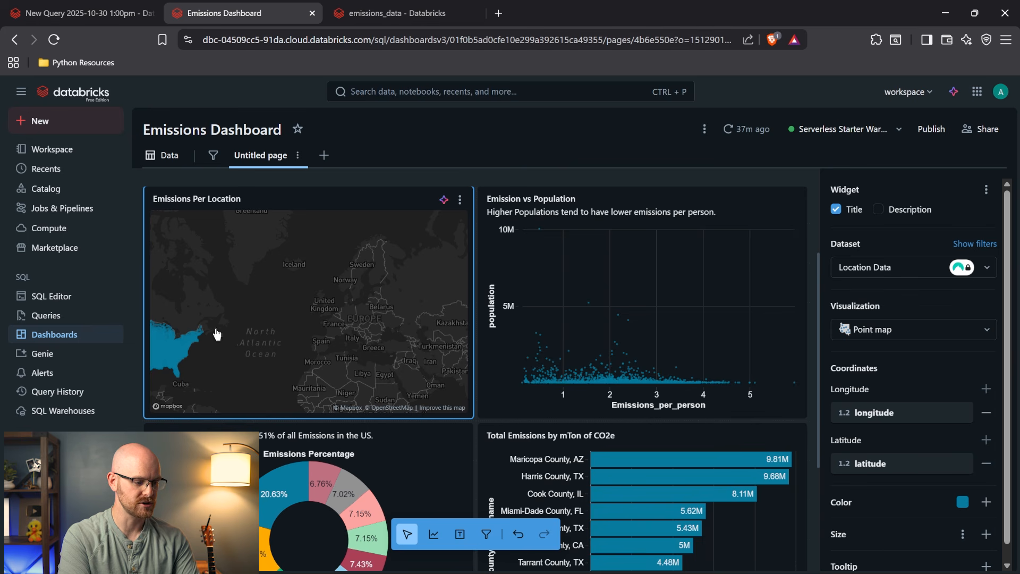
{"action": "scroll", "coordinate": [228, 334], "scroll_direction": "down", "scroll_amount": 2}
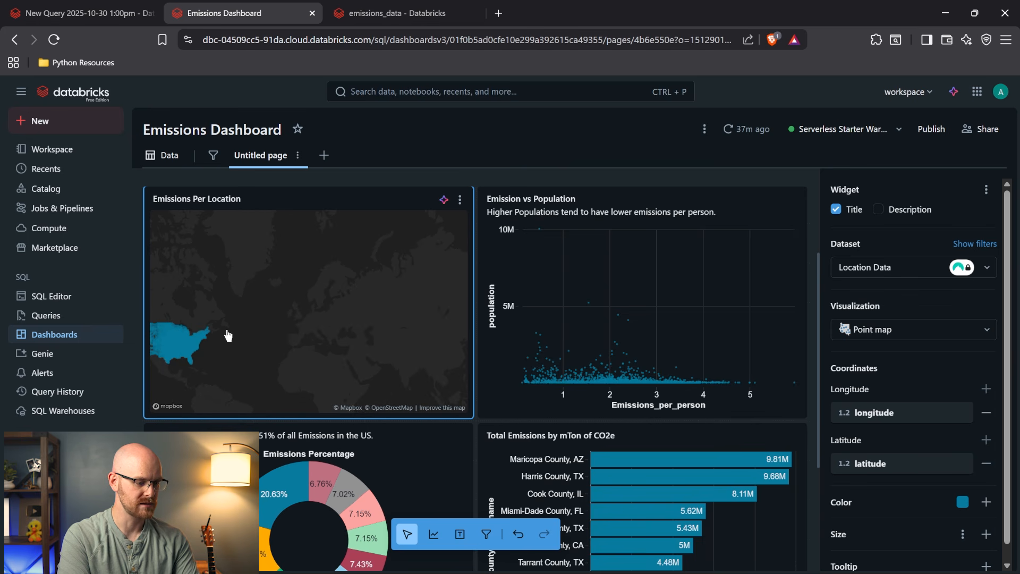
{"action": "scroll", "coordinate": [165, 355], "scroll_direction": "up", "scroll_amount": 2}
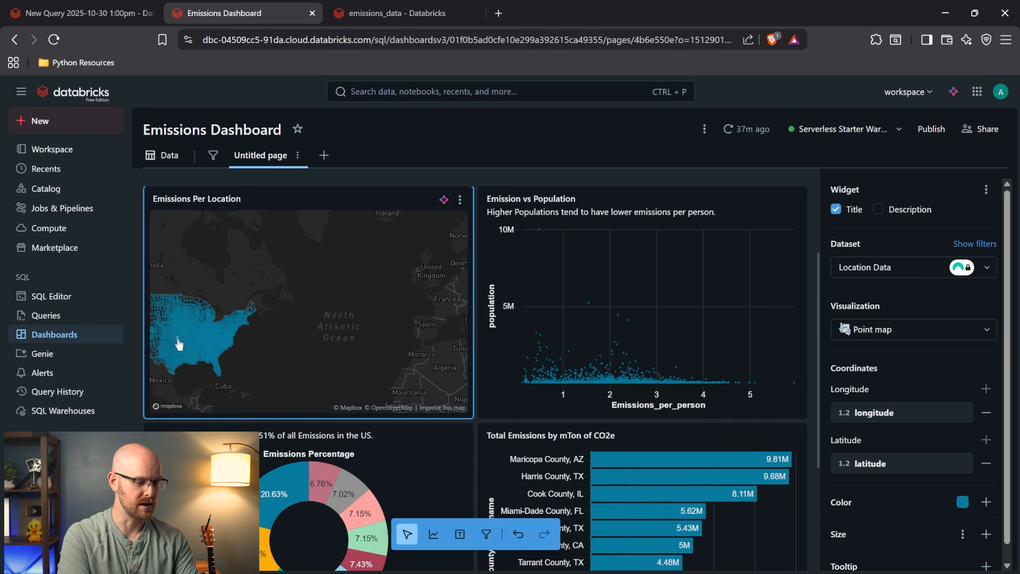
{"action": "scroll", "coordinate": [163, 337], "scroll_direction": "up", "scroll_amount": 2}
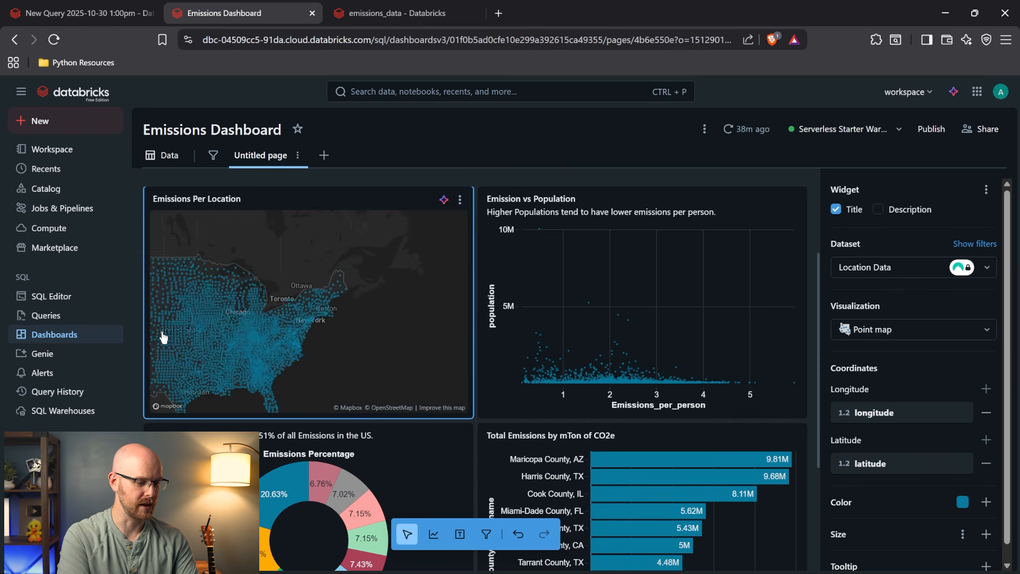
{"action": "scroll", "coordinate": [163, 337], "scroll_direction": "down", "scroll_amount": 3}
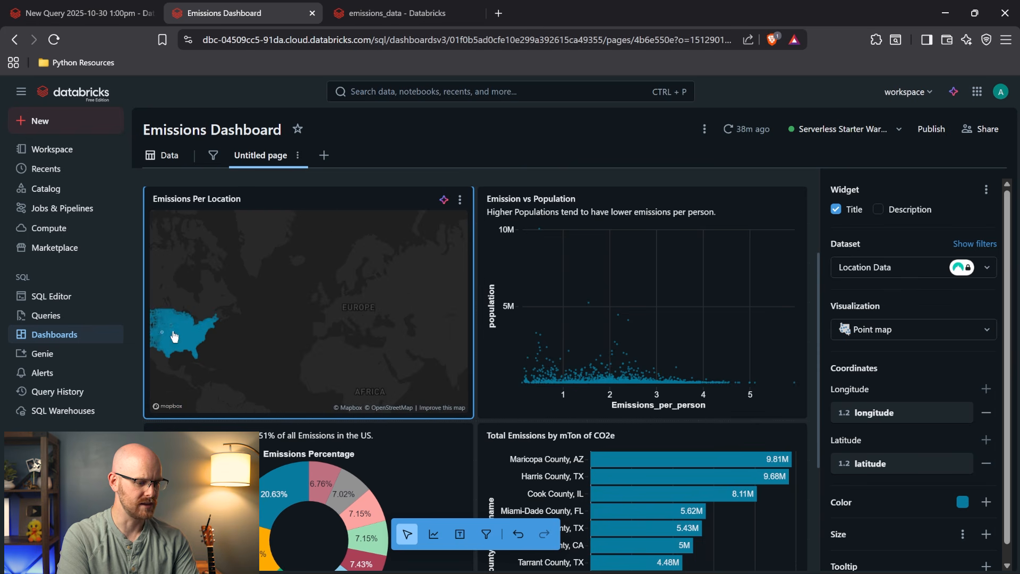
{"action": "left_click_drag", "start_coordinate": [221, 299], "coordinate": [172, 385]}
{"action": "left_click_drag", "start_coordinate": [301, 396], "coordinate": [230, 382]}
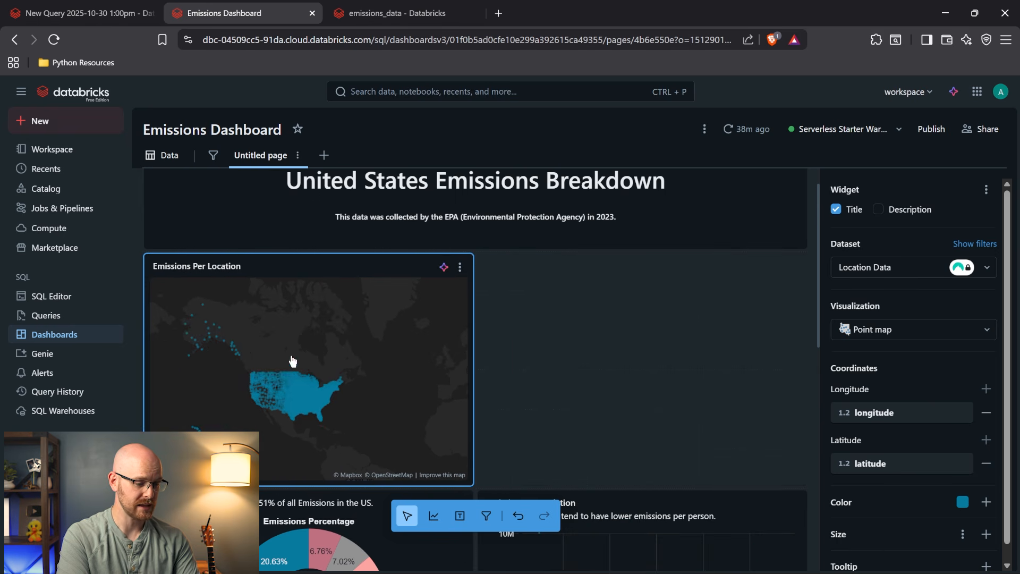
{"action": "scroll", "coordinate": [282, 399], "scroll_direction": "up", "scroll_amount": 3}
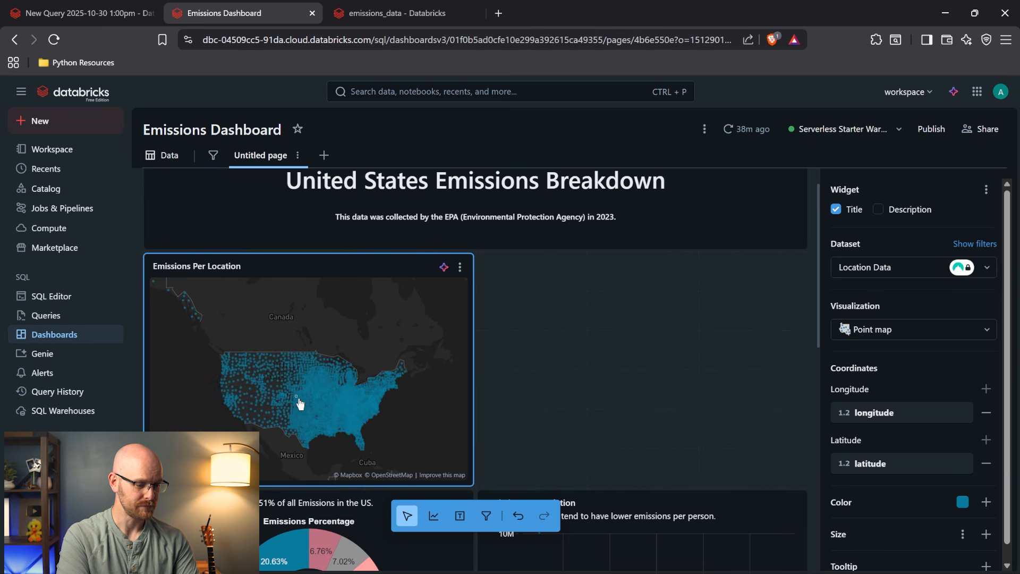
{"action": "scroll", "coordinate": [310, 404], "scroll_direction": "up", "scroll_amount": 3}
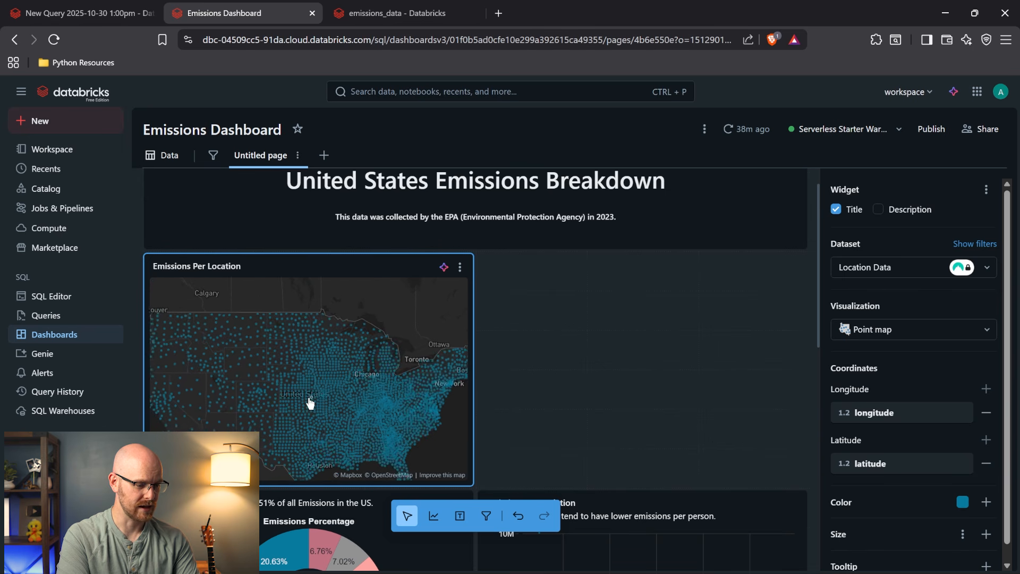
{"action": "scroll", "coordinate": [309, 404], "scroll_direction": "down", "scroll_amount": 2}
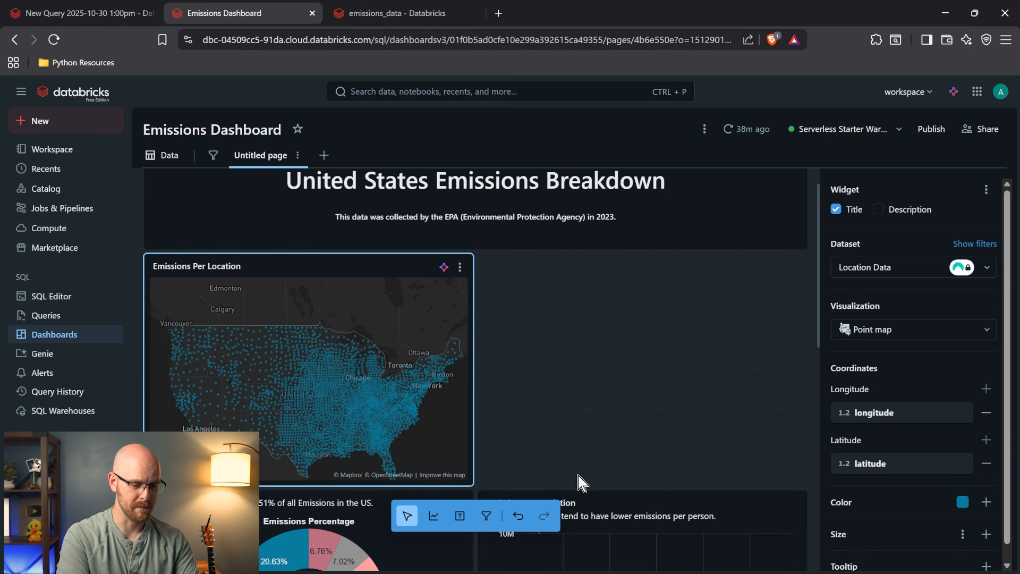
Move the Emission vs Population scatter chart beside the map and the county bar chart beside the Emissions Percentage pie chart.
{"action": "left_click", "coordinate": [601, 511]}
{"action": "left_click_drag", "start_coordinate": [692, 548], "coordinate": [697, 315]}
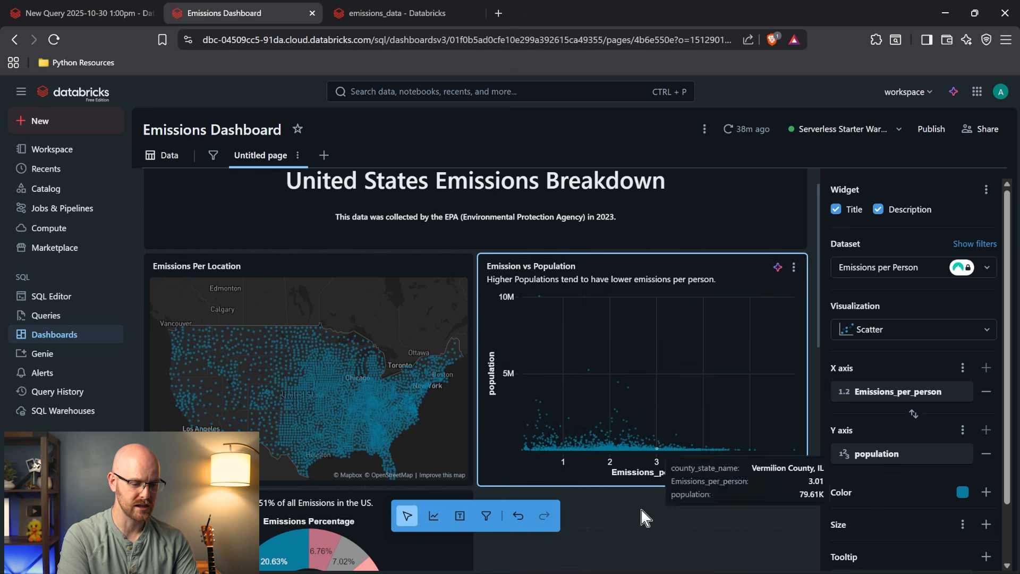
{"action": "scroll", "coordinate": [639, 552], "scroll_direction": "down", "scroll_amount": 5}
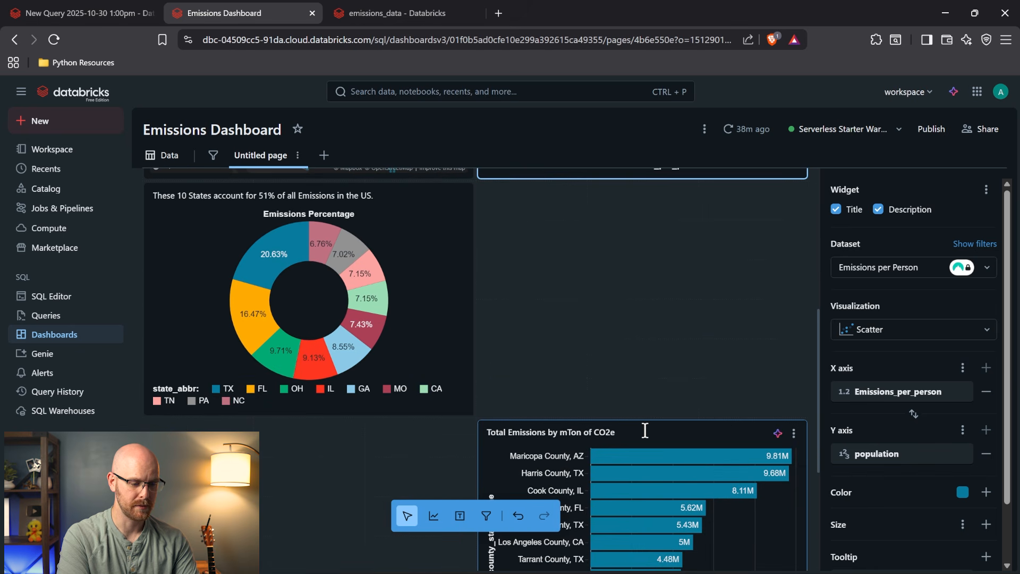
{"action": "left_click", "coordinate": [645, 430]}
{"action": "left_click_drag", "start_coordinate": [502, 449], "coordinate": [514, 219]}
{"action": "scroll", "coordinate": [378, 298], "scroll_direction": "up", "scroll_amount": 1}
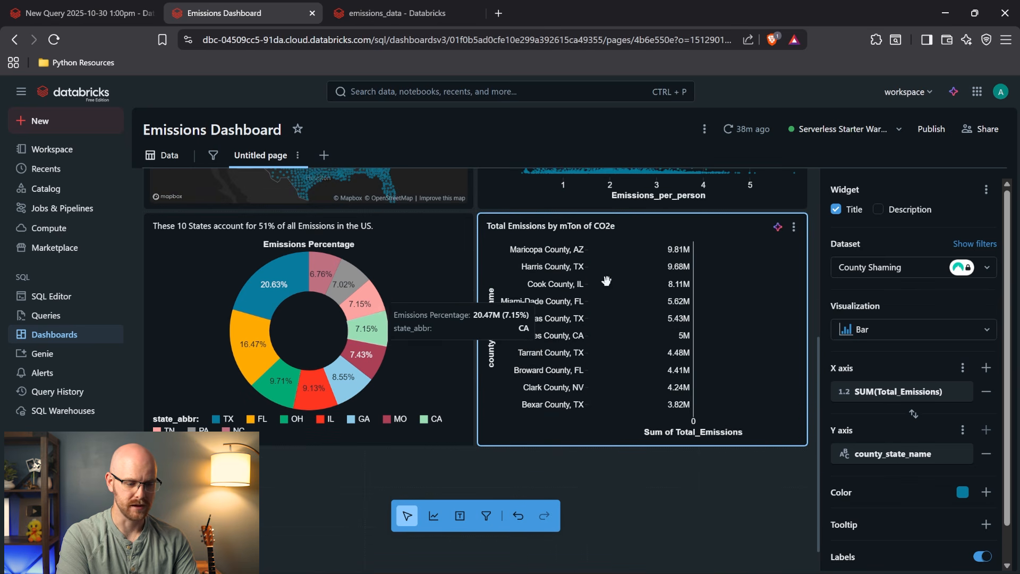
{"action": "left_click_drag", "start_coordinate": [625, 279], "coordinate": [598, 359]}
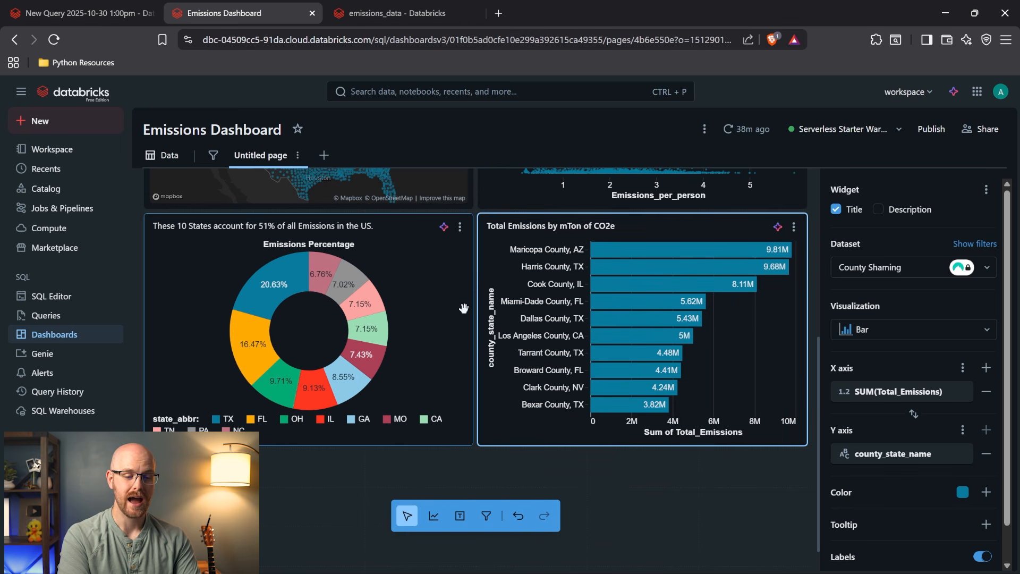
Set the display name of the county bar chart's X-axis field to "Total Emissions".
{"action": "scroll", "coordinate": [464, 308], "scroll_direction": "up", "scroll_amount": 1}
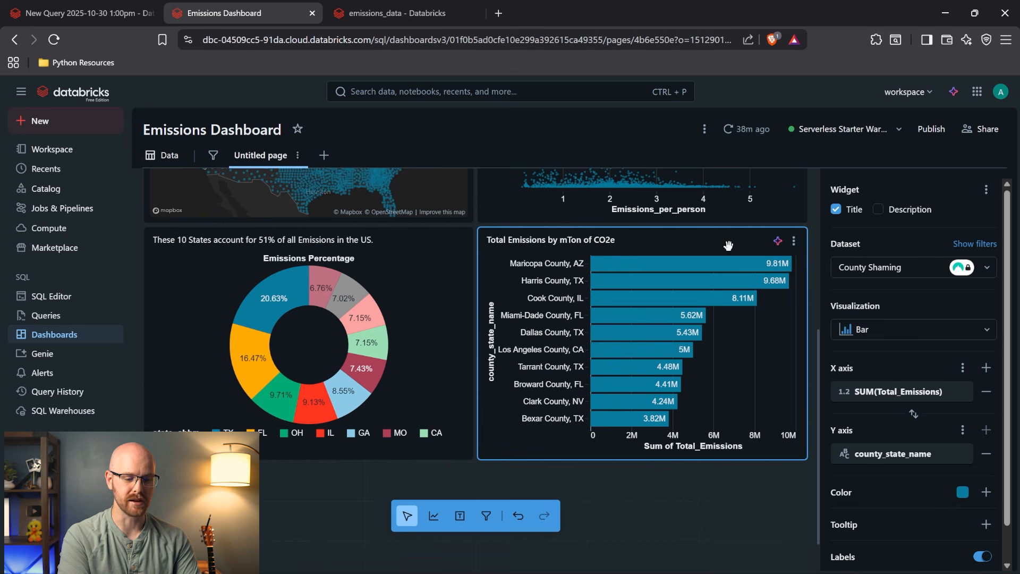
{"action": "left_click", "coordinate": [957, 399]}
{"action": "left_click", "coordinate": [892, 356]}
{"action": "type", "text": "Total Emissions"}
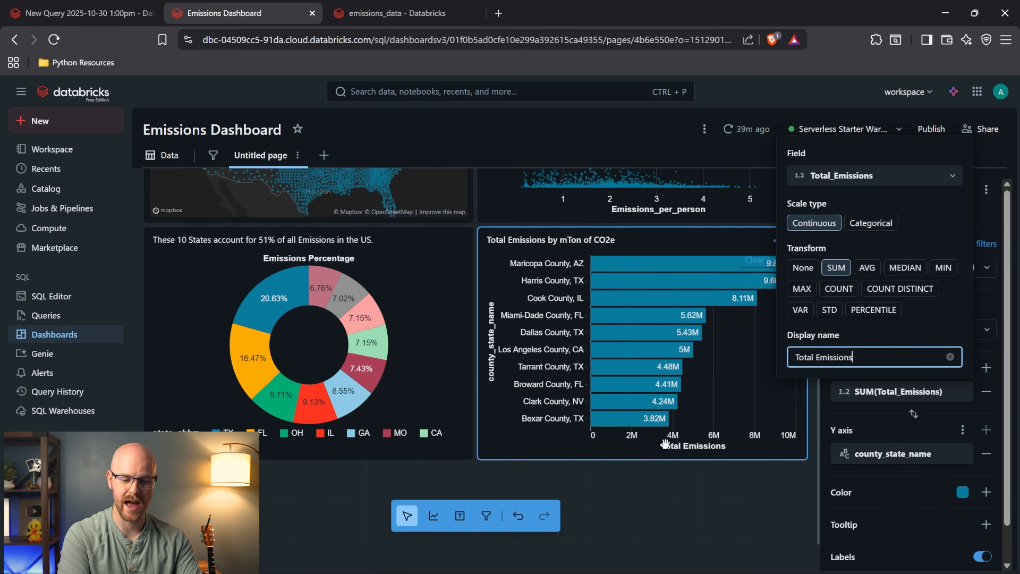
Set the display name of the county bar chart's Y-axis field to "County State Name".
{"action": "left_click", "coordinate": [957, 457]}
{"action": "left_click", "coordinate": [887, 418]}
{"action": "type", "text": "County Name"}
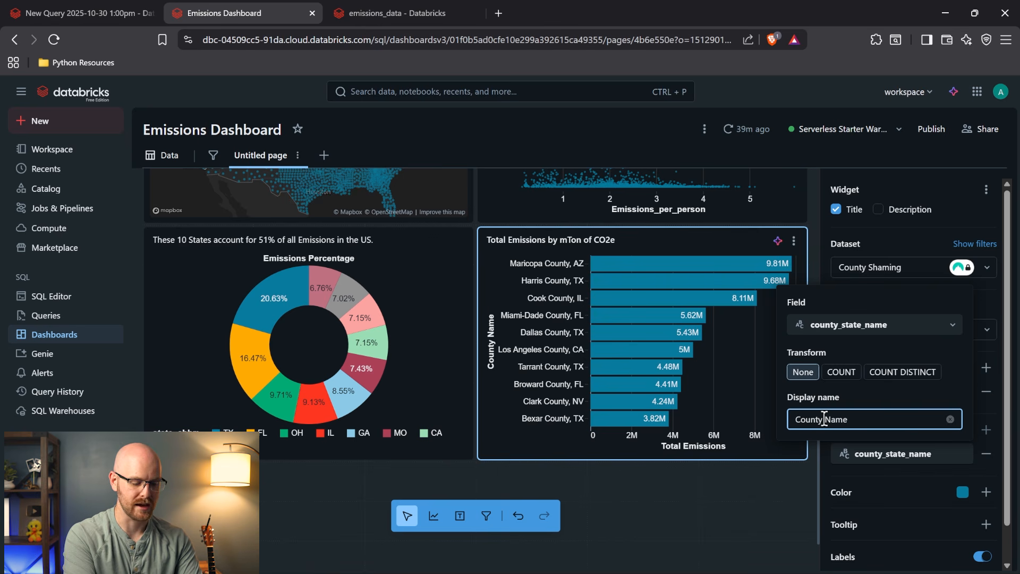
{"action": "type", "text": "State"}
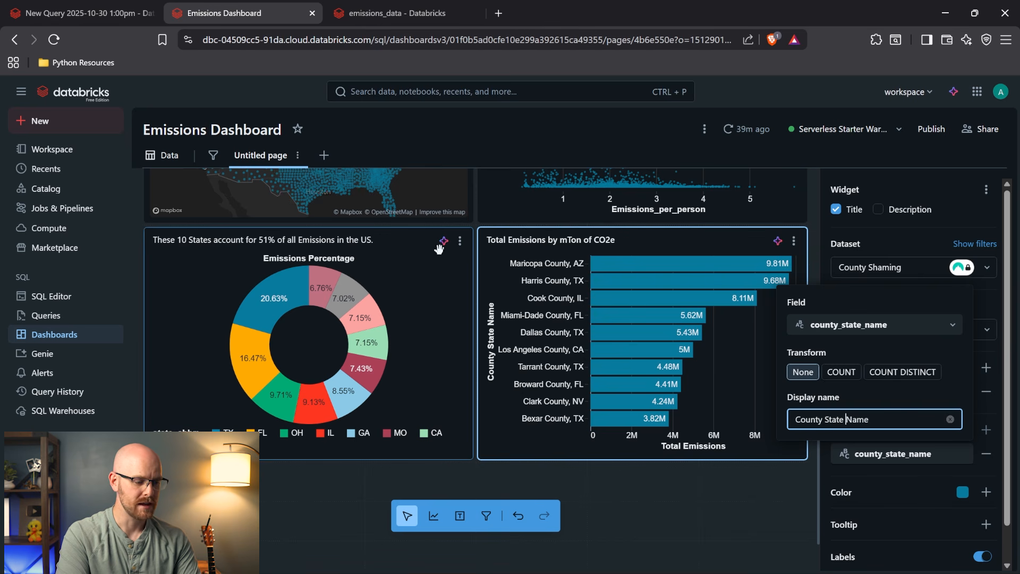
Set the display name of the Emission vs Population scatter chart's X-axis field to "Emissions Per Persion".
{"action": "scroll", "coordinate": [407, 288], "scroll_direction": "up", "scroll_amount": 3}
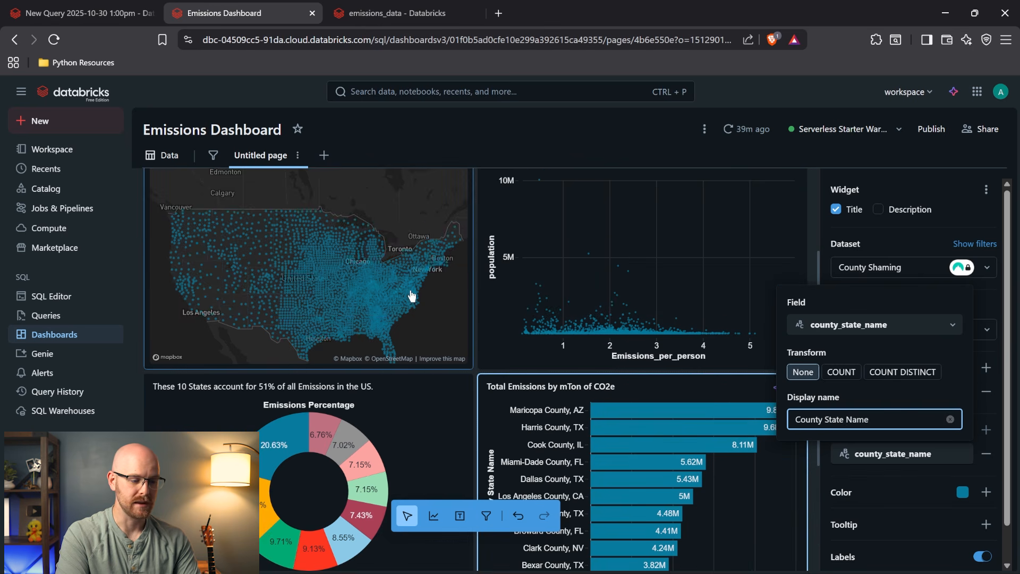
{"action": "scroll", "coordinate": [349, 288], "scroll_direction": "down", "scroll_amount": 3}
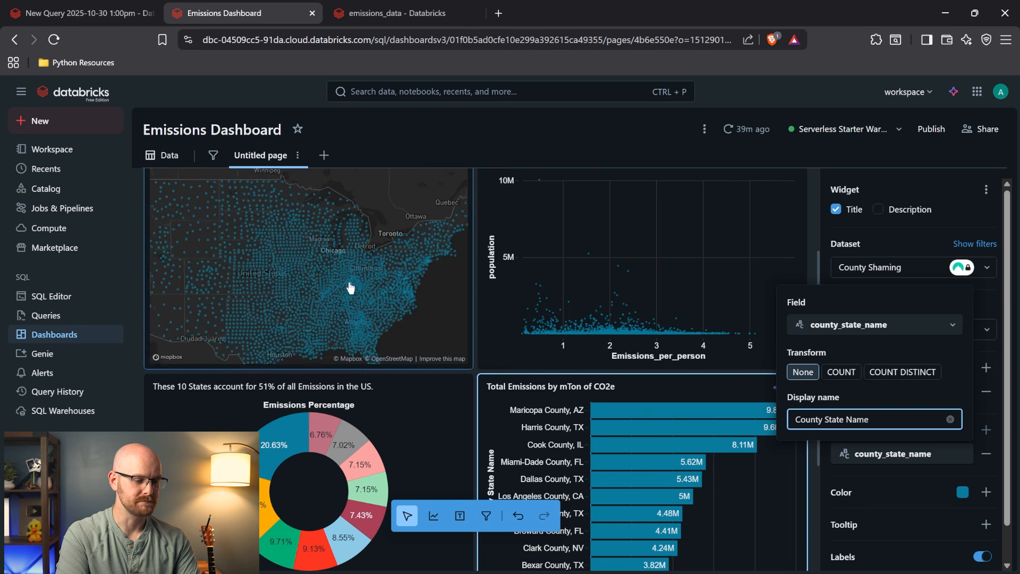
{"action": "scroll", "coordinate": [349, 289], "scroll_direction": "down", "scroll_amount": 2}
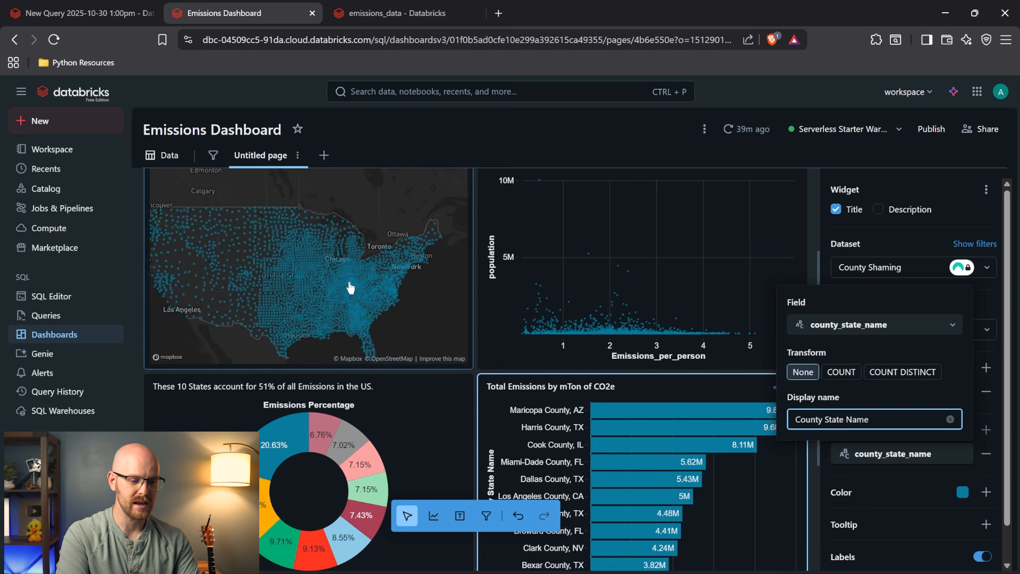
{"action": "left_click", "coordinate": [573, 234]}
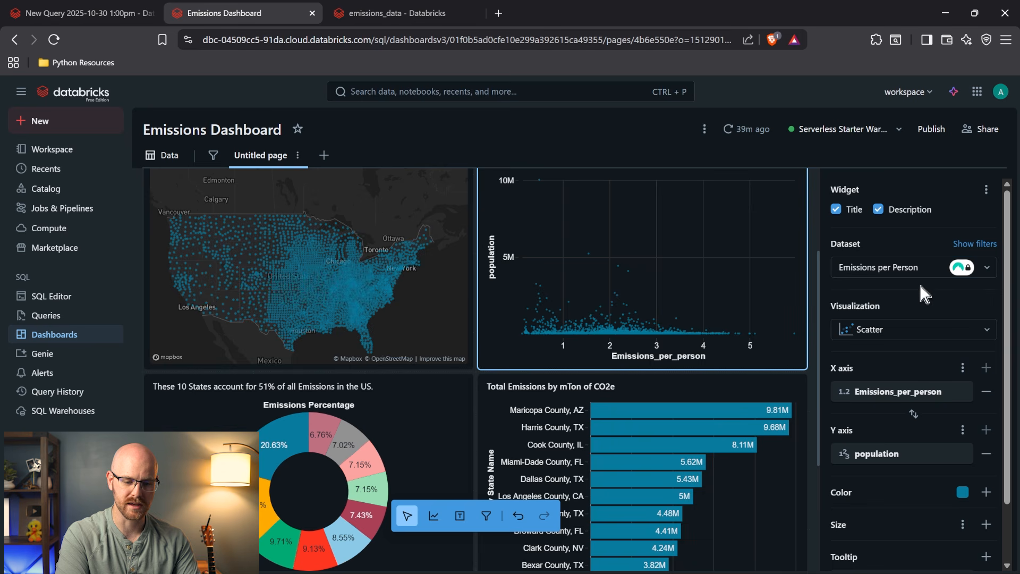
{"action": "left_click", "coordinate": [956, 392]}
{"action": "left_click", "coordinate": [863, 357]}
{"action": "type", "text": "Emissi"}
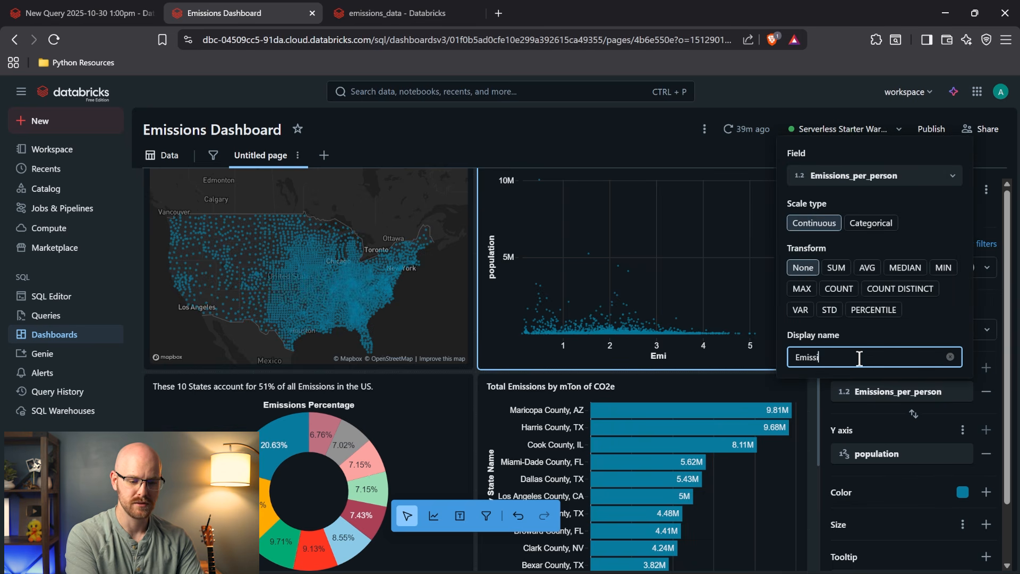
{"action": "type", "text": "ons"}
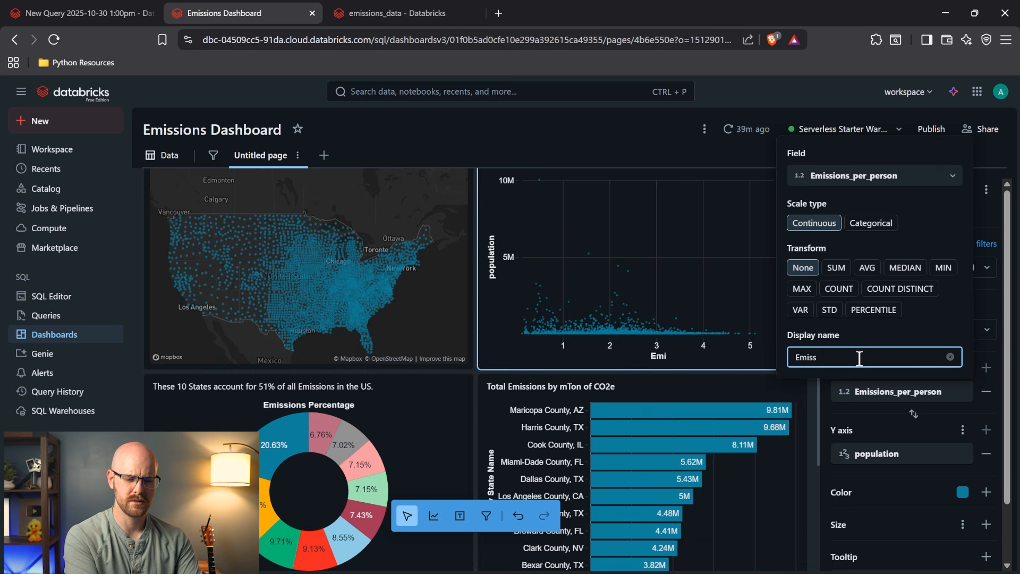
{"action": "type", "text": " Per Persion"}
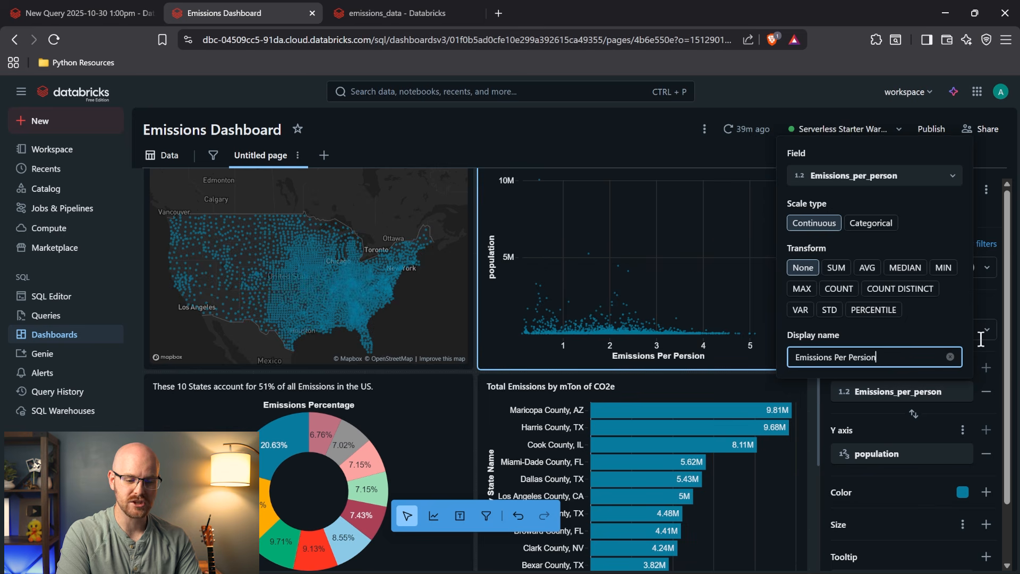
{"action": "left_click", "coordinate": [993, 322]}
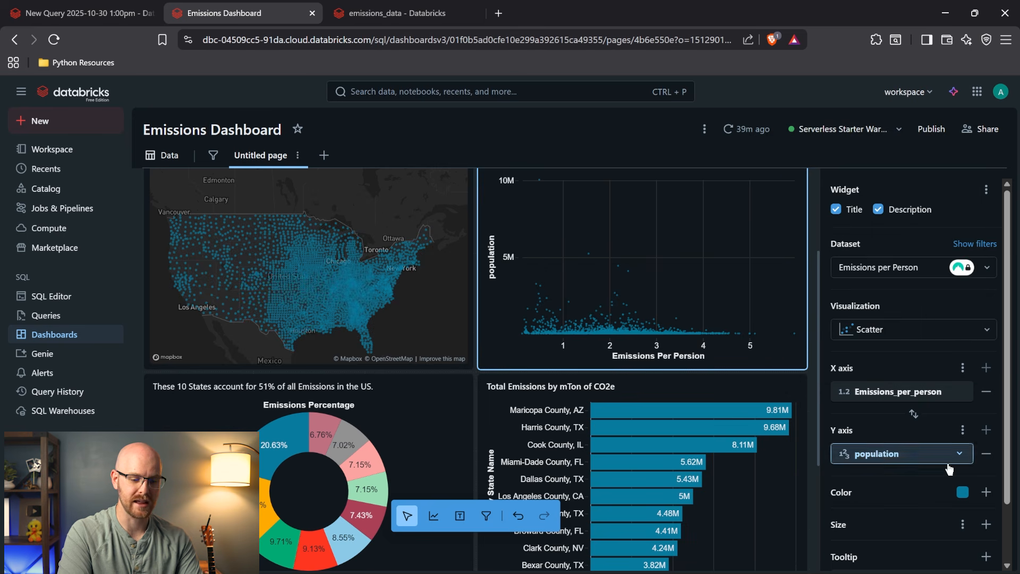
Set the display name of the scatter chart's Y-axis field to "Population".
{"action": "left_click", "coordinate": [882, 453]}
{"action": "left_click", "coordinate": [855, 417]}
{"action": "type", "text": "Po"}
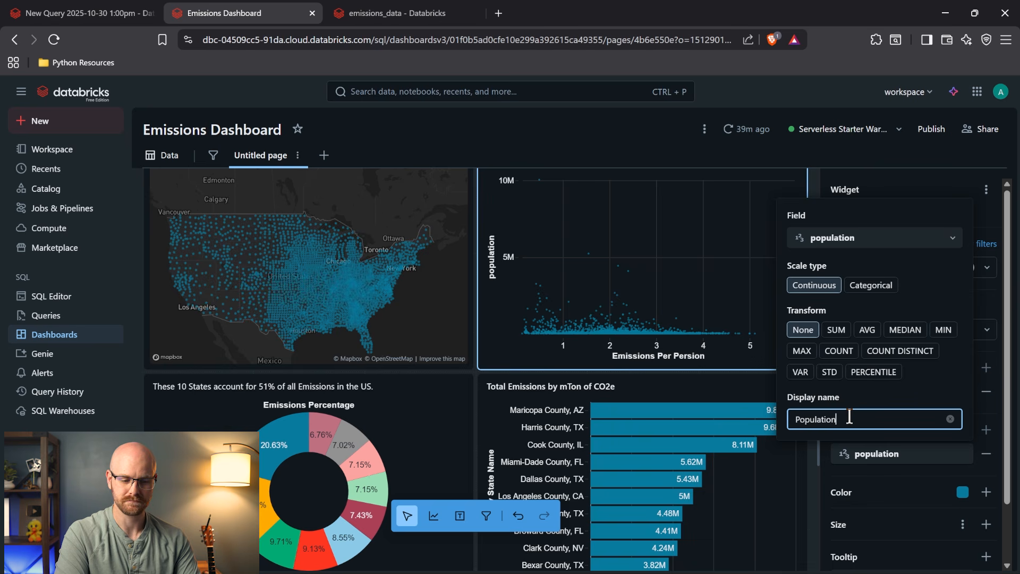
{"action": "type", "text": "pulation"}
{"action": "left_click", "coordinate": [983, 292]}
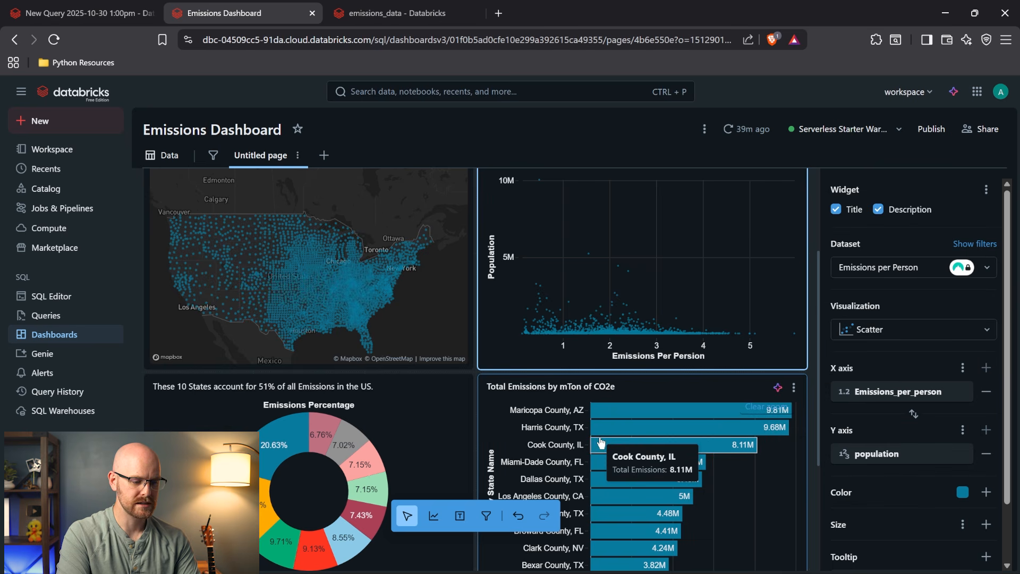
Change the title of the Emissions Per Location map to "Emissions for Contintental US".
{"action": "scroll", "coordinate": [461, 413], "scroll_direction": "up", "scroll_amount": 2}
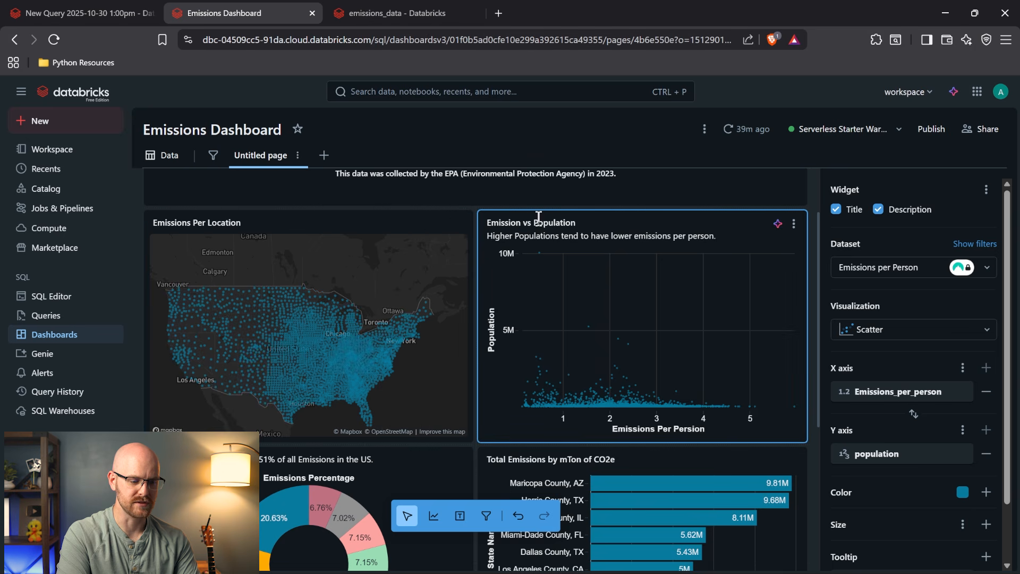
{"action": "left_click", "coordinate": [219, 222]}
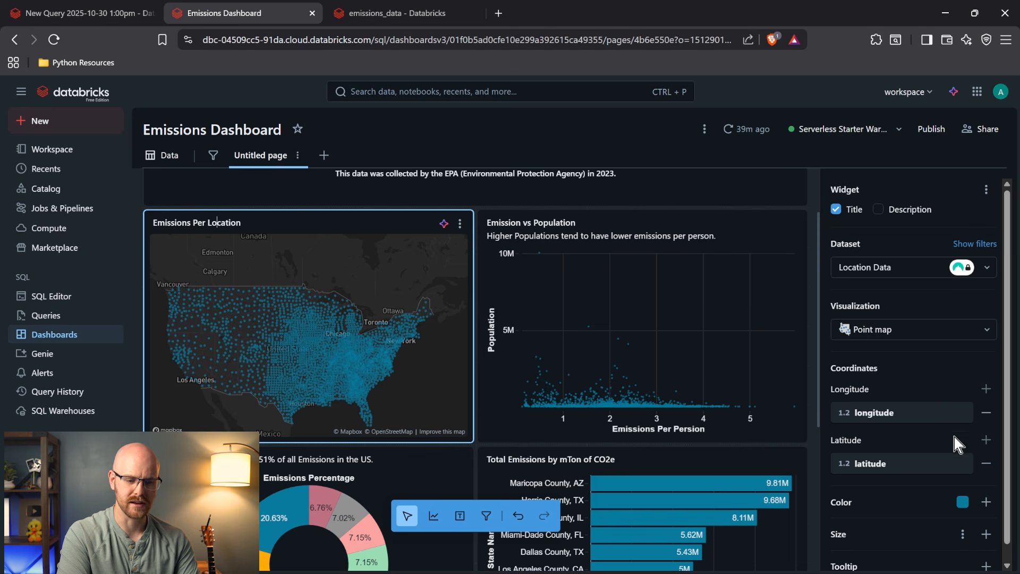
{"action": "double_click", "coordinate": [238, 223]}
{"action": "key", "text": "BackSpace"}
{"action": "key", "text": "BackSpace"}
{"action": "key", "text": "BackSpace"}
{"action": "key", "text": "BackSpace"}
{"action": "key", "text": "BackSpace"}
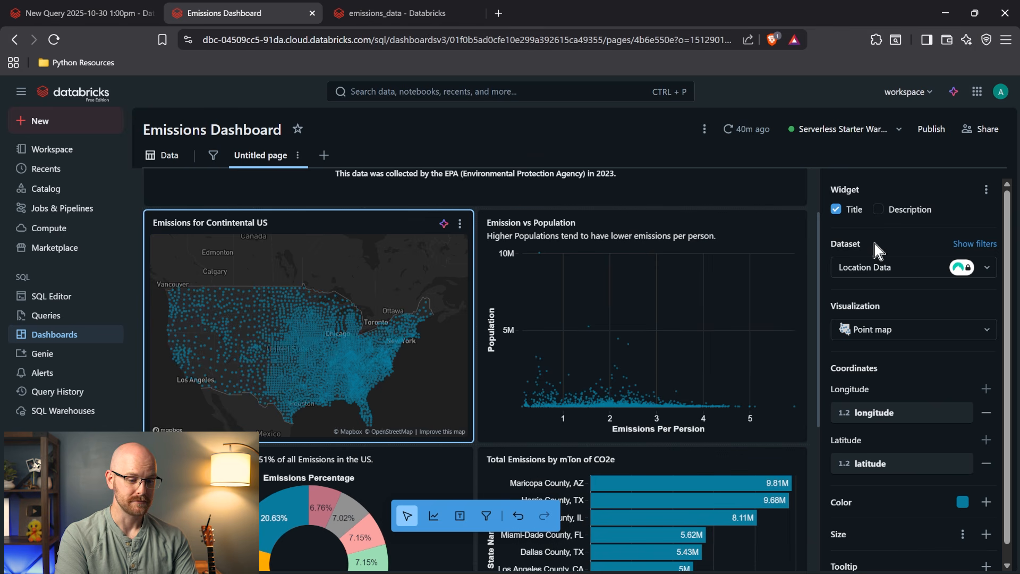
{"action": "left_click", "coordinate": [785, 195]}
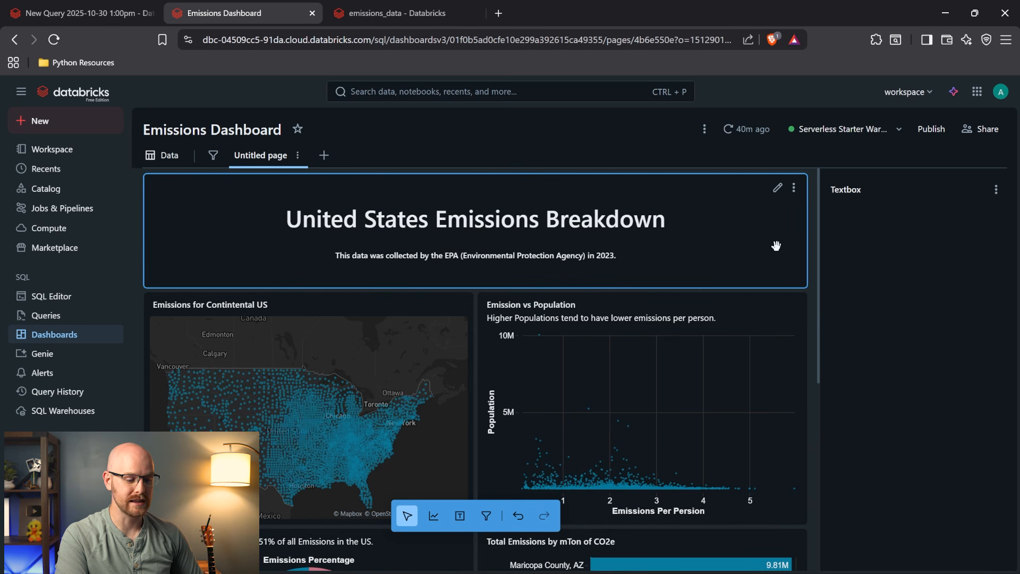
Review the whole dashboard layout, from the United States Emissions Breakdown header through the map, scatter, pie and bar charts.
{"action": "scroll", "coordinate": [776, 245], "scroll_direction": "down", "scroll_amount": 4}
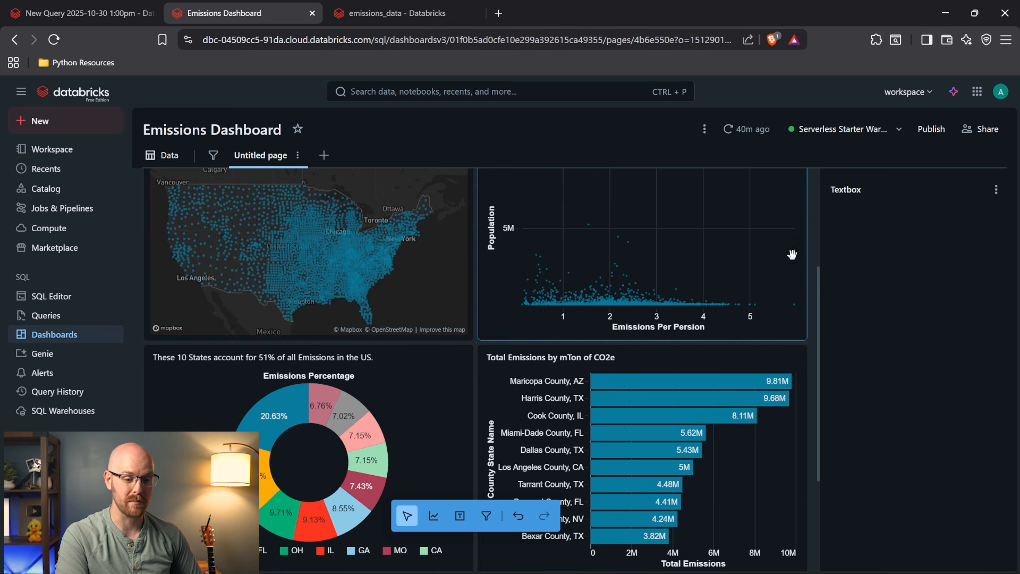
{"action": "scroll", "coordinate": [806, 303], "scroll_direction": "up", "scroll_amount": 3}
{"action": "scroll", "coordinate": [805, 311], "scroll_direction": "up", "scroll_amount": 2}
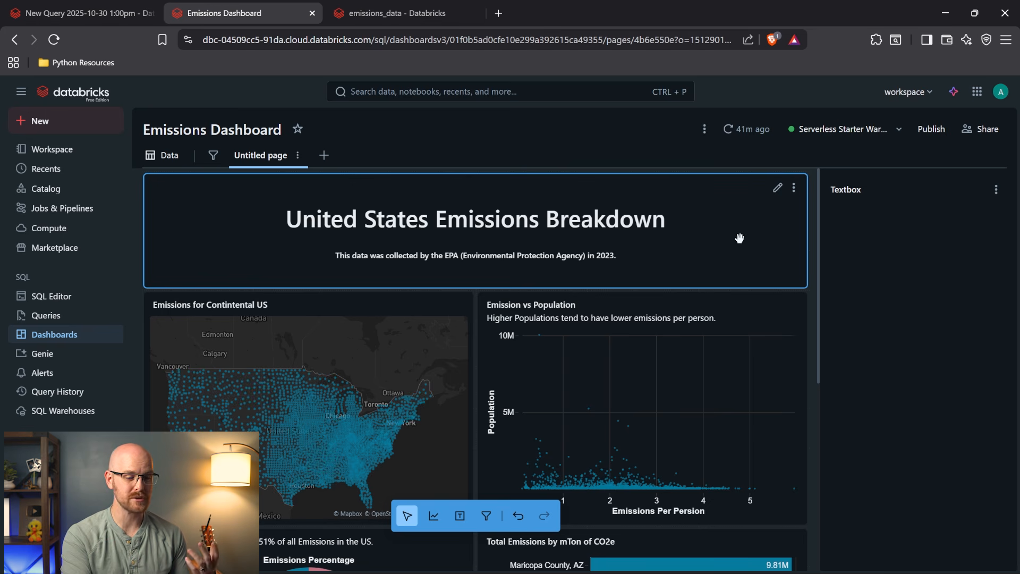
{"action": "scroll", "coordinate": [739, 238], "scroll_direction": "down", "scroll_amount": 5}
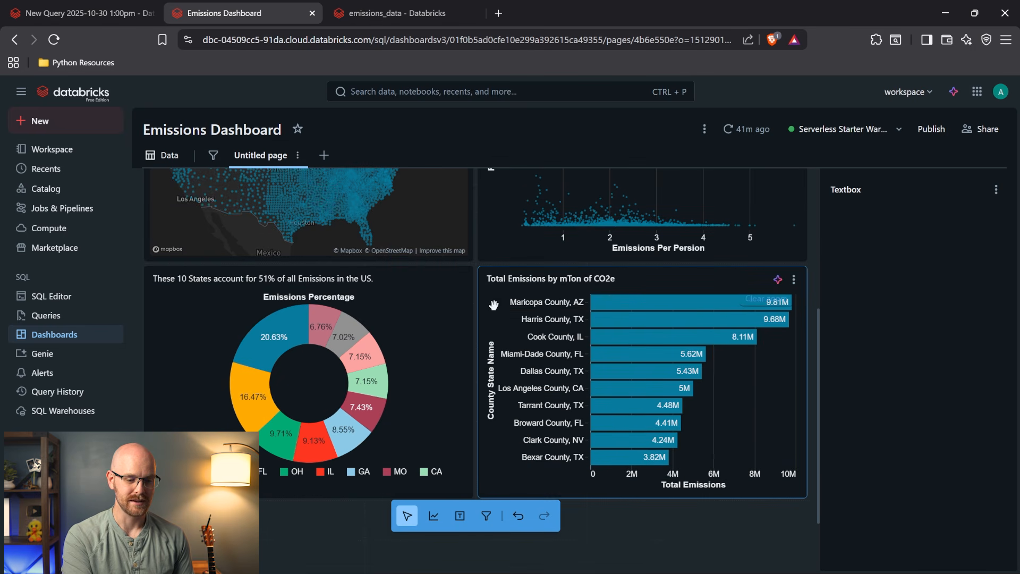
{"action": "scroll", "coordinate": [800, 239], "scroll_direction": "up", "scroll_amount": 4}
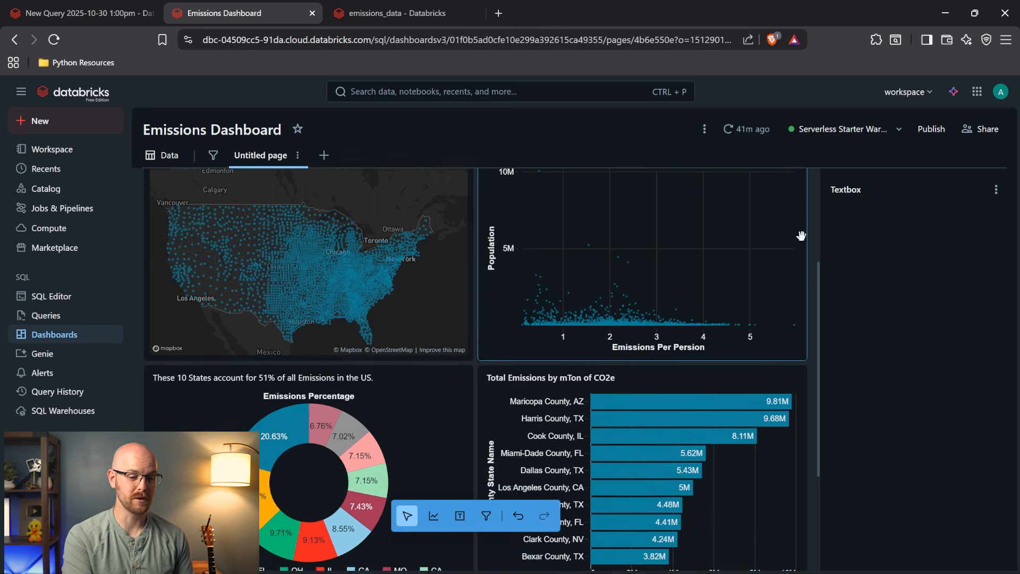
{"action": "scroll", "coordinate": [801, 235], "scroll_direction": "up", "scroll_amount": 1}
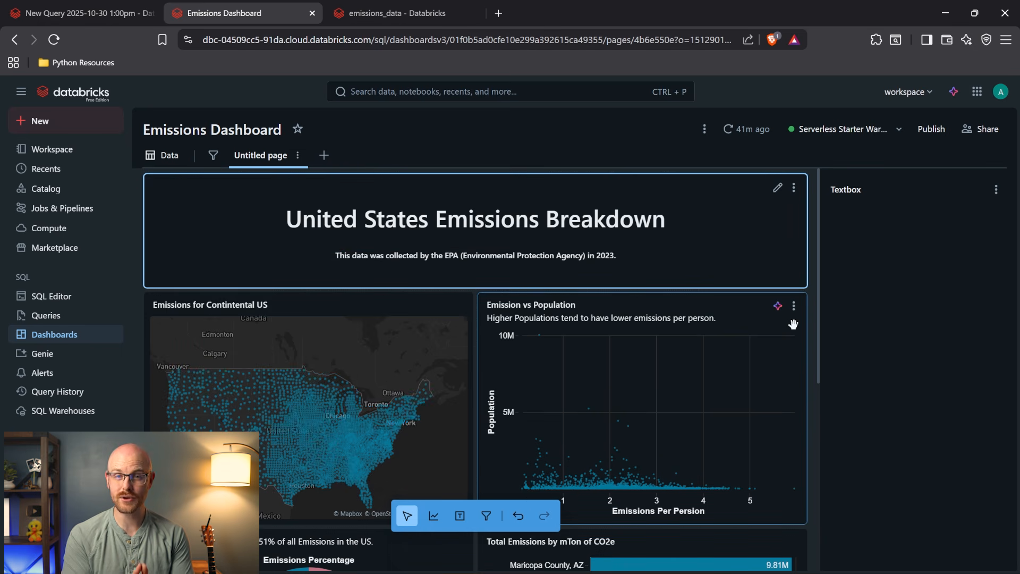